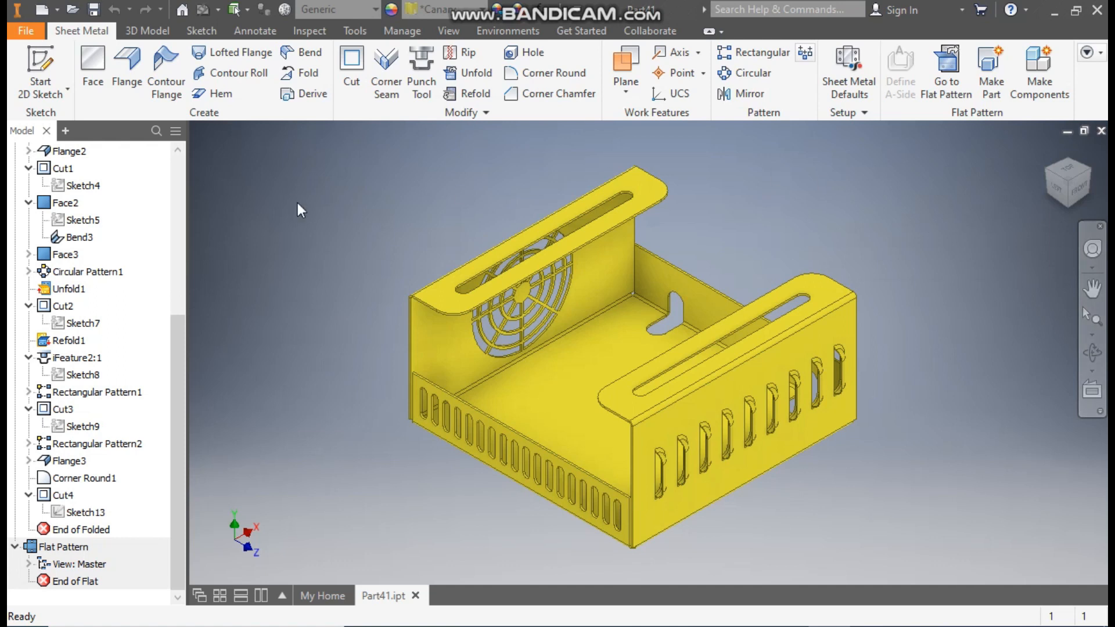
Create a new part from the Metric Sheet Metal (mm).ipt template
left_click(42, 9)
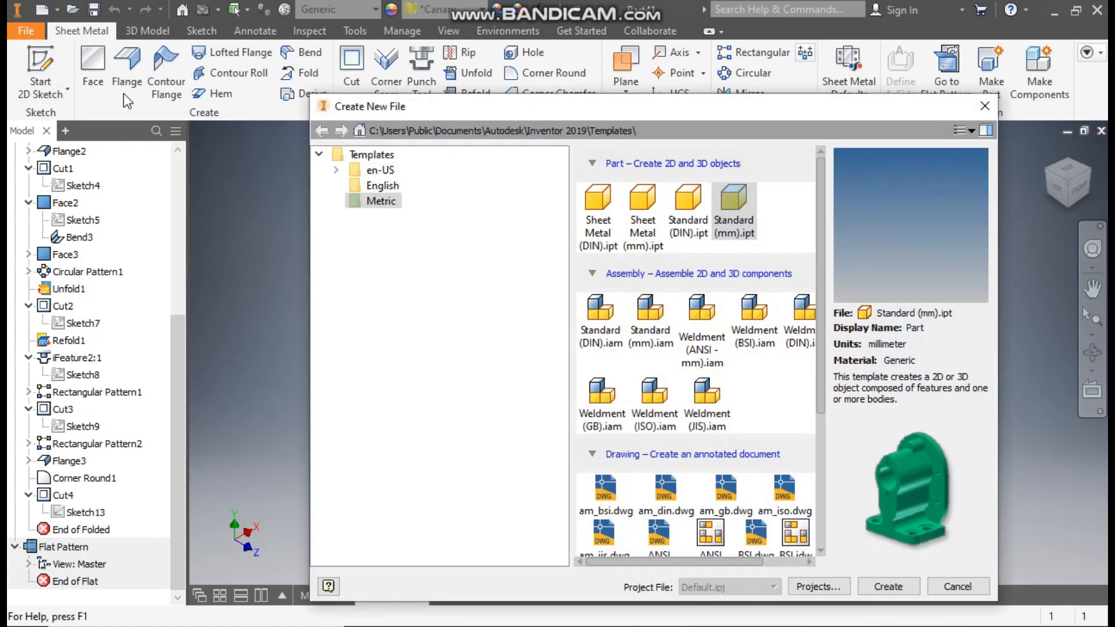
left_click(651, 195)
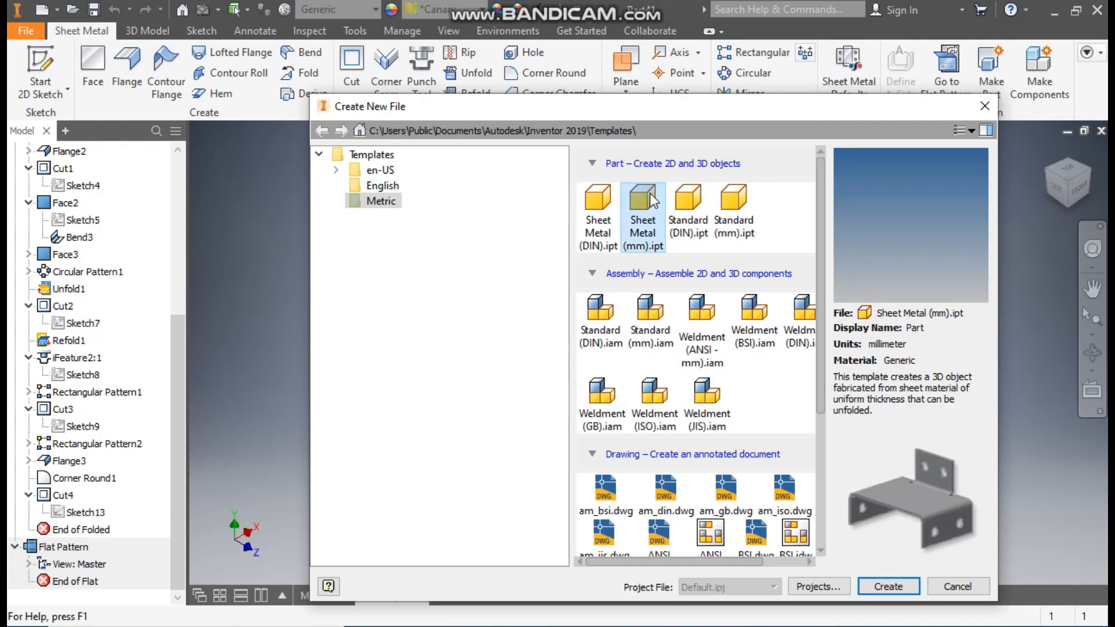
left_click(888, 586)
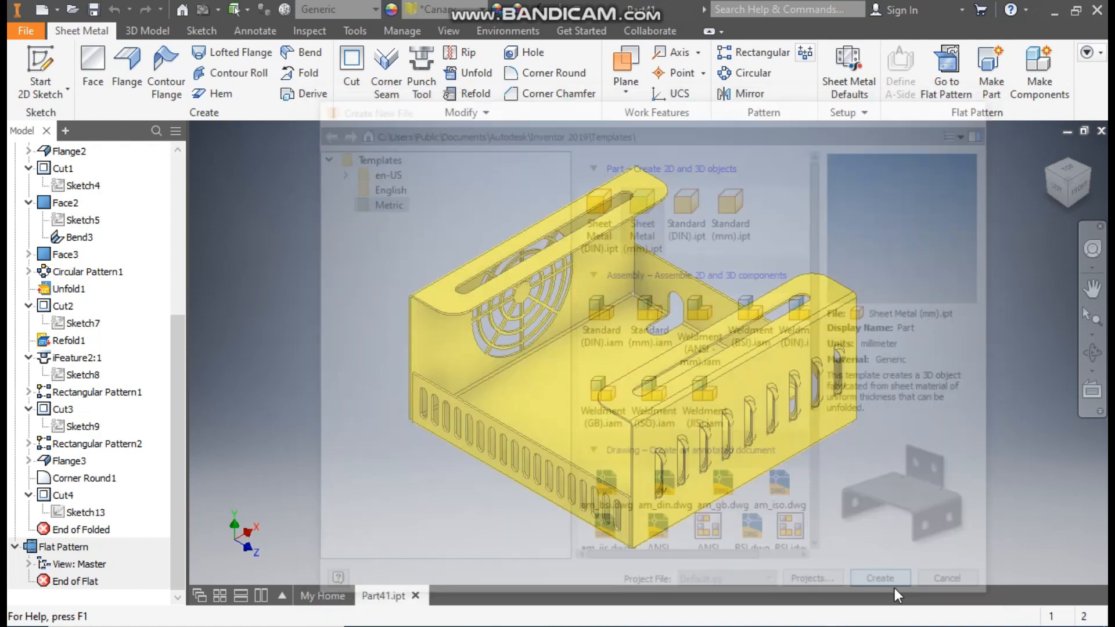
Start a sketch on the horizontal XZ plane and draw a two-point center rectangle about 292 by 266 mm centred on the origin
left_click(46, 59)
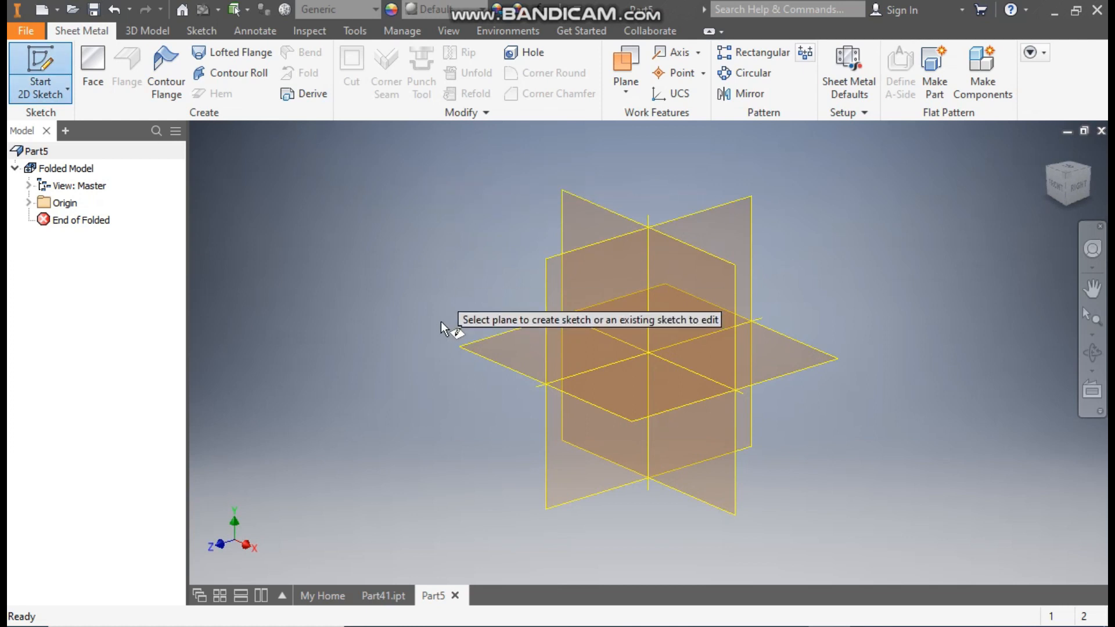
left_click(487, 343)
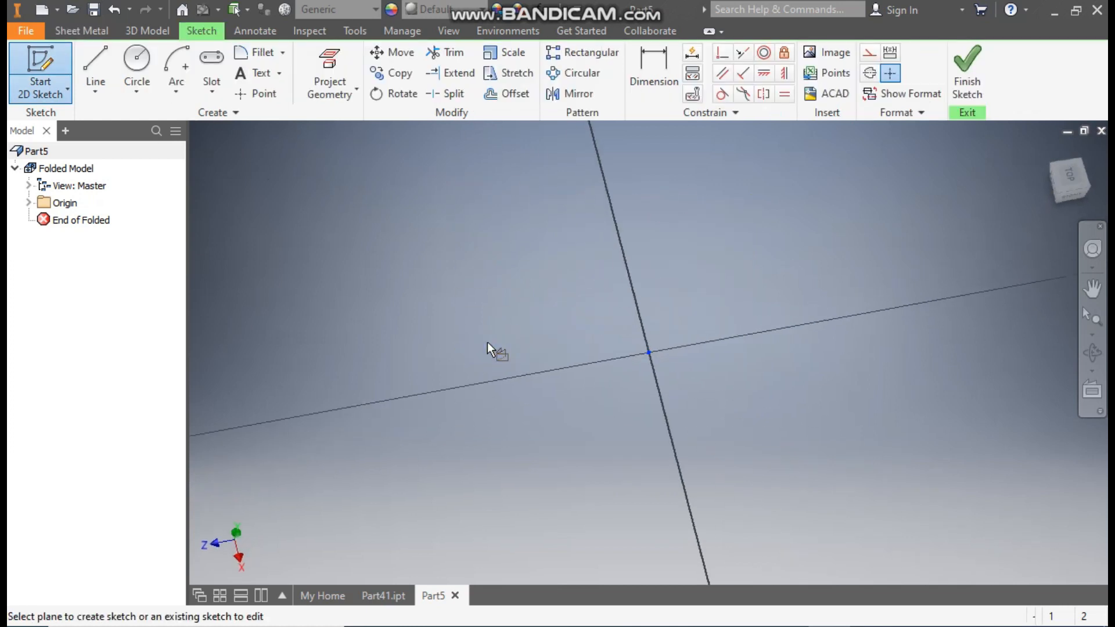
left_click(1080, 149)
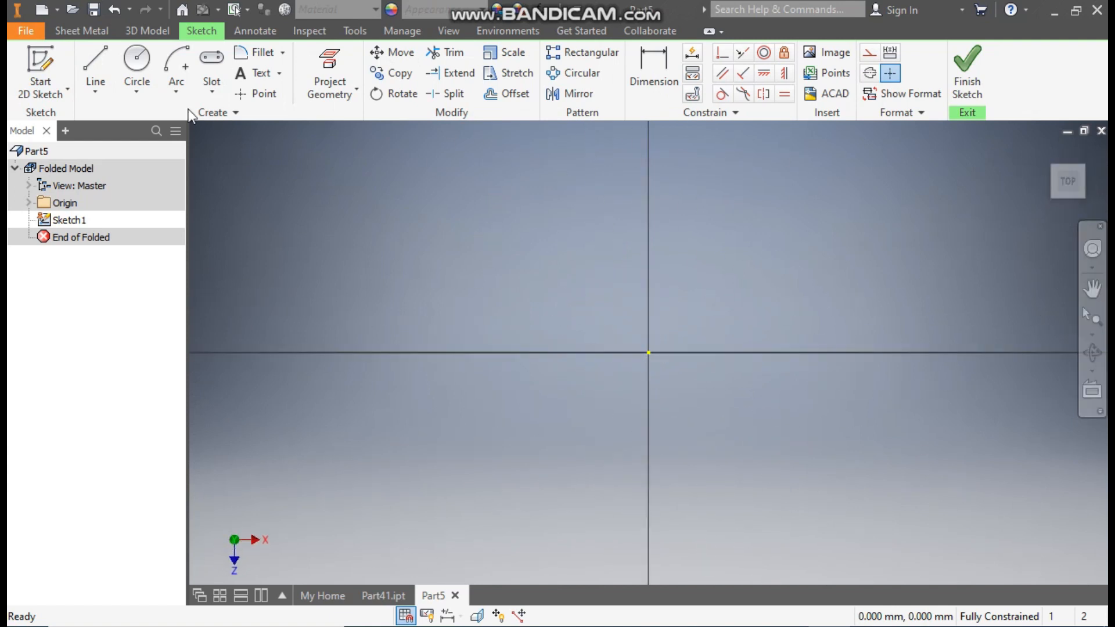
left_click(203, 89)
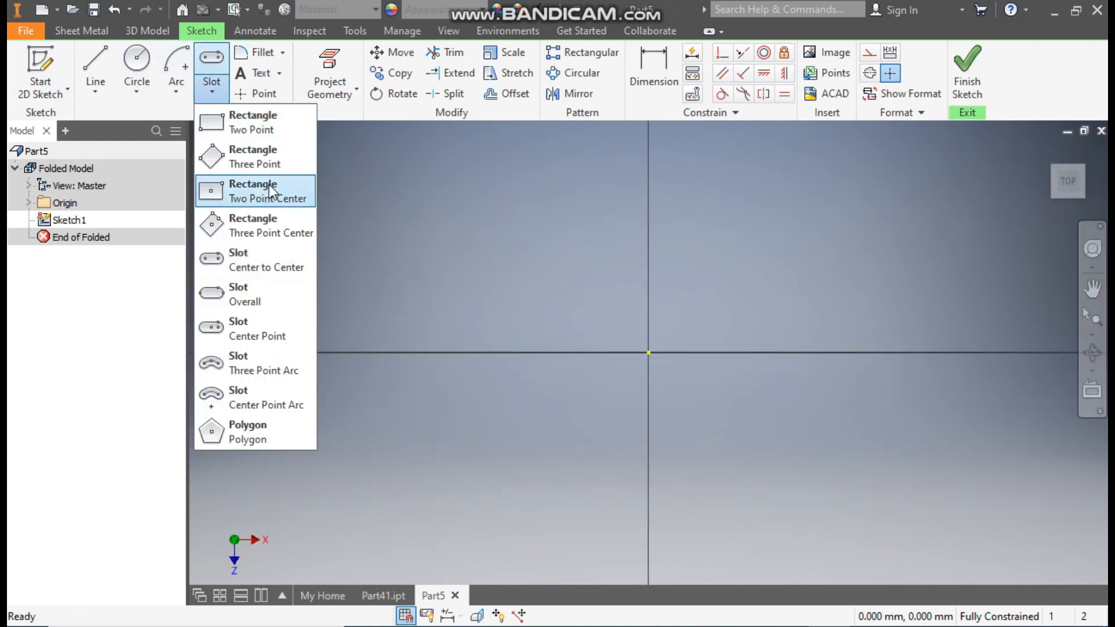
left_click(264, 200)
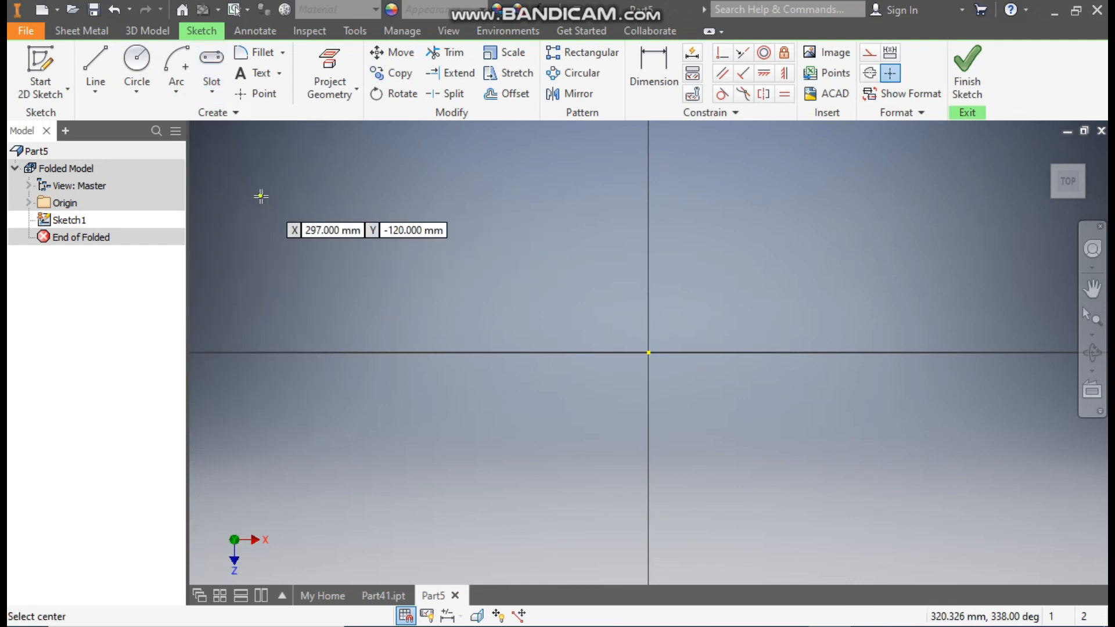
left_click(648, 352)
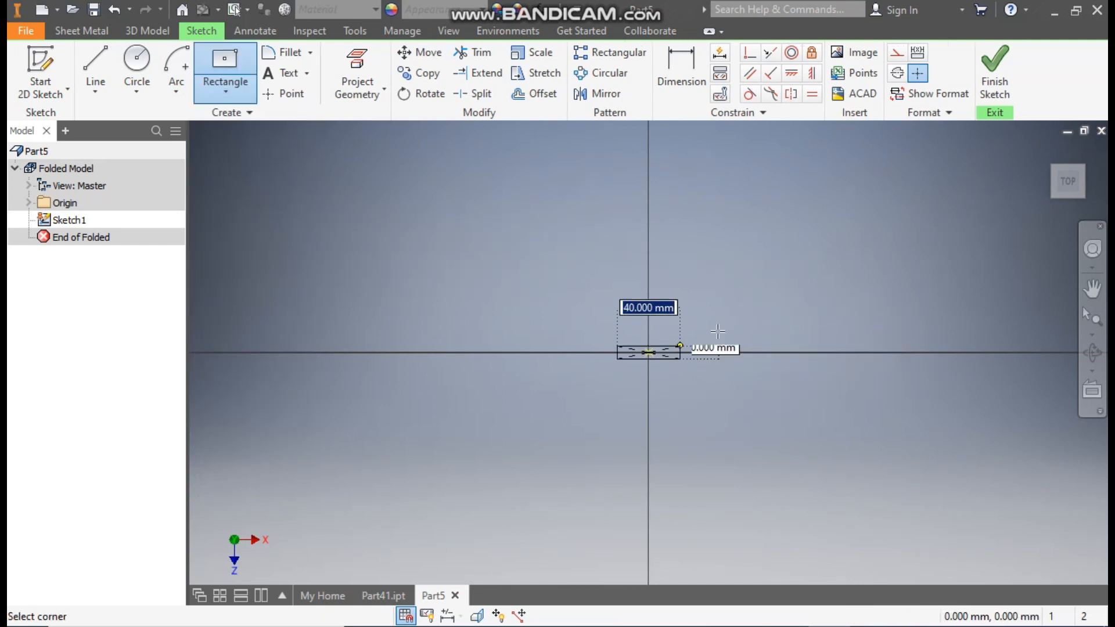
left_click(840, 178)
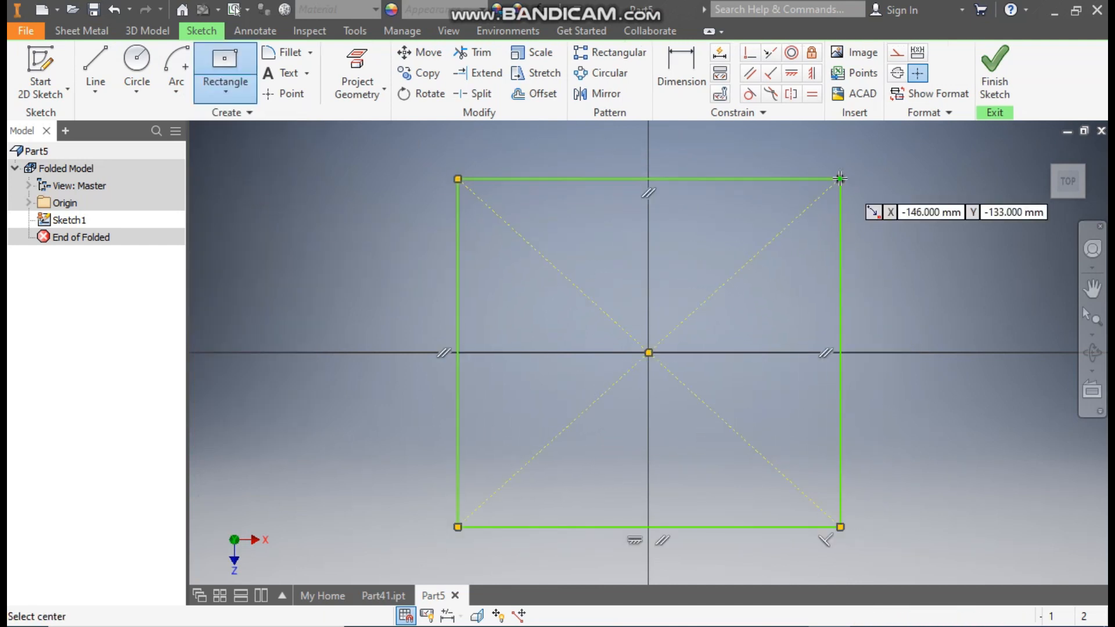
Dimension the rectangle's width and height to 200 mm each and finish the sketch
left_click(692, 82)
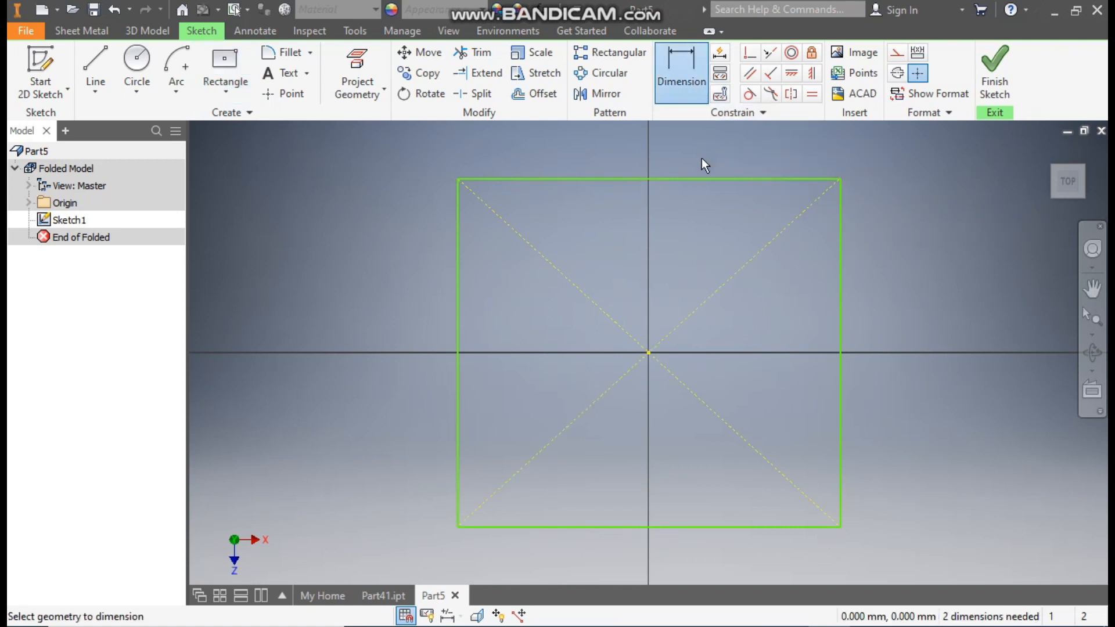
left_click(698, 176)
left_click(691, 152)
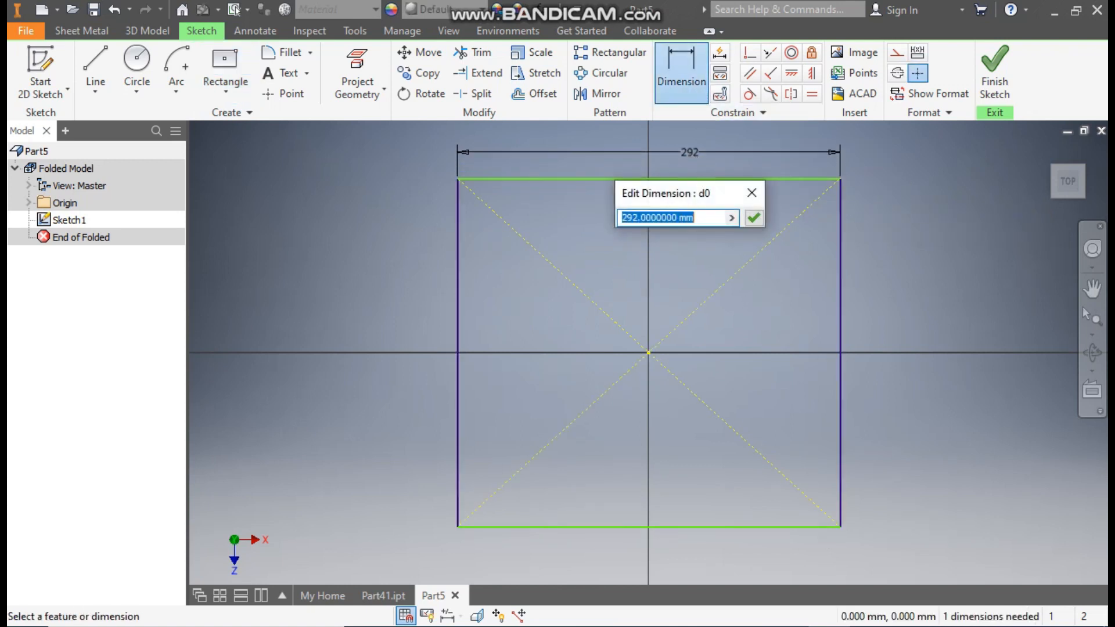
type("200")
key("Return")
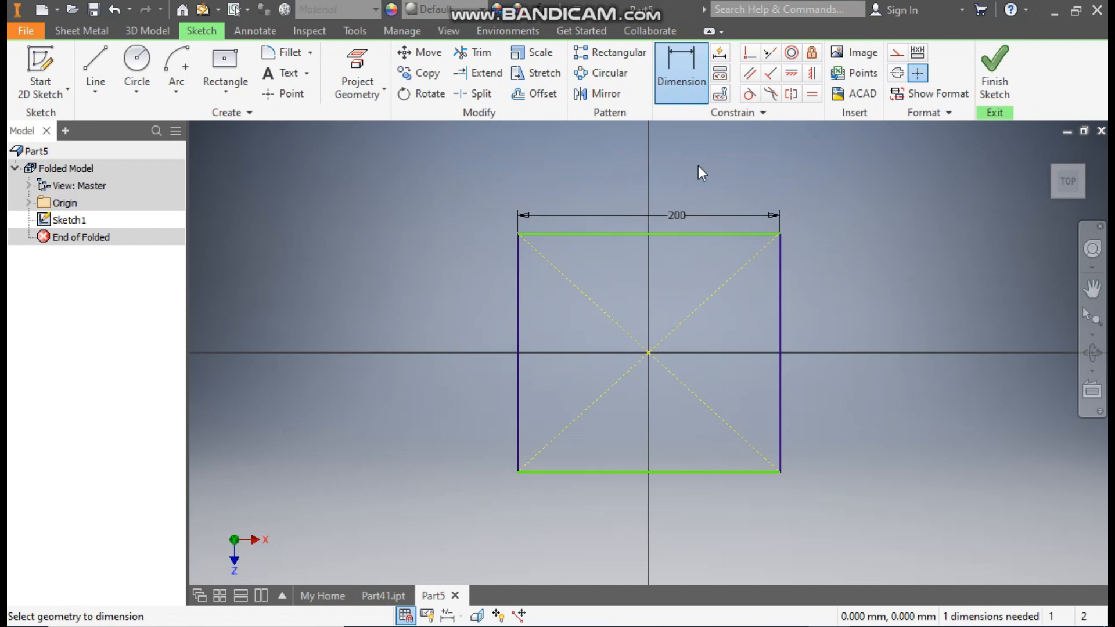
left_click(782, 296)
left_click(824, 303)
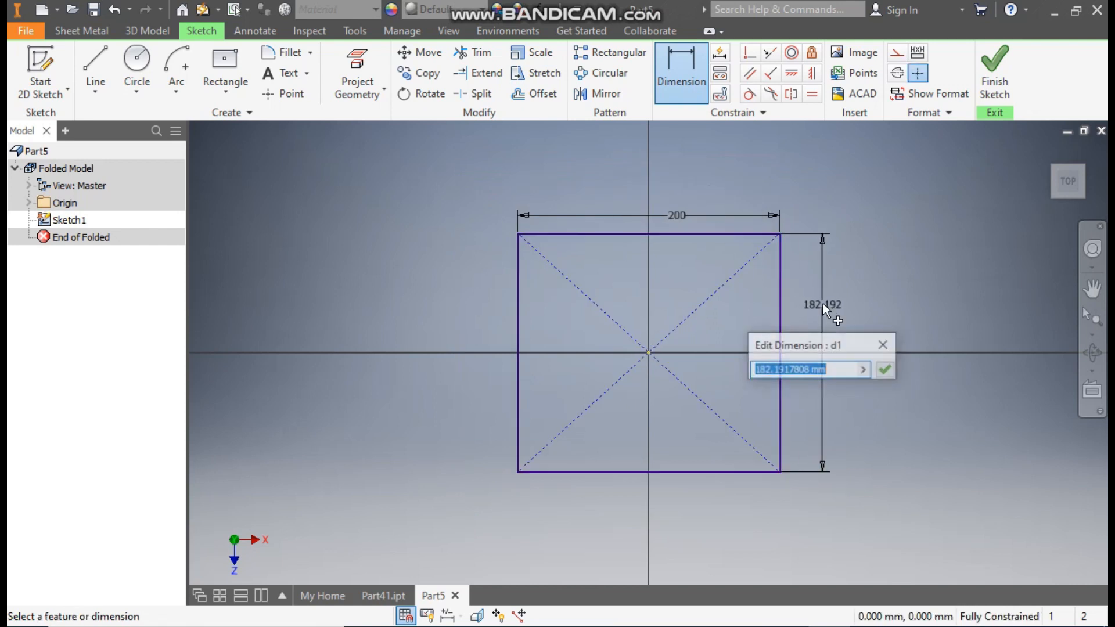
type("200")
key("Return")
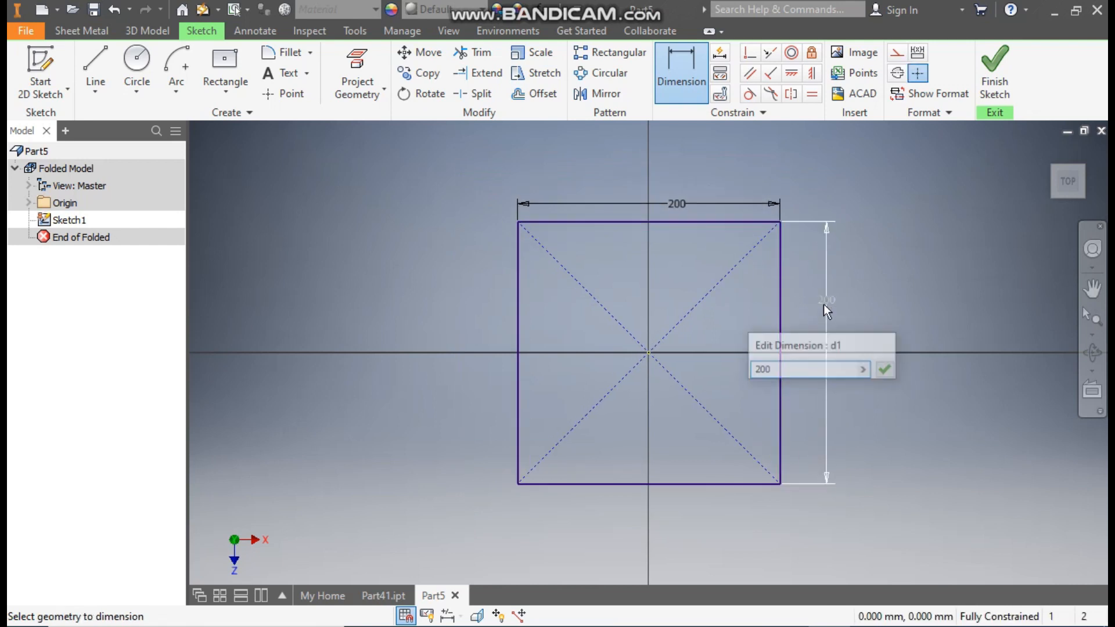
left_click(987, 94)
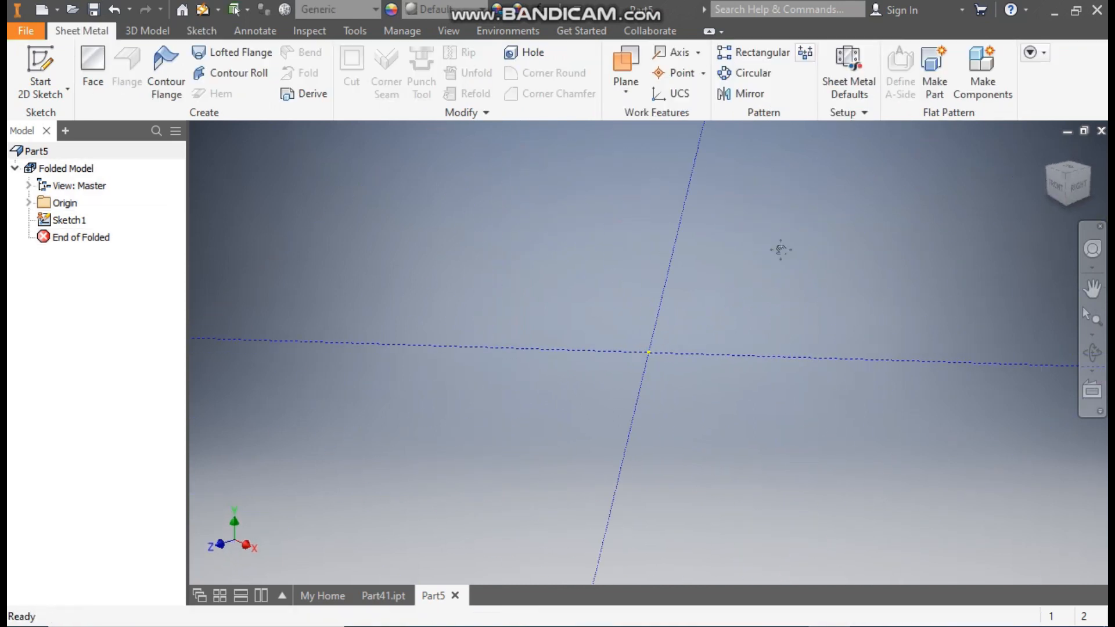
Create a sheet metal Face from the square profile using the default sheet metal rule
left_click(93, 58)
middle_click_drag(740, 344, 839, 317)
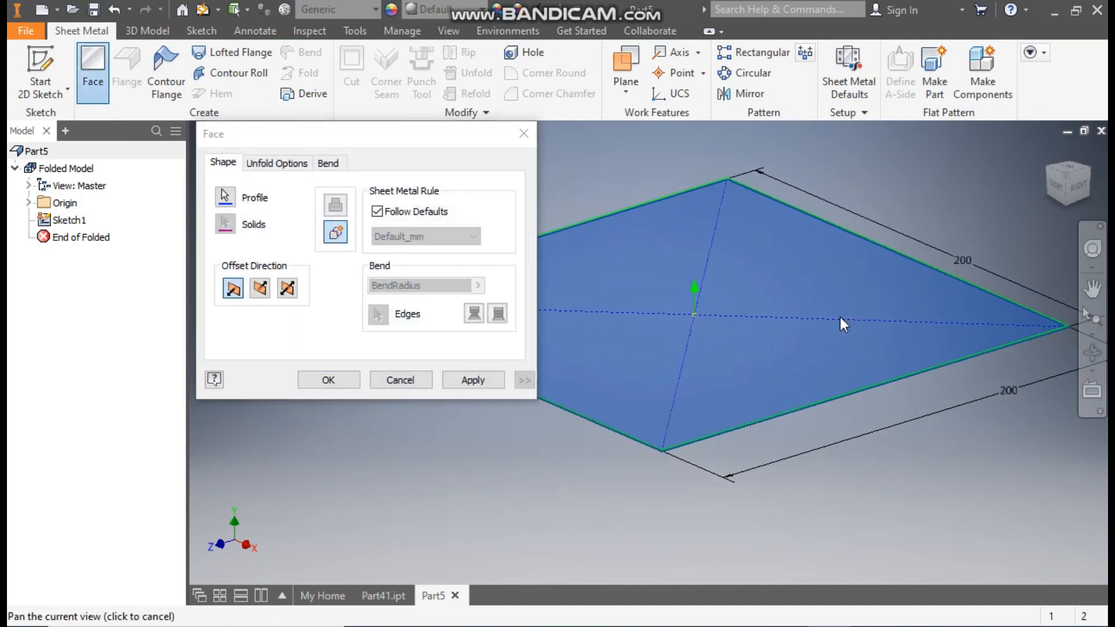
scroll(650, 467, "down", 5)
scroll(704, 413, "up", 2)
scroll(701, 451, "up", 4)
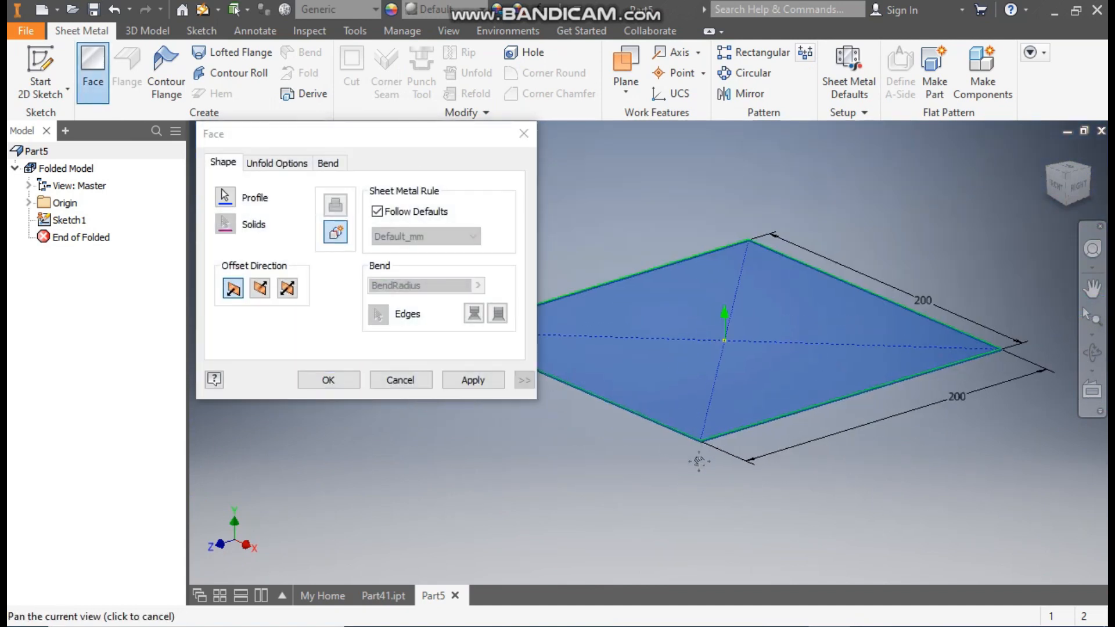
middle_click_drag(700, 458, 698, 465)
left_click(323, 379)
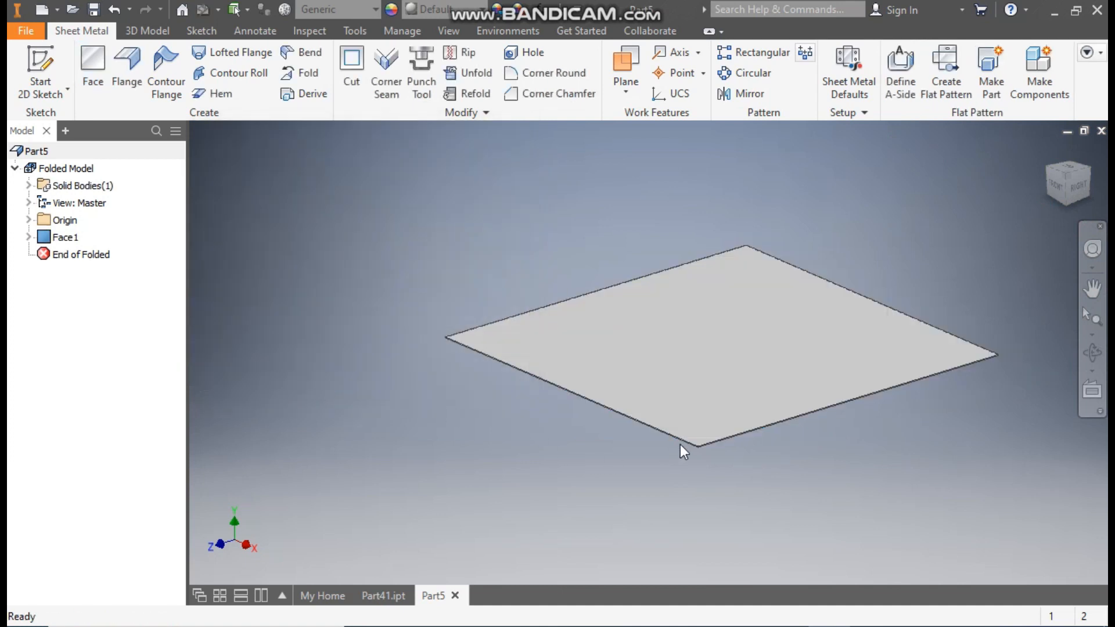
Override the thickness from the rule in Sheet Metal Defaults and set the sheet thickness to 2 mm
scroll(709, 451, "down", 3)
scroll(709, 450, "up", 3)
middle_click_drag(709, 451, 662, 476)
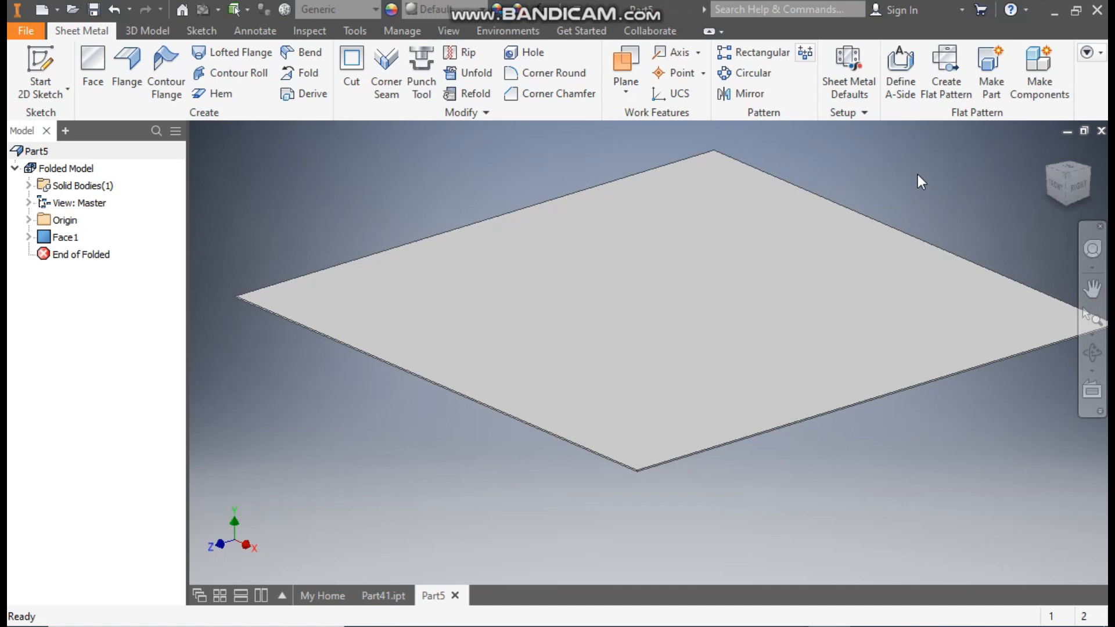
left_click(849, 64)
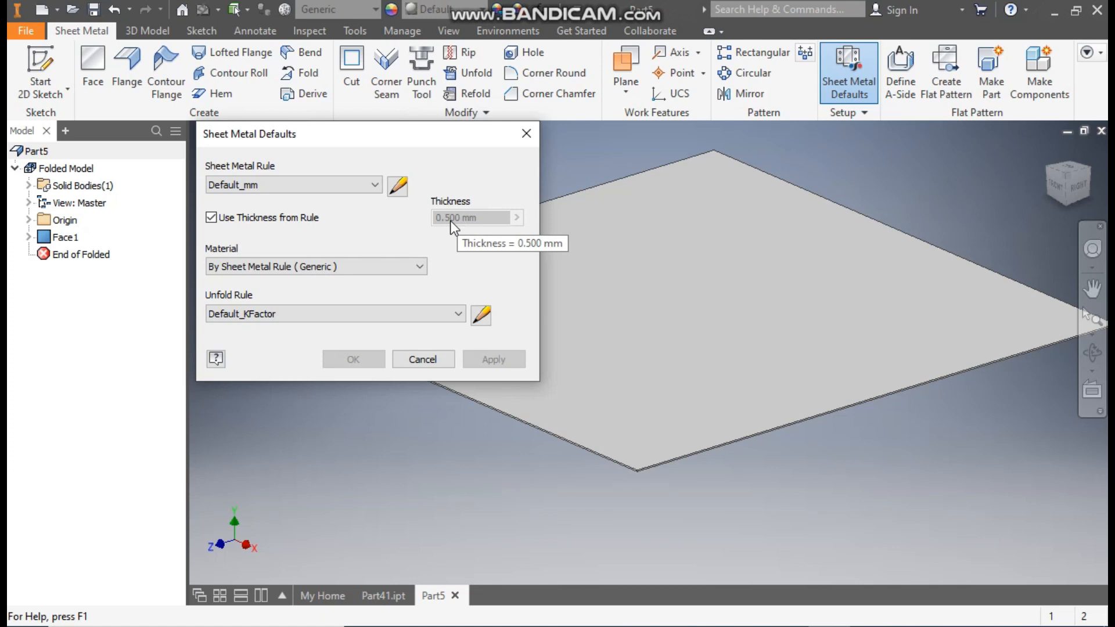
left_click(211, 217)
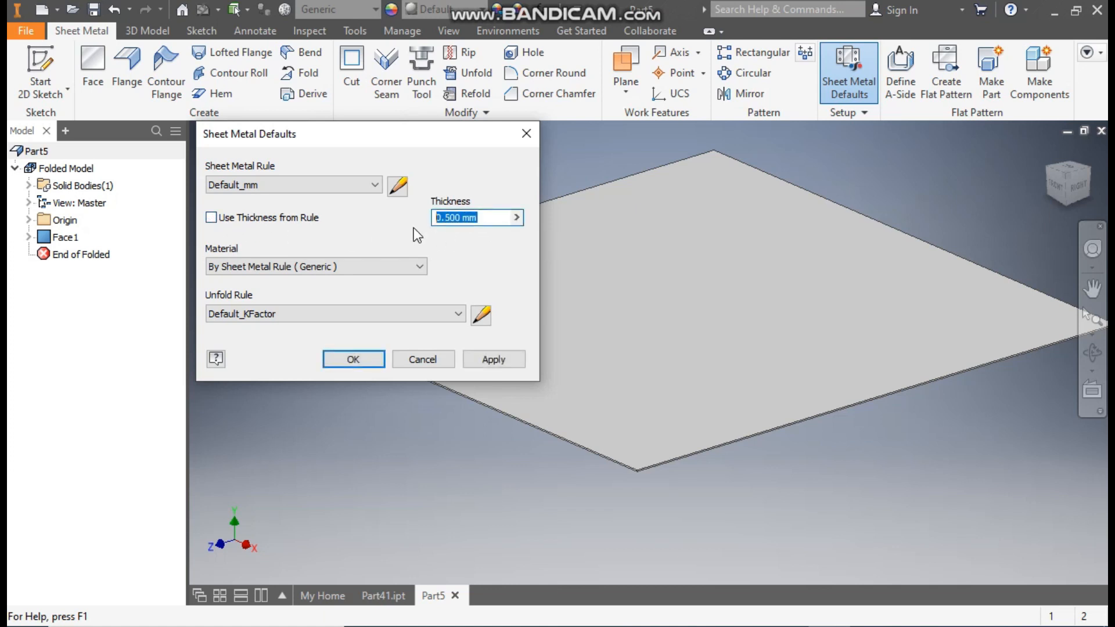
type("2")
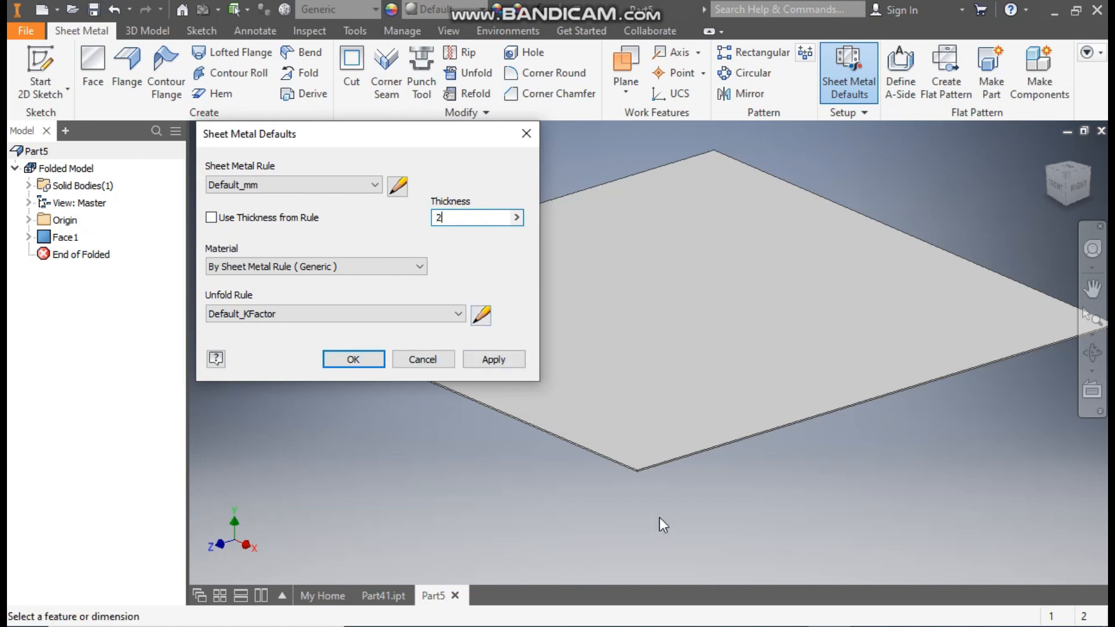
scroll(632, 438, "up", 3)
middle_click_drag(629, 409, 653, 455)
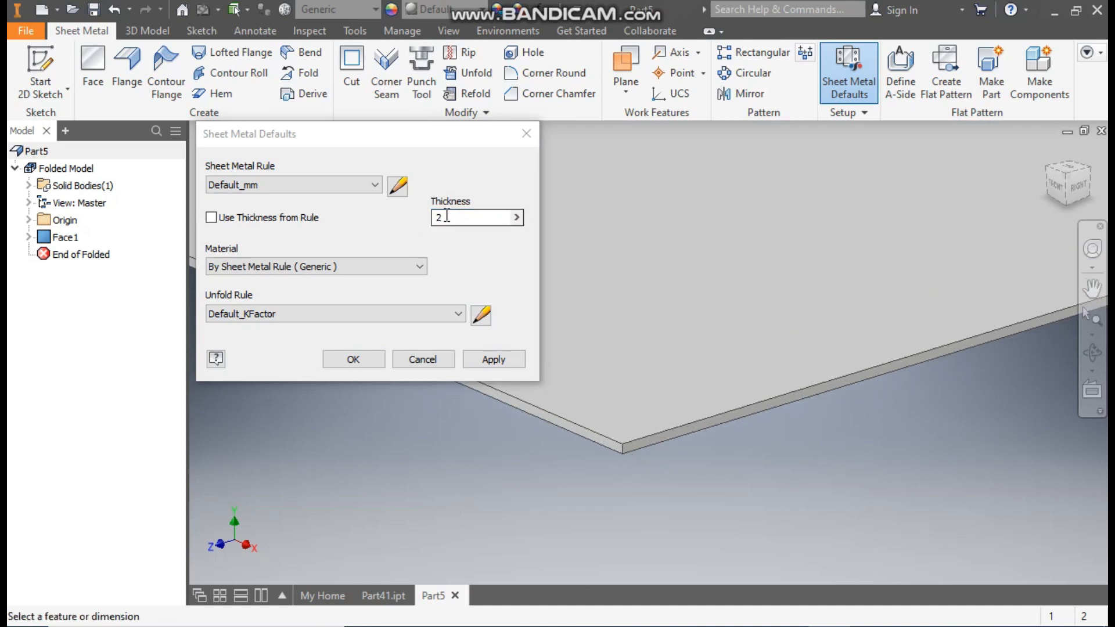
left_click(475, 219)
left_click(498, 362)
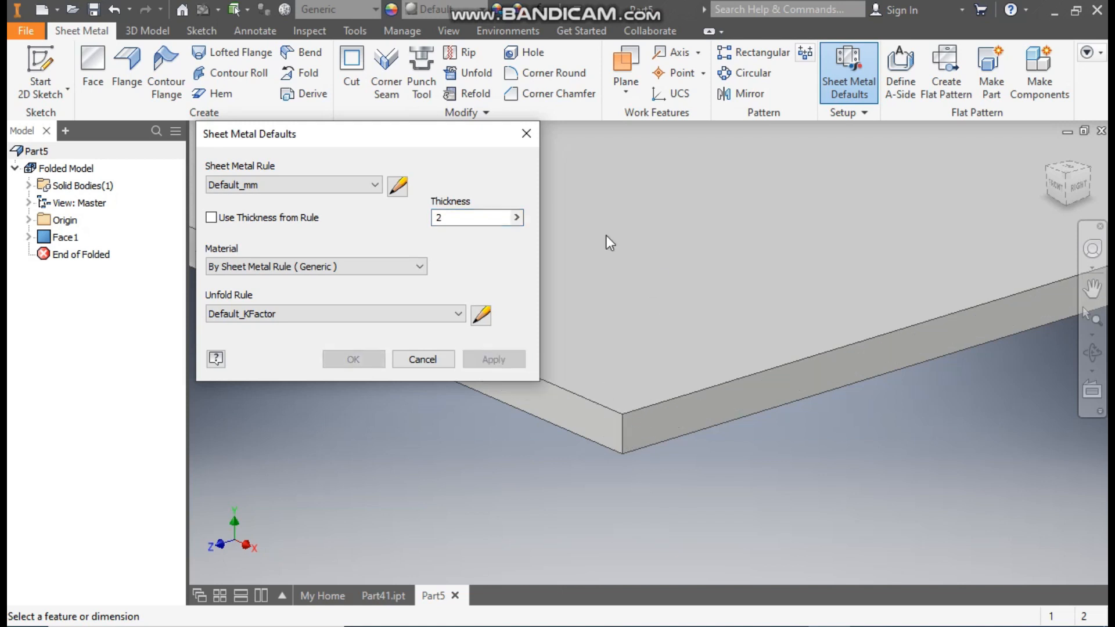
left_click(526, 135)
Inspect the plate from the home view and compare it with the finished enclosure in Part41.ipt
scroll(681, 406, "up", 4)
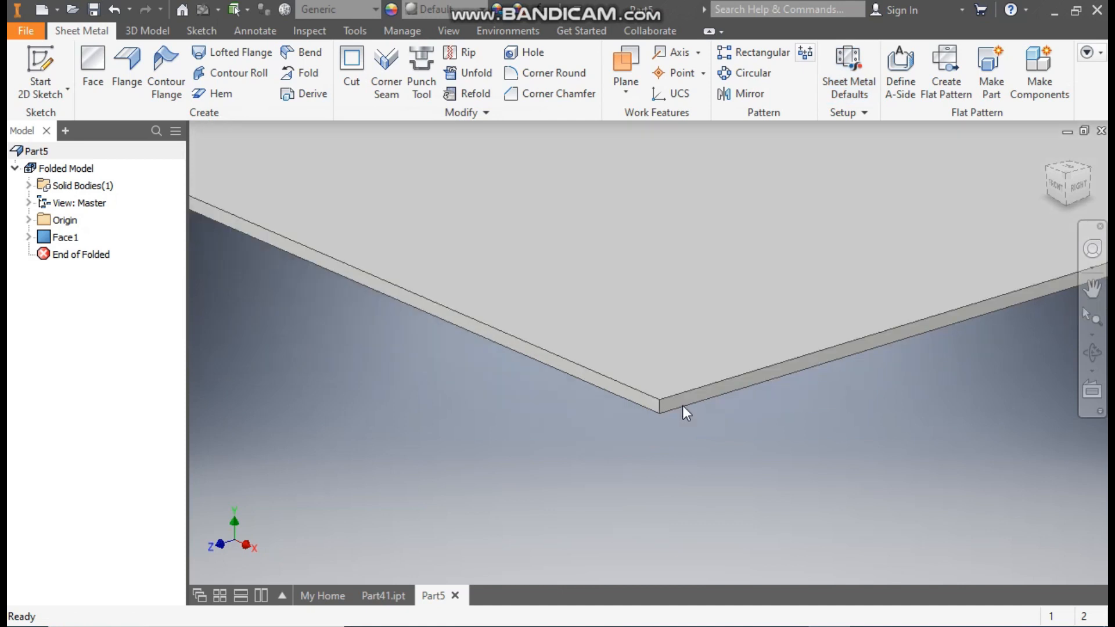
middle_click_drag(684, 448, 642, 476)
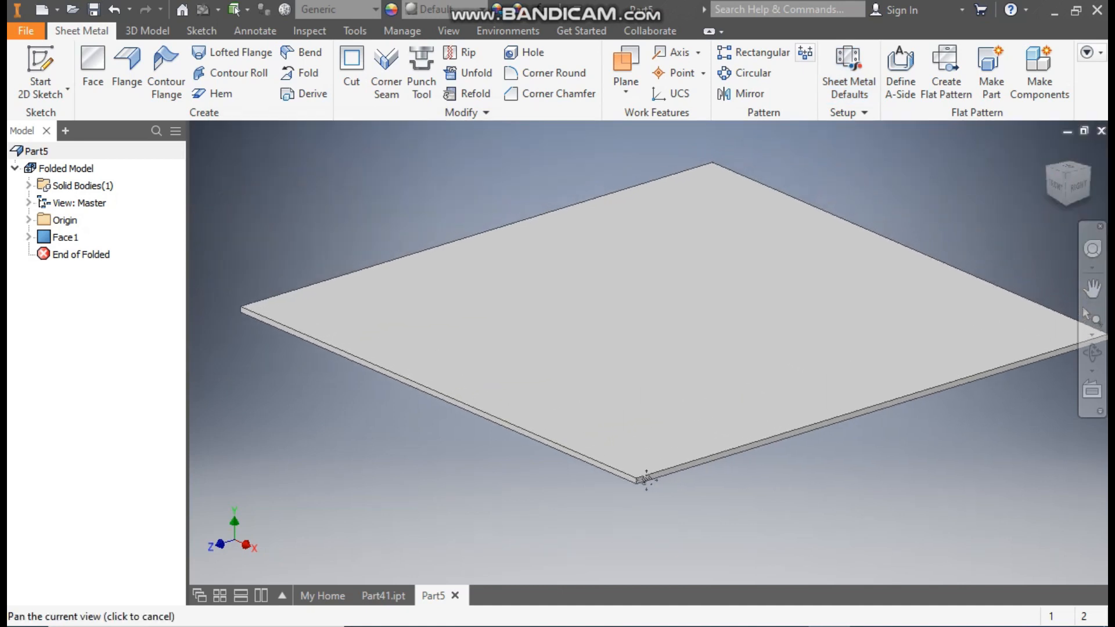
middle_click_drag(836, 471, 826, 480)
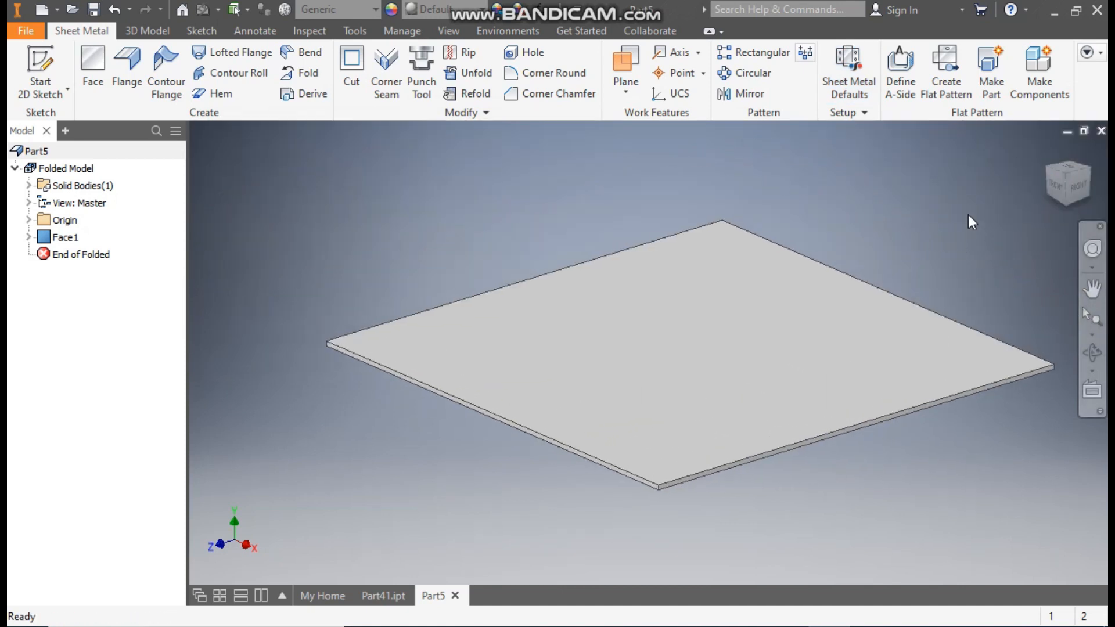
left_click(1047, 152)
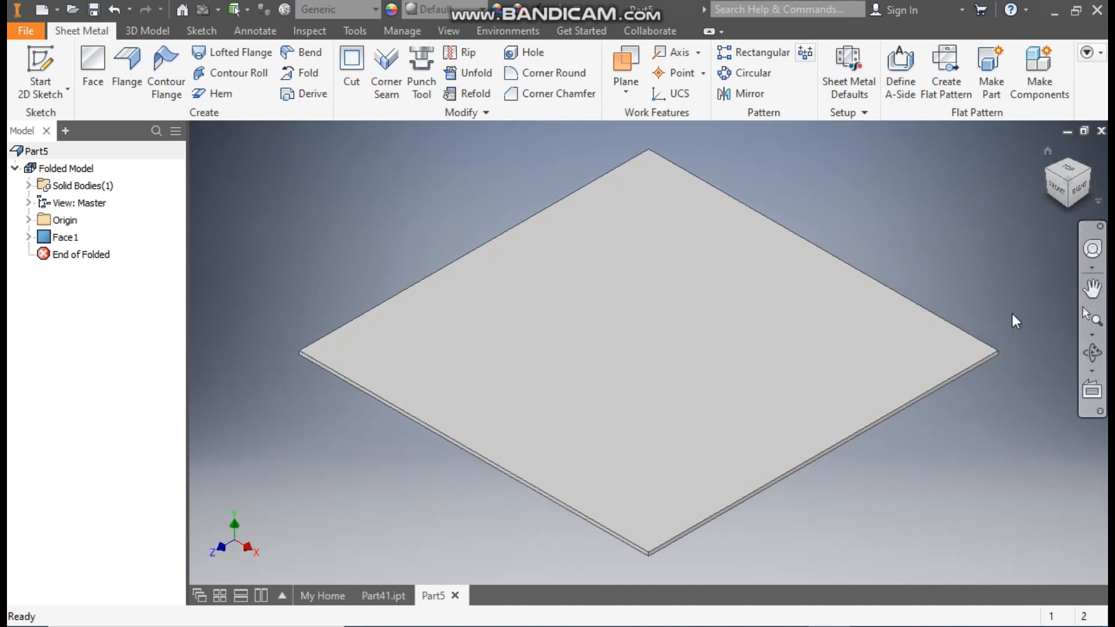
left_click(382, 598)
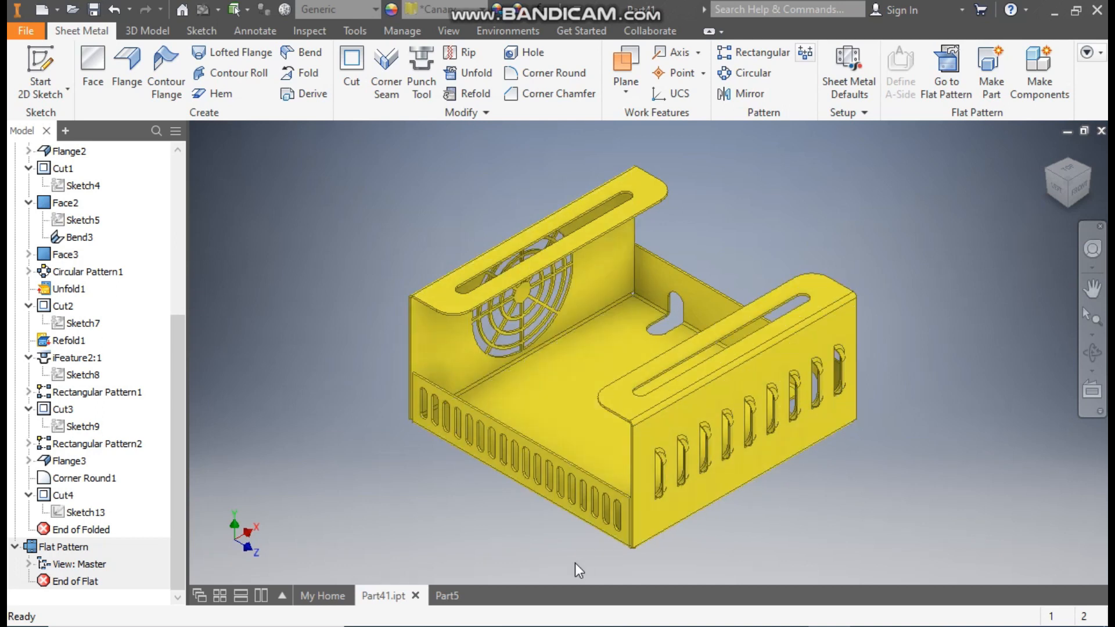
left_click(446, 596)
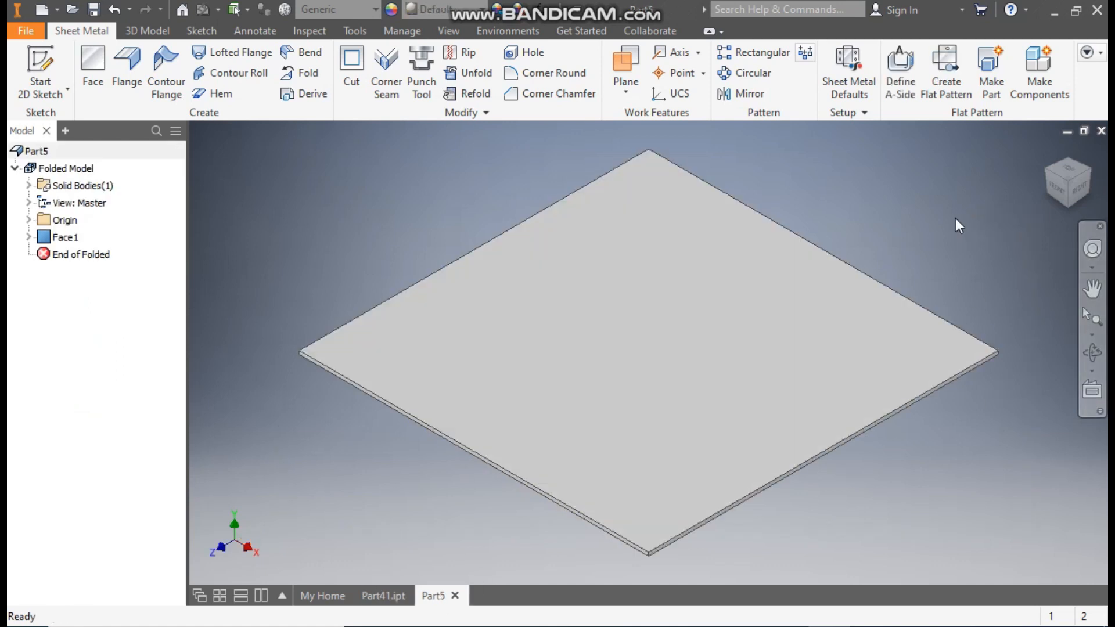
Add 100 mm high flanges at 90 degrees along two opposite edges of the base plate
left_click(135, 68)
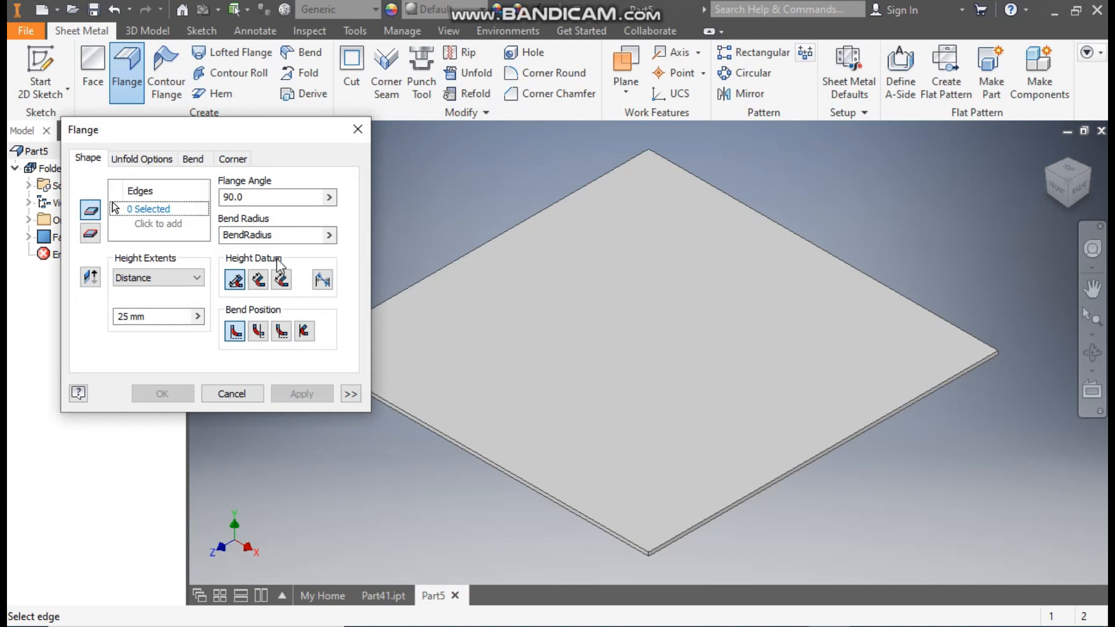
left_click(149, 314)
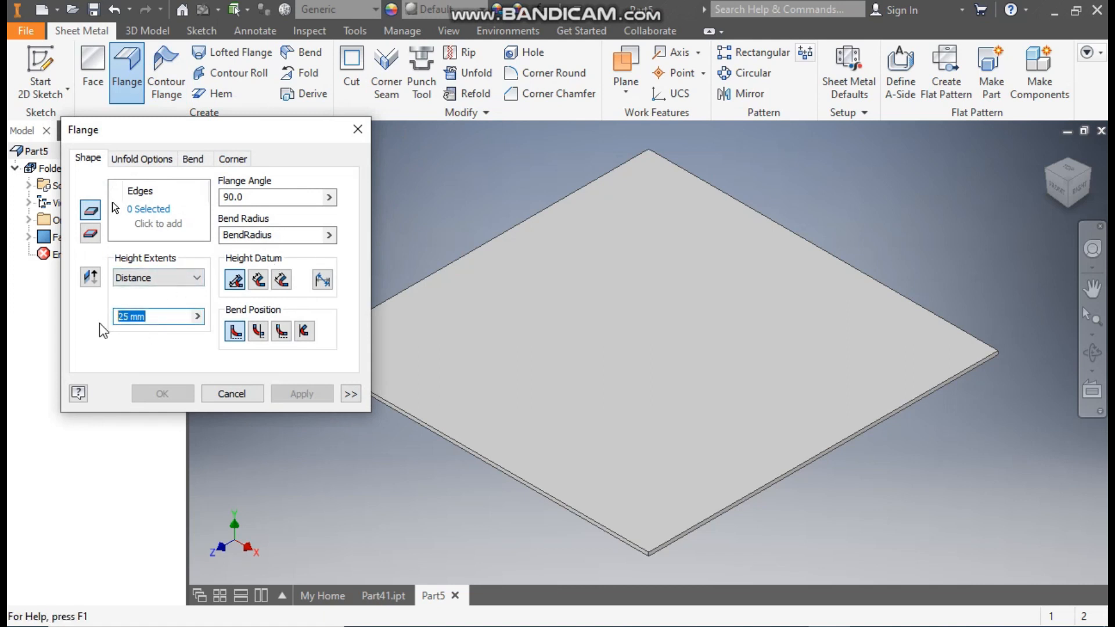
type("100")
left_click(144, 208)
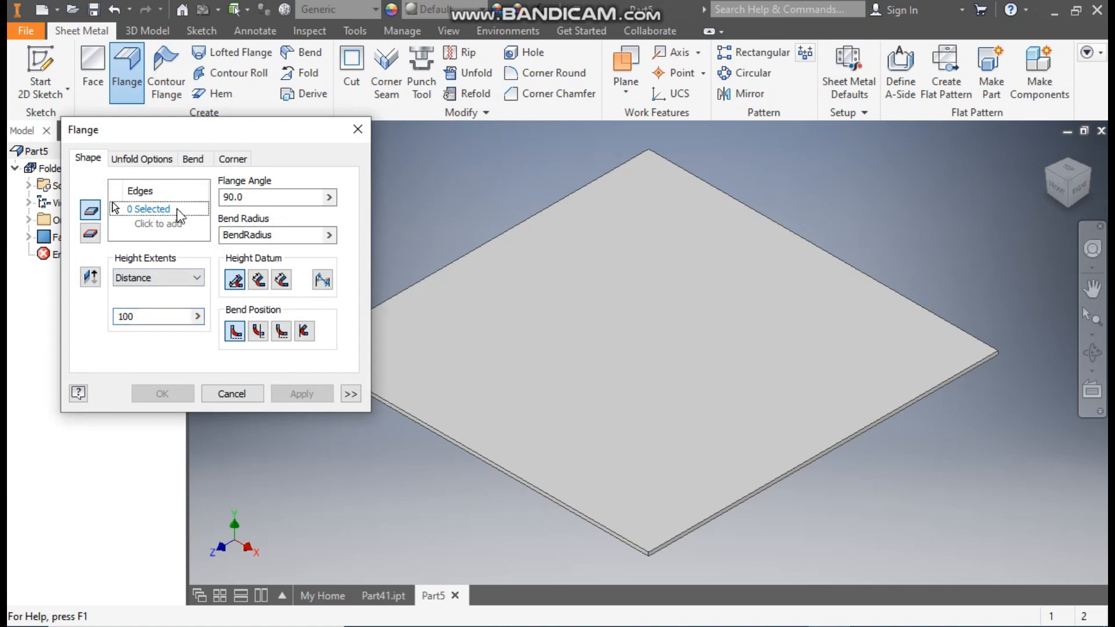
left_click(502, 233)
scroll(908, 466, "down", 3)
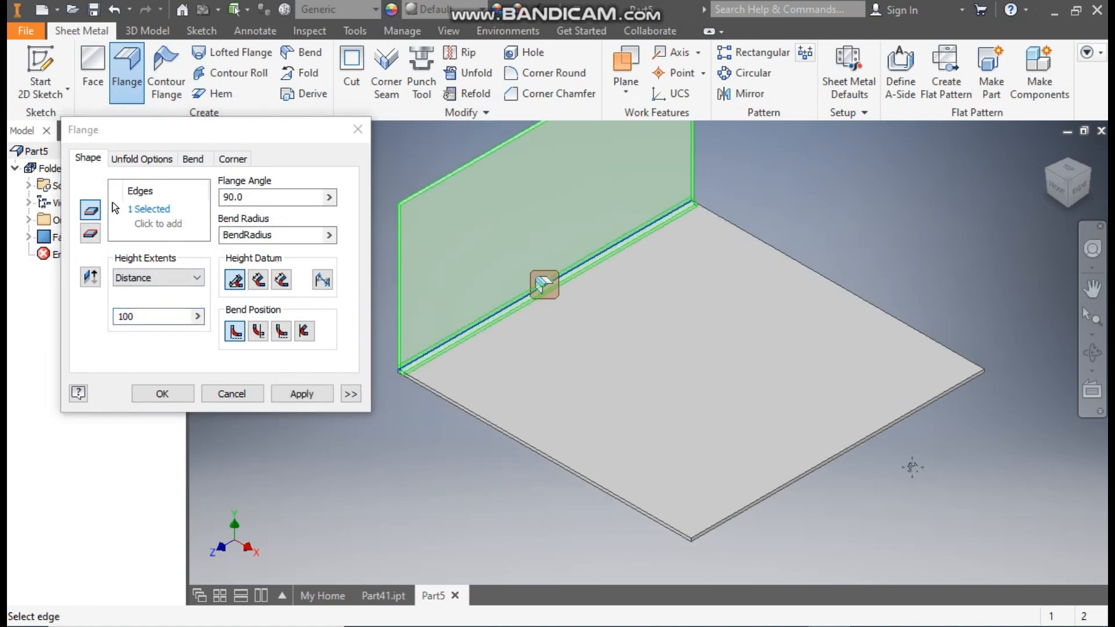
left_click(814, 448)
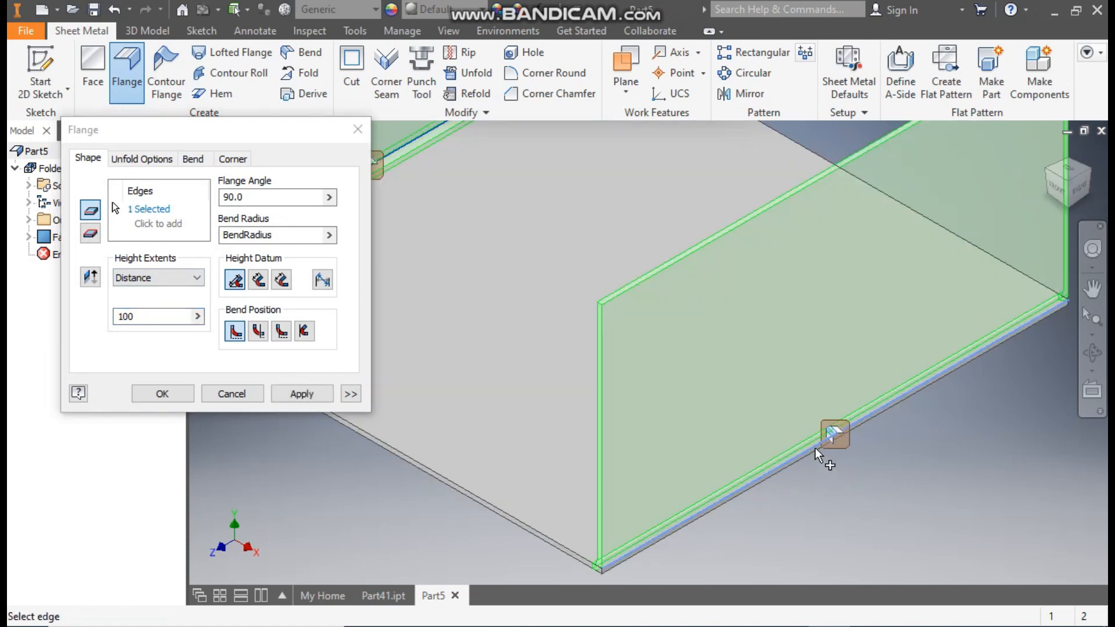
scroll(615, 570, "down", 2)
middle_click_drag(722, 527, 673, 420)
scroll(649, 519, "up", 4)
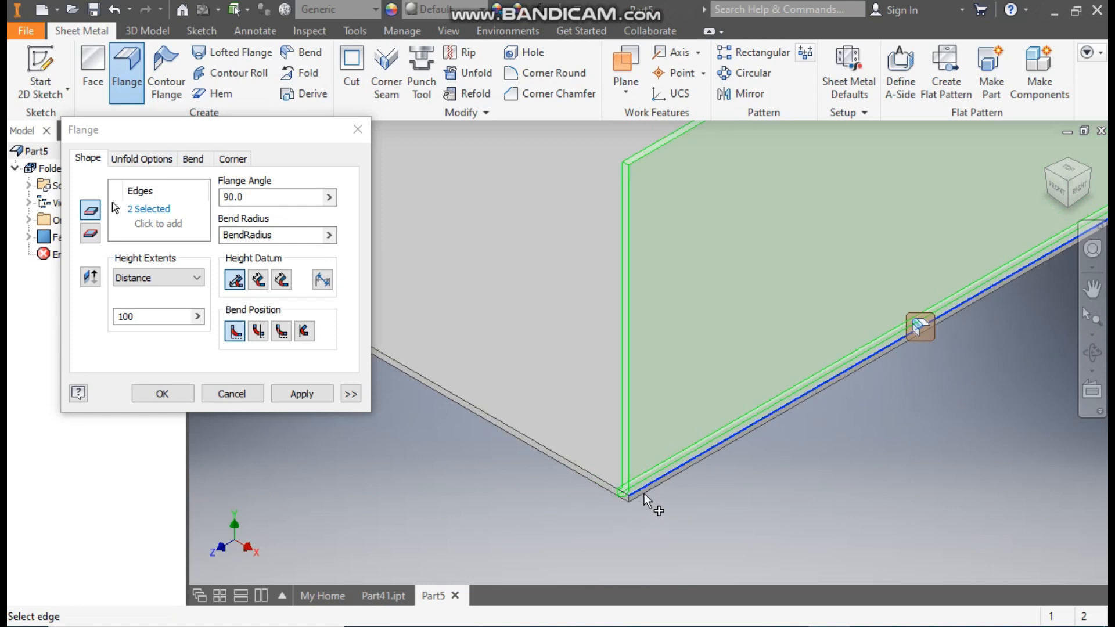
scroll(706, 481, "up", 4)
middle_click_drag(714, 483, 762, 511)
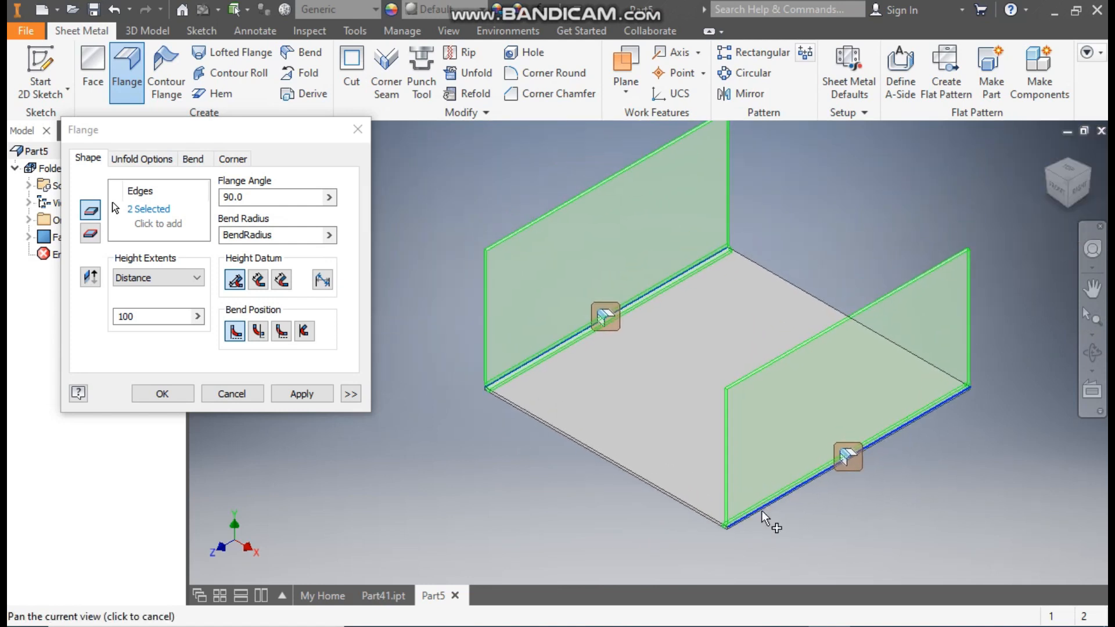
left_click(319, 393)
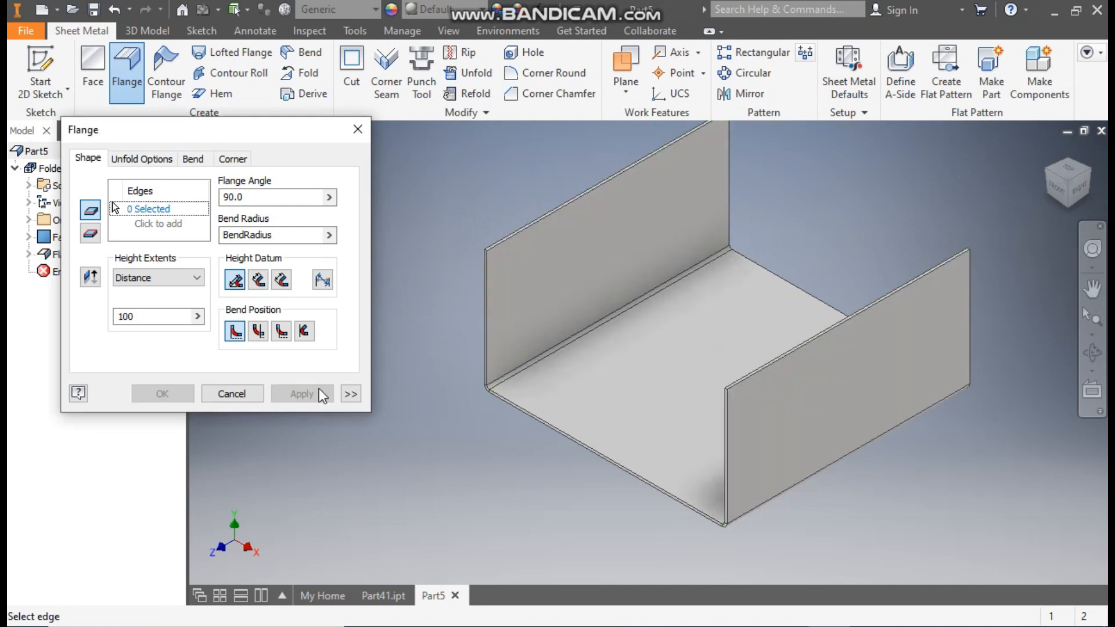
Add 40 mm high flanges along the two remaining opposite edges of the base plate and close the Flange command
double_click(141, 319)
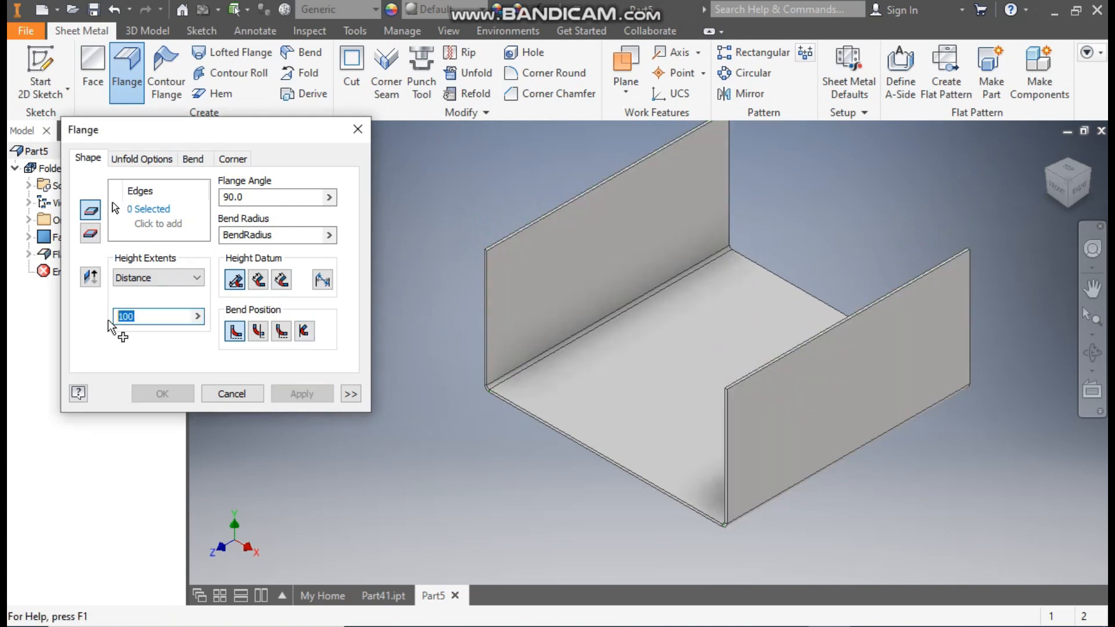
type("40")
left_click(151, 211)
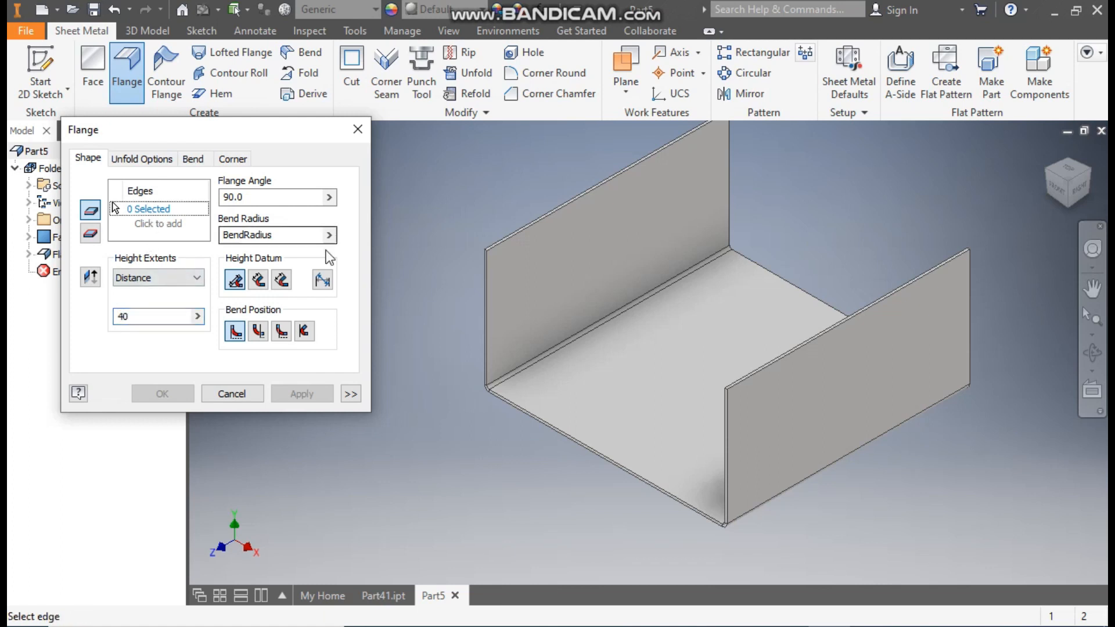
left_click(789, 281)
scroll(580, 442, "up", 5)
left_click(584, 415)
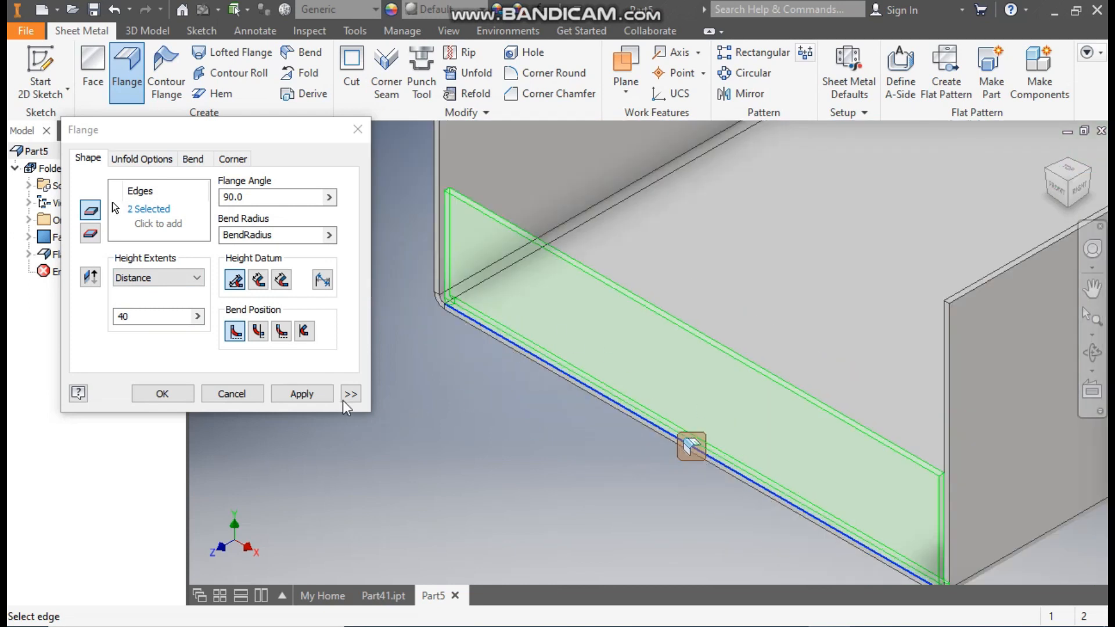
left_click(316, 399)
scroll(537, 411, "down", 5)
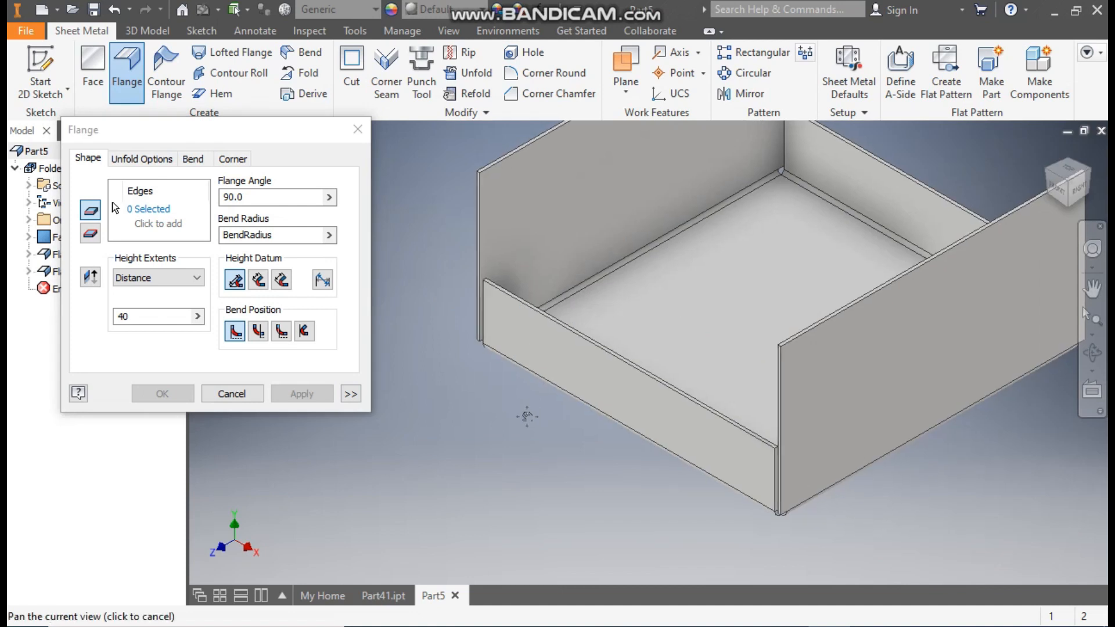
scroll(537, 411, "down", 2)
left_click(358, 129)
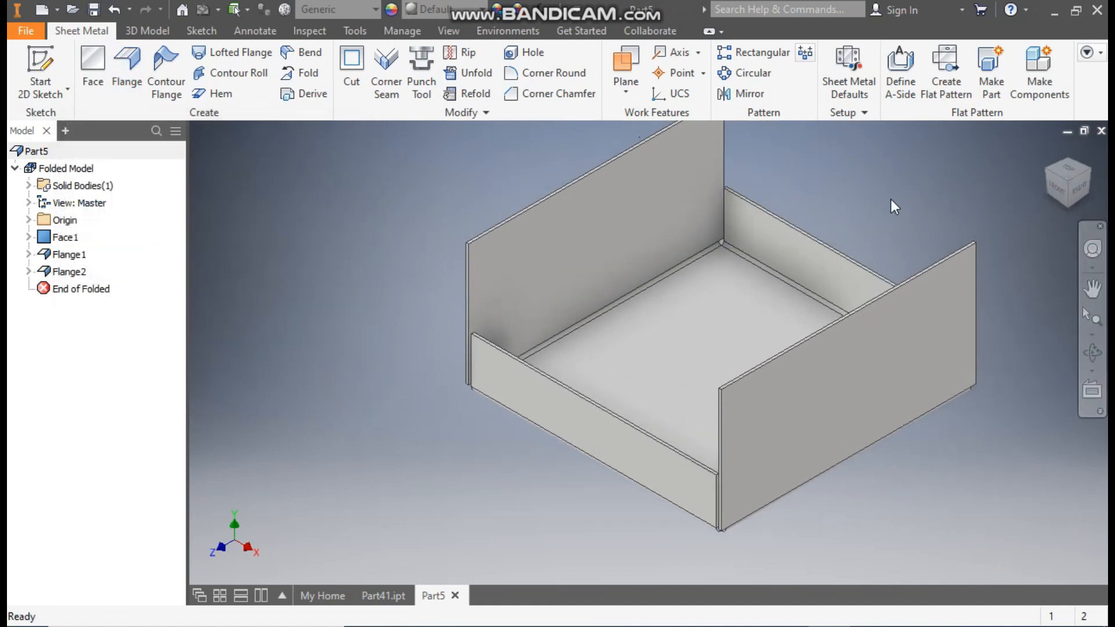
Examine the row of louvers on the tall side wall in Part41.ipt, then return to Part5
middle_click_drag(882, 176, 860, 227)
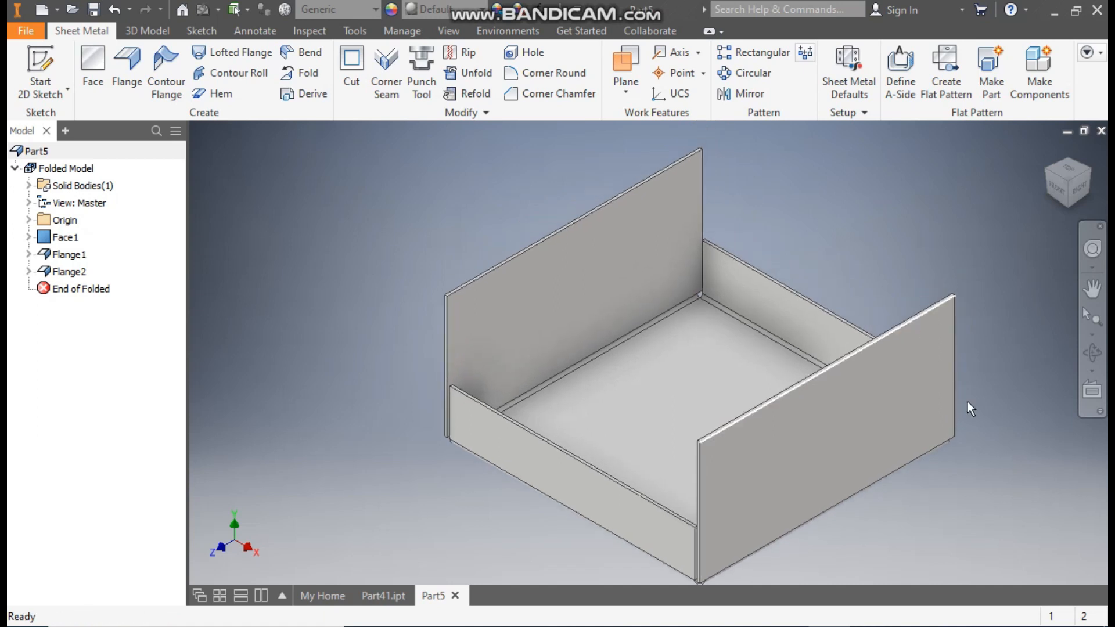
left_click(831, 438)
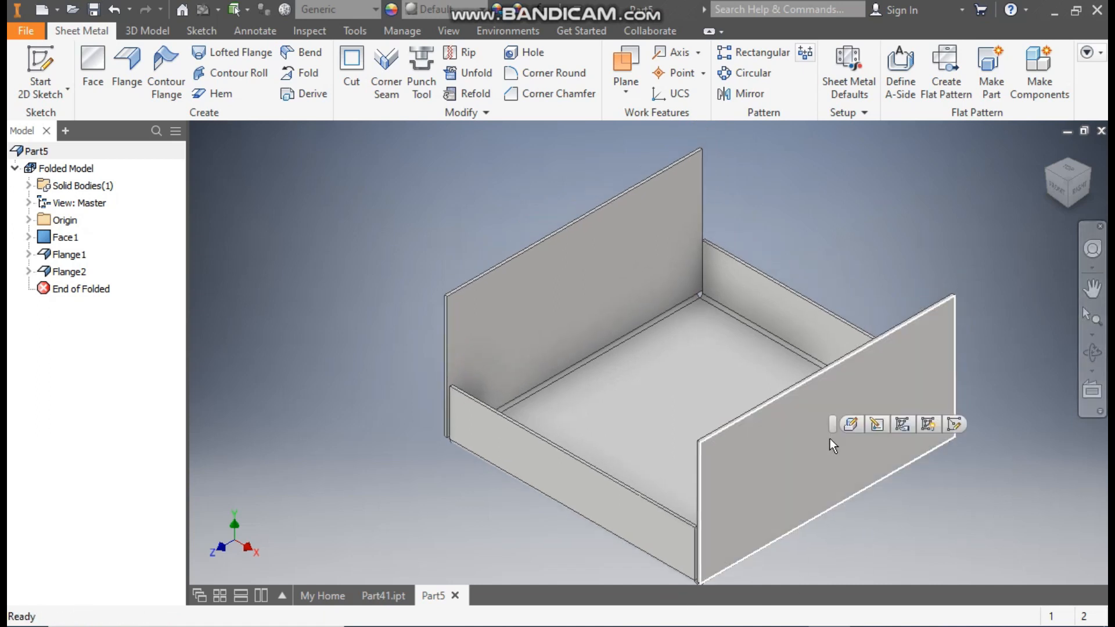
left_click(383, 595)
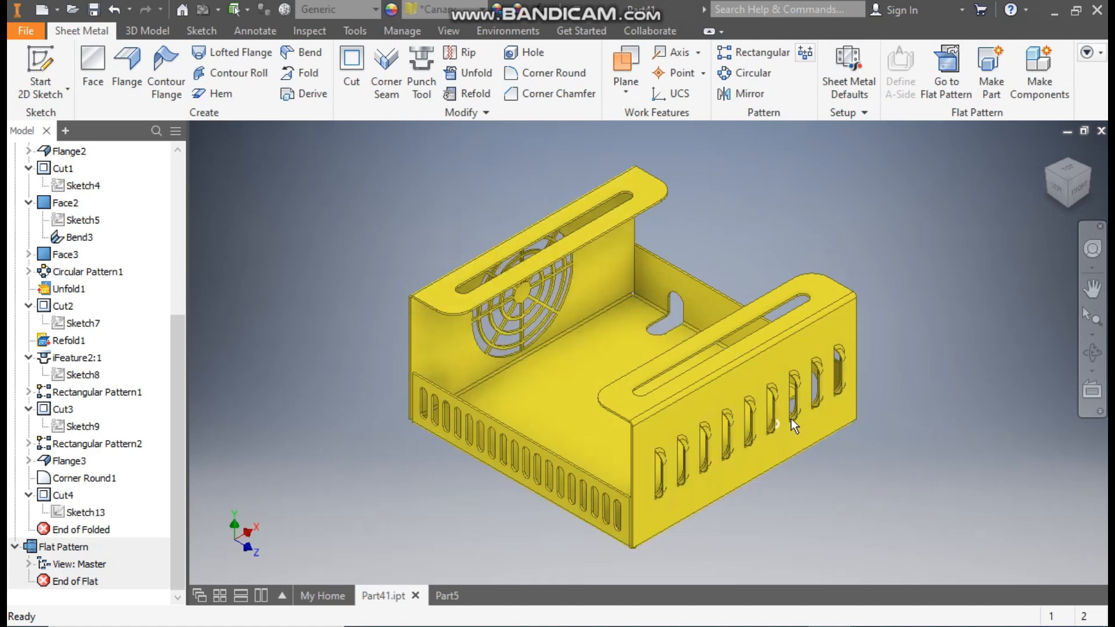
left_click(1079, 188)
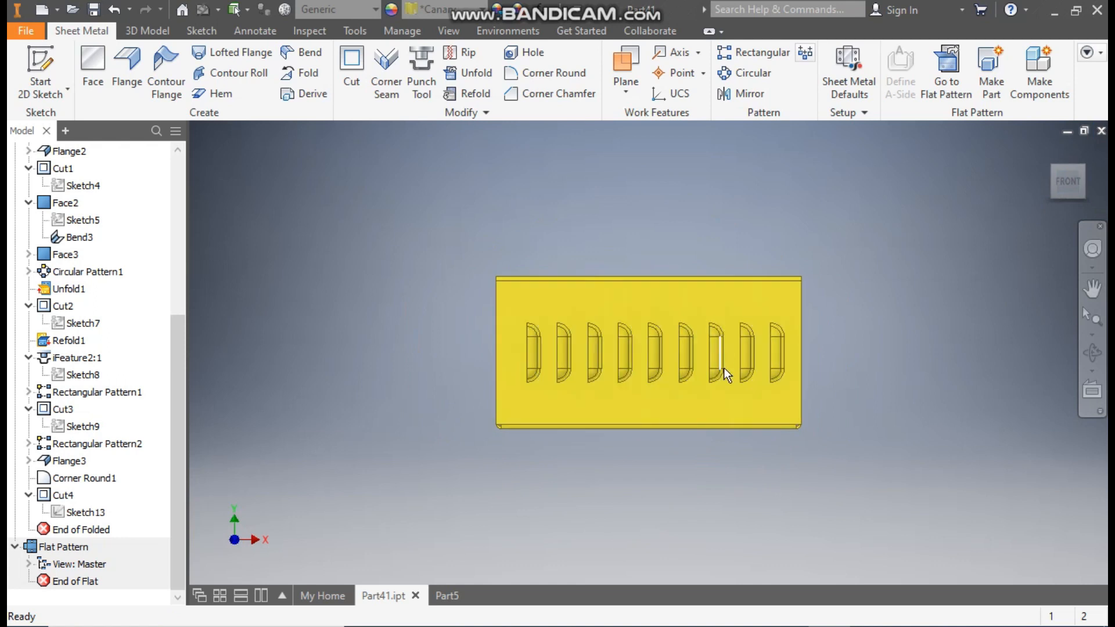
left_click(1047, 152)
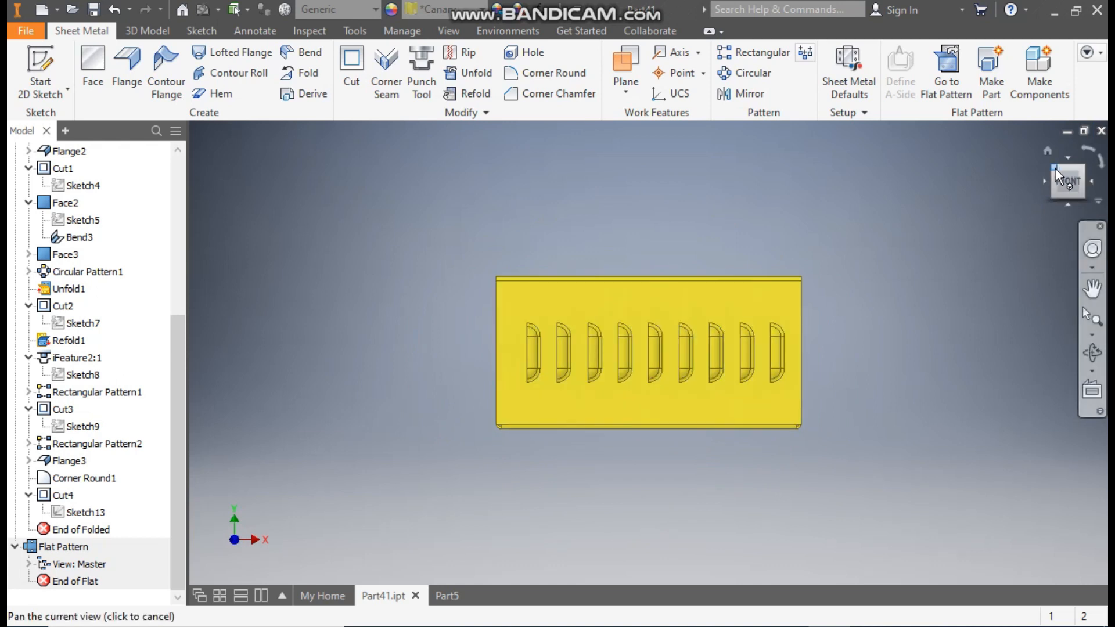
left_click(465, 601)
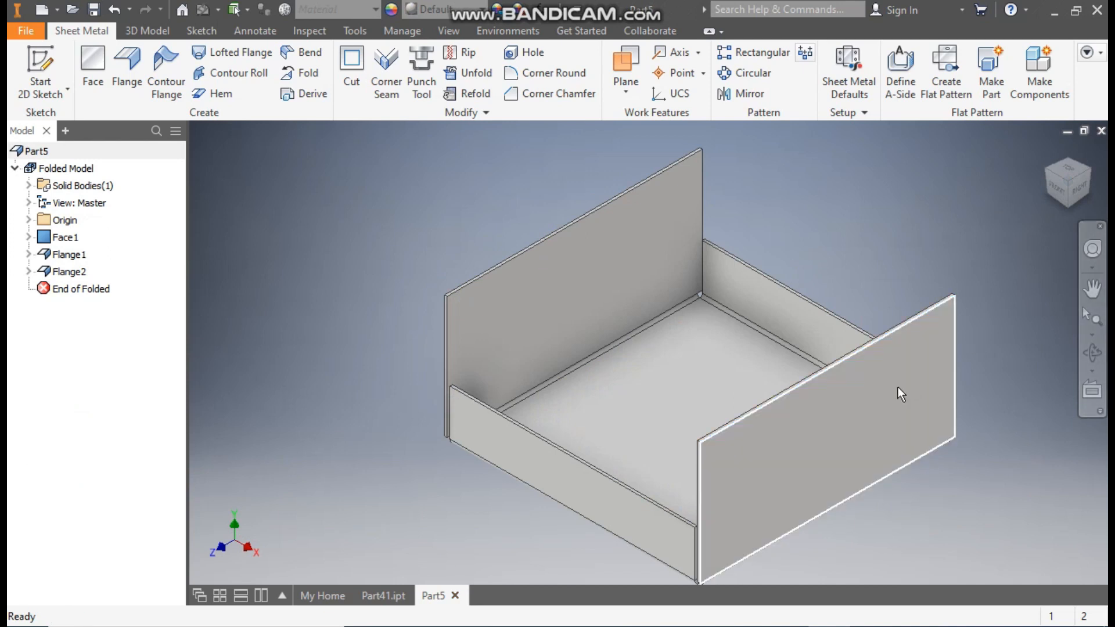
Start a sketch on the tall flange's outer face and place a point about 22 mm from its side edge and 58 mm above its bottom edge
left_click(900, 388)
left_click(1032, 374)
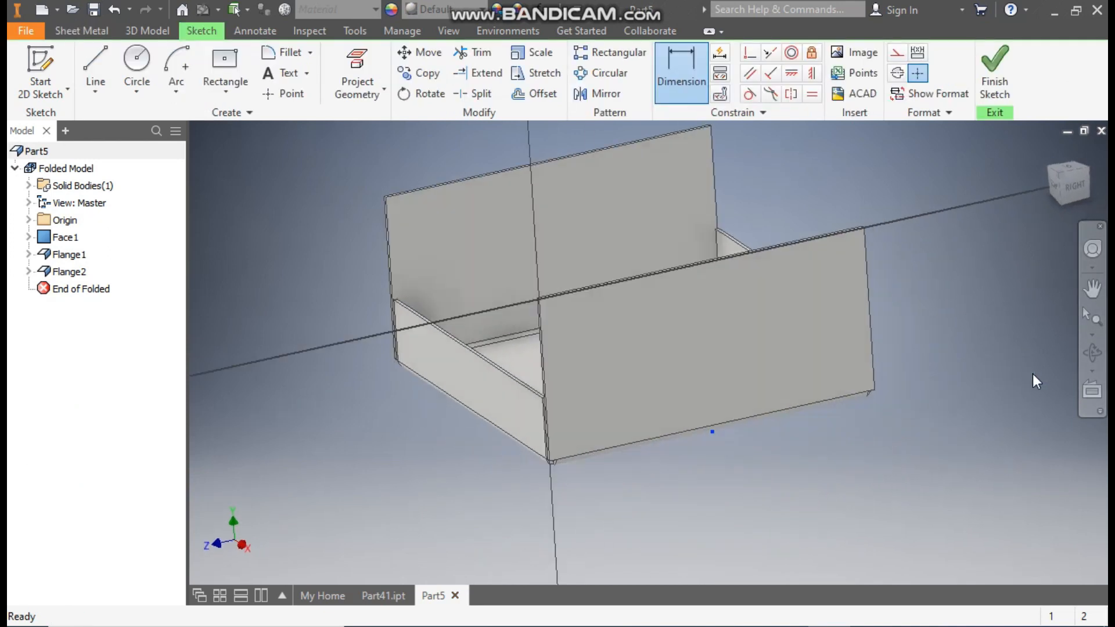
left_click(292, 93)
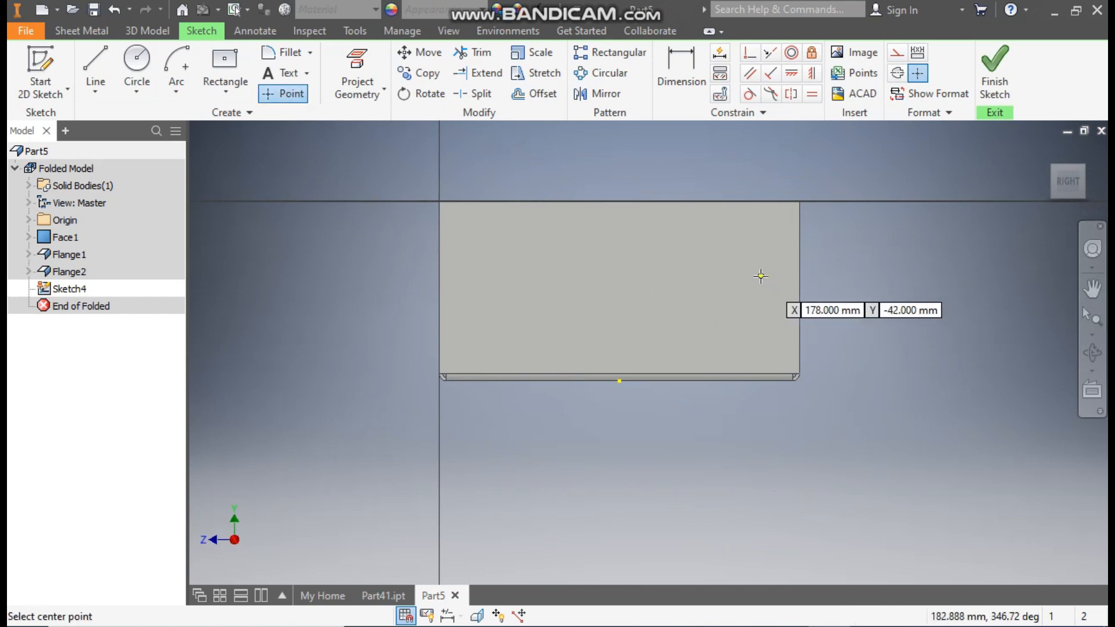
left_click(701, 270)
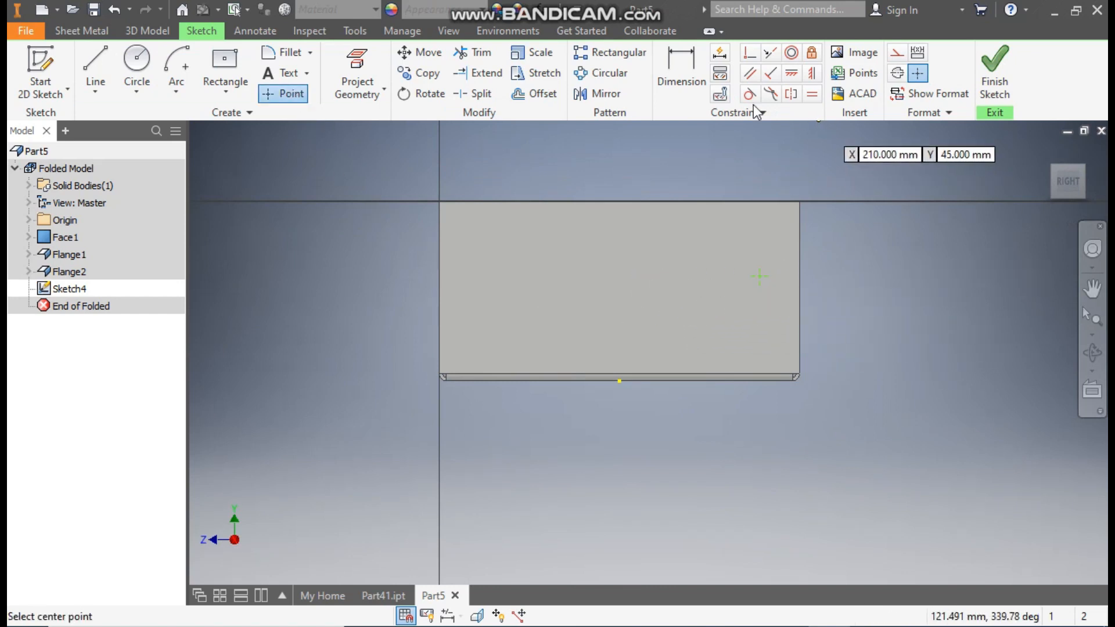
Dimension the sketch point's height above the flange's bottom edge and set it to 50 mm
left_click(690, 78)
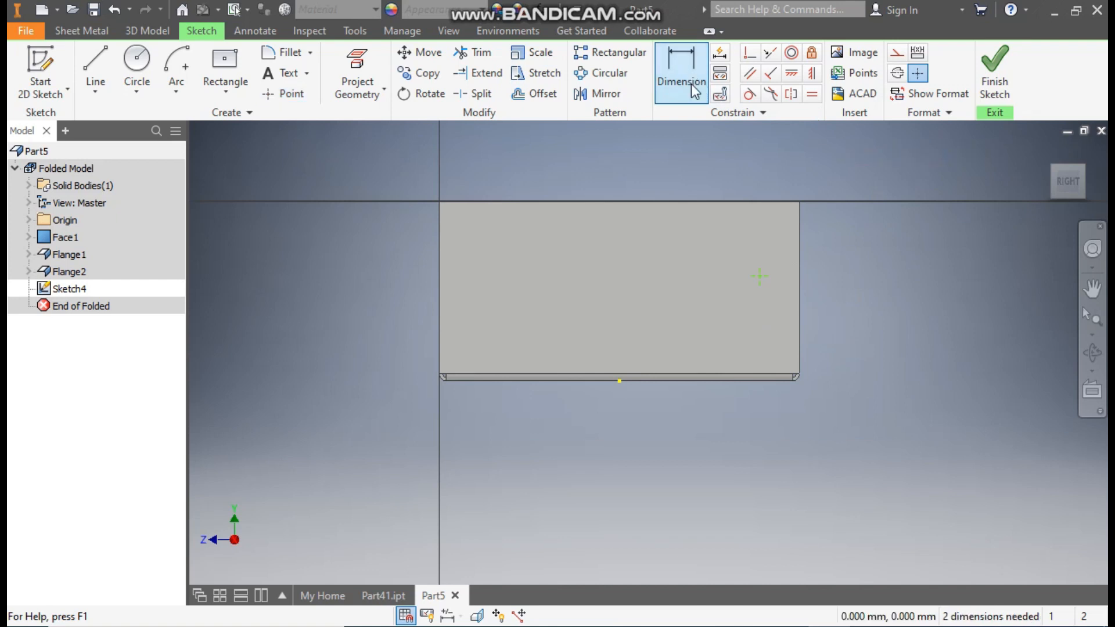
left_click(768, 380)
left_click(761, 281)
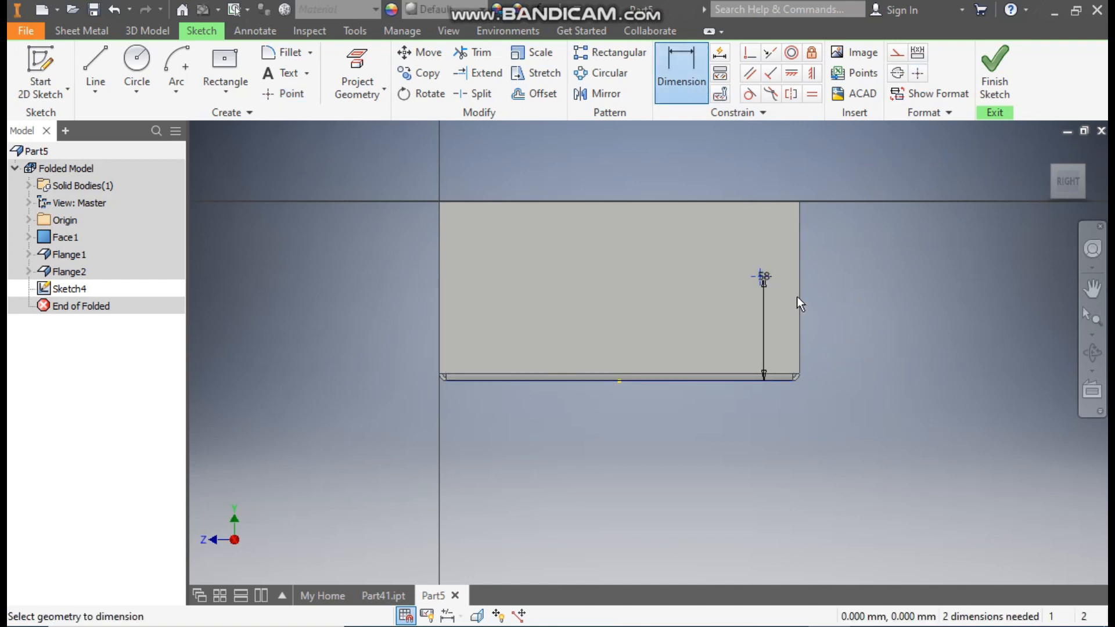
left_click(838, 308)
type("50")
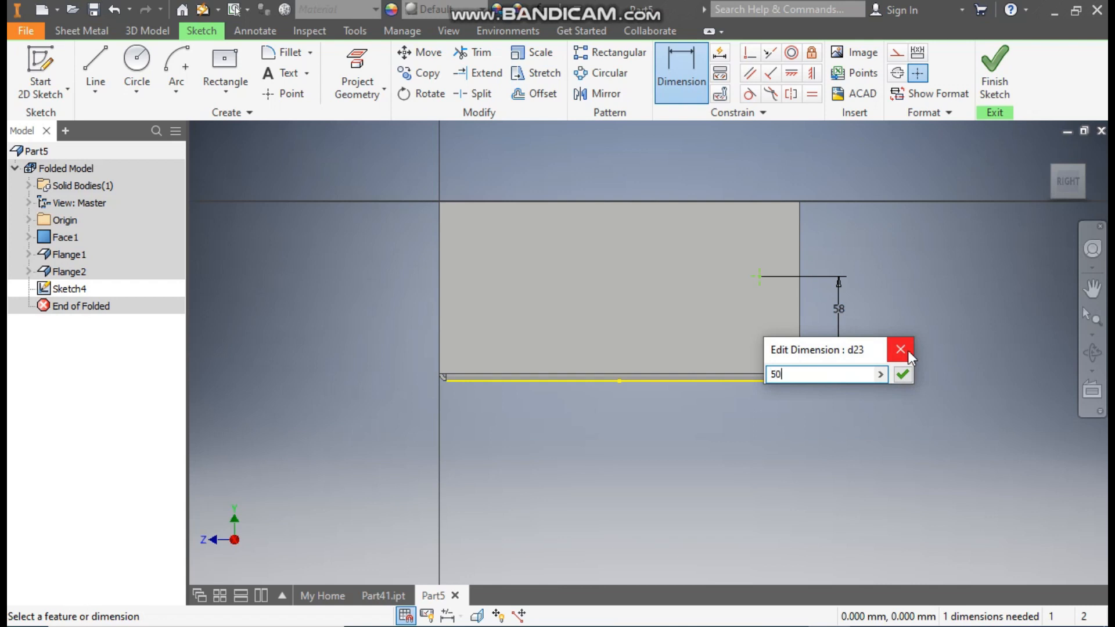
key("Return")
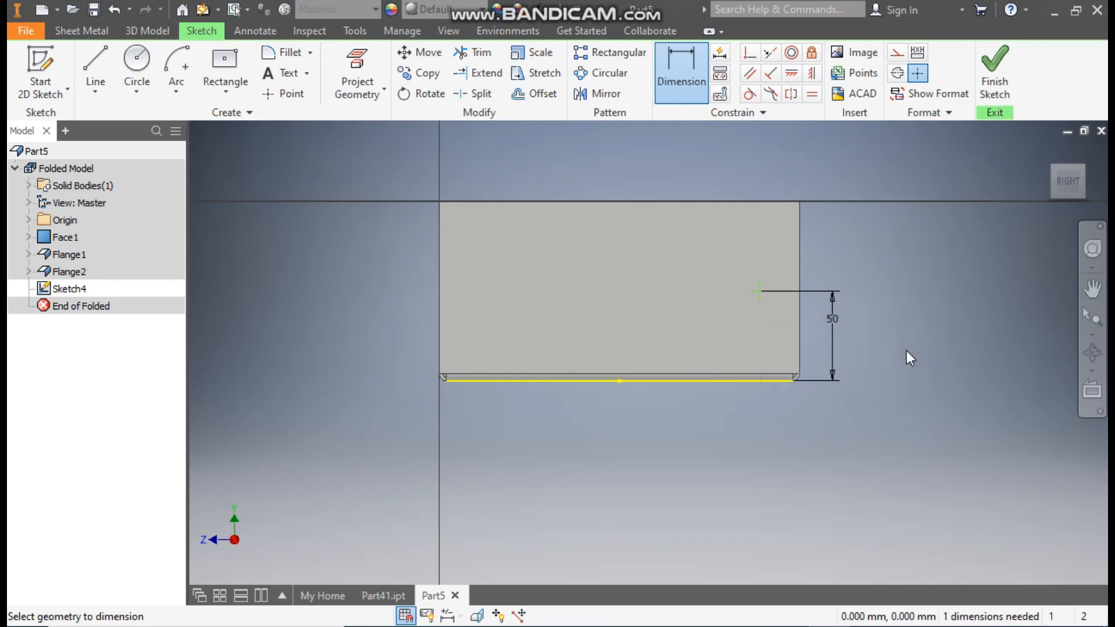
Dimension the point's distance from the flange's nearest vertical edge to 20 mm and finish the sketch
scroll(848, 311, "down", 3)
left_click(779, 322)
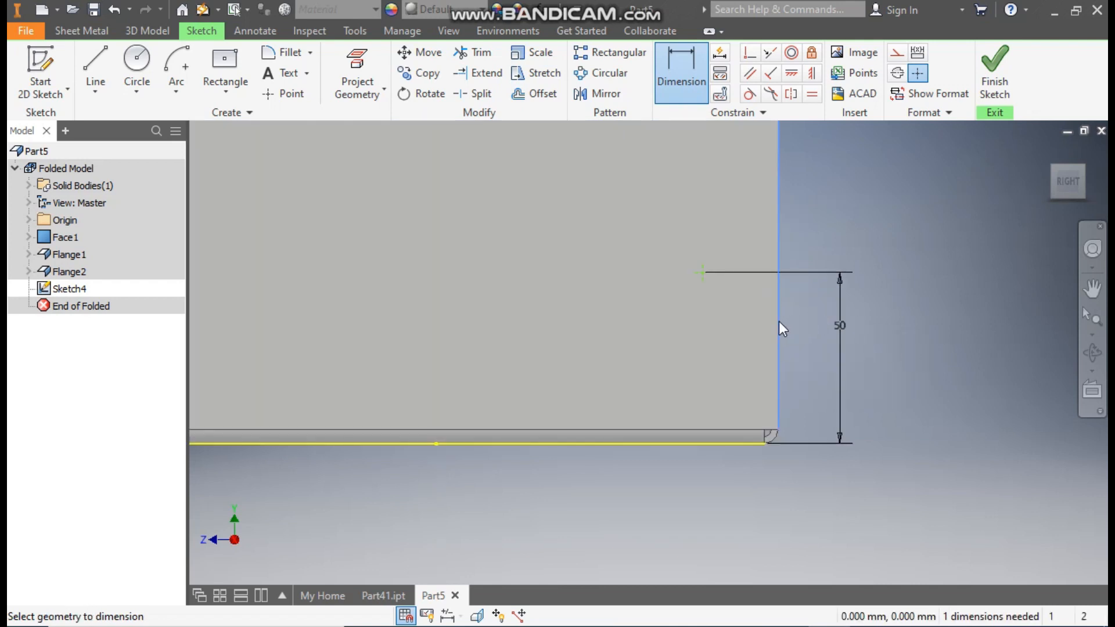
left_click(706, 277)
left_click(724, 180)
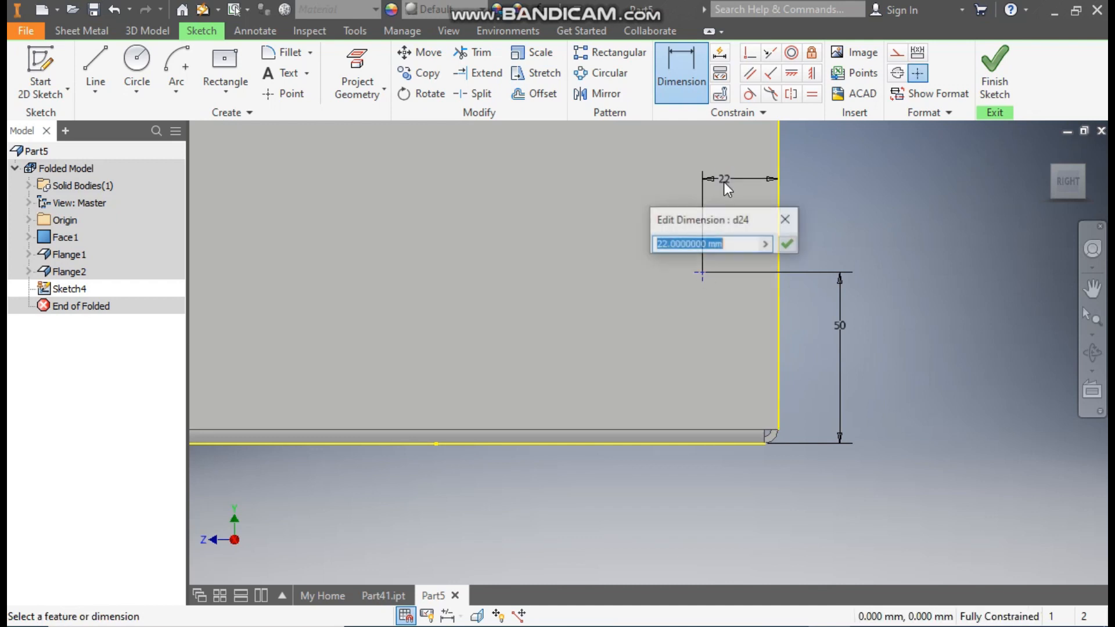
type("20")
key("Return")
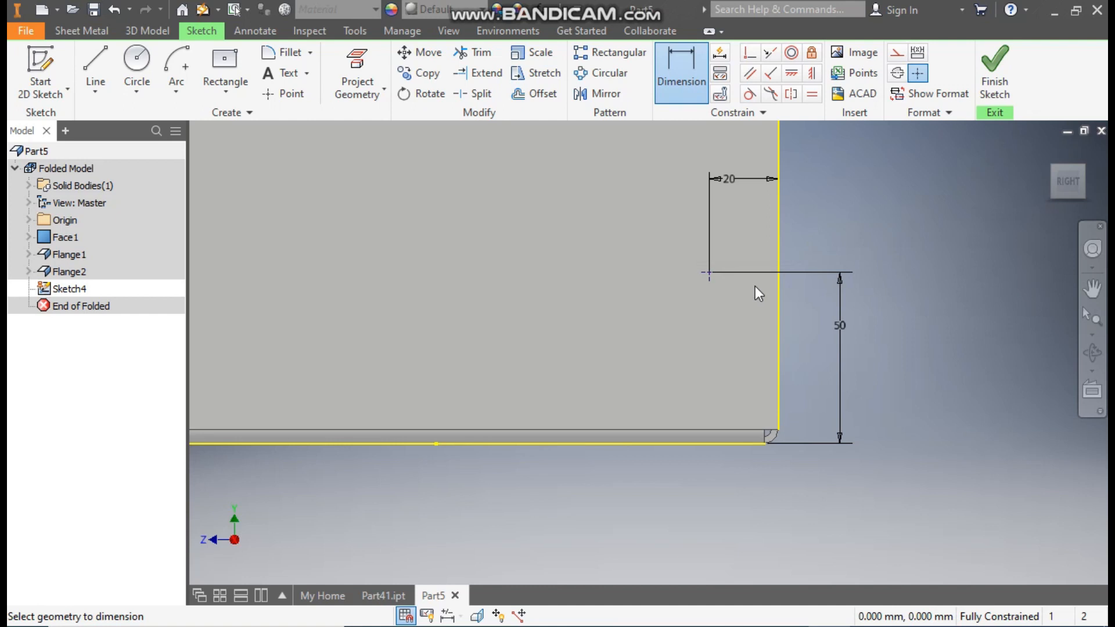
left_click(1007, 71)
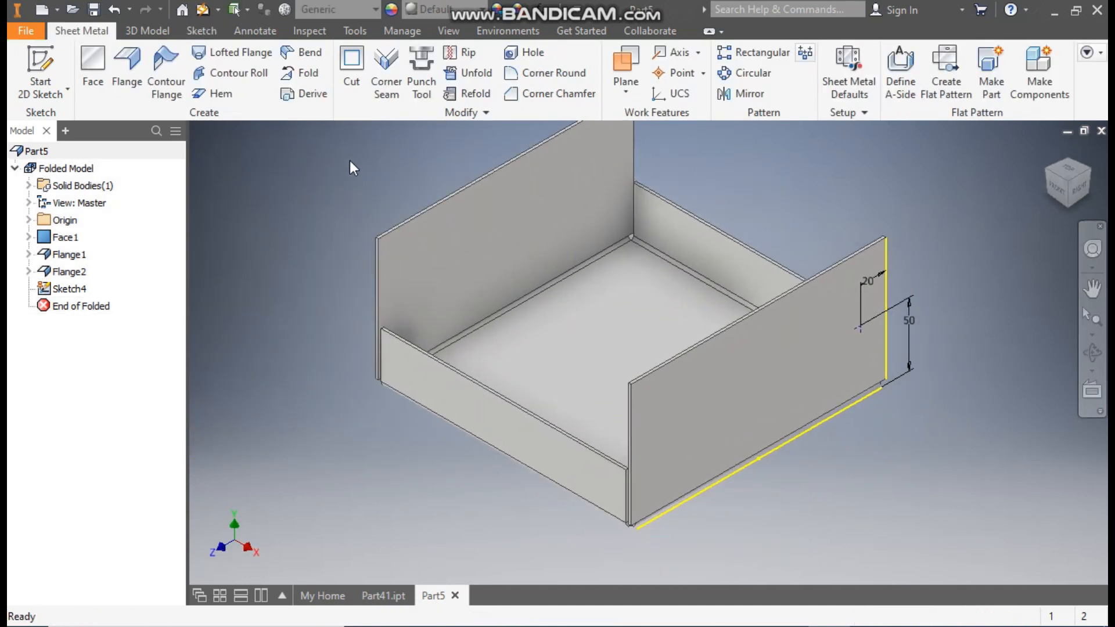
Start the Punch Tool and load the LOUVER TOOL punch onto the sketch point, keeping its preview clear of the dialog
left_click(422, 64)
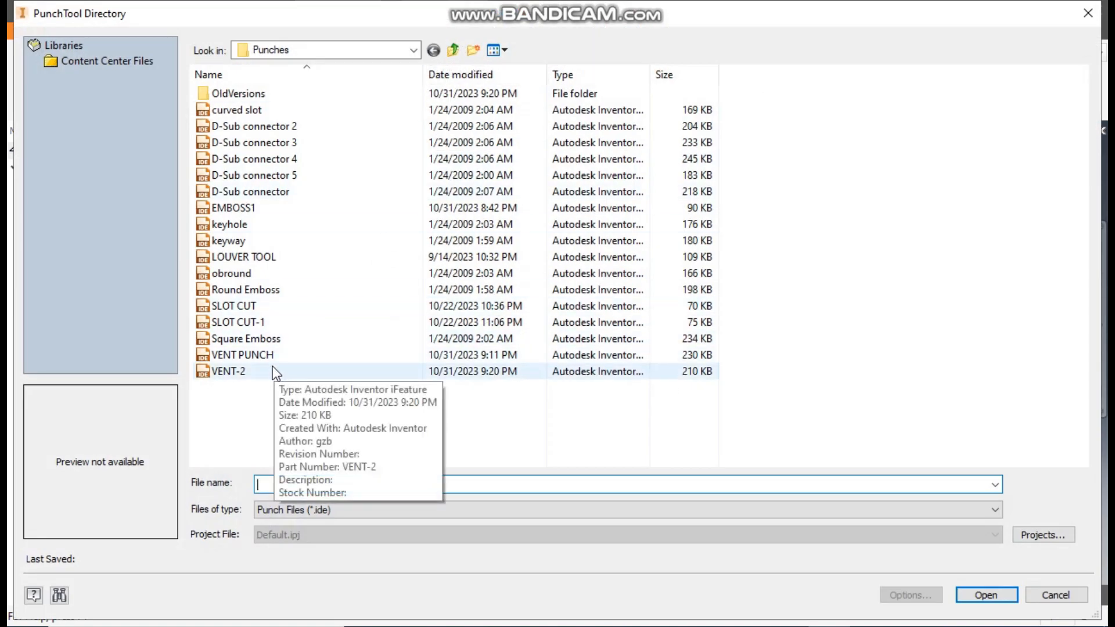
mouse_move(232, 259)
left_click(232, 259)
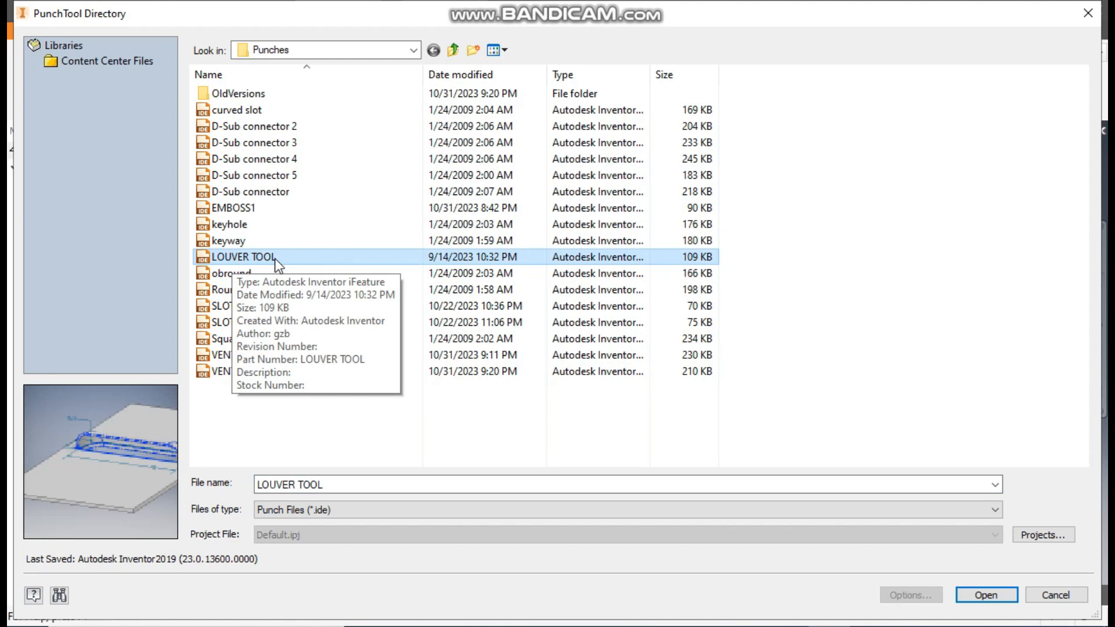
left_click(982, 598)
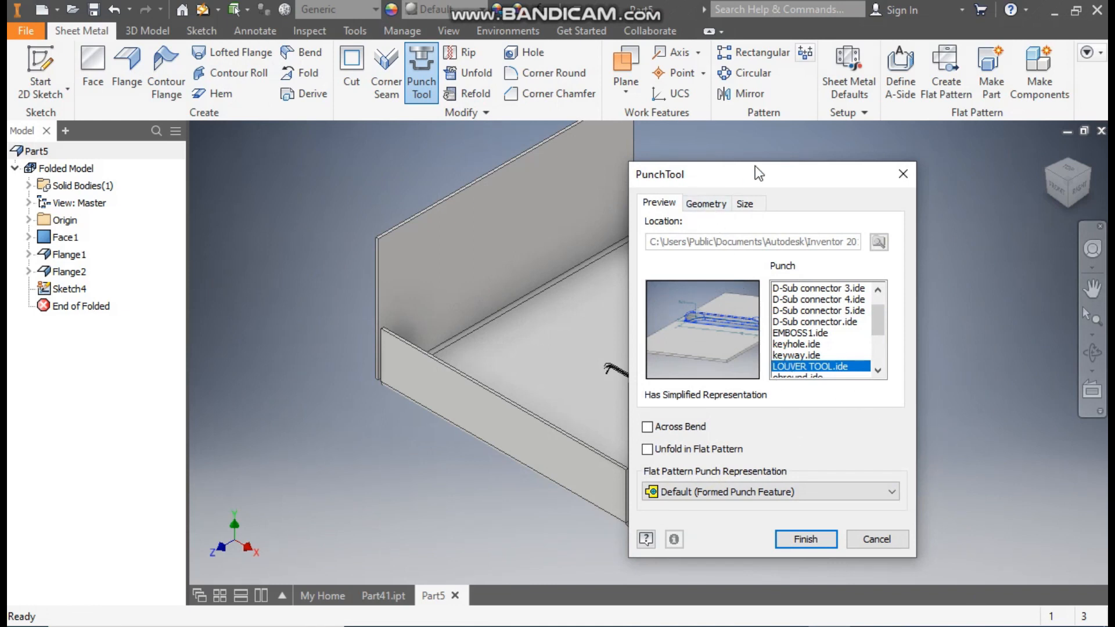
left_click_drag(755, 165, 1055, 153)
middle_click_drag(857, 419, 641, 420)
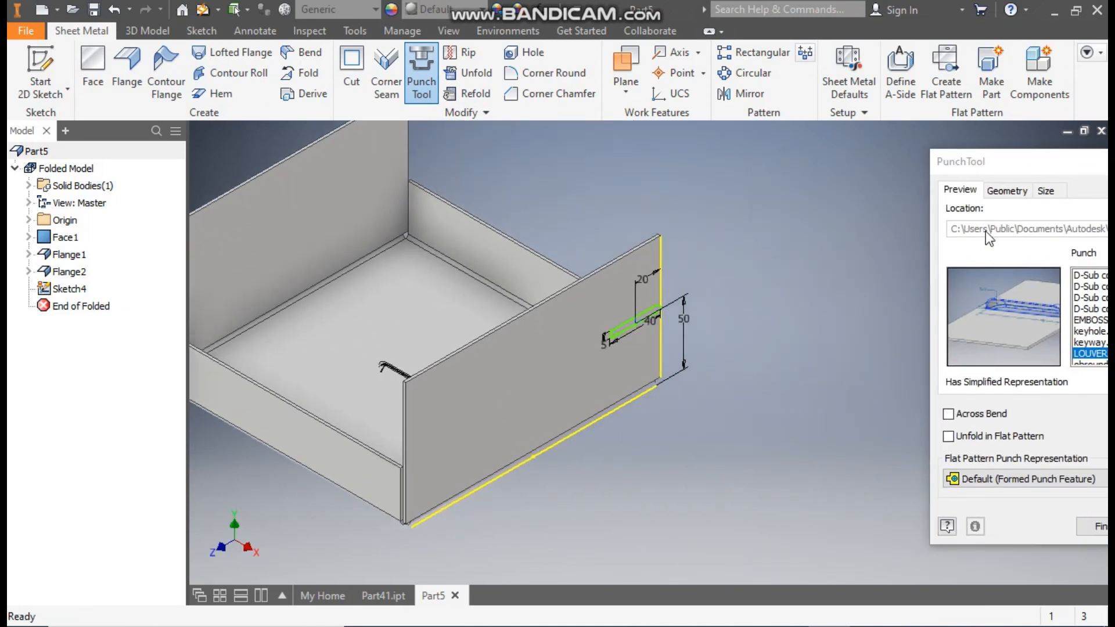
left_click_drag(1031, 169, 837, 184)
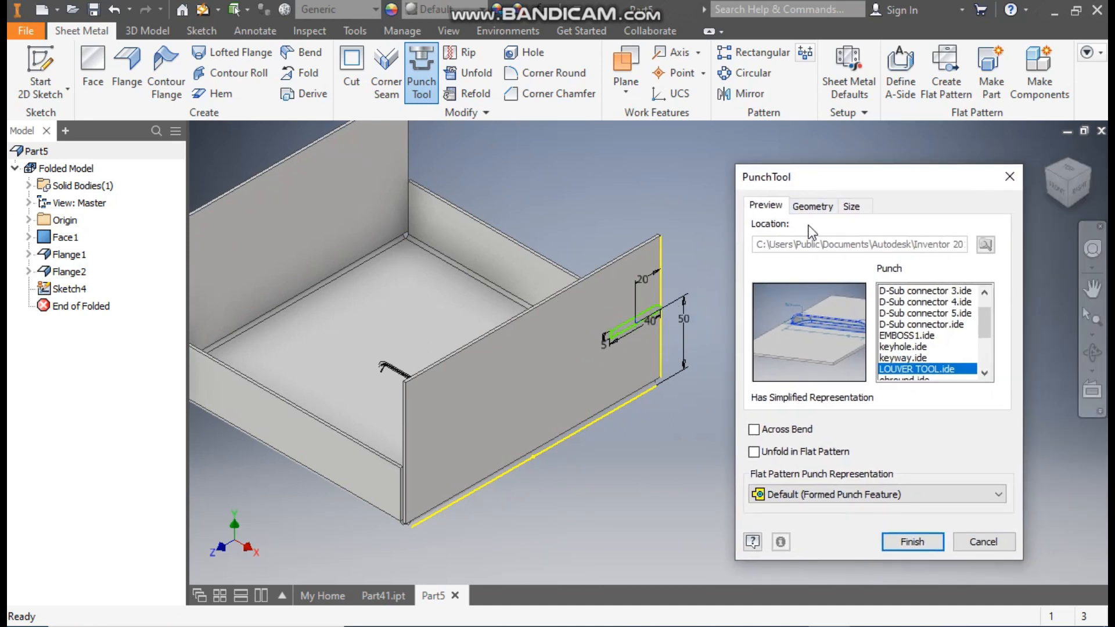
Set the louver punch's angle to 270 degrees and compare its orientation with the louvers in the Part41 reference
left_click(812, 205)
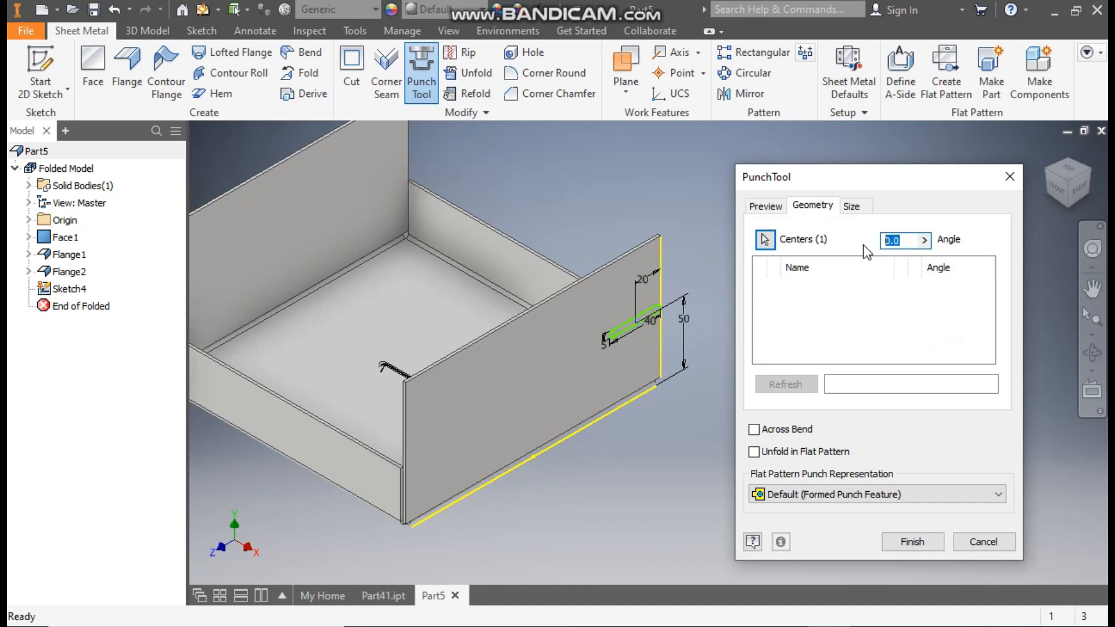
type("270")
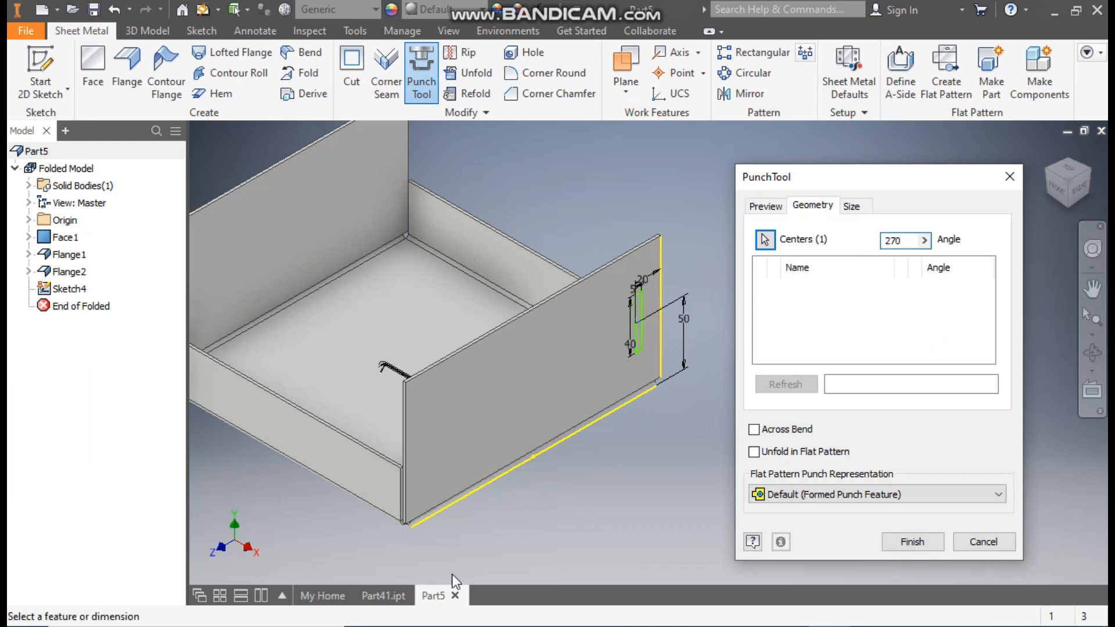
left_click(385, 595)
middle_click_drag(595, 512, 378, 501)
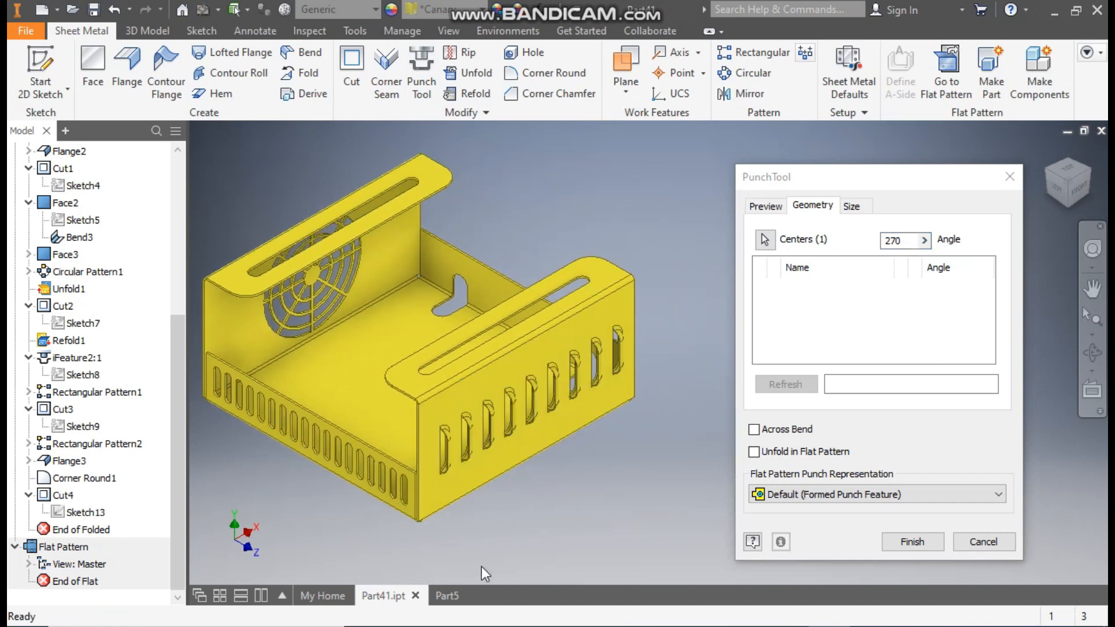
scroll(466, 469, "up", 3)
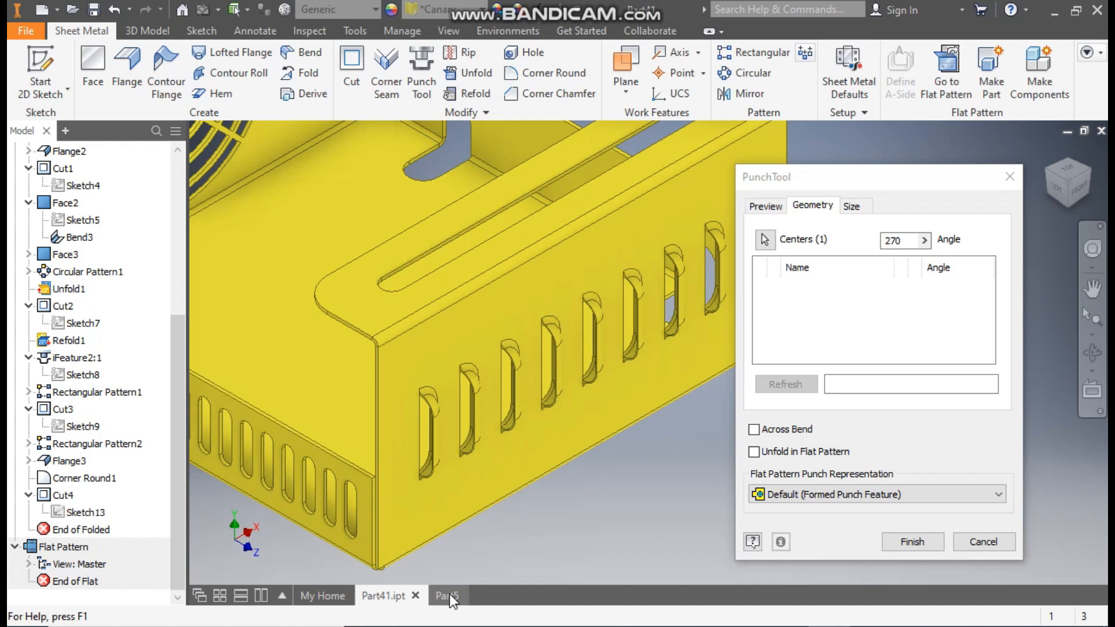
left_click(447, 595)
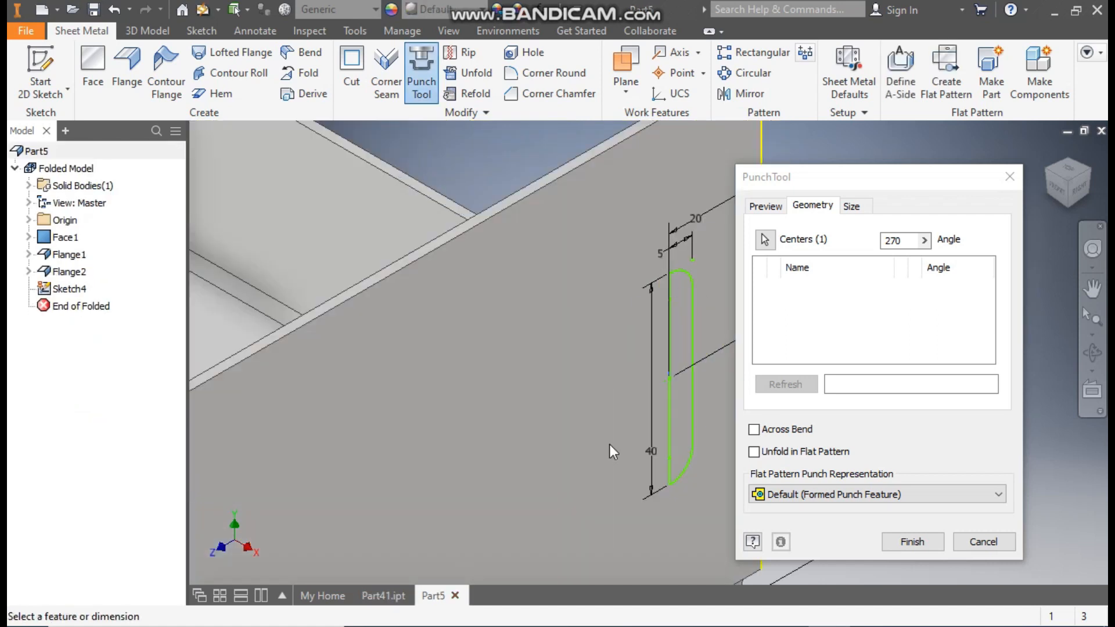
scroll(582, 301, "down", 2)
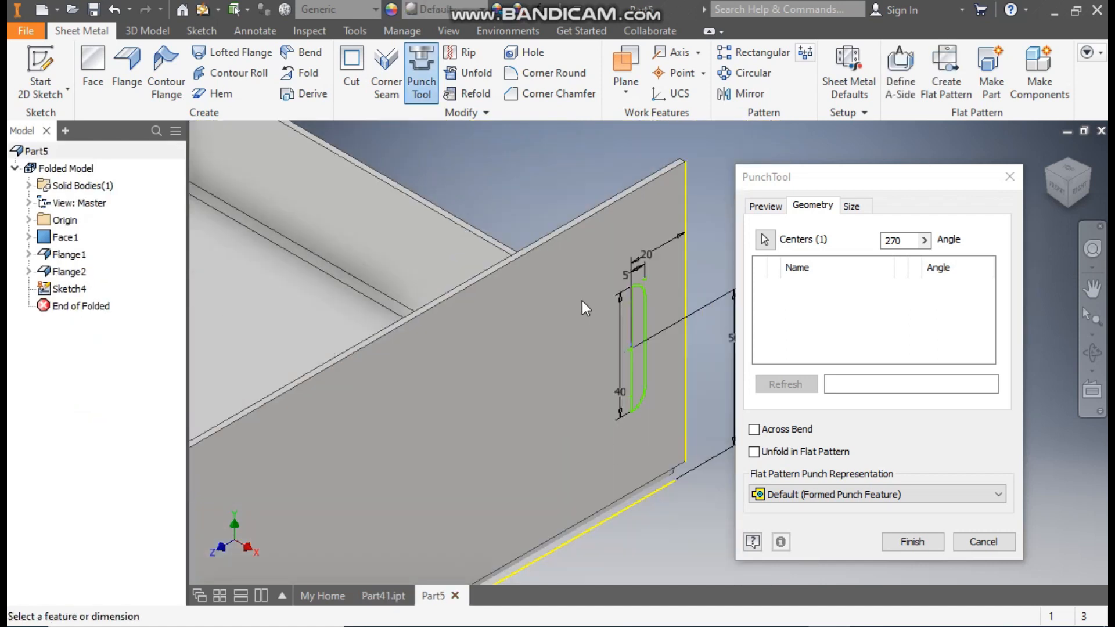
Set the louver punch's length to 35 mm and height to 7 mm, and create the punch
left_click(852, 208)
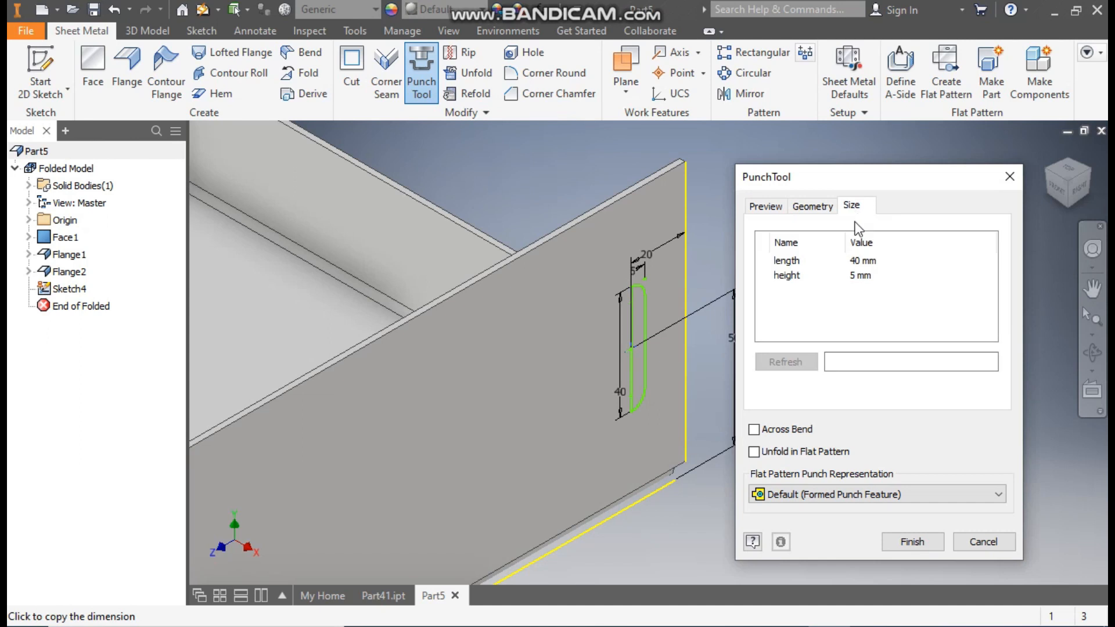
left_click(865, 260)
left_click(852, 259)
double_click(852, 259)
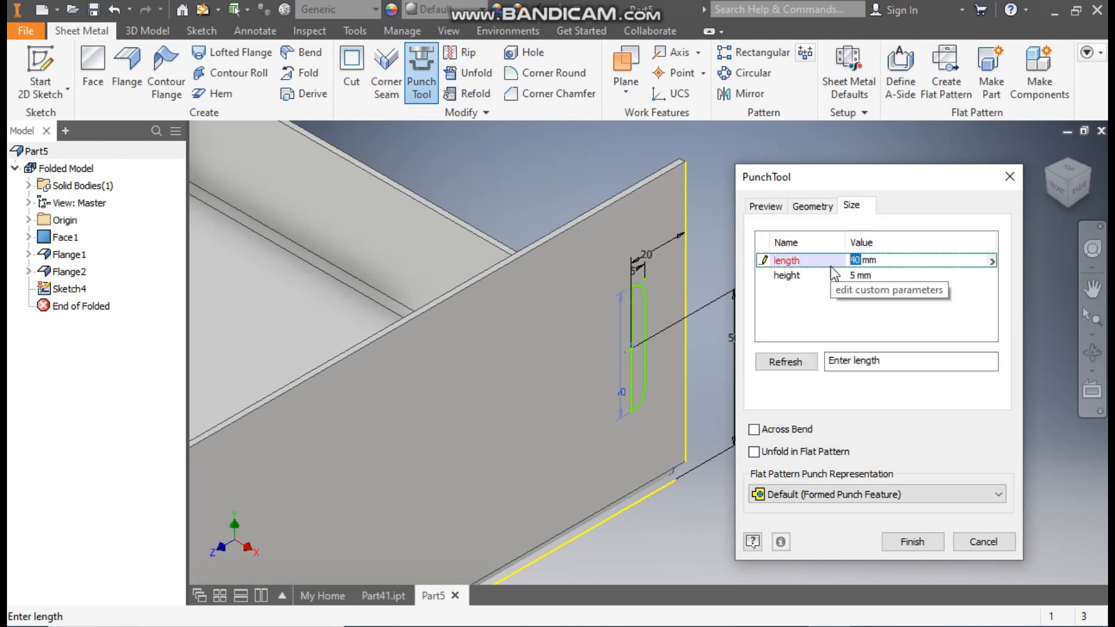
type("35")
left_click(860, 275)
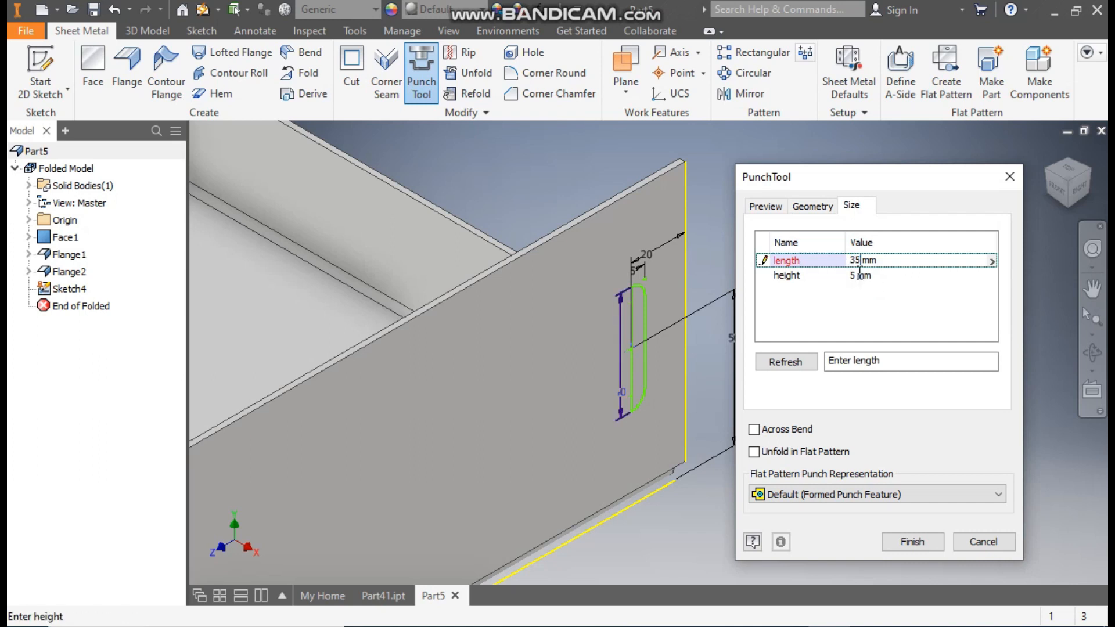
left_click_drag(856, 276, 839, 277)
type("7")
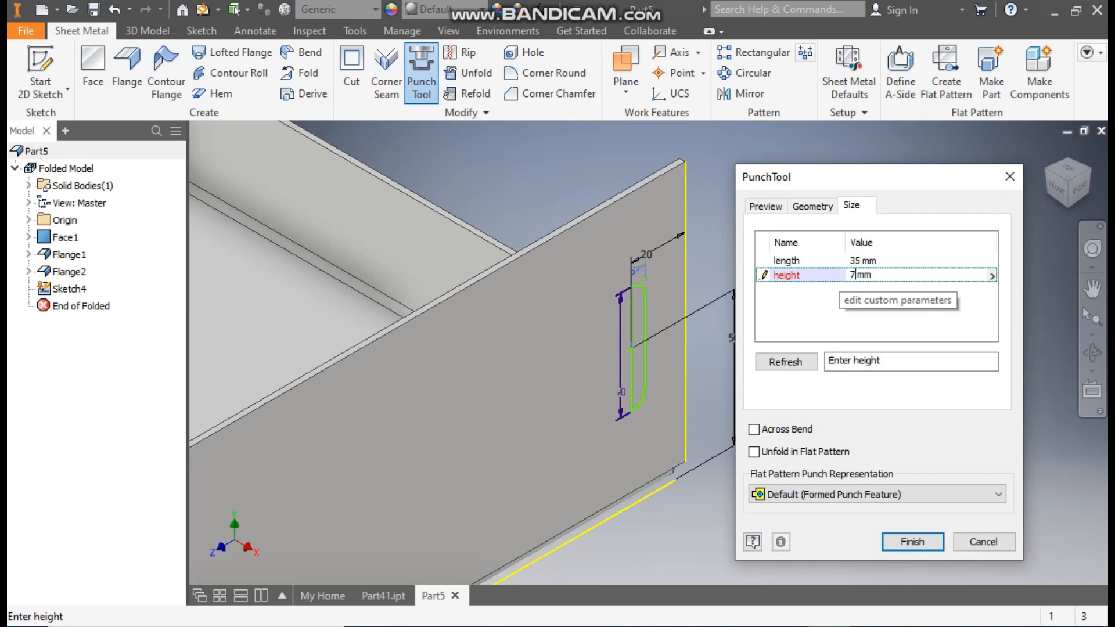
left_click(918, 540)
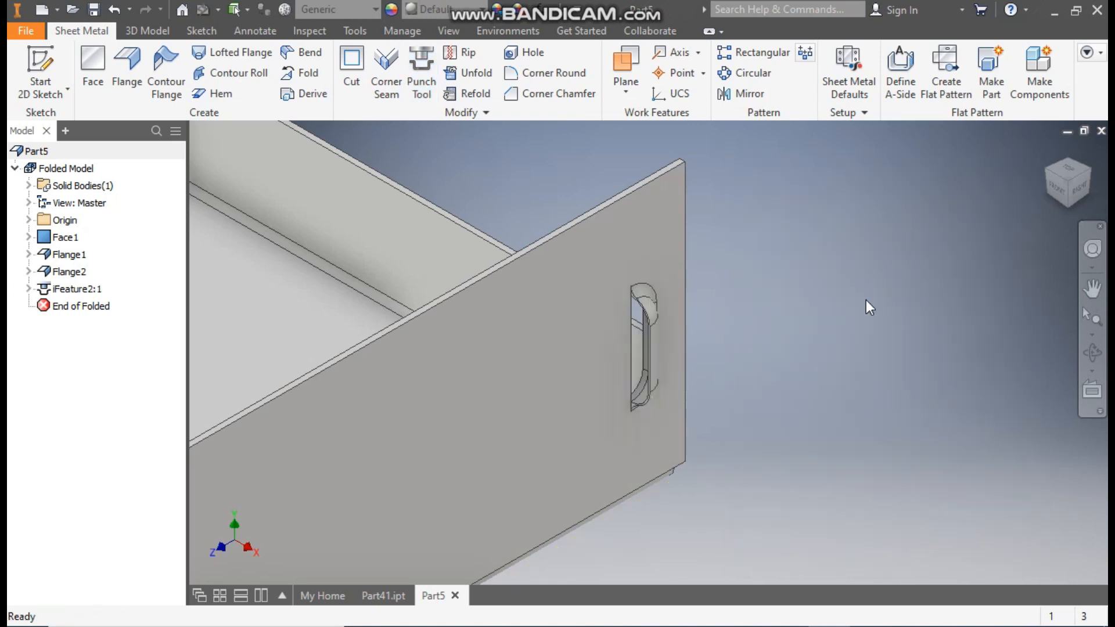
Start a rectangular pattern of the louver punch along the tall flange's upper edge, with the direction flipped to run across the flange
left_click(1071, 190)
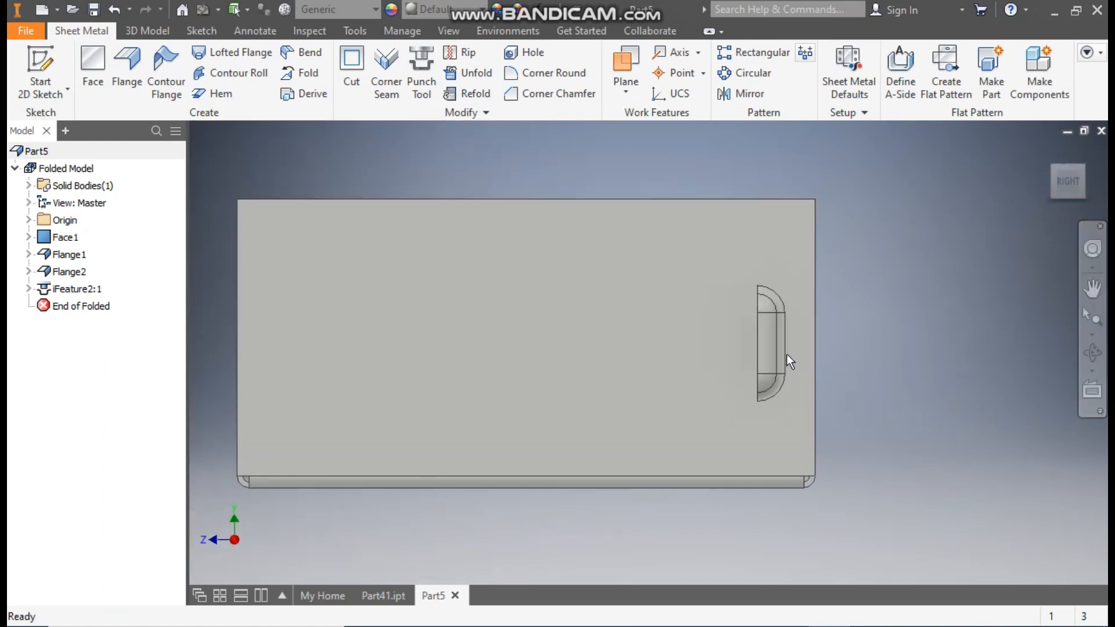
left_click(1054, 169)
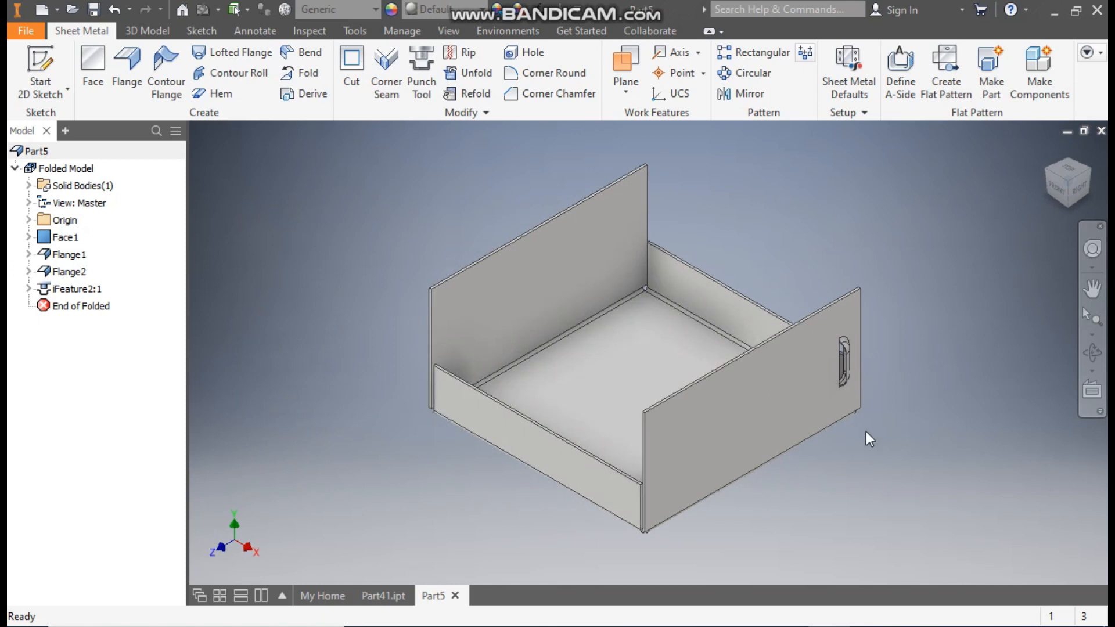
left_click_drag(871, 434, 921, 428)
key("Escape")
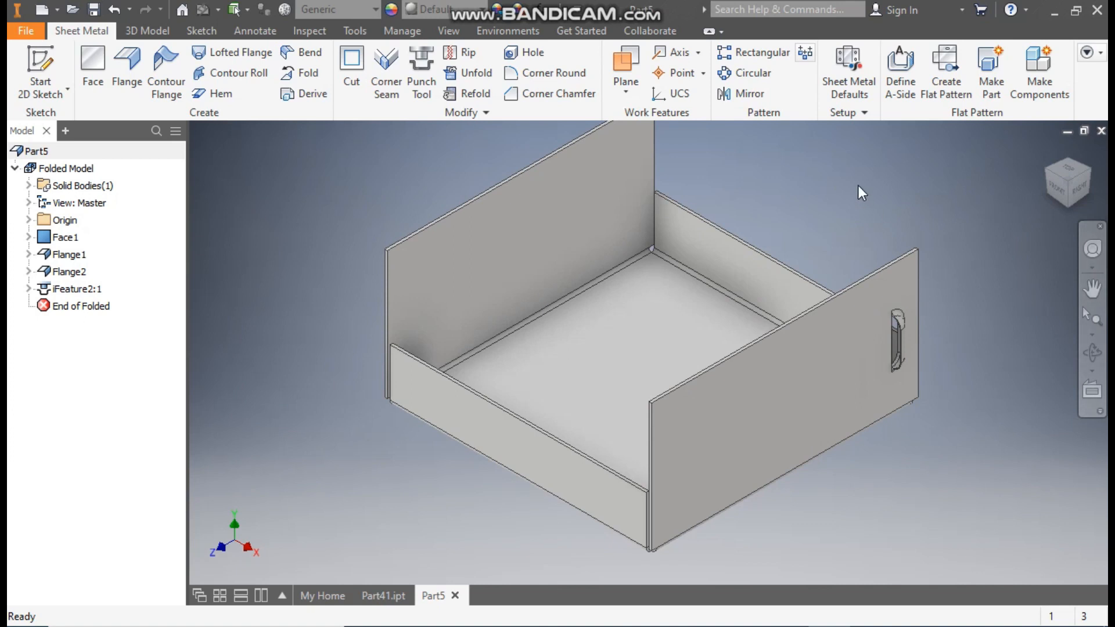
left_click(774, 56)
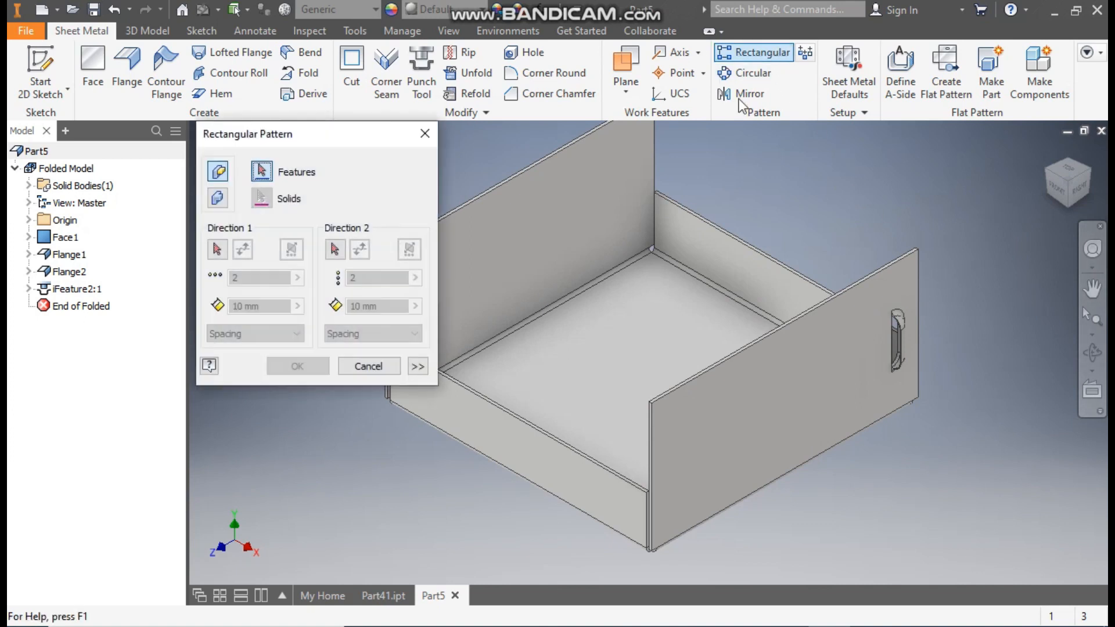
left_click(77, 290)
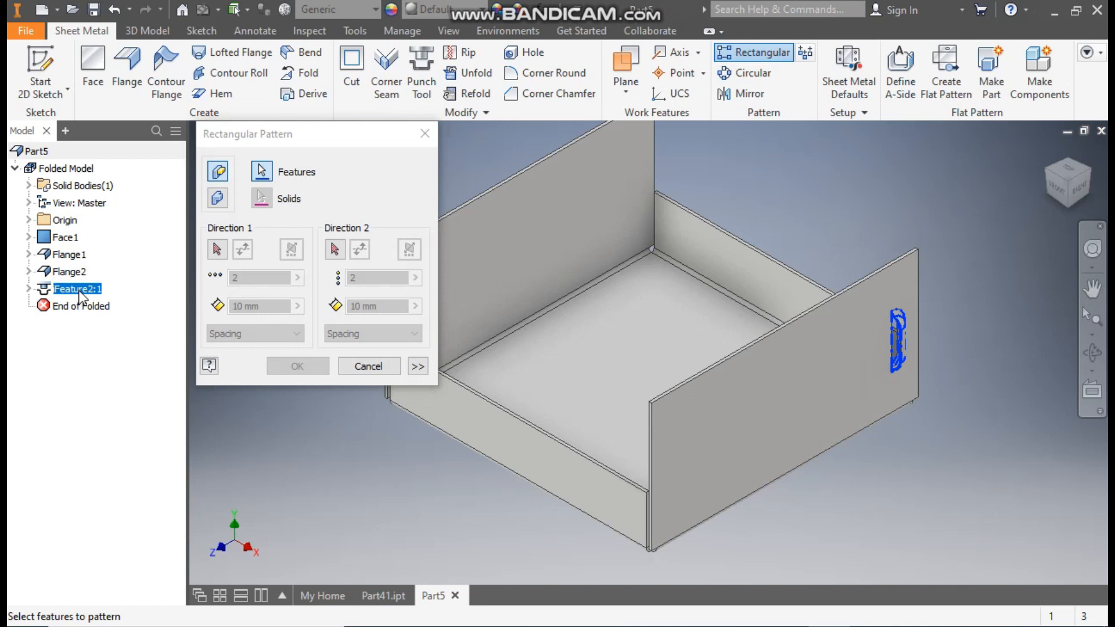
left_click(224, 251)
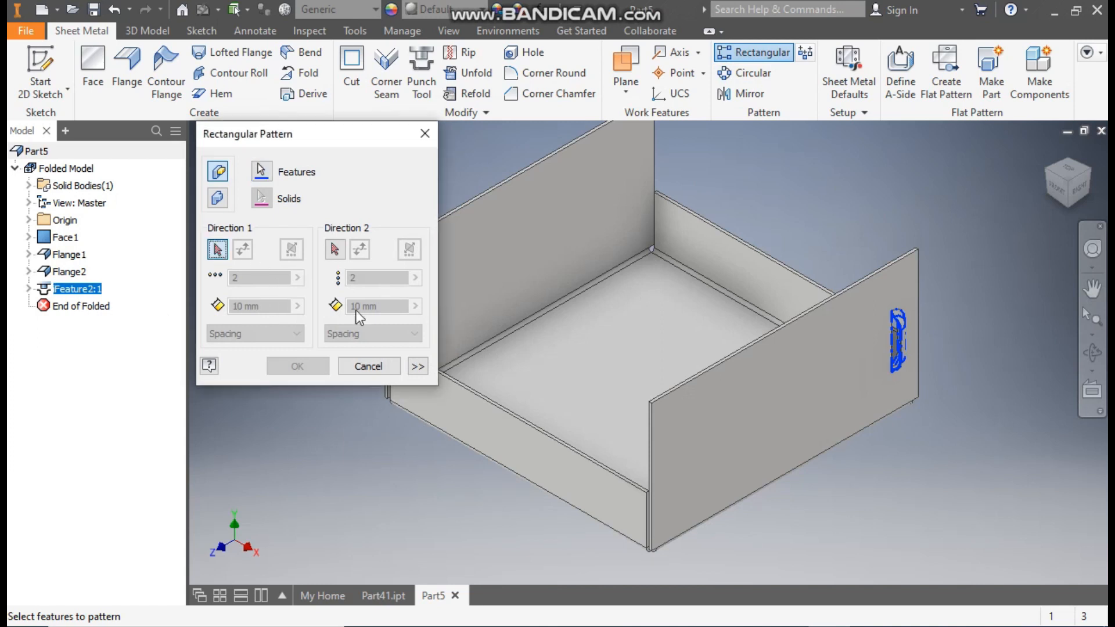
left_click(782, 328)
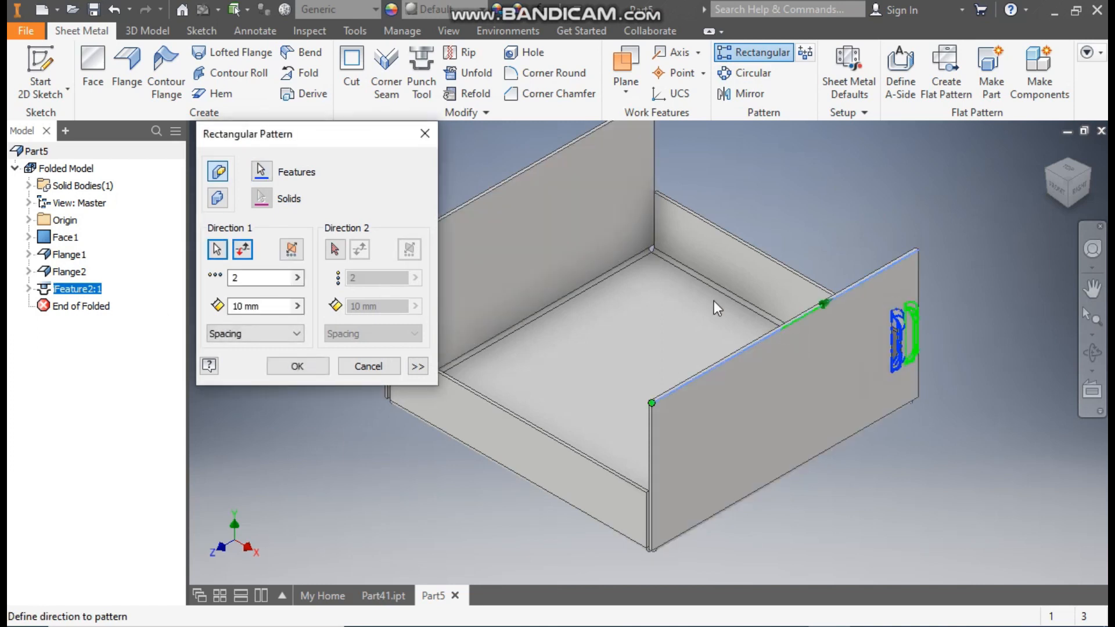
left_click(242, 249)
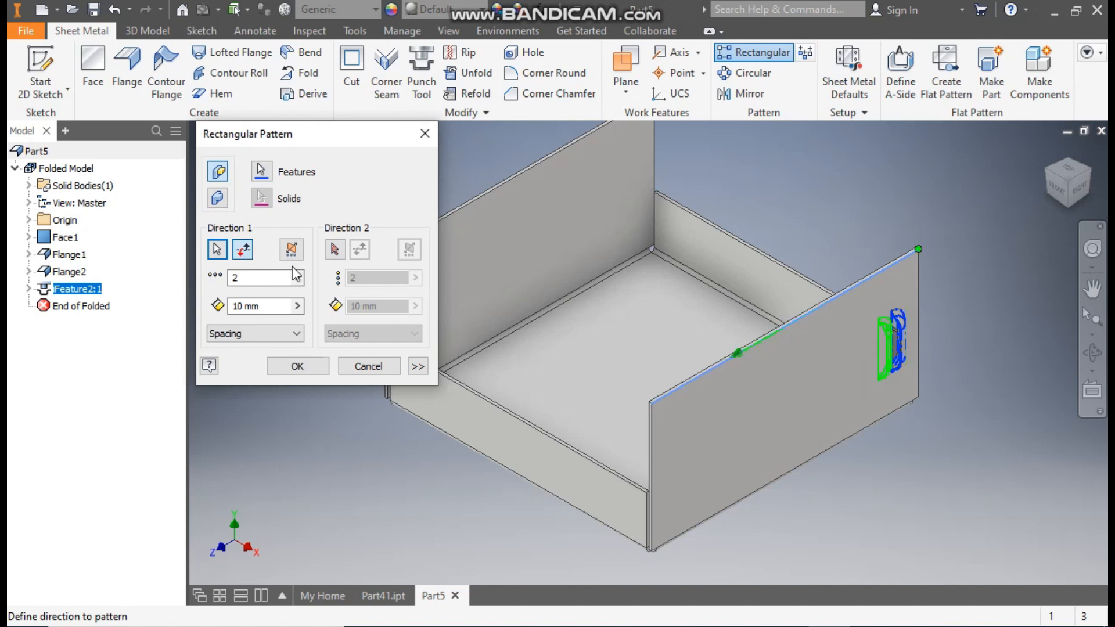
Set the louver pattern to 9 occurrences with 20 mm spacing and create it
left_click(257, 281)
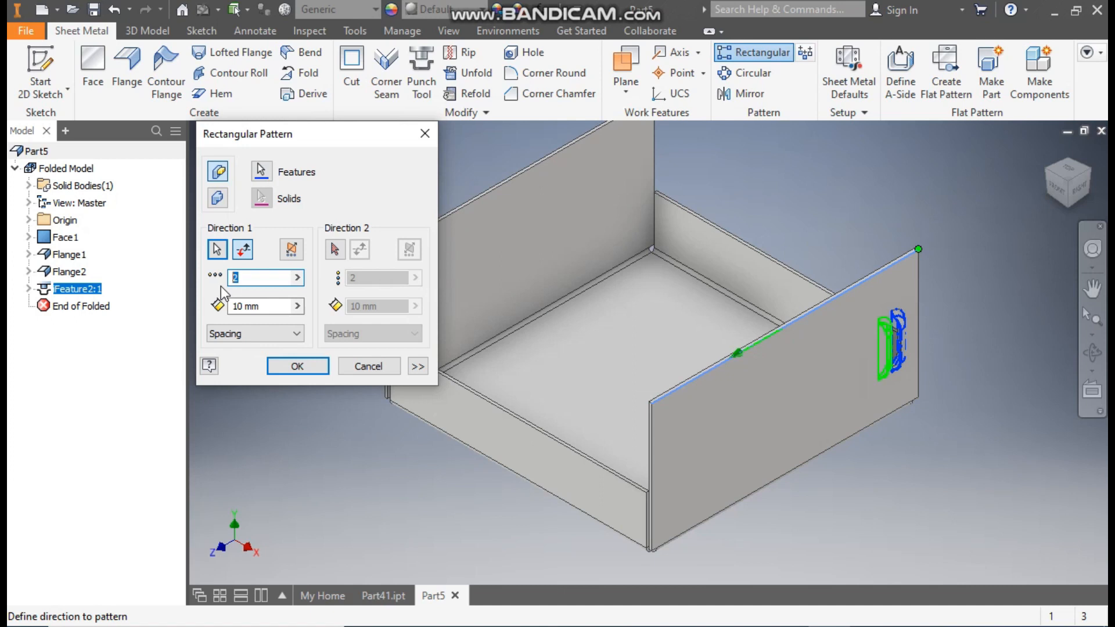
type("9")
left_click(267, 308)
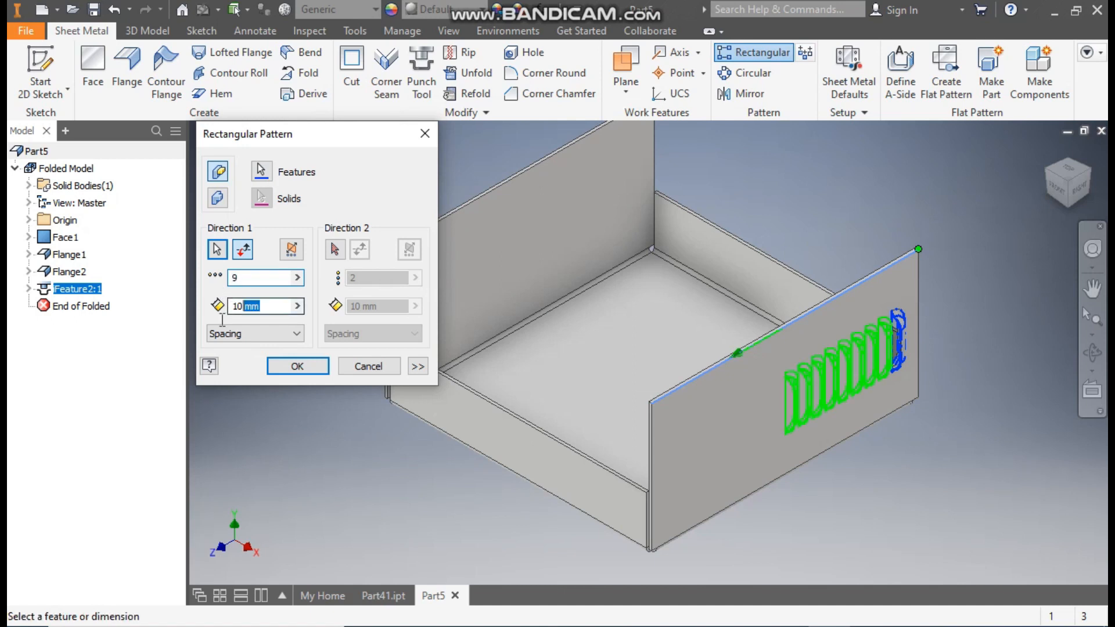
type("20")
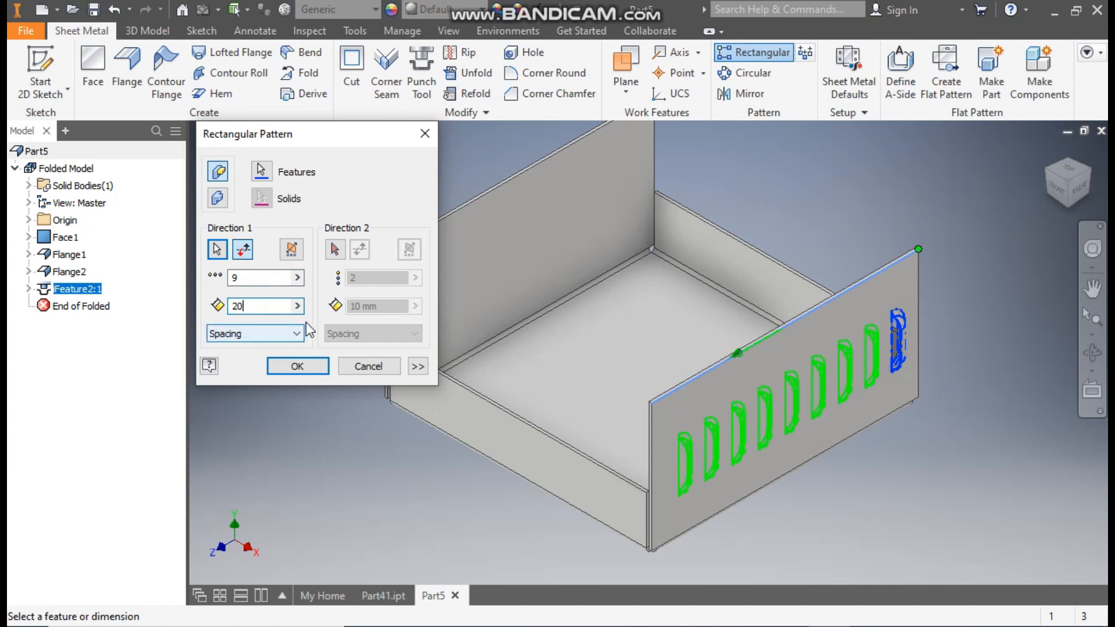
left_click(296, 366)
Start a sketch on the opposite tall flange's outer face and draw a circle about 75 mm in diameter near its middle
scroll(728, 485, "down", 6)
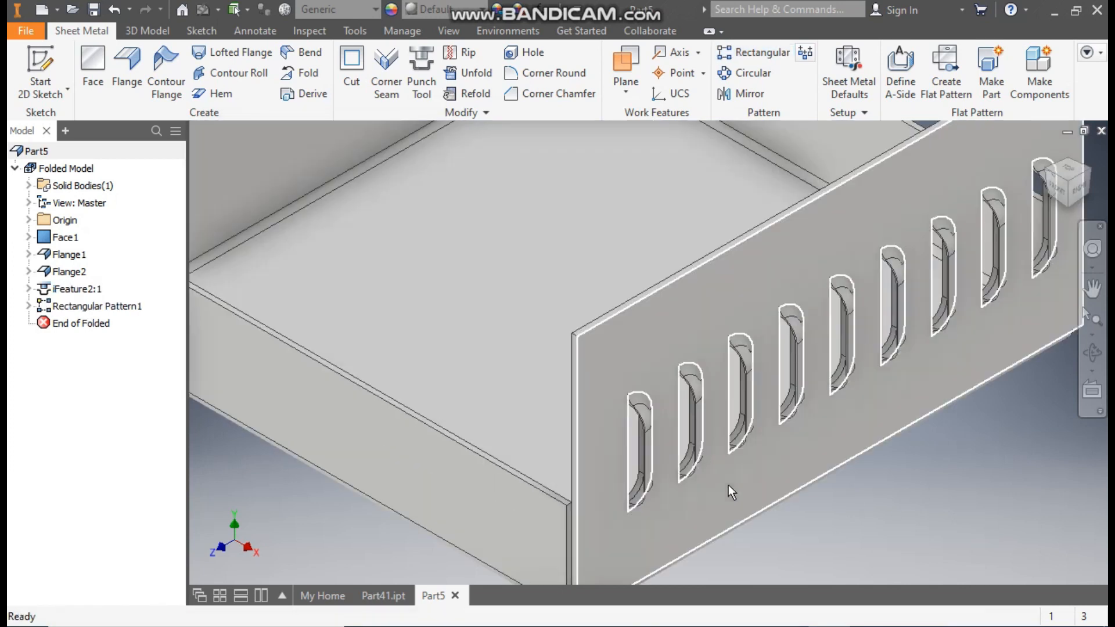
scroll(602, 417, "up", 5)
scroll(828, 397, "up", 1)
middle_click_drag(828, 397, 860, 449)
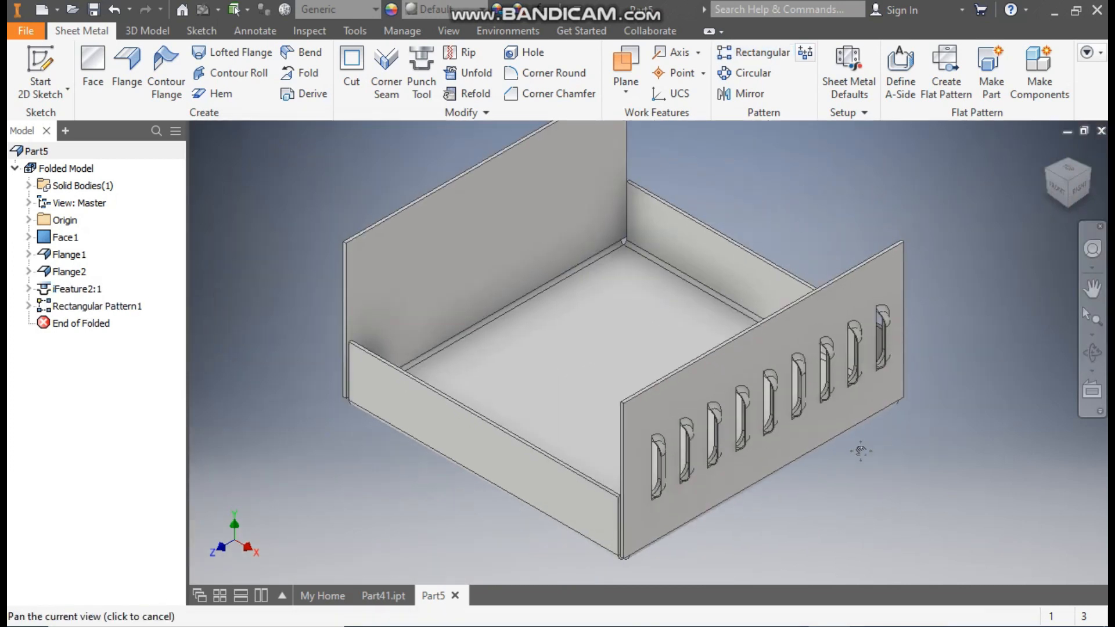
middle_click_drag(750, 187, 807, 212)
scroll(808, 211, "up", 1)
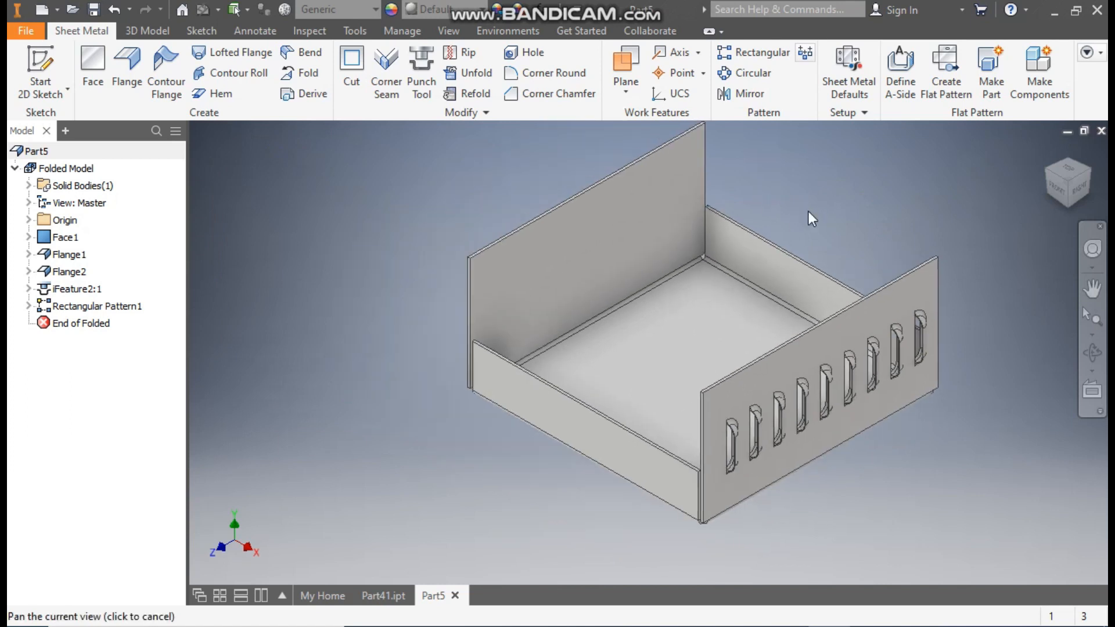
left_click(1047, 169)
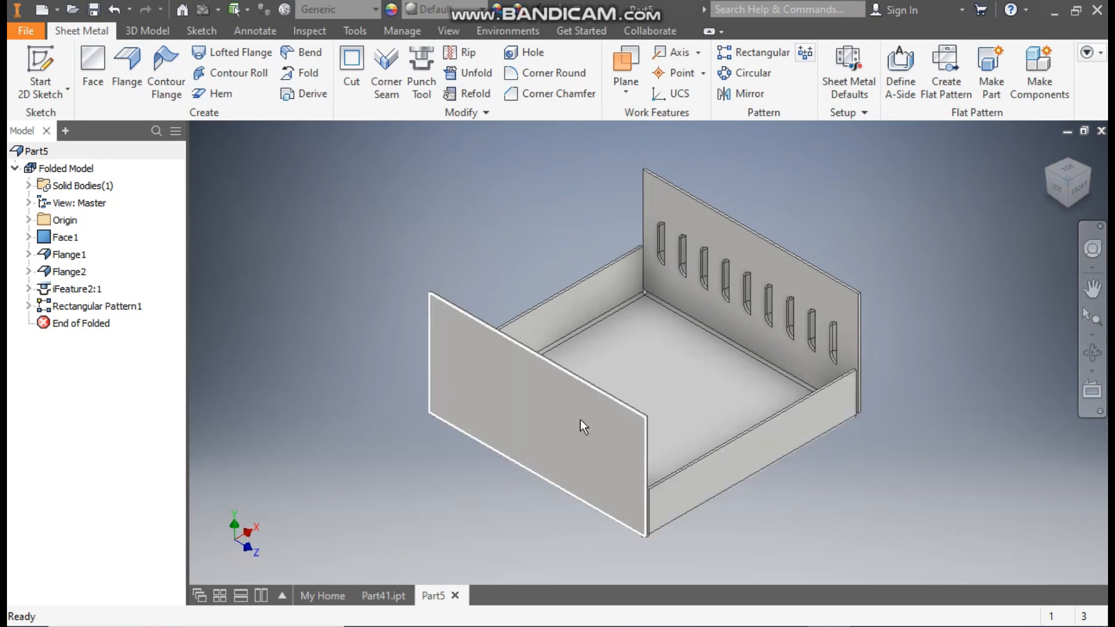
left_click(571, 404)
left_click(694, 388)
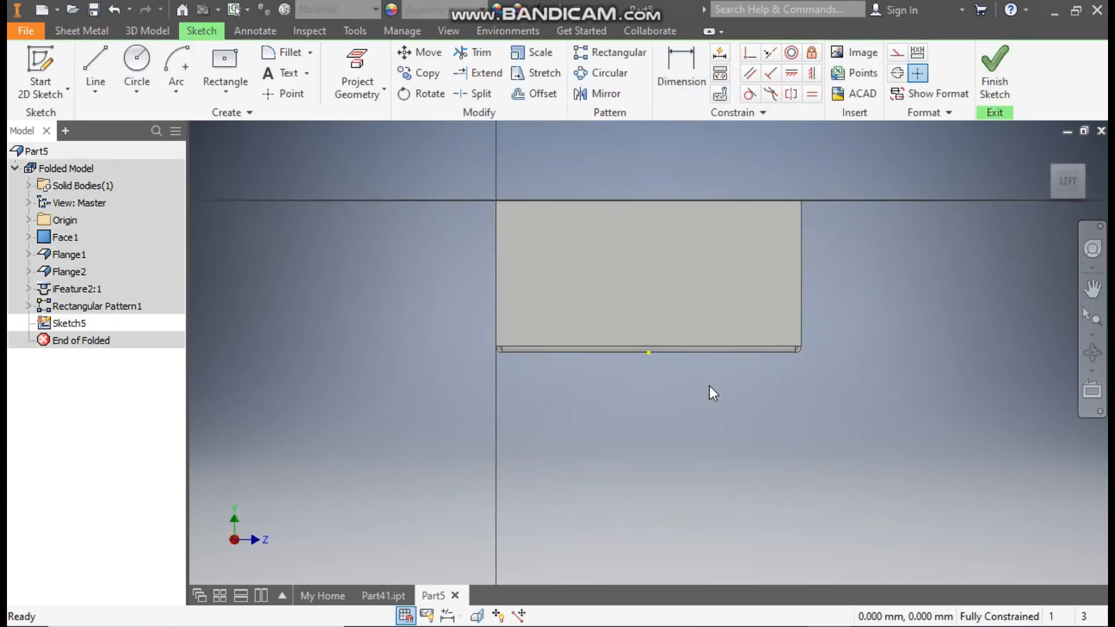
left_click(140, 62)
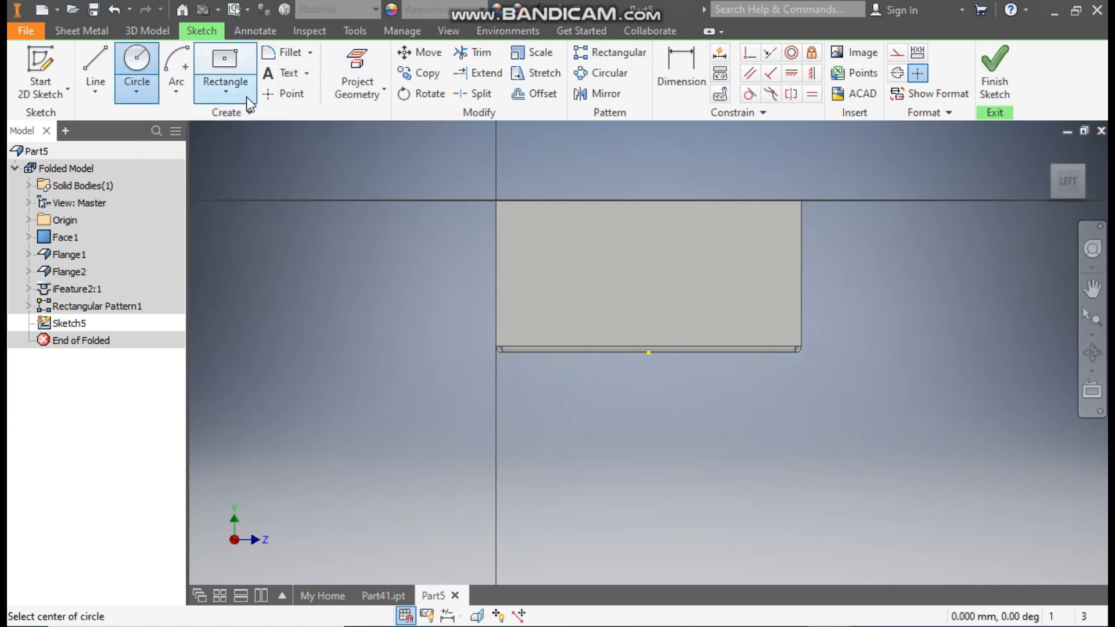
left_click(638, 277)
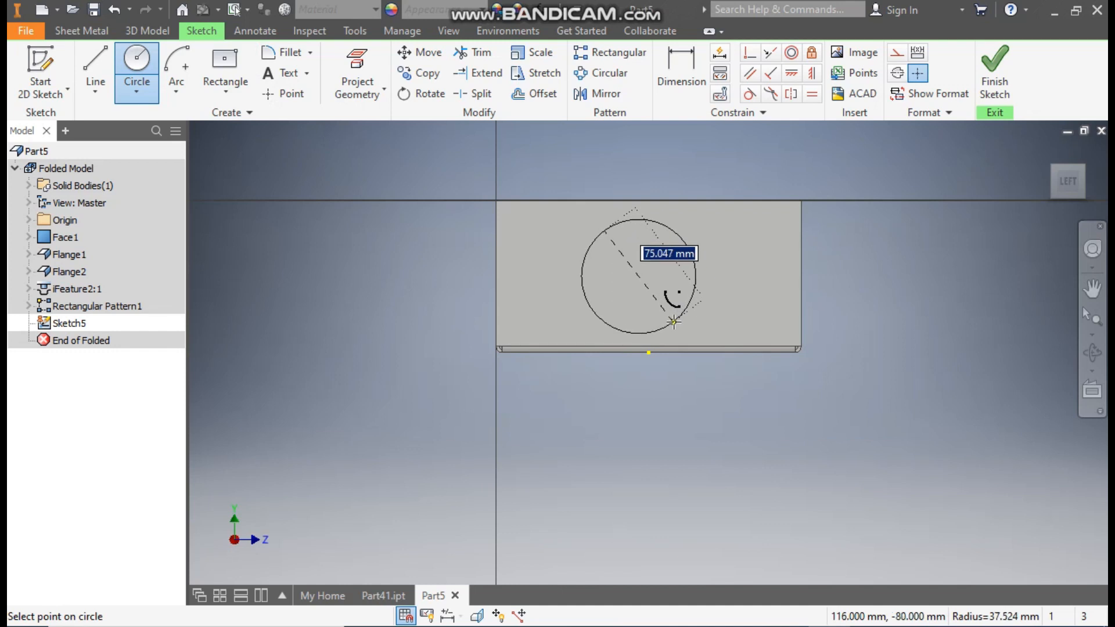
left_click(674, 323)
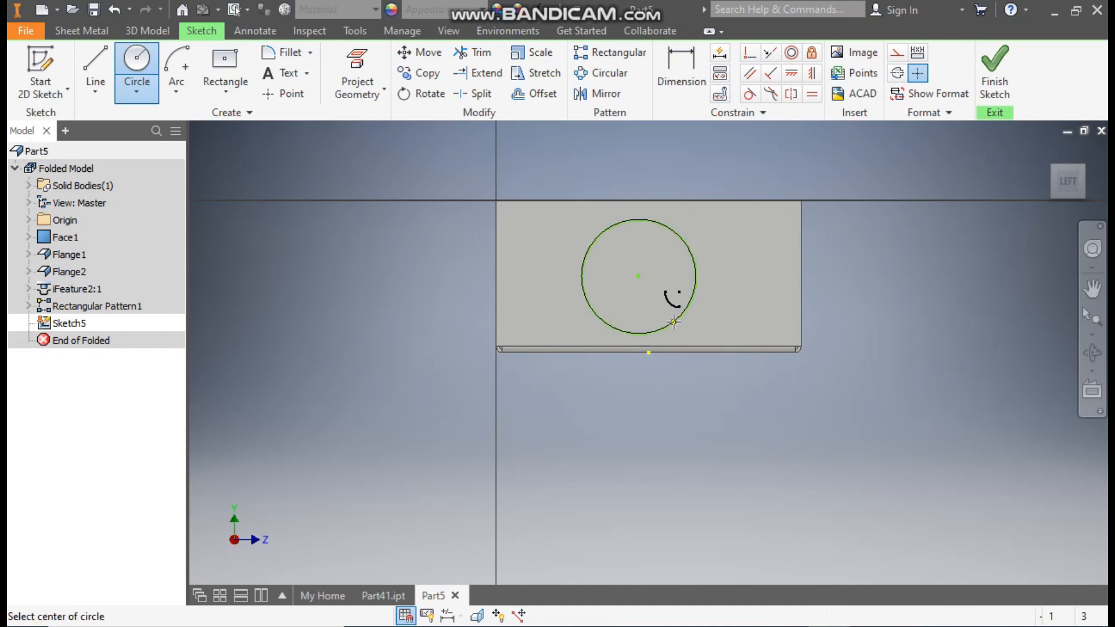
Dimension the circle's diameter and set it to 90 mm
left_click(684, 68)
left_click(670, 226)
left_click(702, 170)
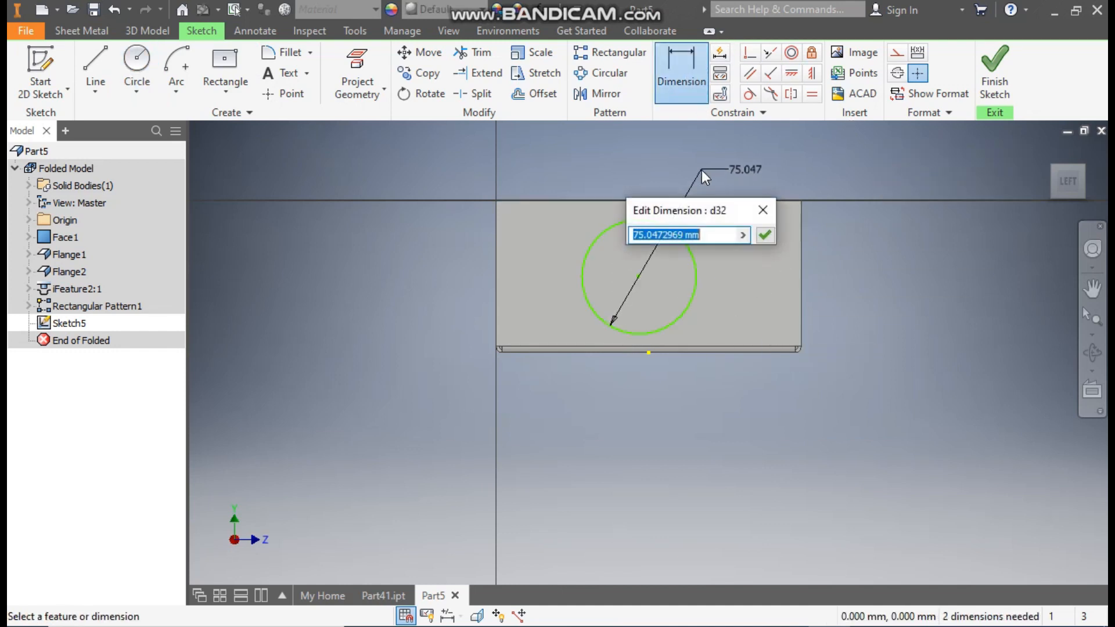
type("90")
key("Return")
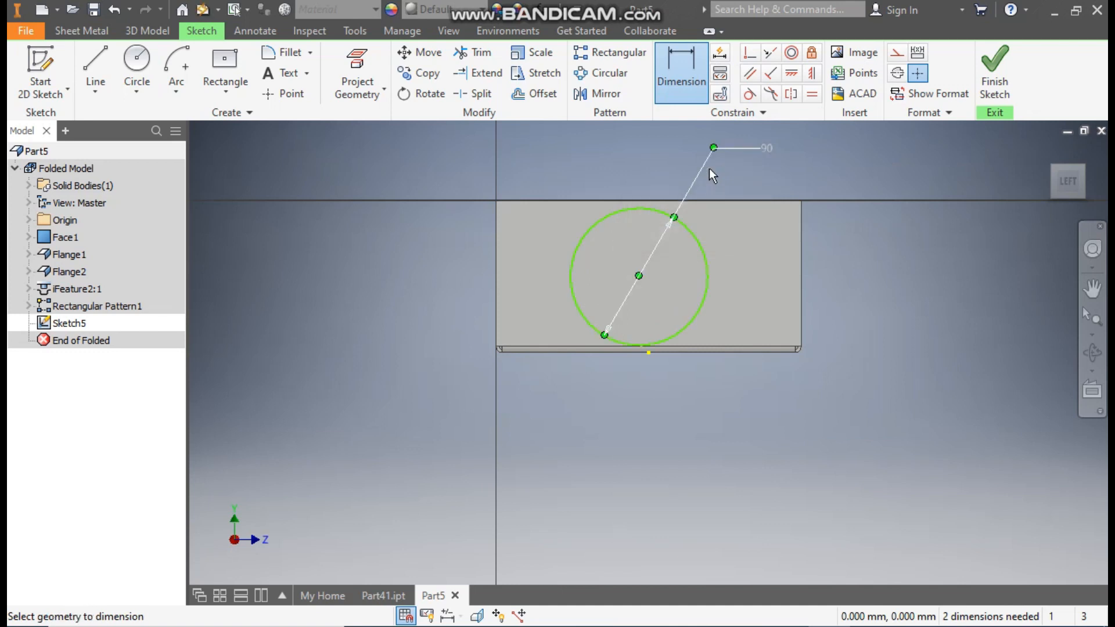
Center the circle on the flange by aligning its center vertically with the bottom midpoint and horizontally with the side edge's midpoint
left_click(811, 76)
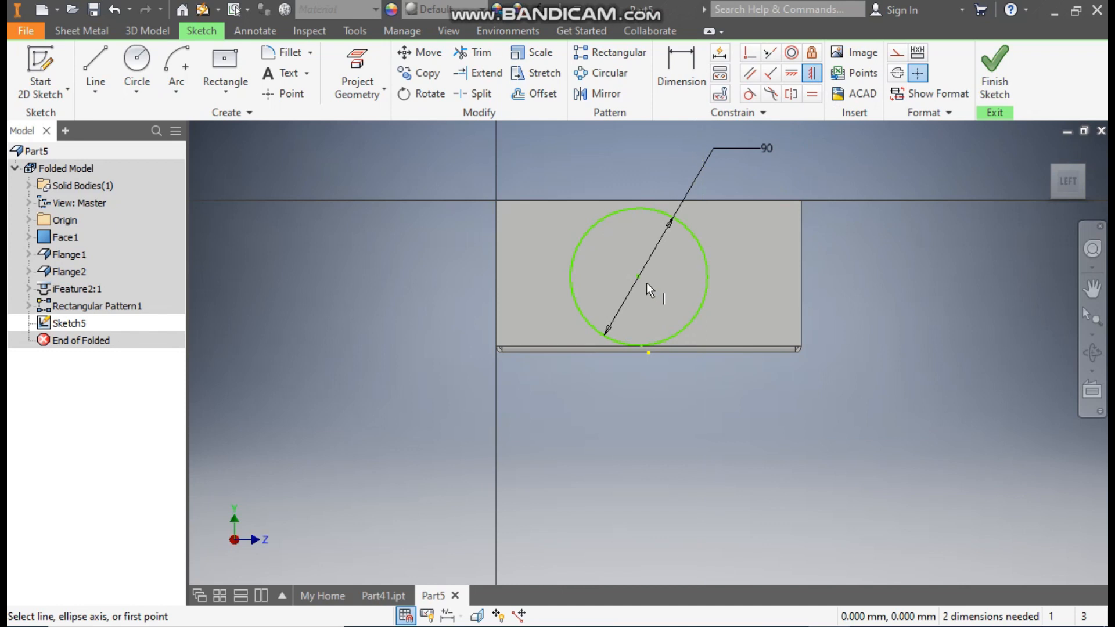
left_click(638, 276)
left_click(648, 352)
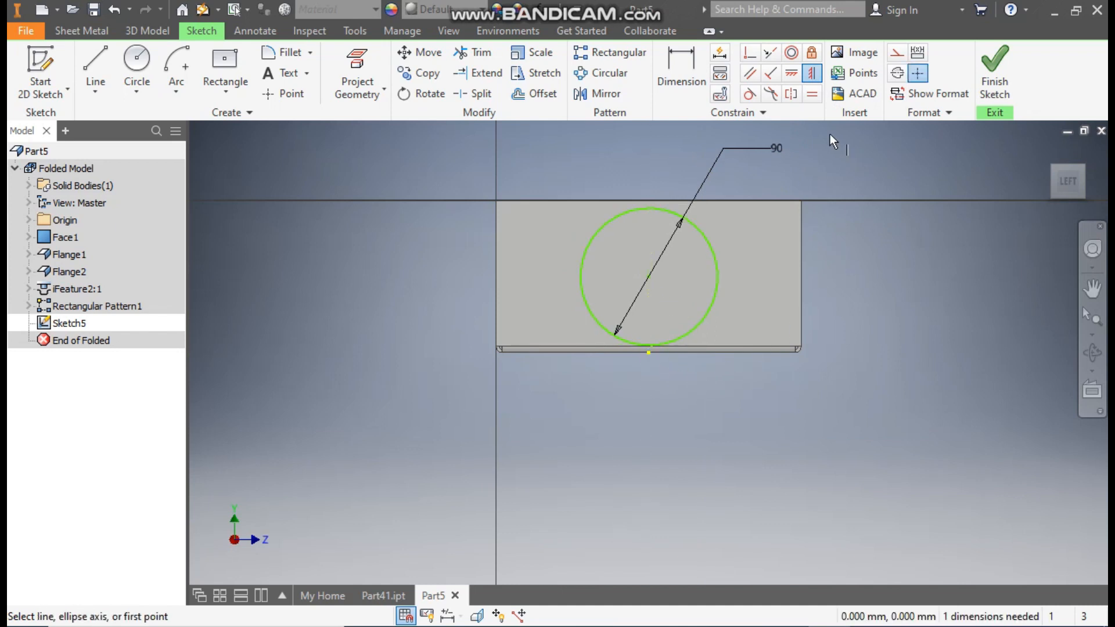
left_click(790, 74)
left_click(800, 273)
left_click(647, 278)
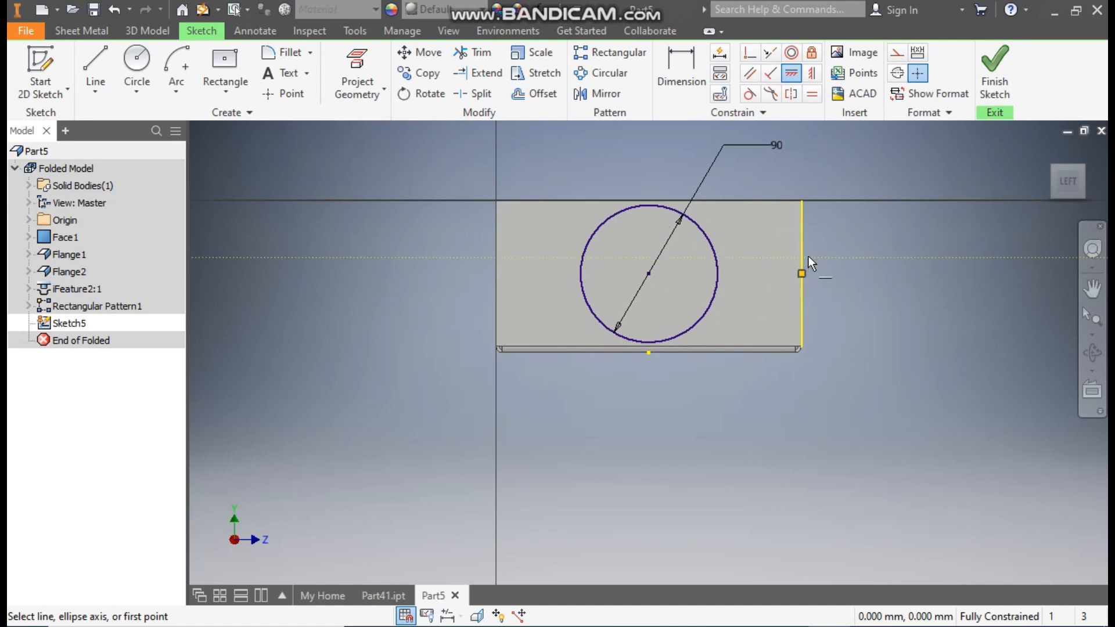
Finish the sketch and cut the 90 mm circle through the flange with a distance of Thickness
left_click(994, 65)
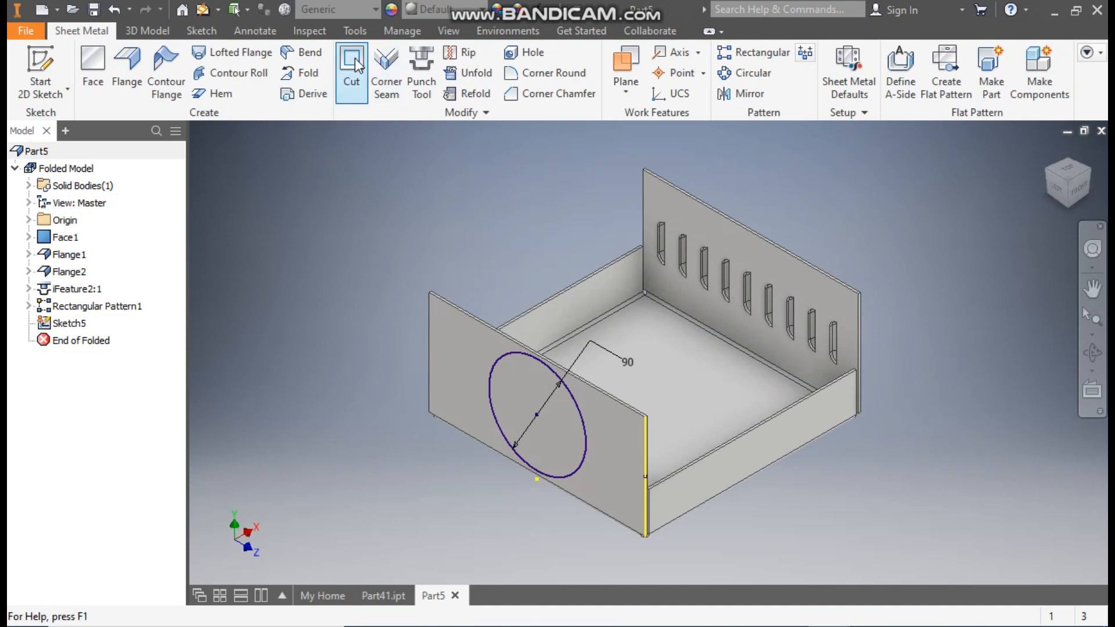
left_click(353, 59)
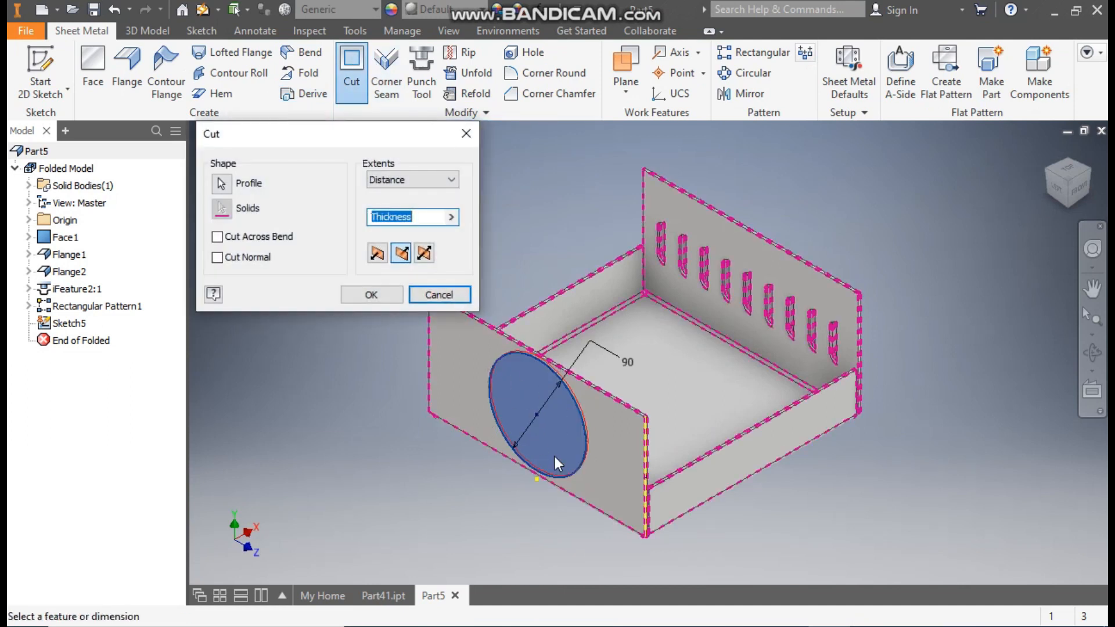
left_click(426, 217)
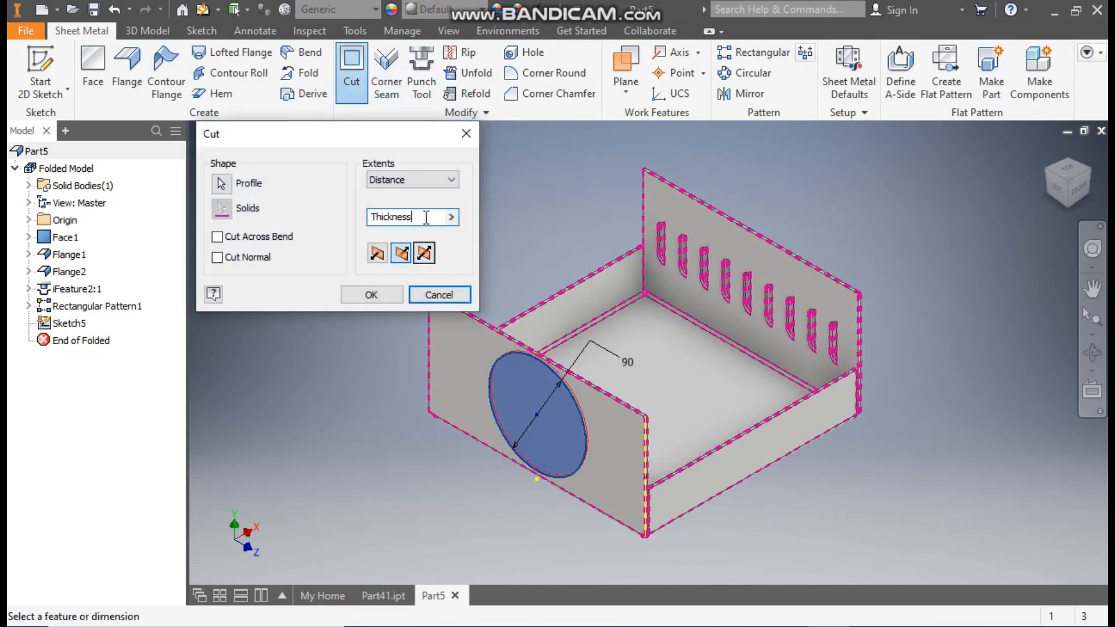
left_click(372, 295)
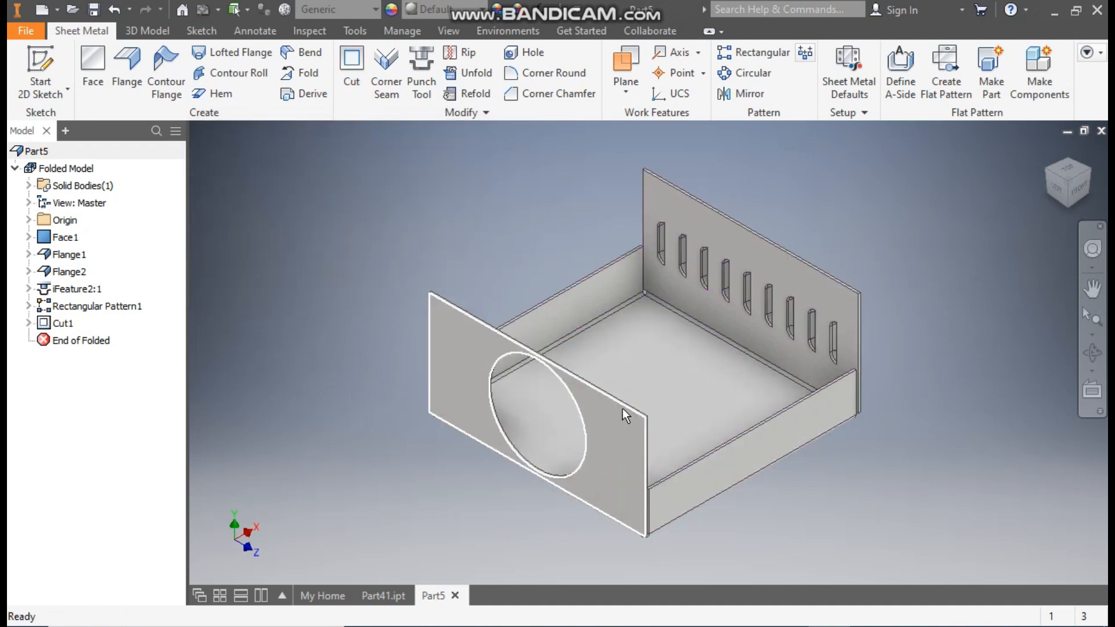
Start a new sketch on the outer face of the flange with the circular opening
left_click(618, 422)
left_click(737, 410)
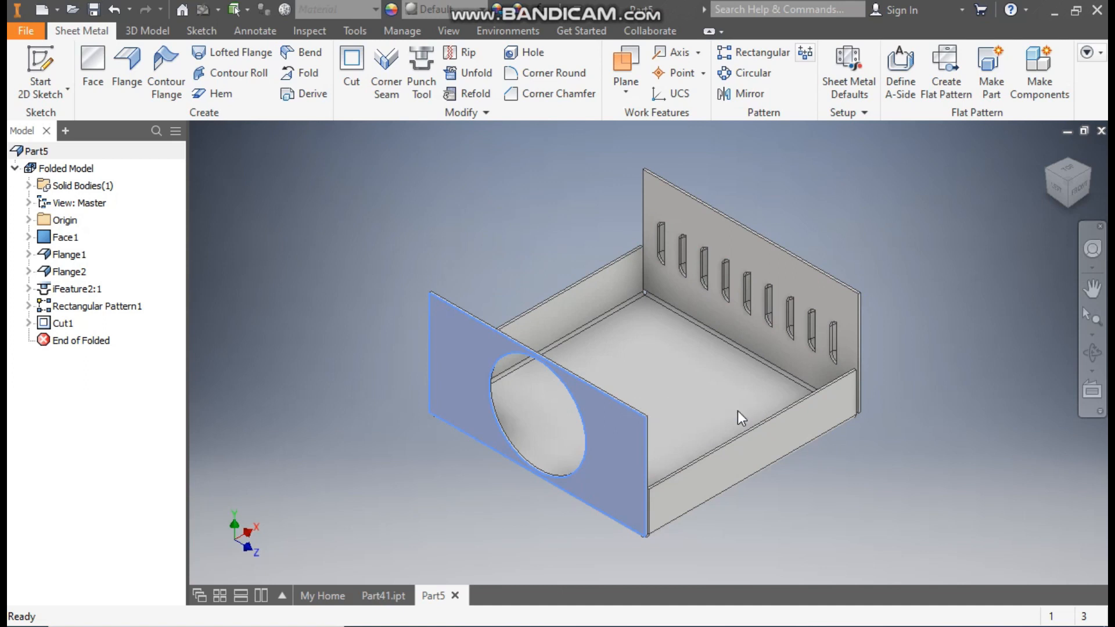
middle_click_drag(678, 341, 670, 355)
scroll(646, 373, "down", 2)
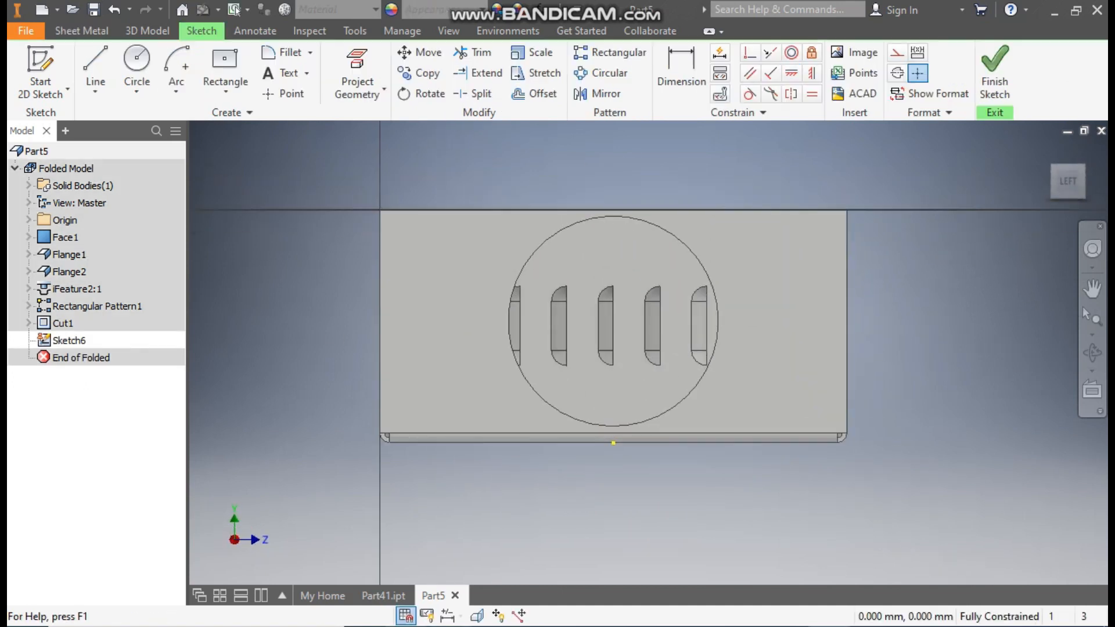
Examine the circular fan grille on the Part41 reference model, then return to Part5
left_click(384, 596)
scroll(723, 400, "up", 2)
middle_click_drag(723, 399, 878, 529)
scroll(439, 336, "down", 6)
scroll(694, 278, "up", 5)
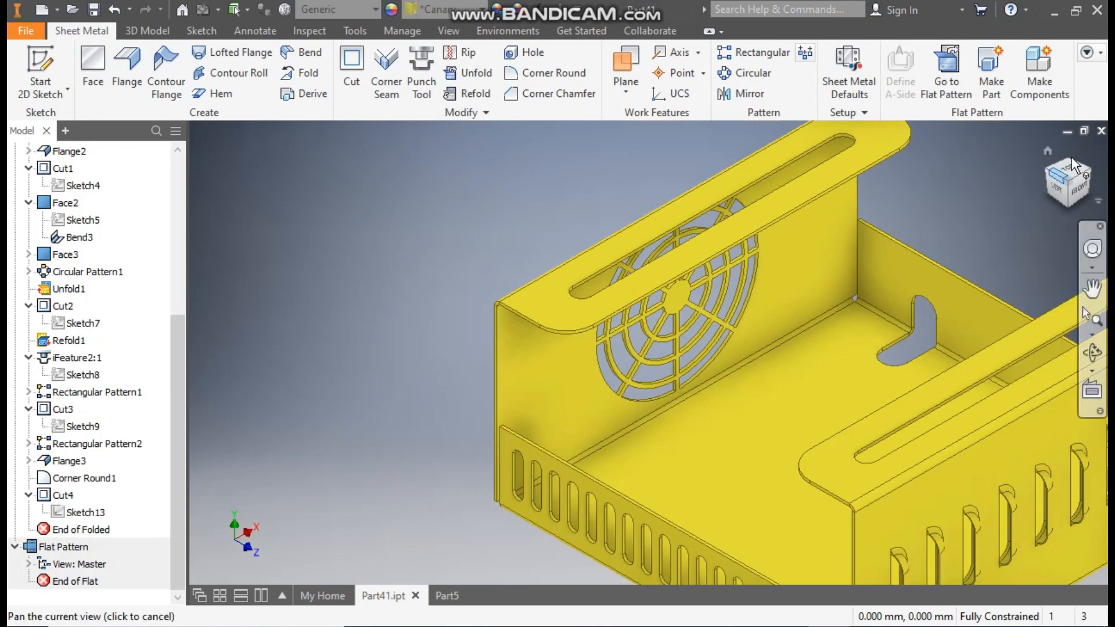
left_click(1047, 151)
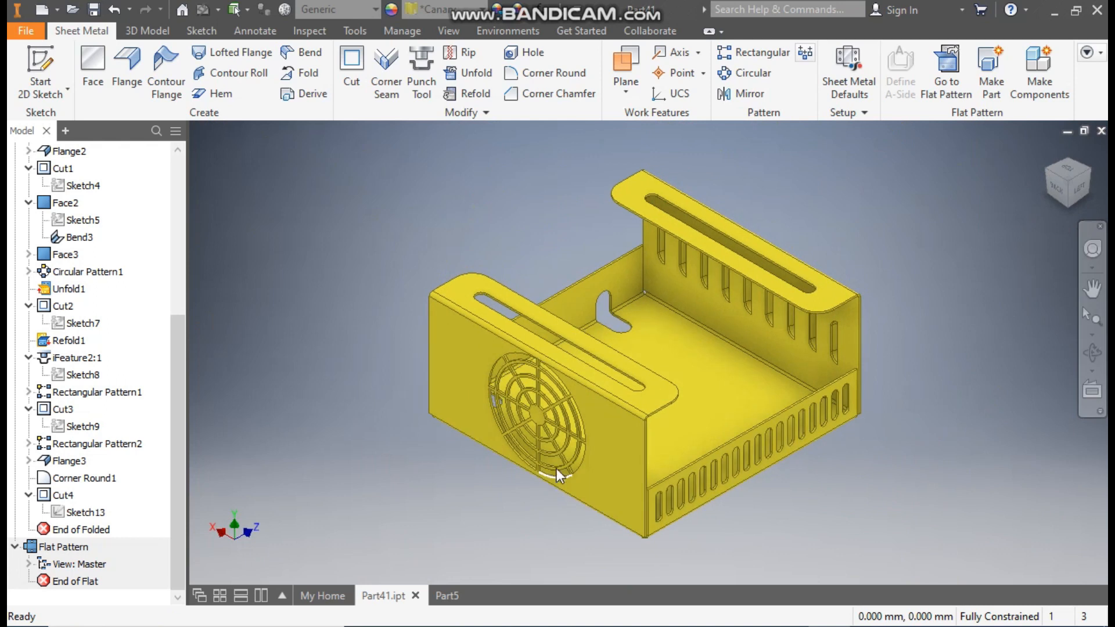
scroll(517, 407, "down", 3)
scroll(534, 284, "up", 3)
left_click(443, 595)
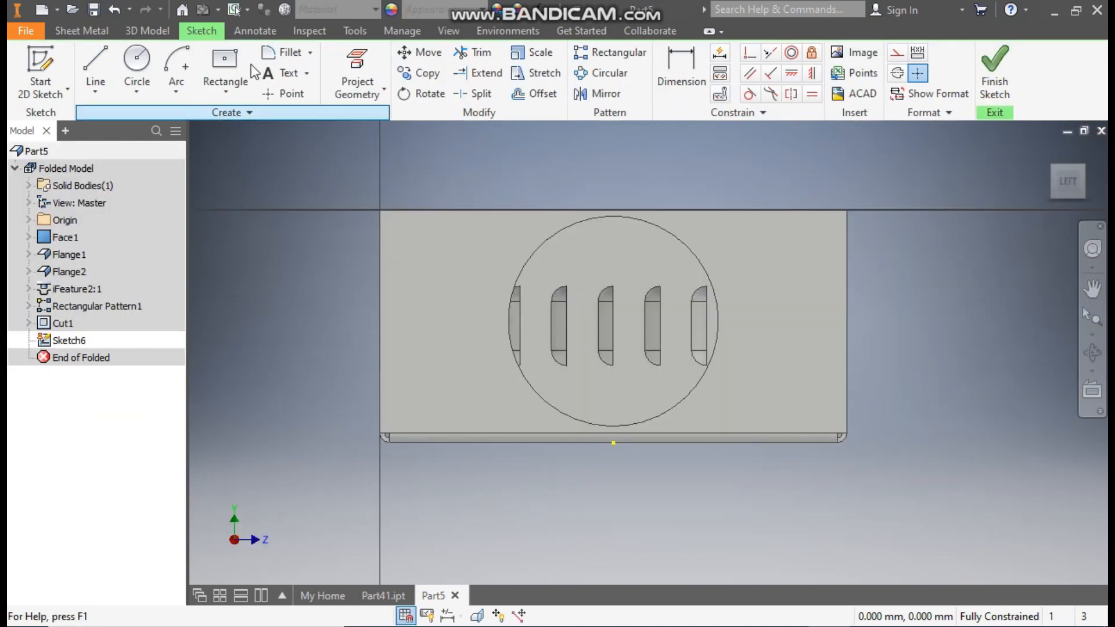
Draw two circles of 75 mm and 55 mm diameter, concentric with the circular opening
left_click(137, 63)
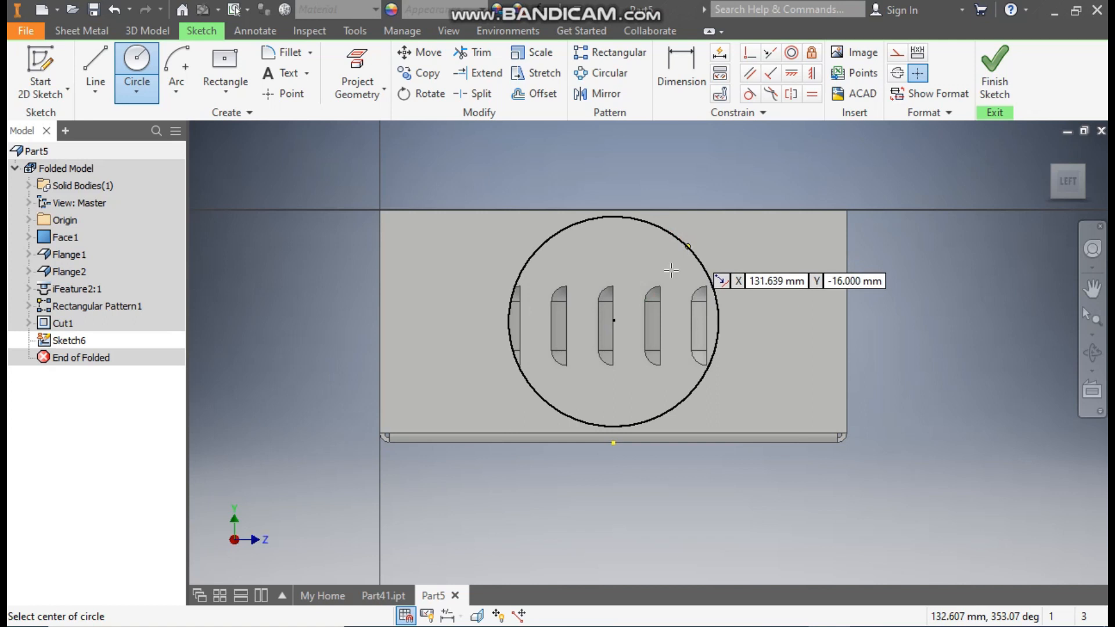
left_click(613, 320)
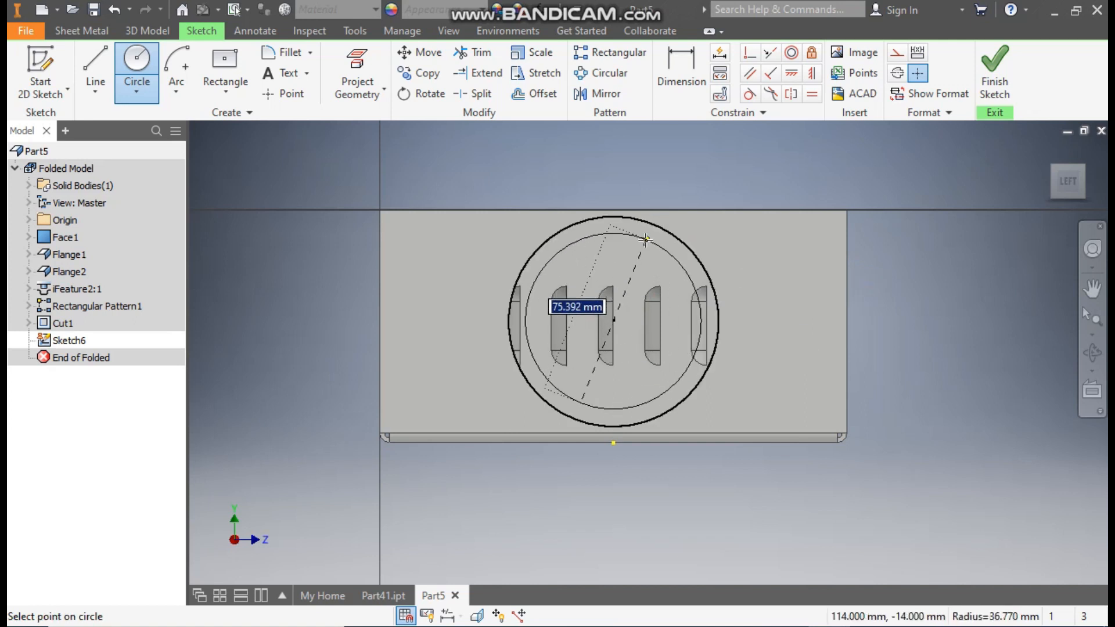
type("75")
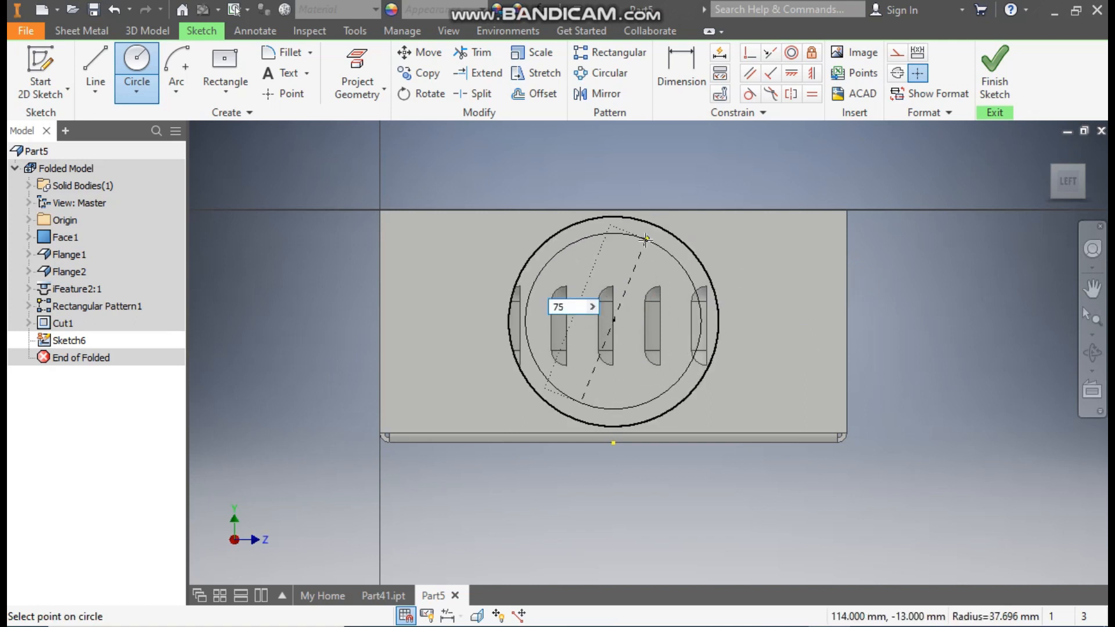
key("Return")
left_click(613, 321)
type("55")
key("Return")
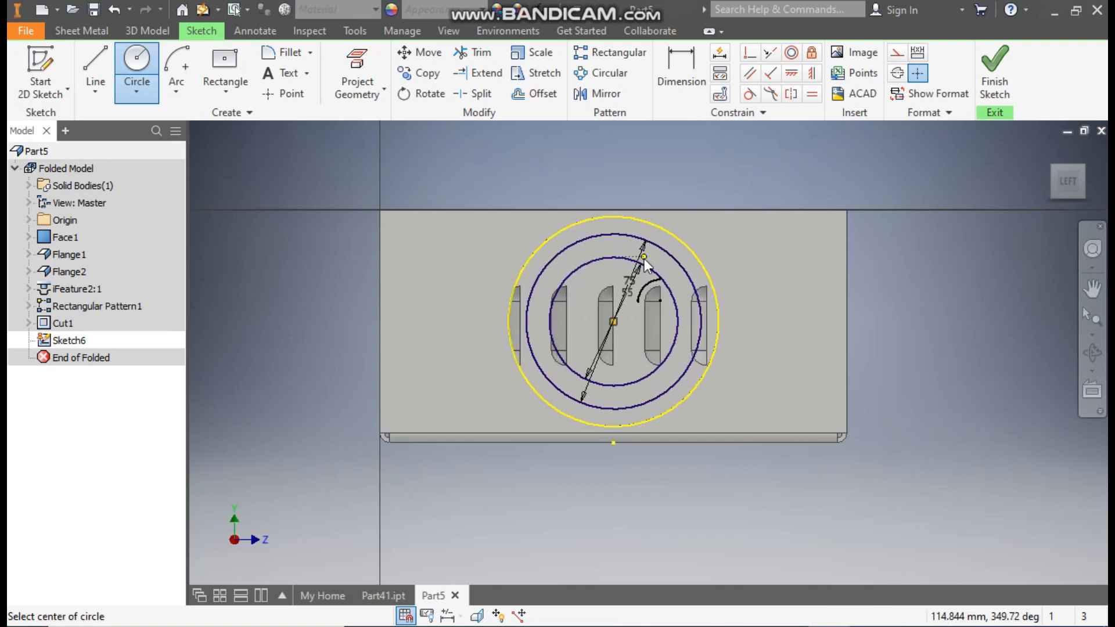
key("Escape")
Add two more concentric circles of 35 mm and 15 mm diameter at the opening's center
left_click(1053, 169)
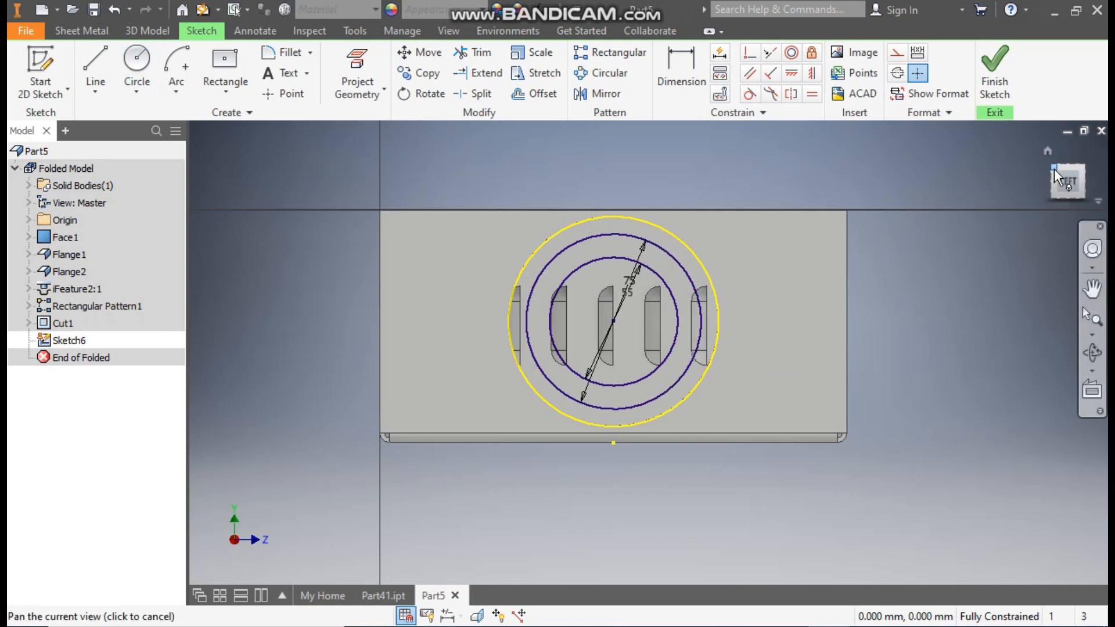
scroll(820, 471, "down", 1)
middle_click_drag(820, 471, 774, 479)
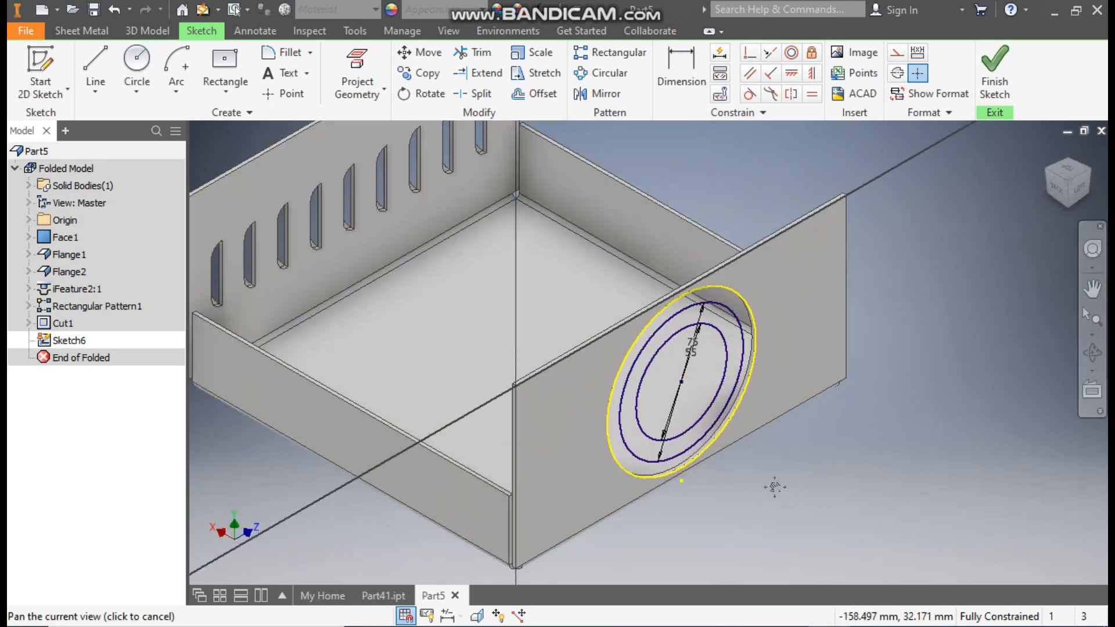
scroll(773, 483, "down", 3)
left_click(139, 58)
left_click(648, 358)
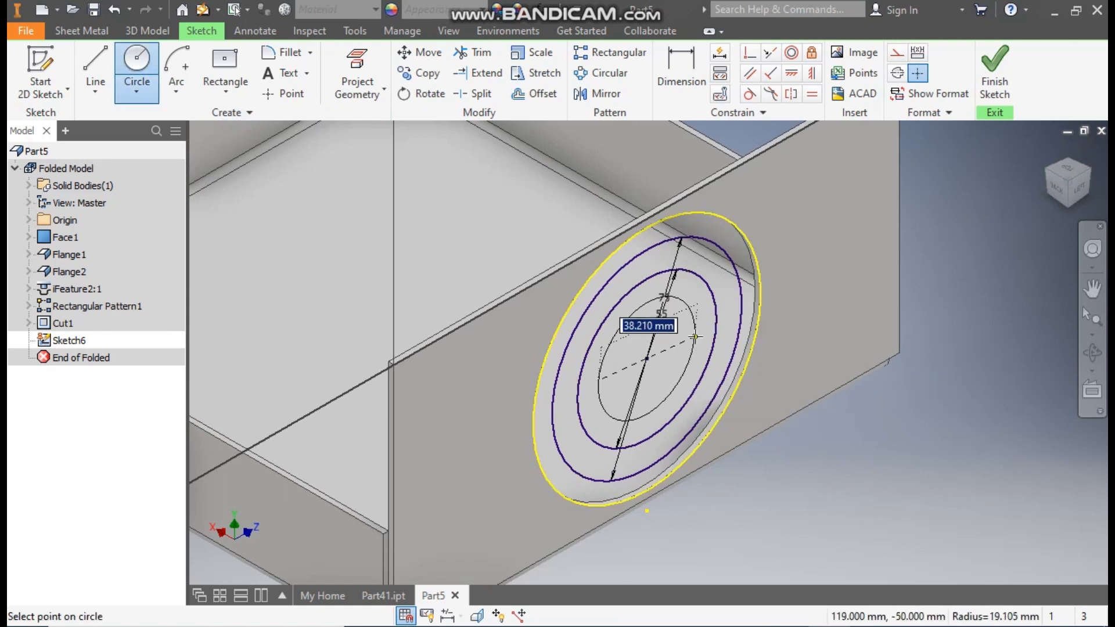
type("35")
key("Return")
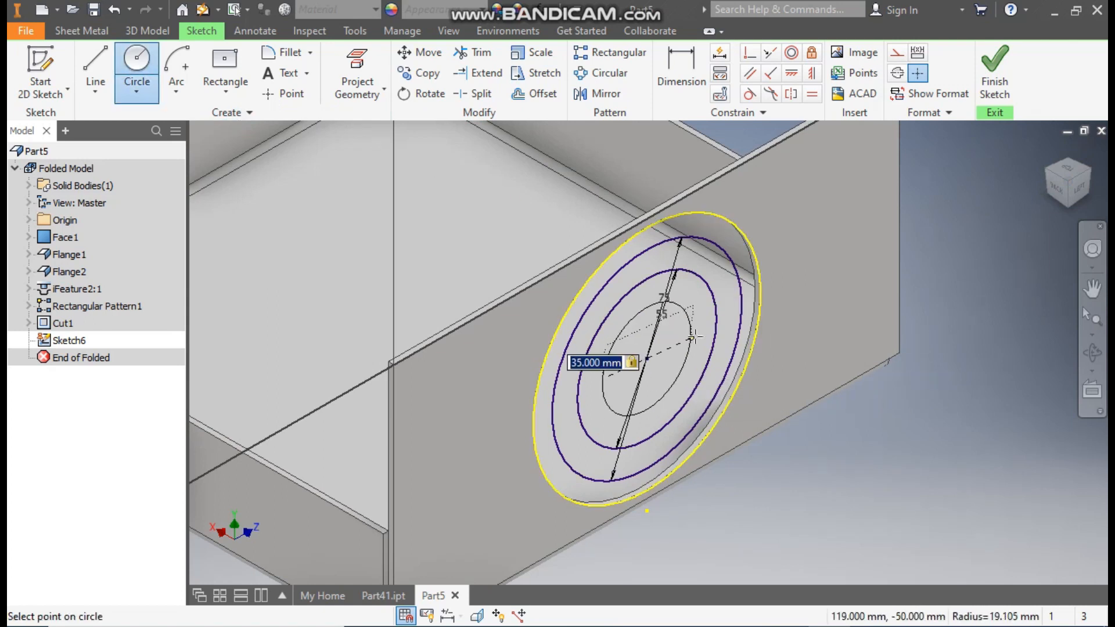
left_click(648, 359)
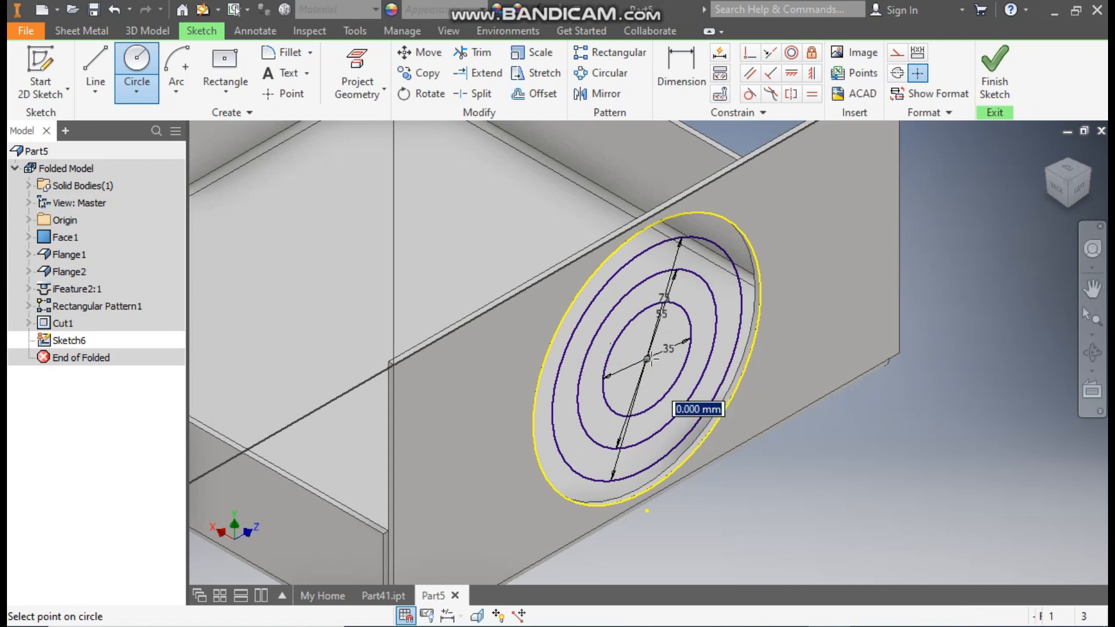
type("15")
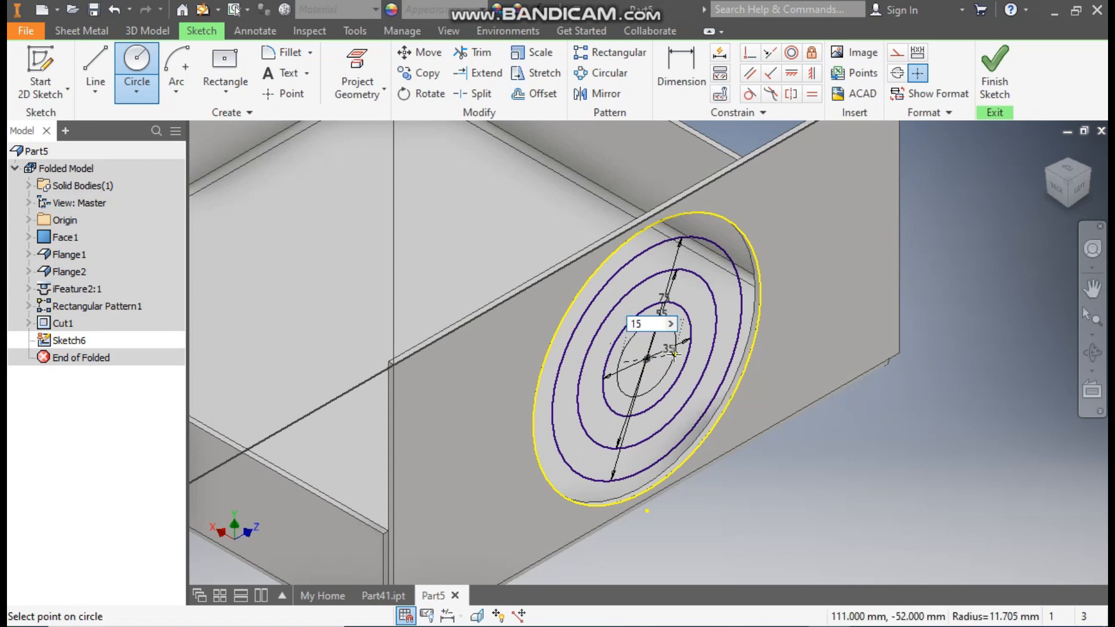
key("Return")
key("Escape")
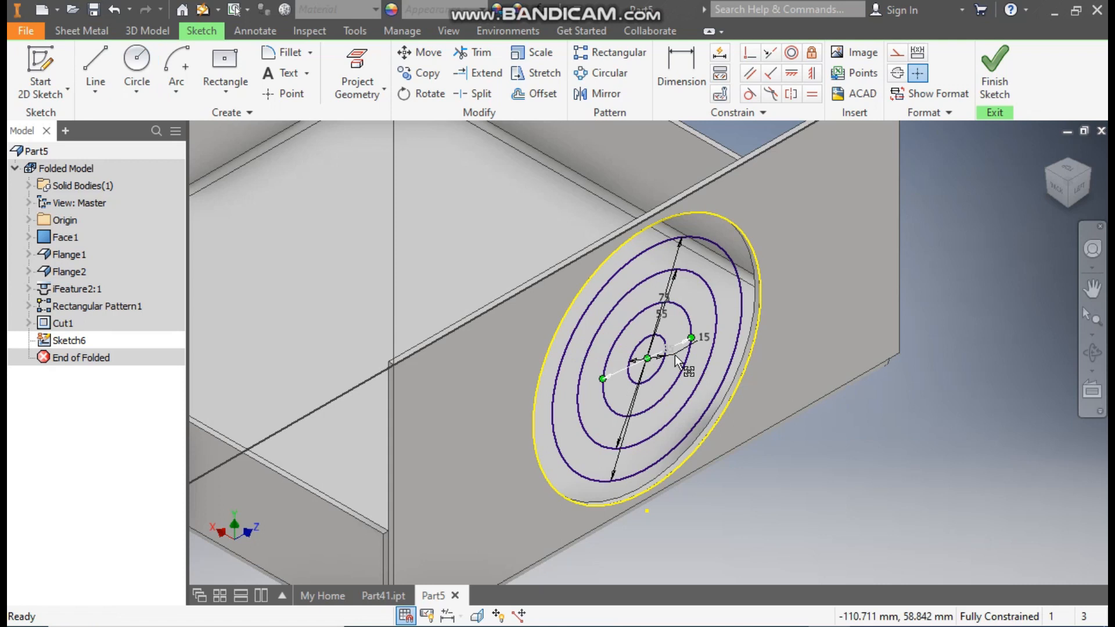
Offset the 75, 55 and 35 mm circles inward by about 2.3, 2.0 and 1.9 mm respectively
scroll(728, 350, "up", 3)
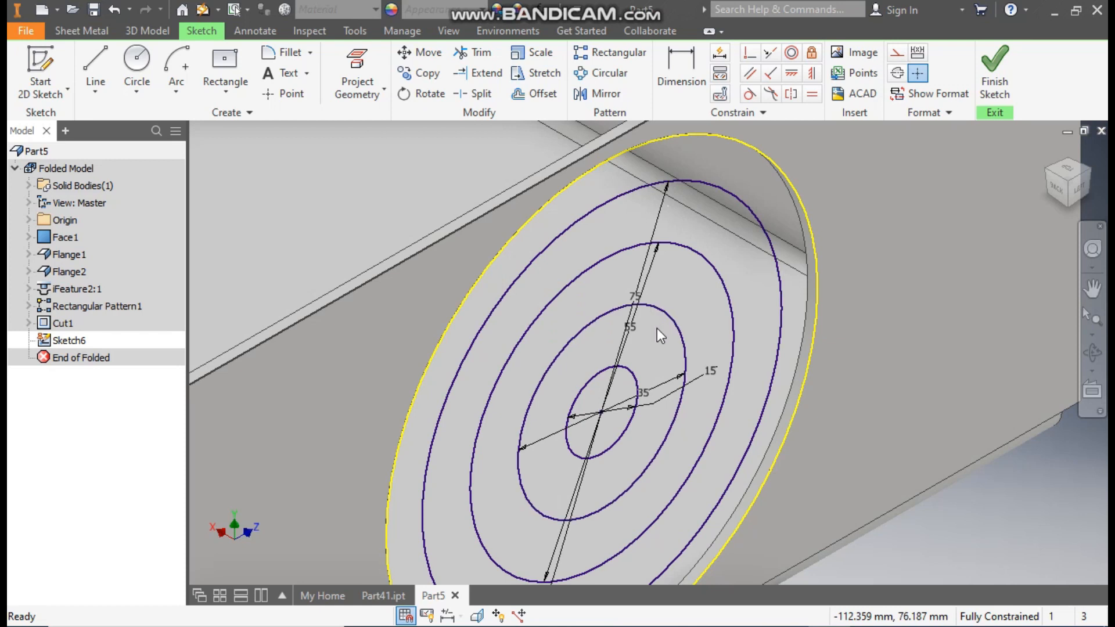
scroll(697, 337, "up", 3)
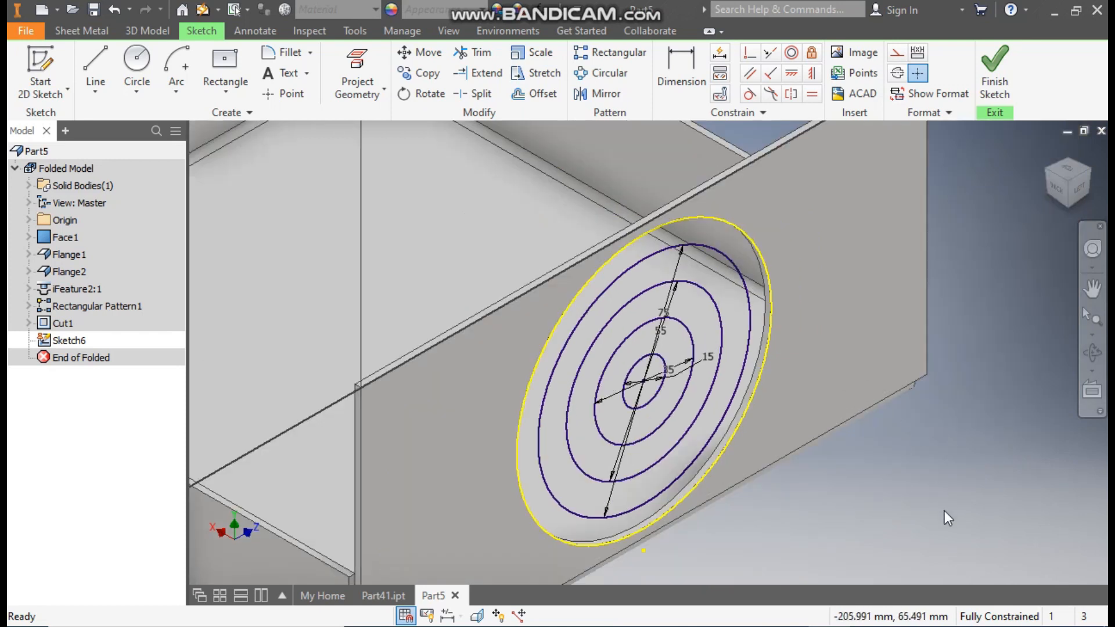
left_click(541, 95)
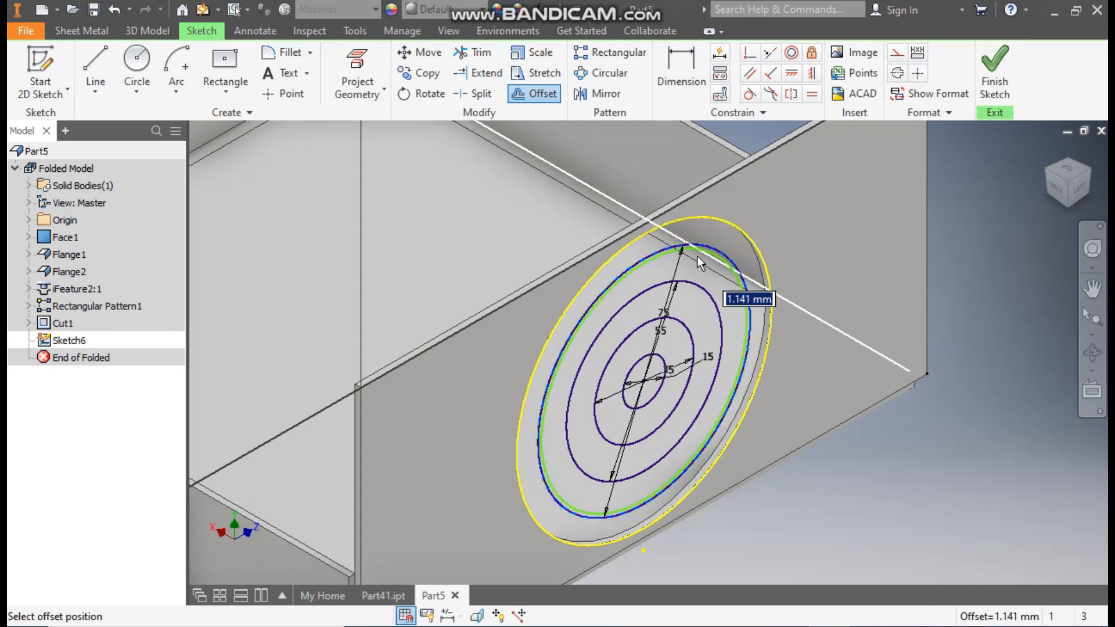
scroll(695, 259, "down", 2)
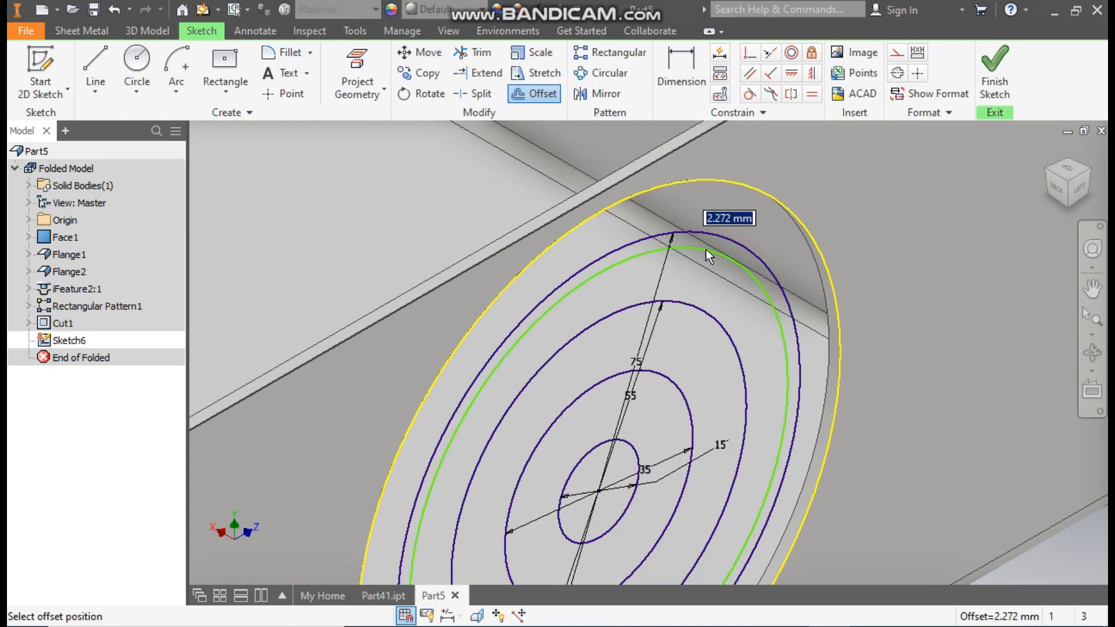
left_click(706, 249)
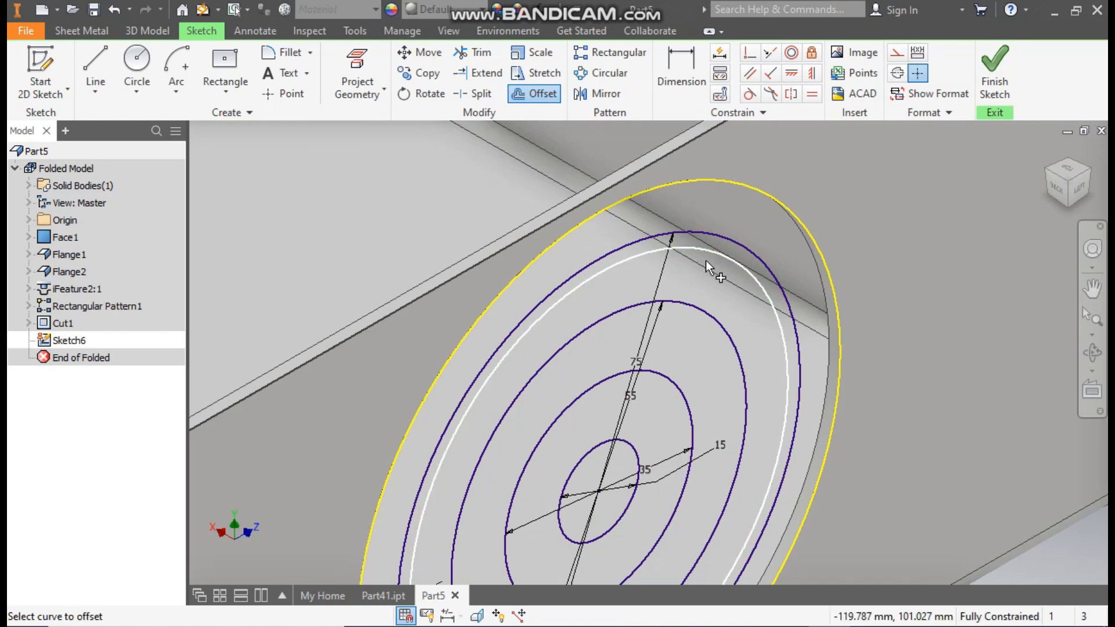
left_click(694, 310)
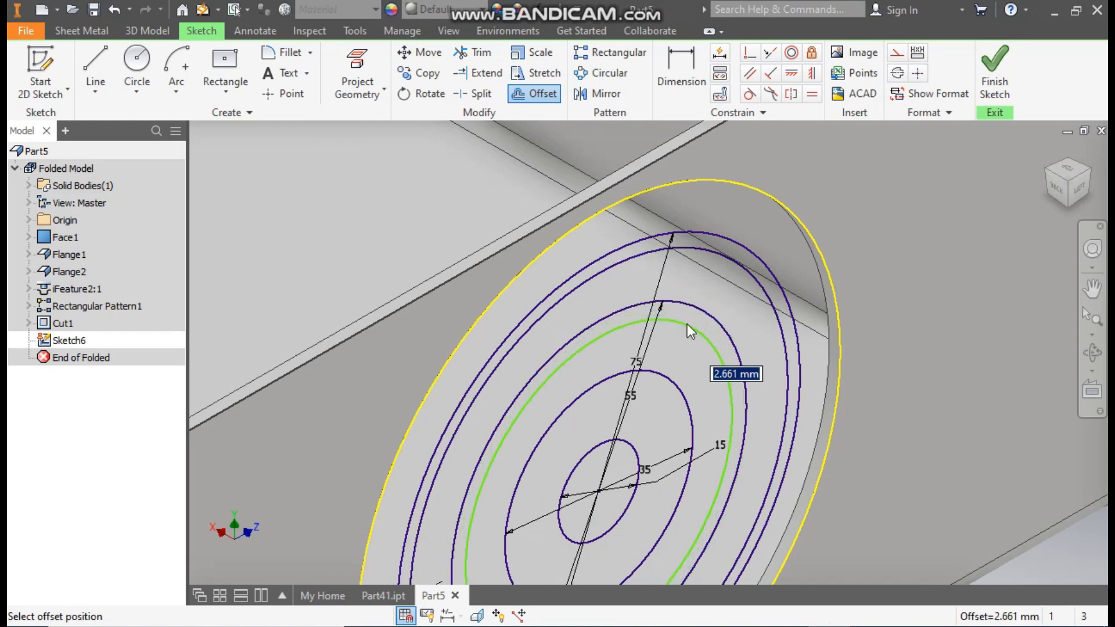
left_click(688, 324)
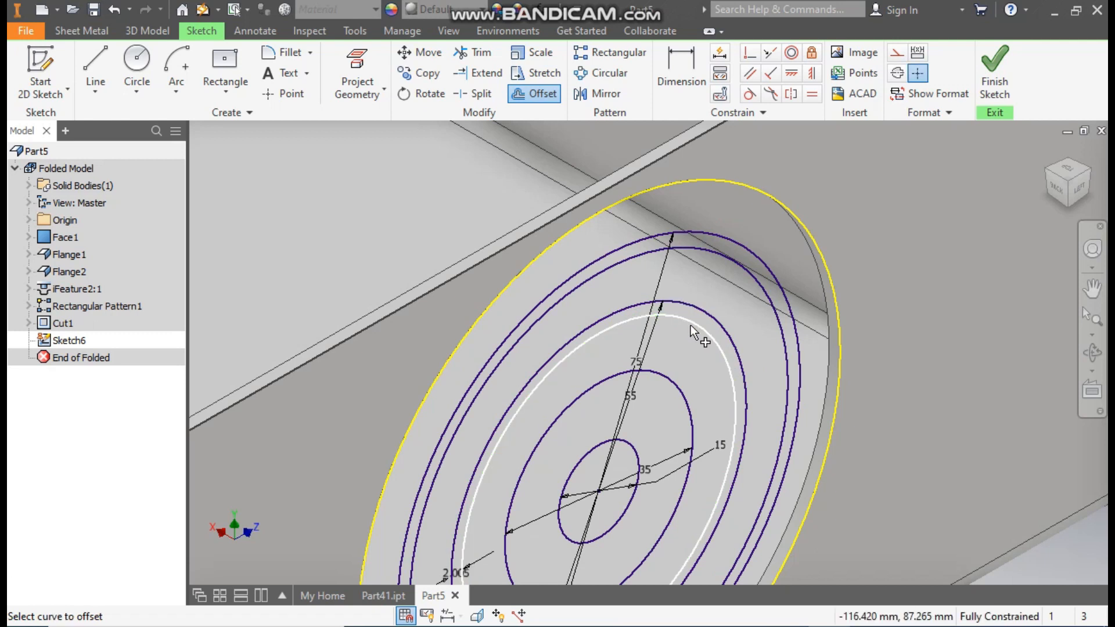
middle_click_drag(722, 262, 733, 241)
left_click(715, 271)
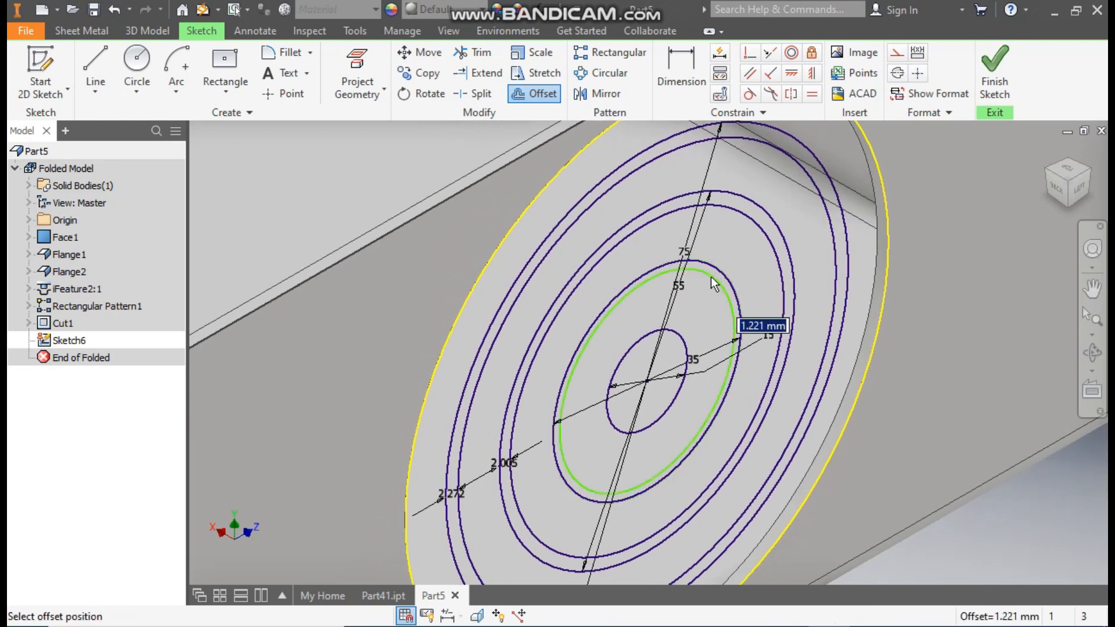
left_click(709, 276)
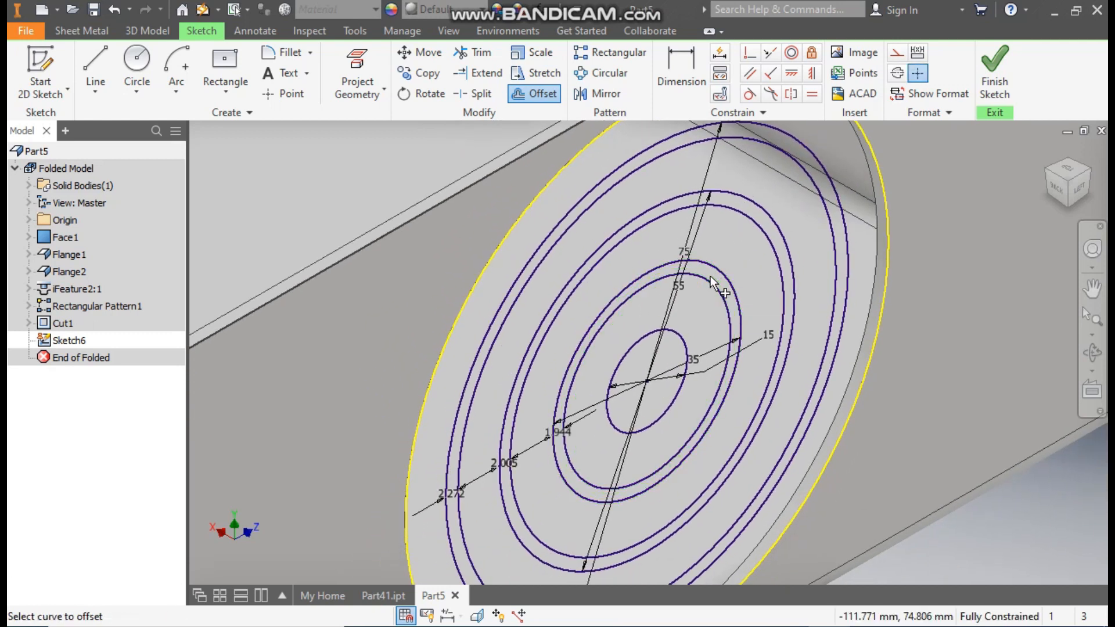
key("Escape")
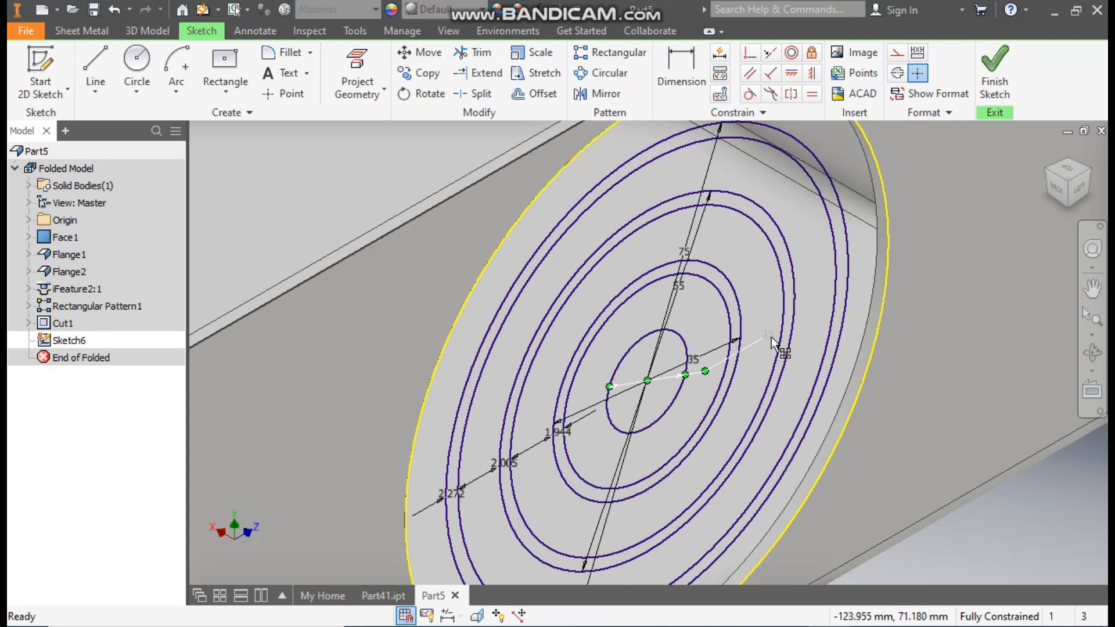
Set the offset dimensions of all three ring pairs to 2 mm
double_click(546, 433)
left_click(616, 501)
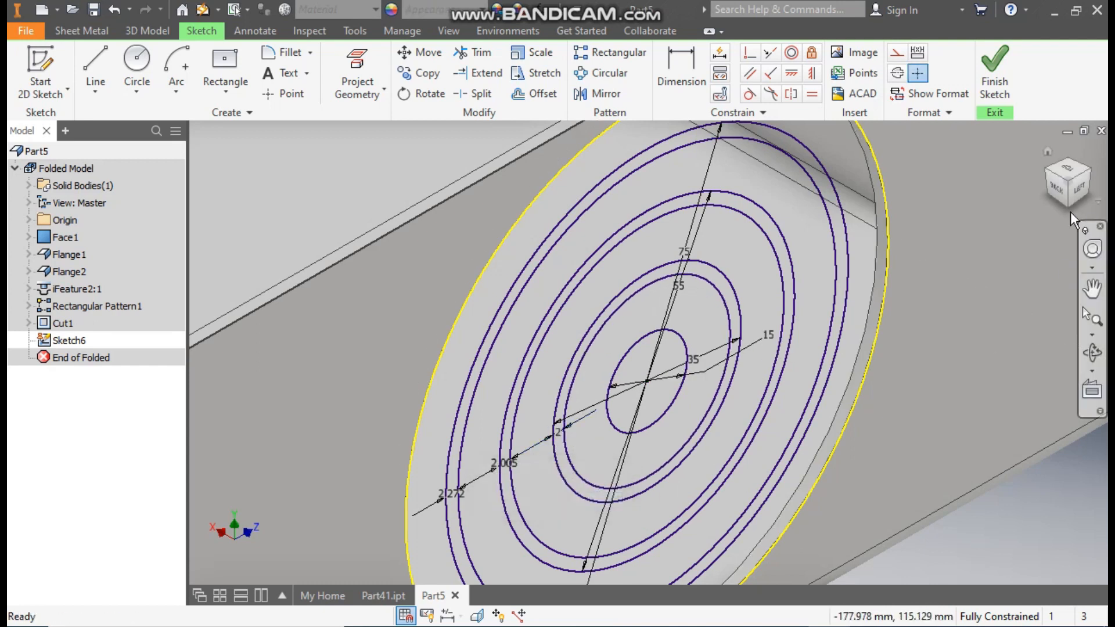
left_click(1079, 189)
scroll(636, 351, "up", 8)
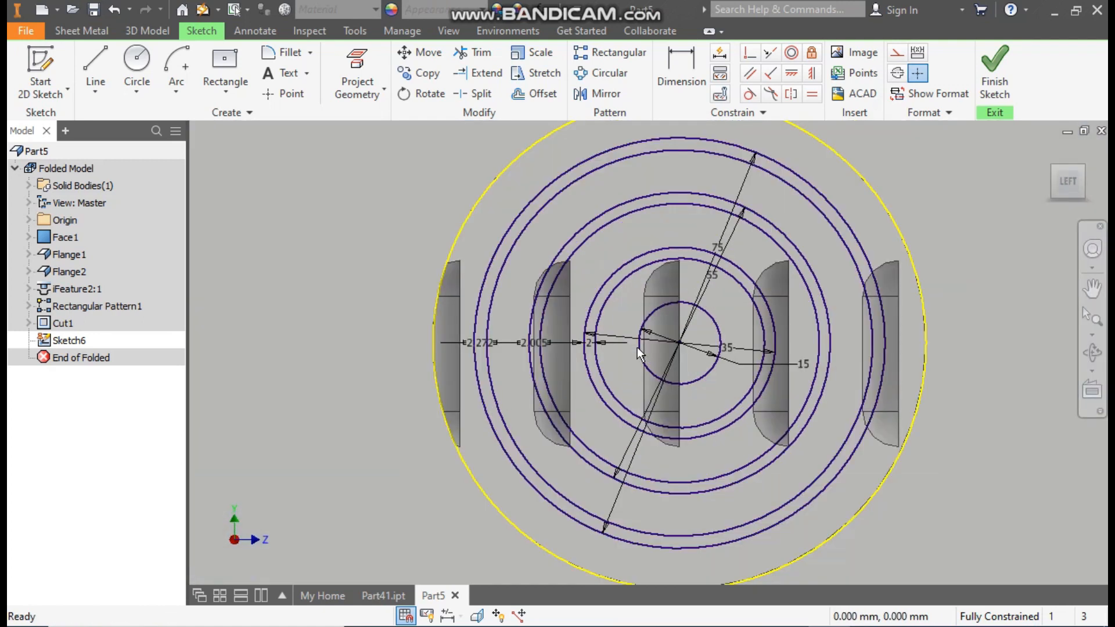
scroll(580, 383, "down", 3)
middle_click_drag(555, 401, 682, 376)
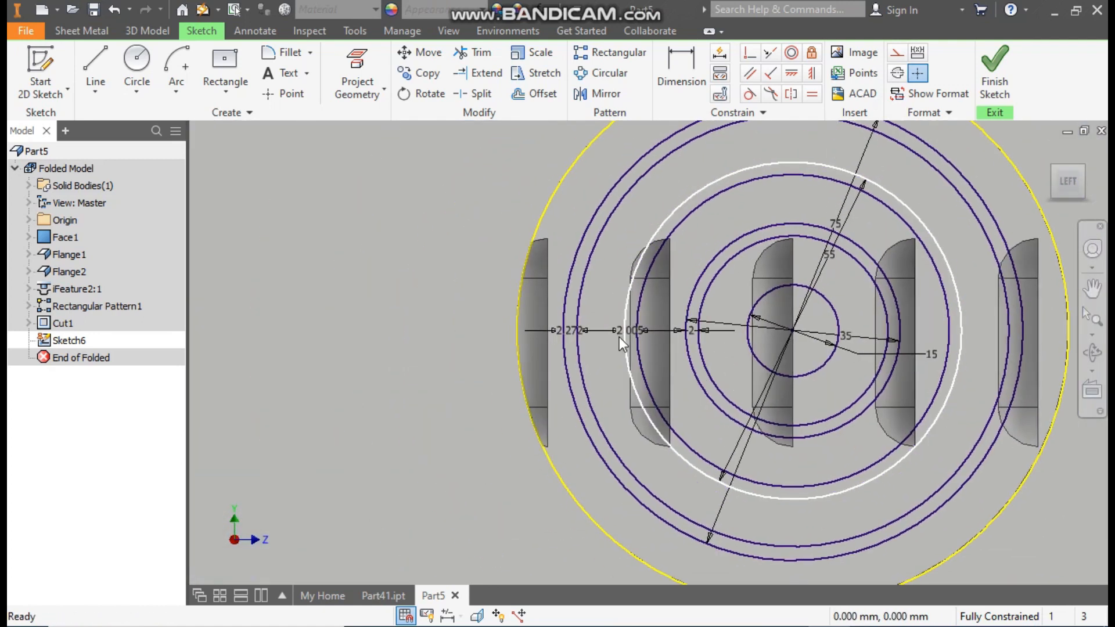
double_click(620, 331)
left_click(682, 396)
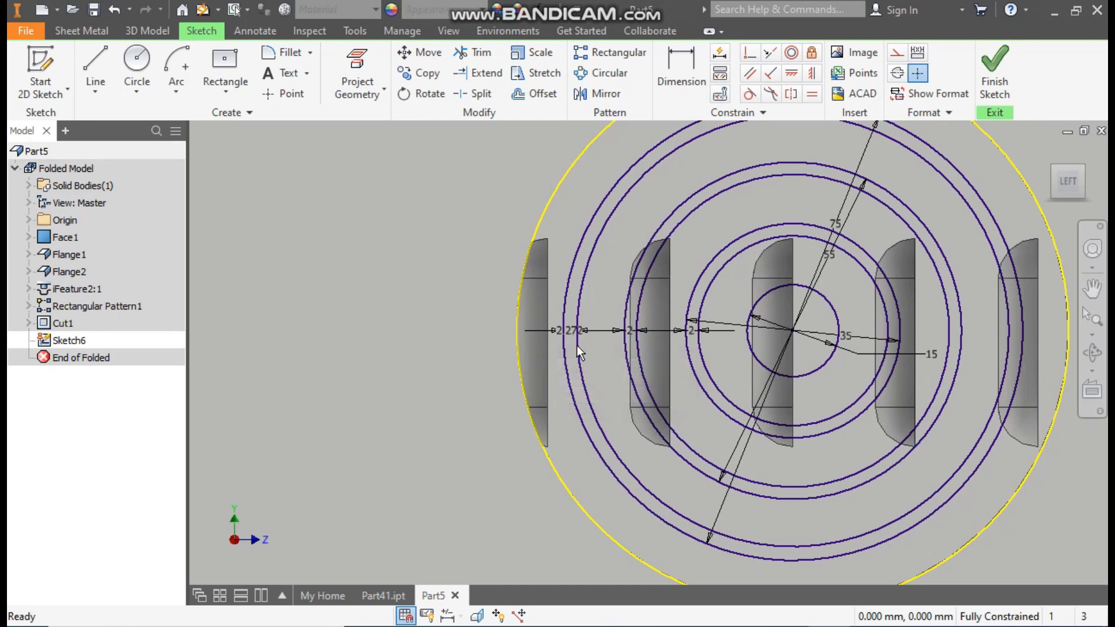
double_click(554, 334)
type("2")
left_click(614, 393)
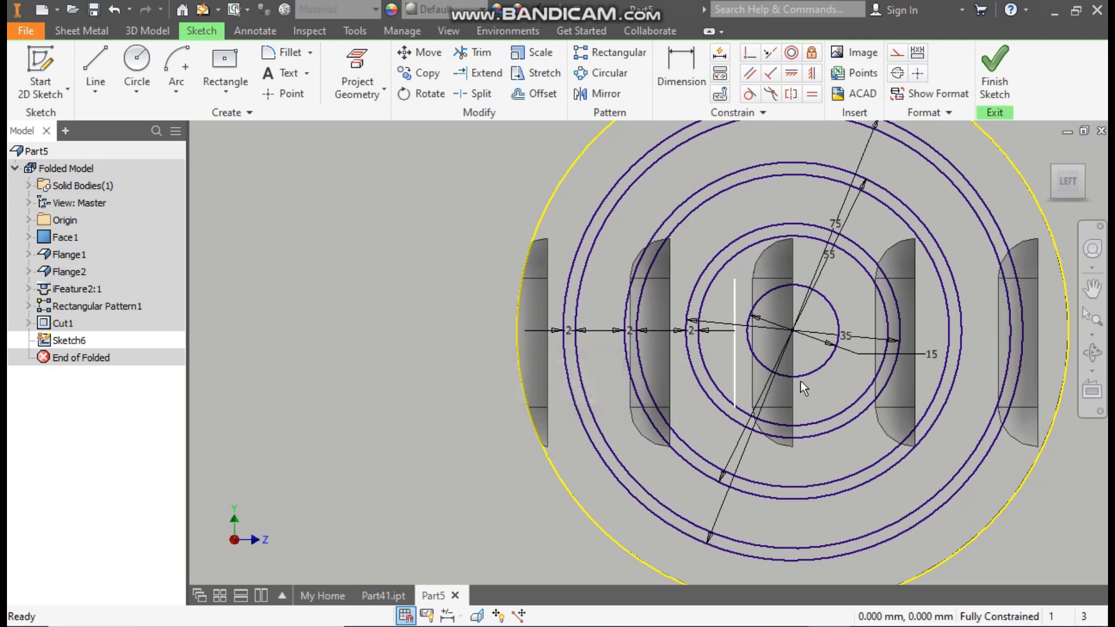
Finish the sketch of concentric grille rings on the flange with the circular opening
scroll(823, 292, "down", 3)
middle_click_drag(823, 292, 773, 355)
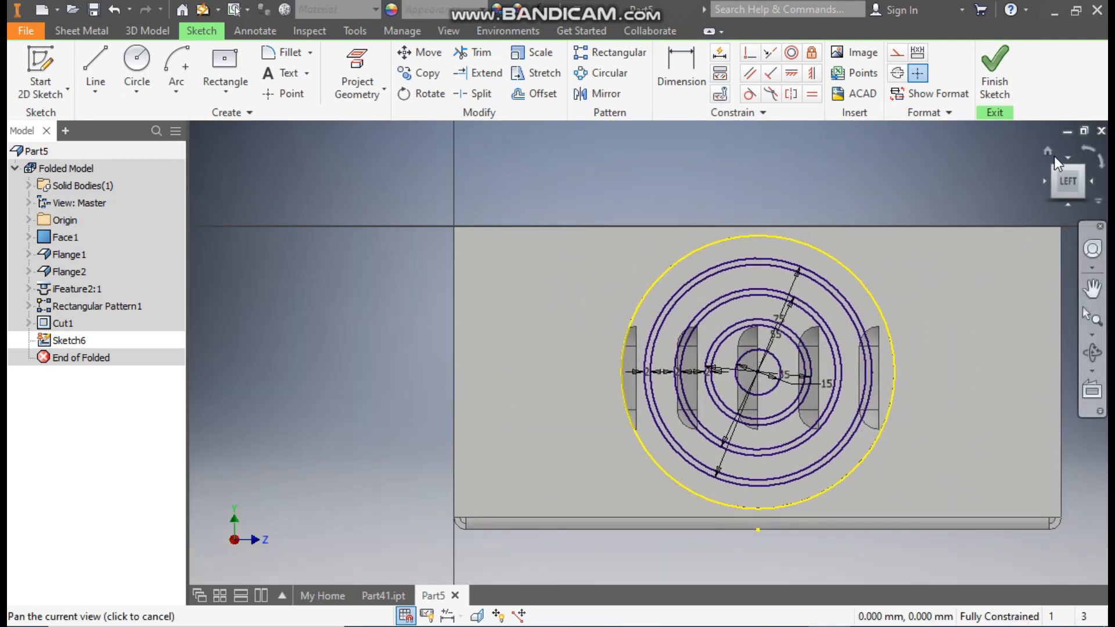
left_click(1055, 175)
scroll(858, 464, "up", 5)
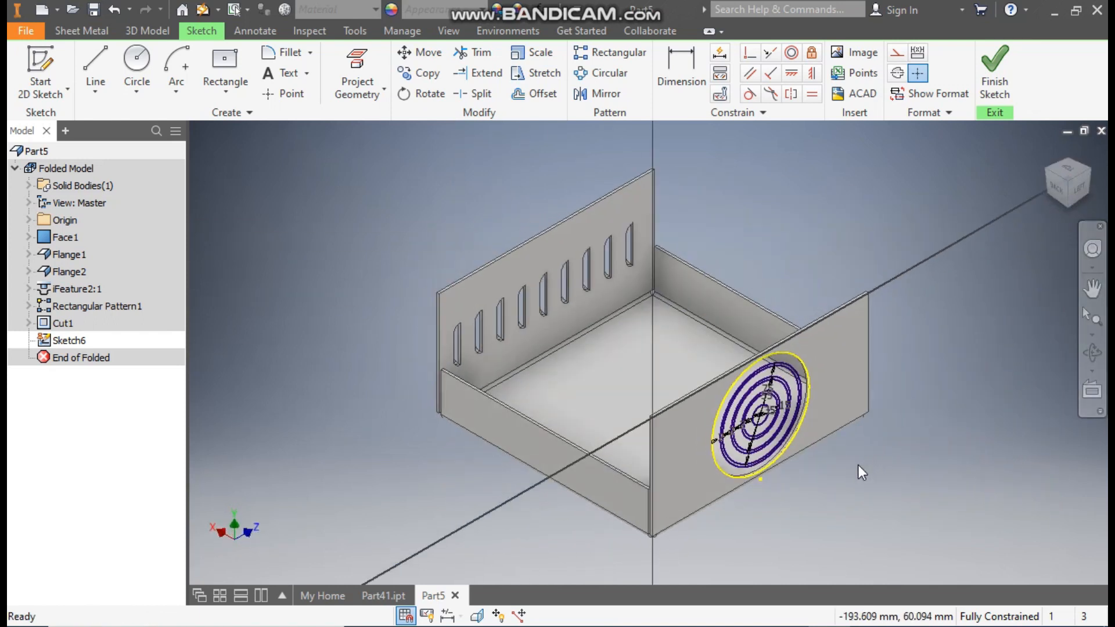
middle_click_drag(897, 480, 906, 484)
left_click(994, 70)
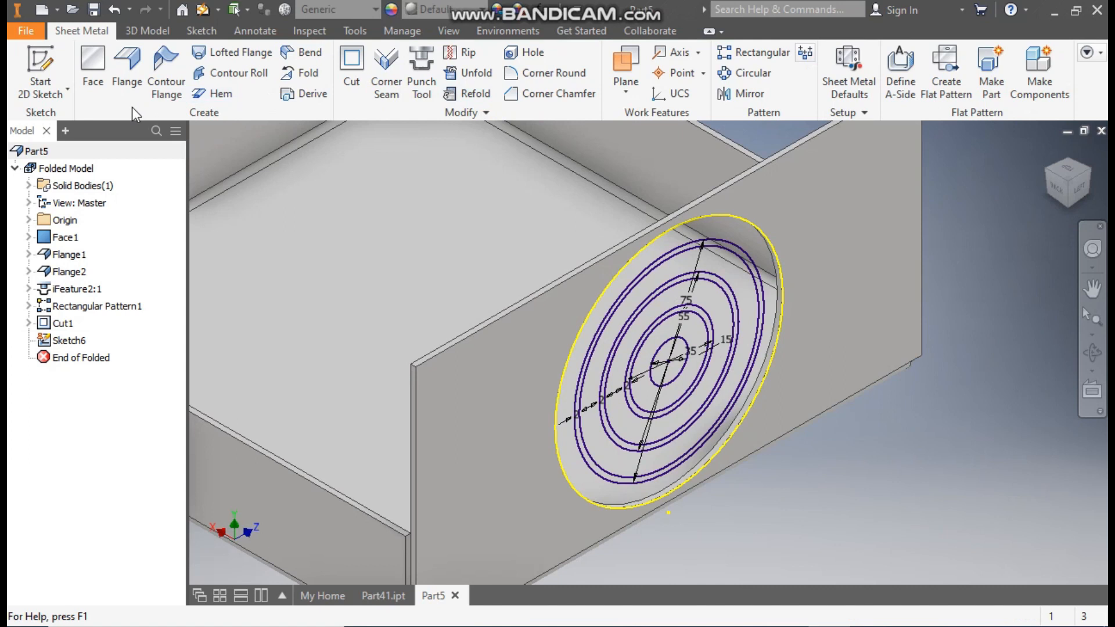
Create a sheet metal face from the three ring profiles and the central disc, with the offset direction flipped to the second side
scroll(727, 255, "up", 3)
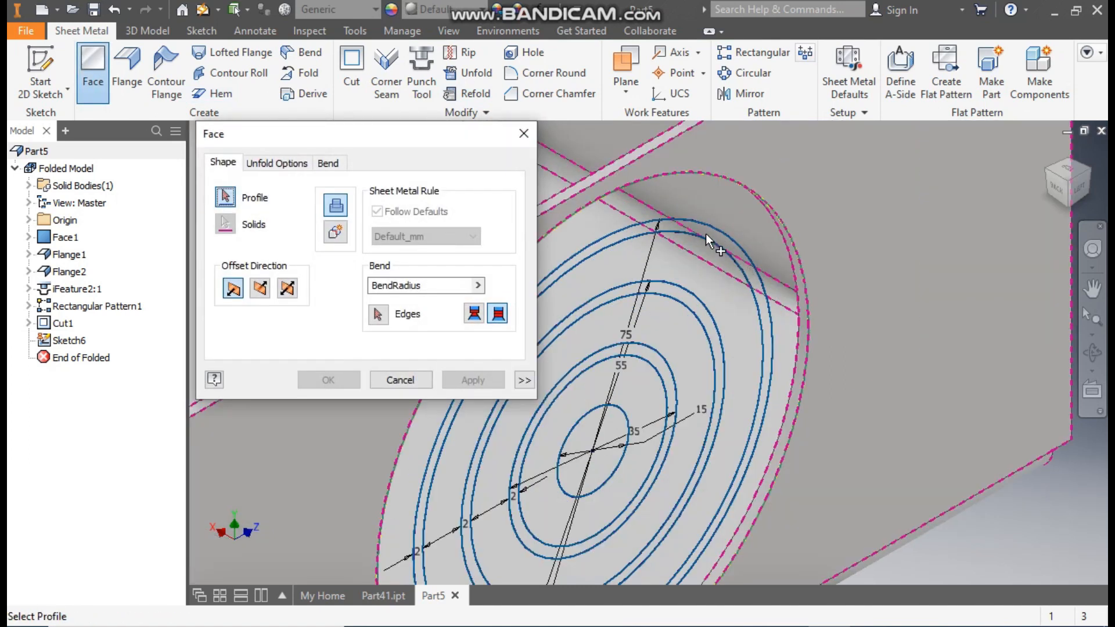
left_click(705, 234)
left_click(678, 296)
left_click(670, 377)
left_click(623, 435)
scroll(871, 383, "down", 3)
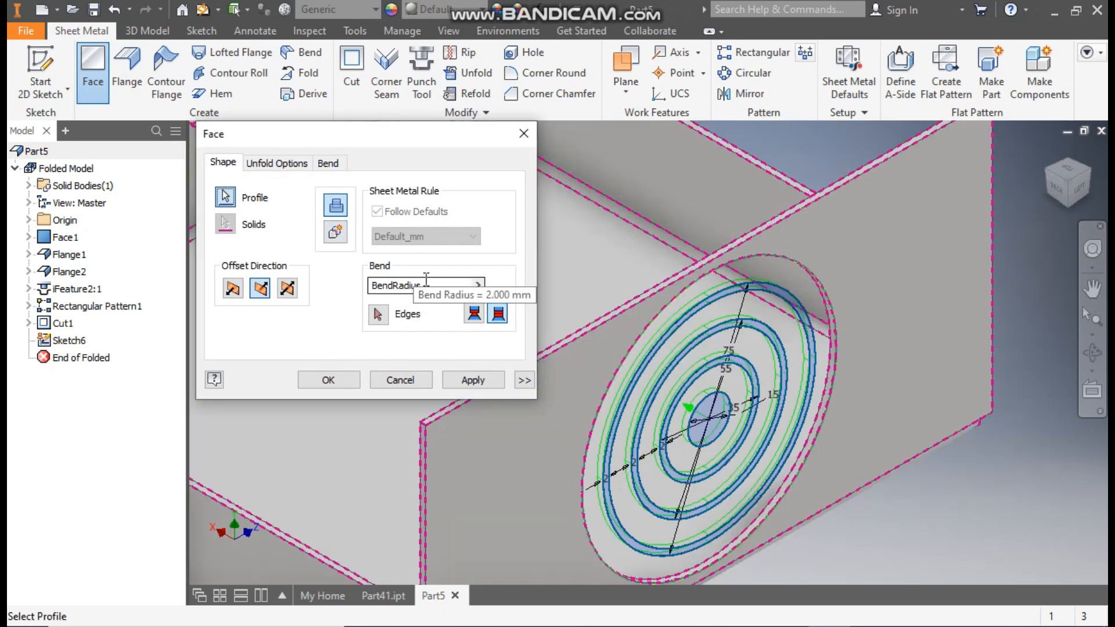
left_click(341, 381)
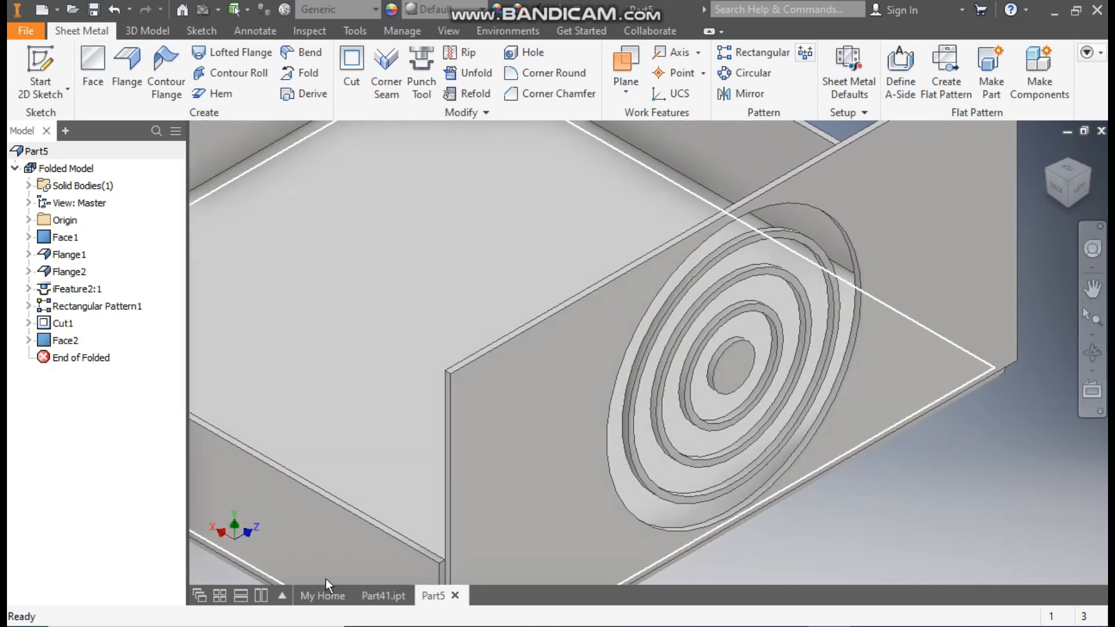
Check the fan grille in the Part41 reference and start a new sketch on Part5's central grille disc
left_click(382, 595)
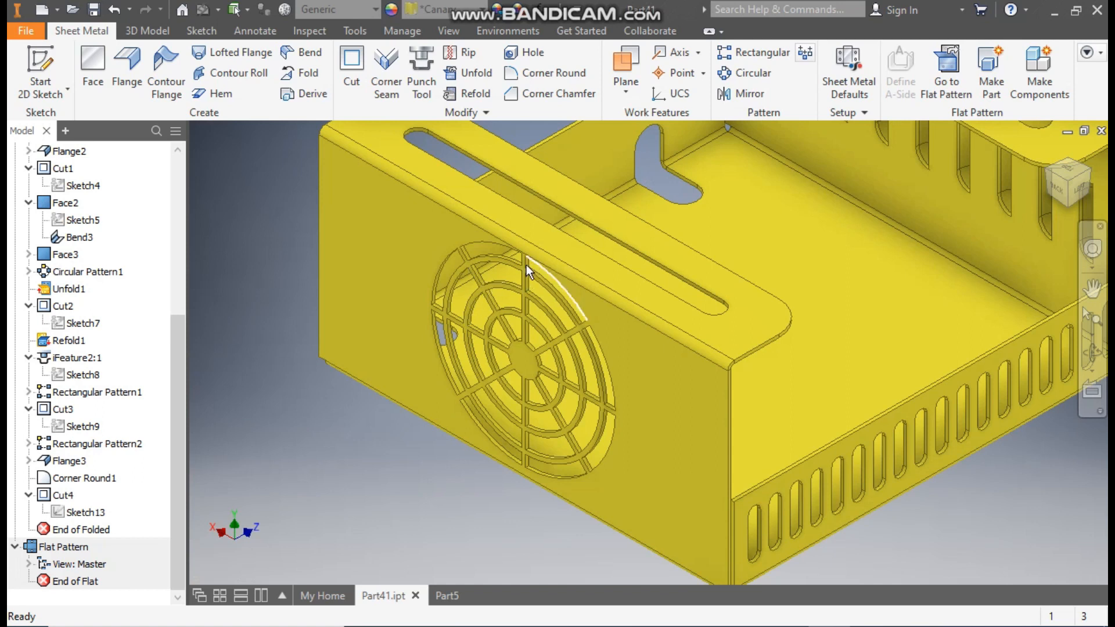
left_click(445, 595)
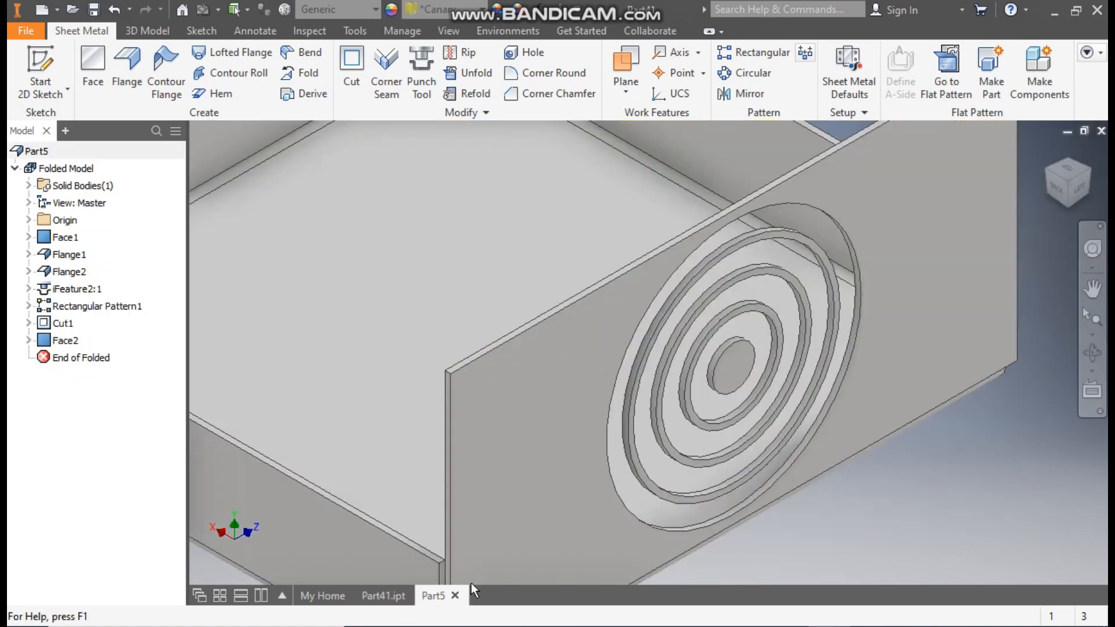
left_click(741, 356)
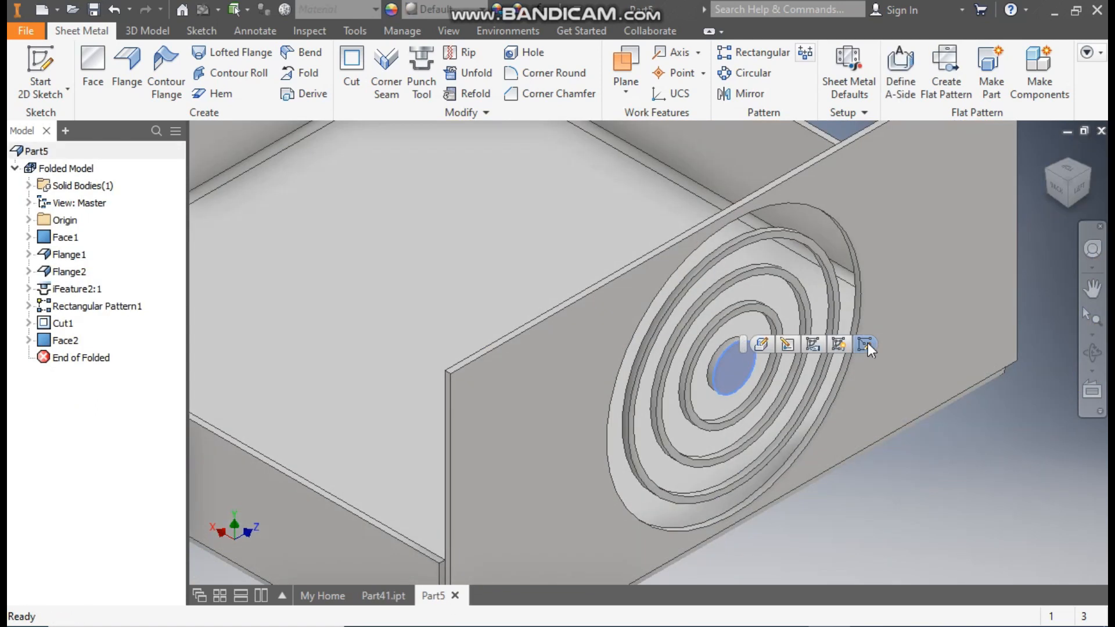
left_click(867, 342)
middle_click_drag(815, 277, 806, 406)
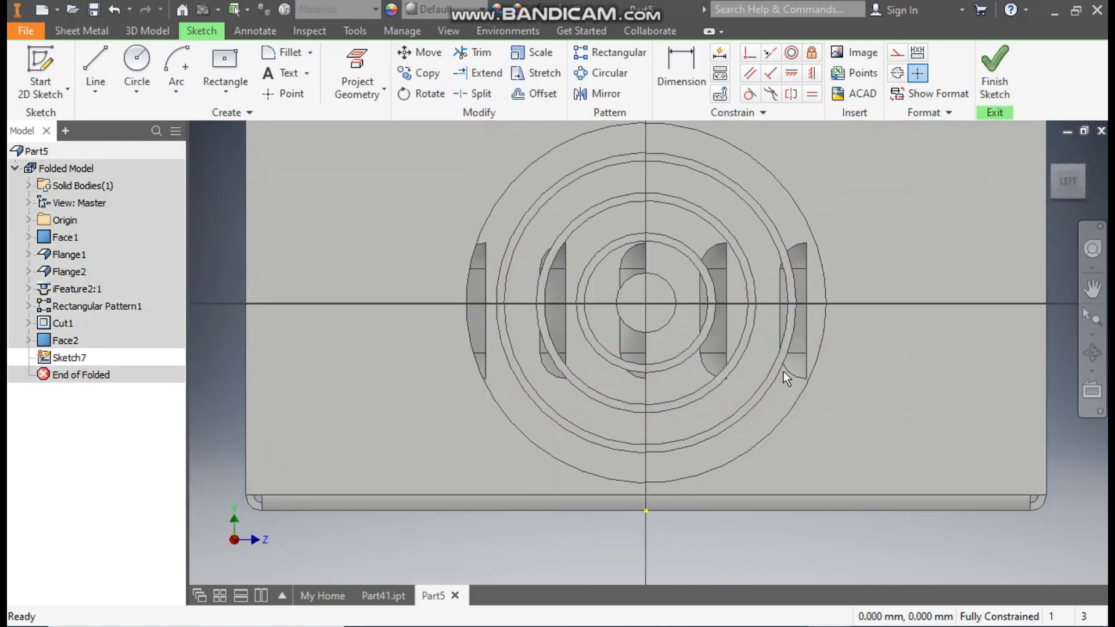
middle_click_drag(469, 210, 453, 249)
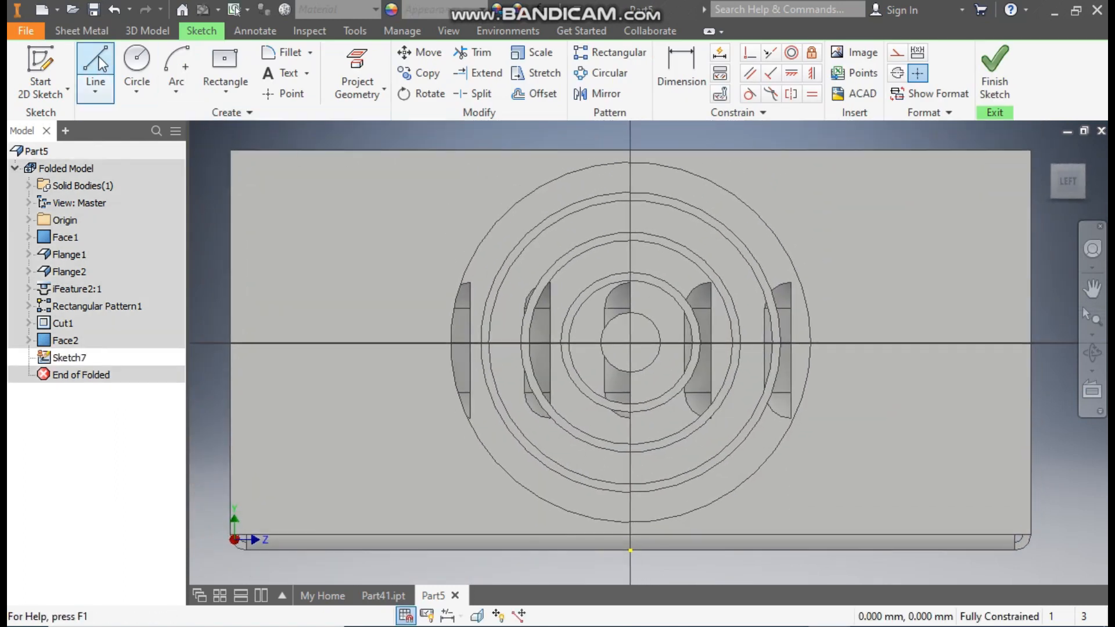
Draw two lines meeting at the grille's center, one from the circular opening's highest point and one to its lowest point
left_click(98, 59)
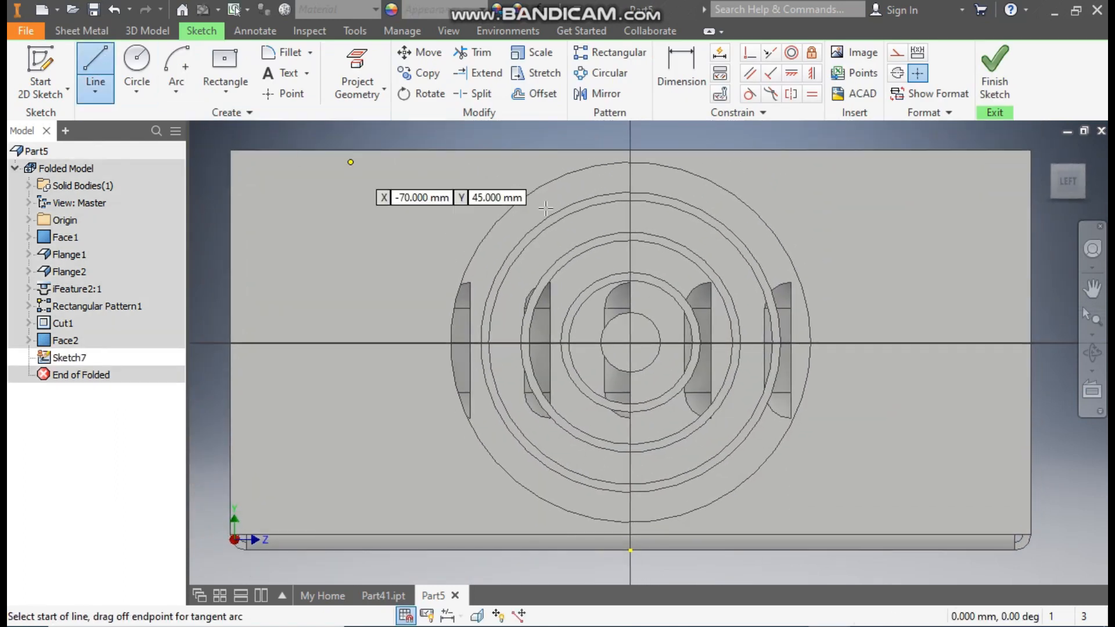
left_click(631, 164)
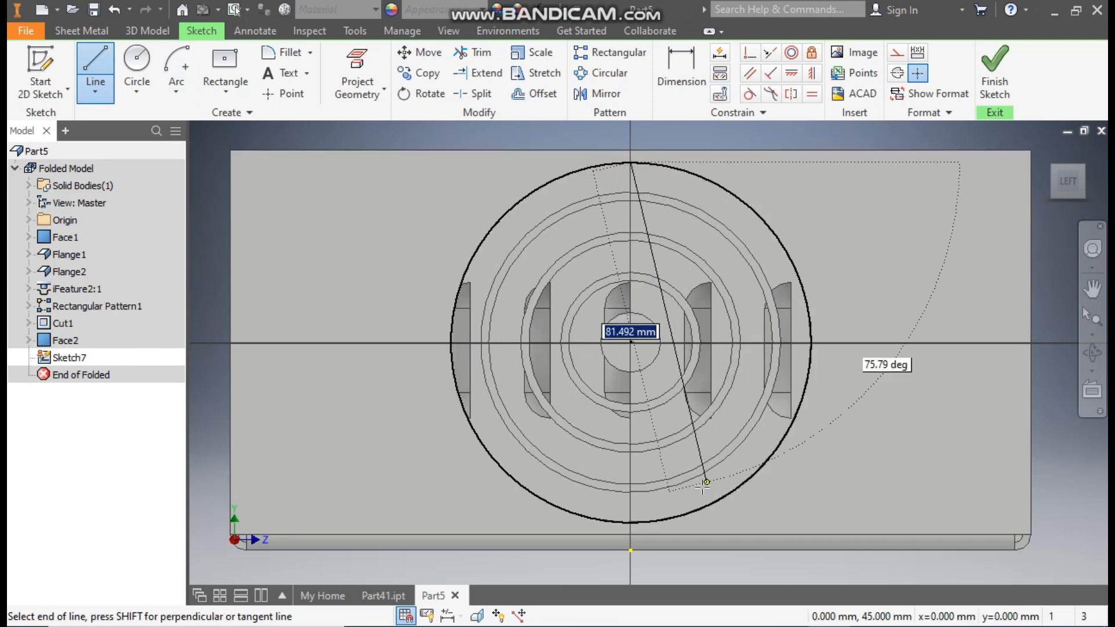
left_click(629, 343)
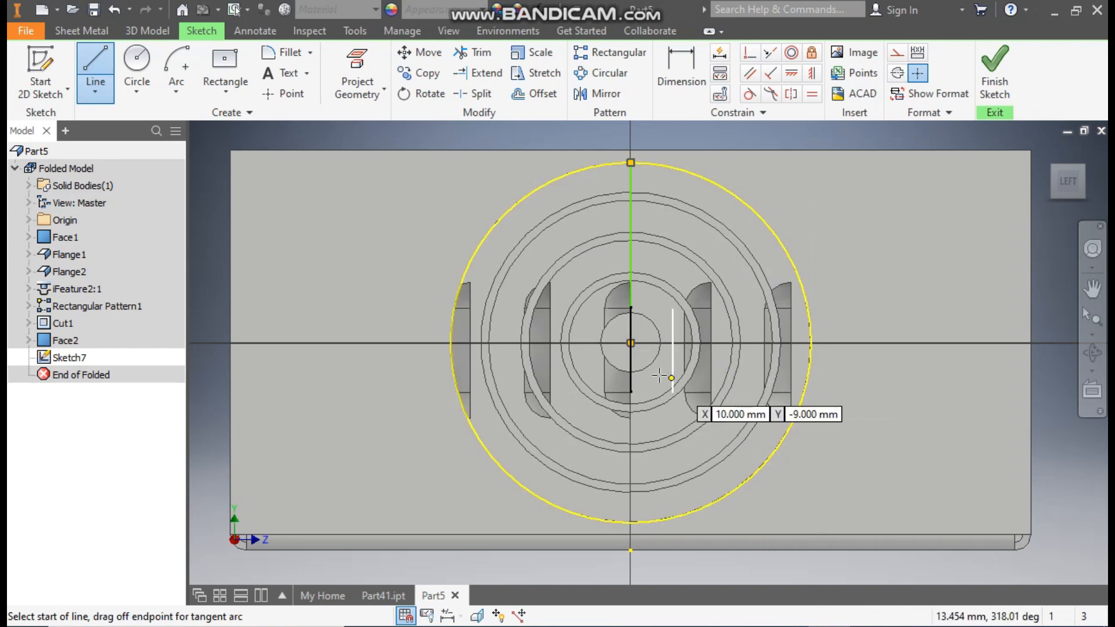
left_click(629, 343)
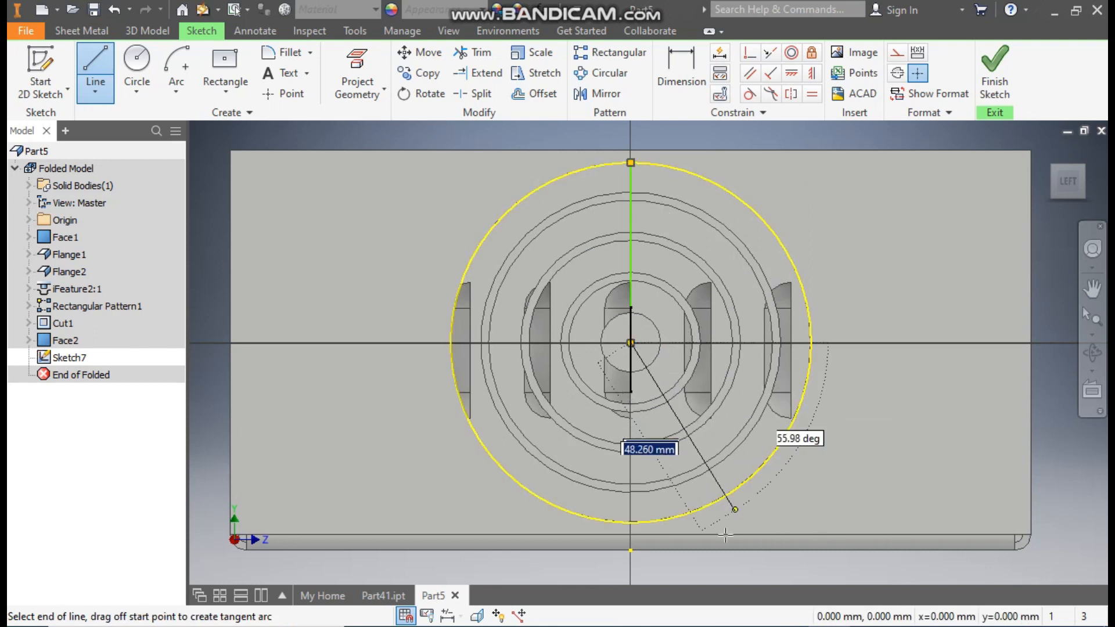
left_click(631, 522)
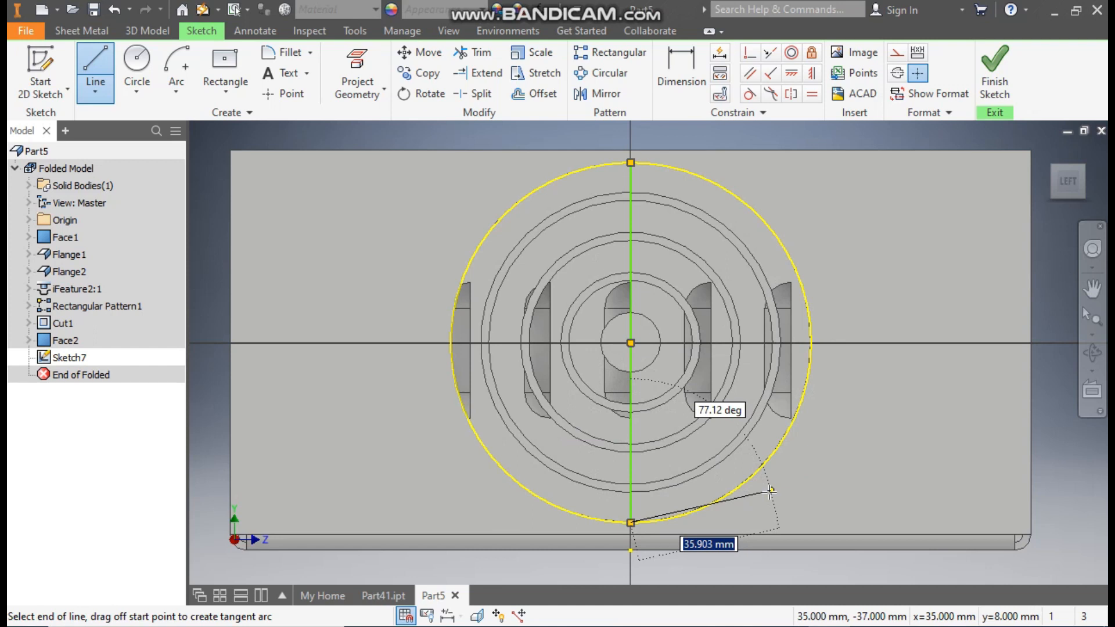
key("Escape")
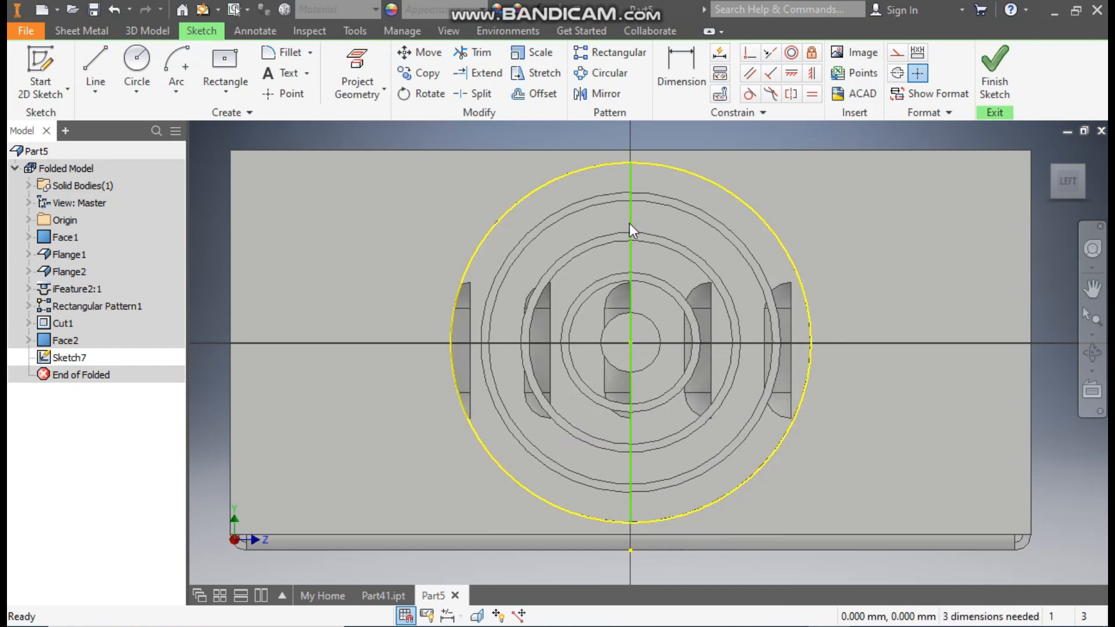
Apply a vertical constraint to the lower of the two lines through the grille's center
left_click_drag(632, 226, 670, 399)
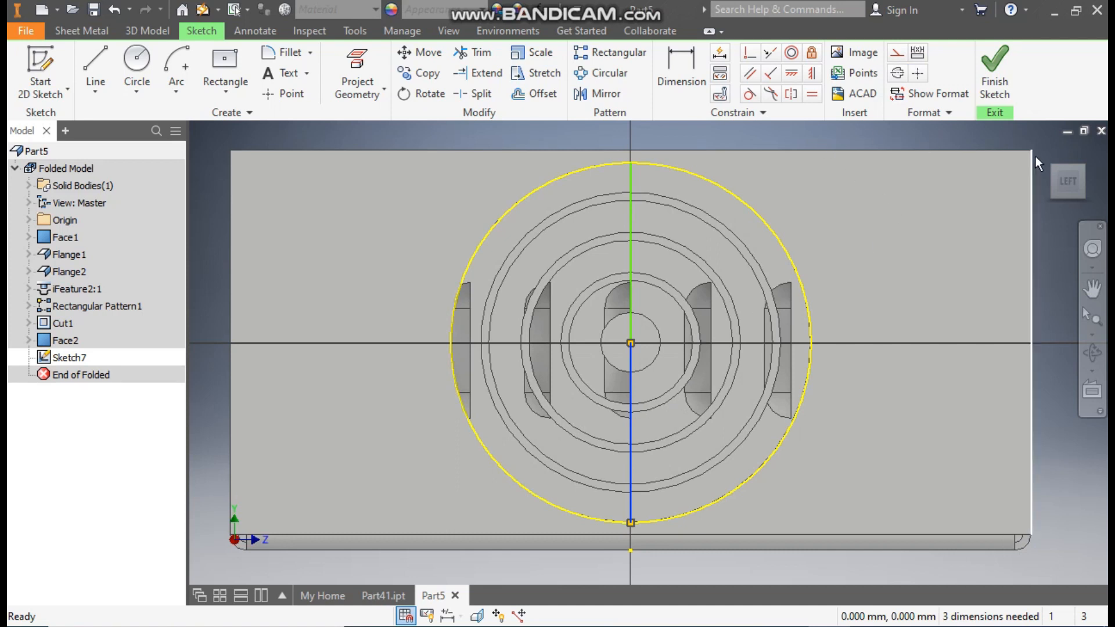
left_click(1052, 165)
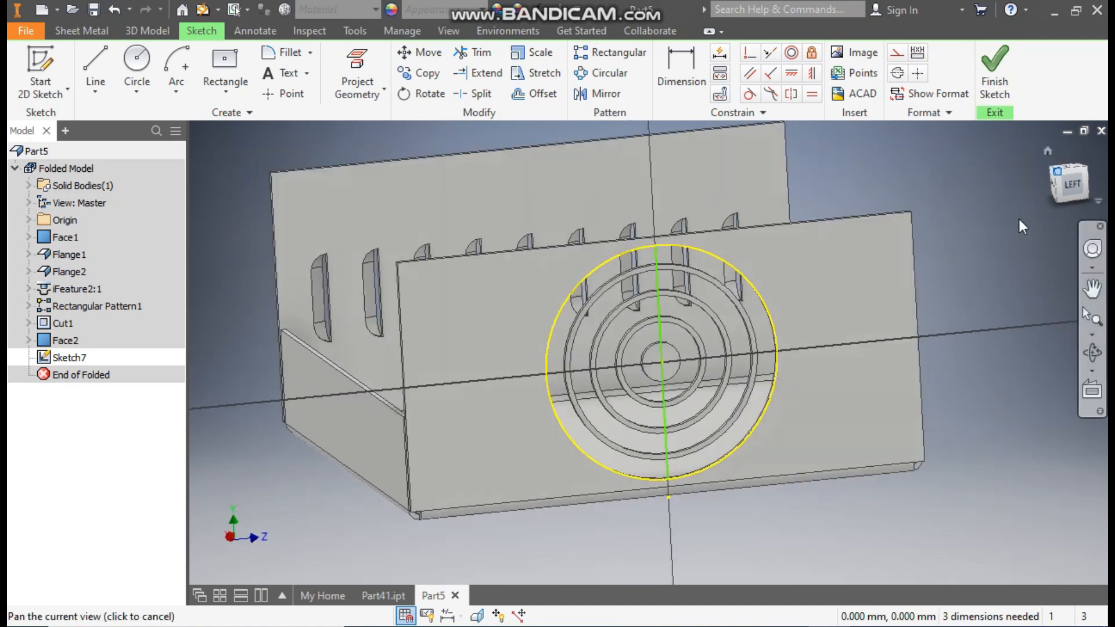
scroll(769, 432, "down", 3)
left_click_drag(755, 342, 790, 326)
scroll(777, 450, "down", 3)
left_click(735, 513)
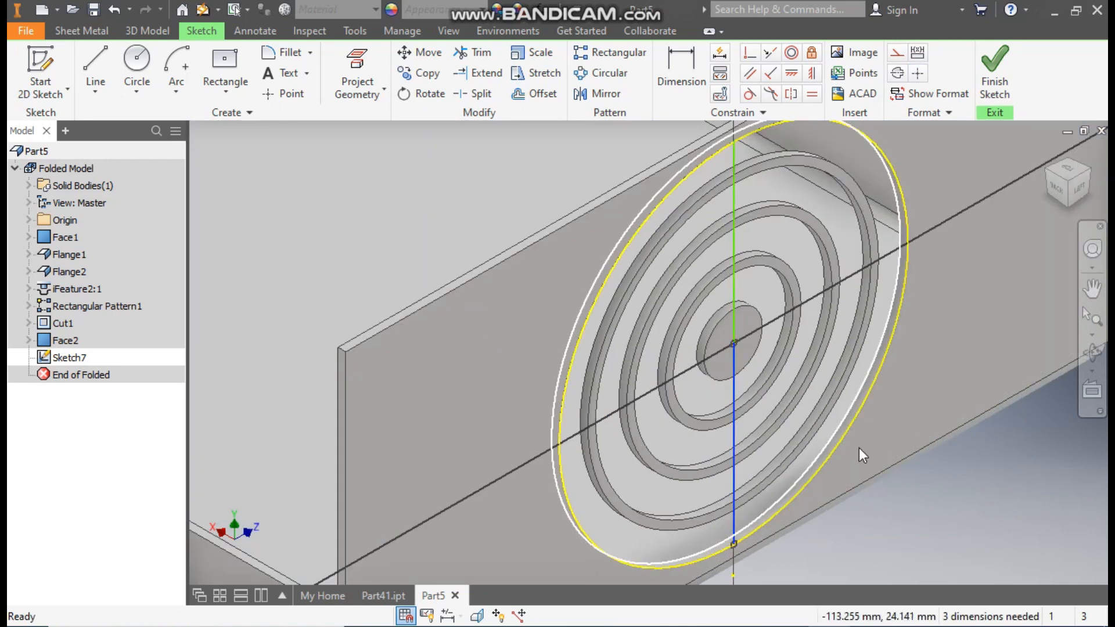
left_click(812, 73)
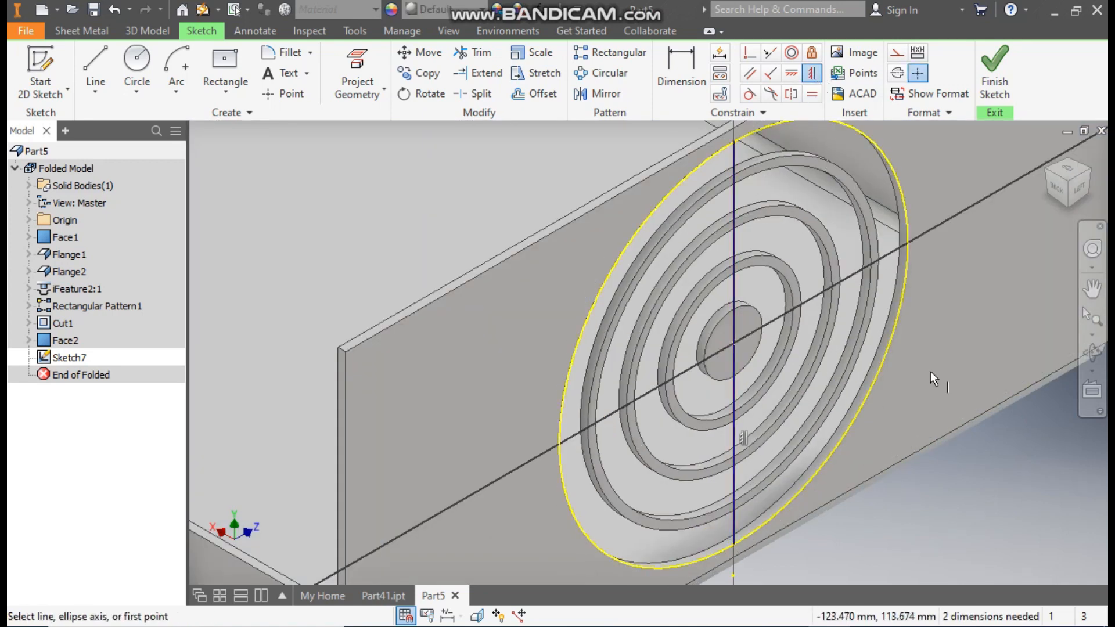
scroll(921, 433, "up", 2)
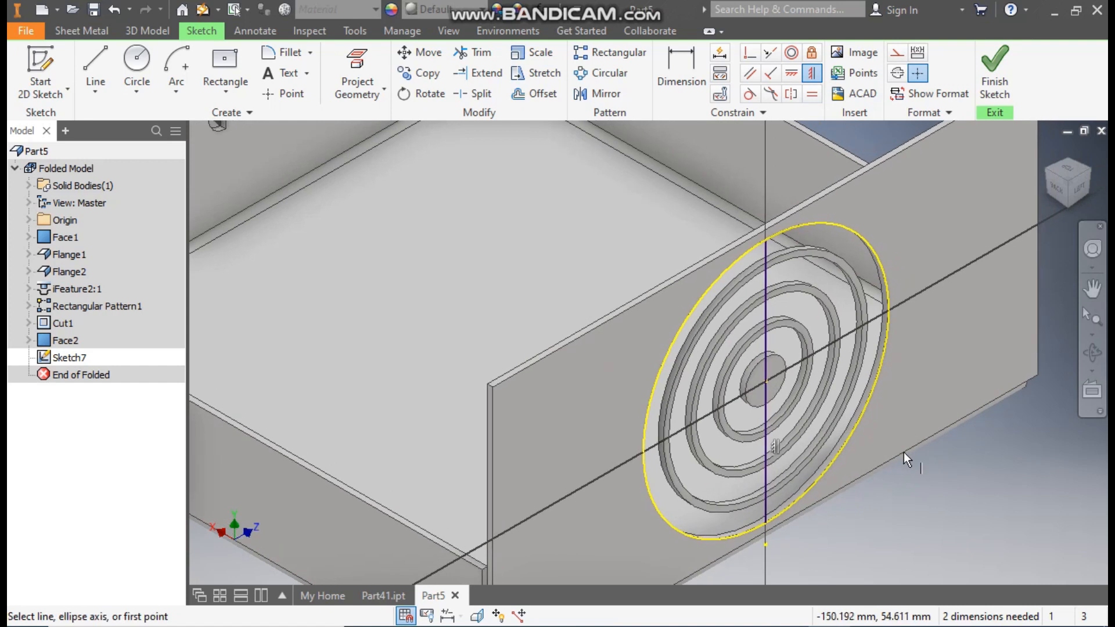
key("Escape")
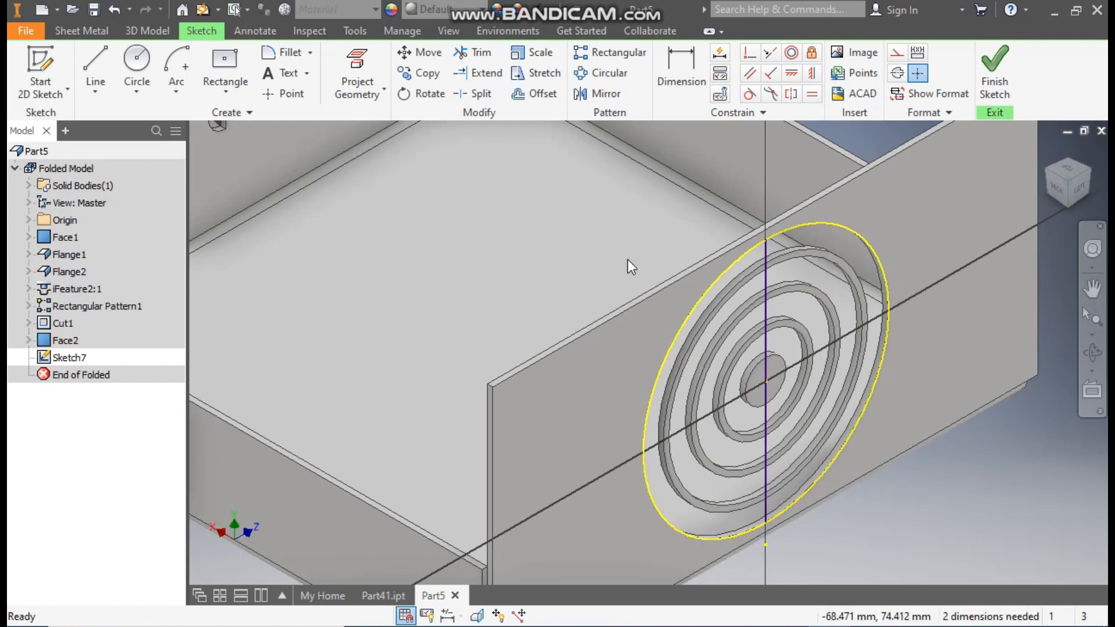
Offset the vertical center lines by 1 mm to each side to outline a grille spoke
scroll(763, 284, "down", 2)
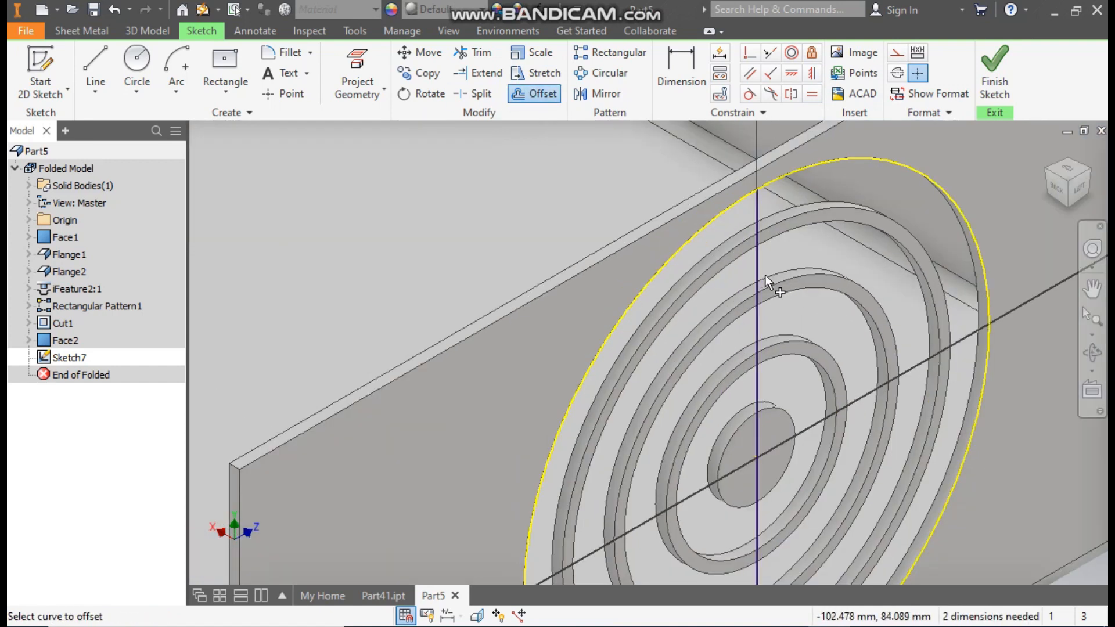
left_click(758, 276)
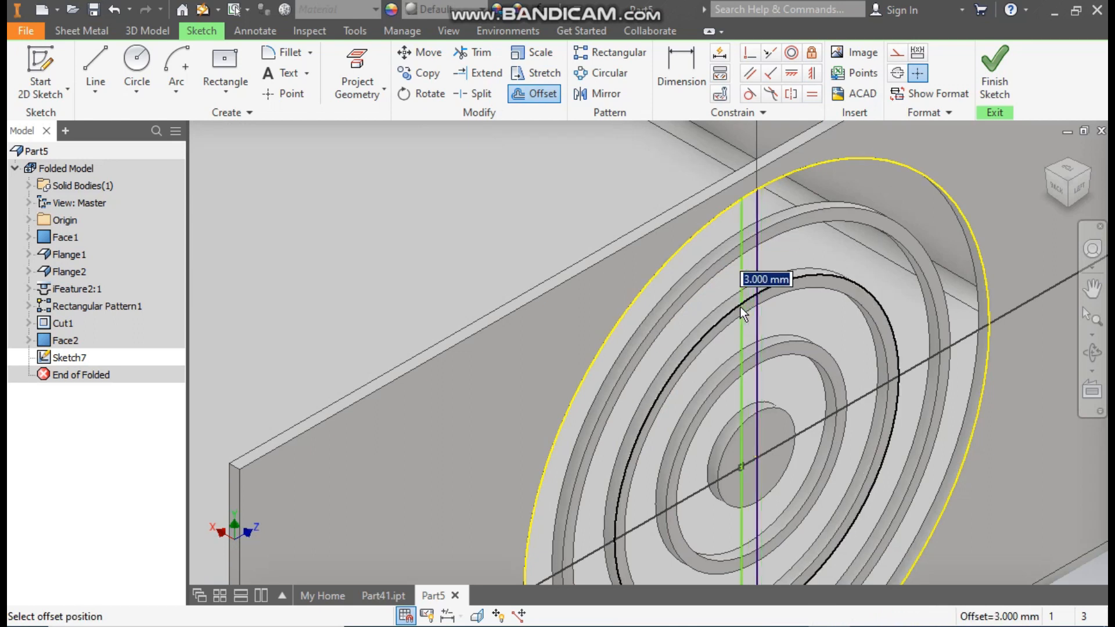
left_click(736, 277)
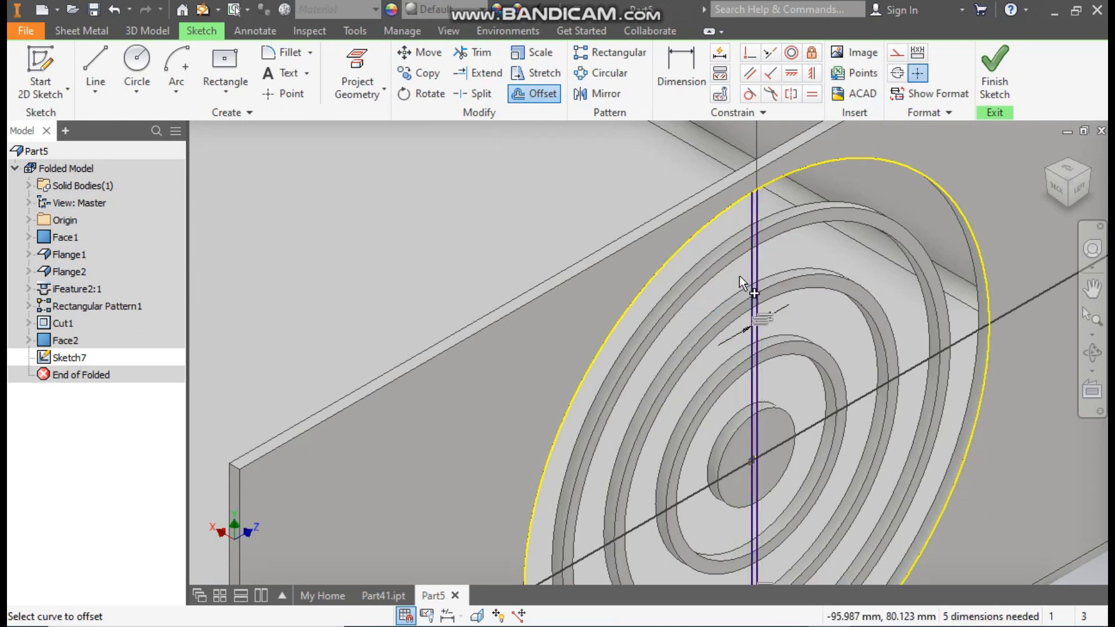
scroll(761, 266, "down", 2)
left_click(749, 285)
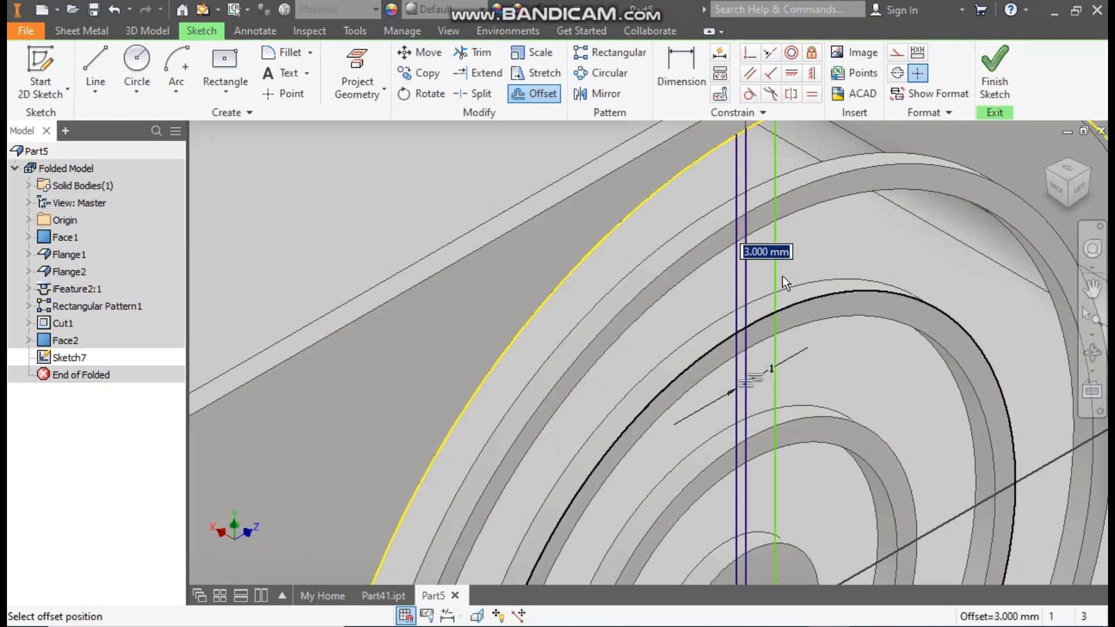
type("1")
key("Return")
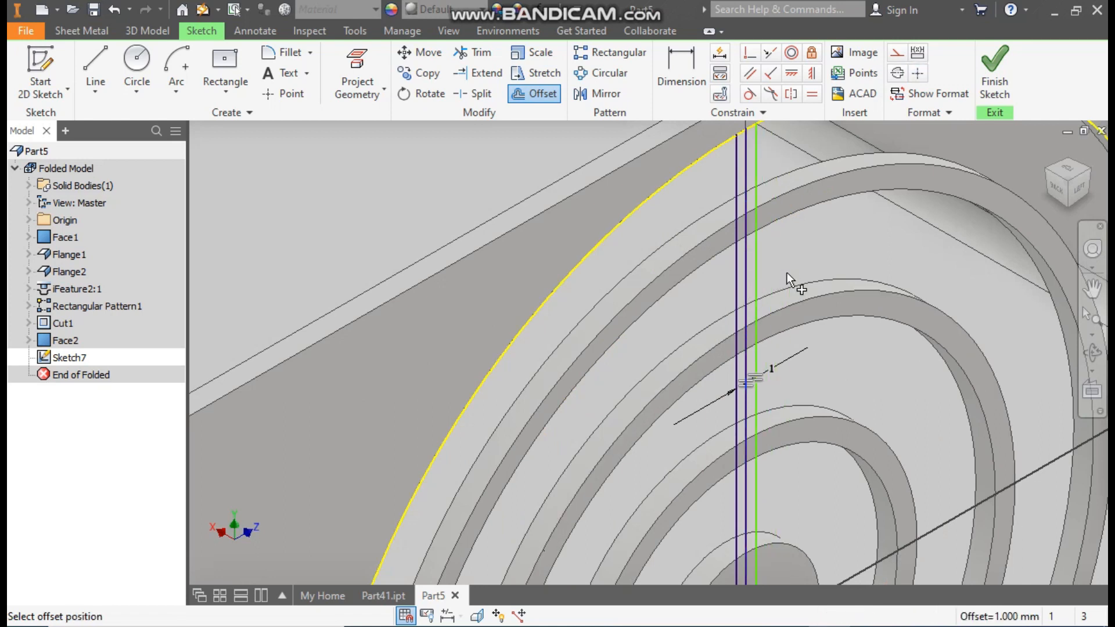
key("Escape")
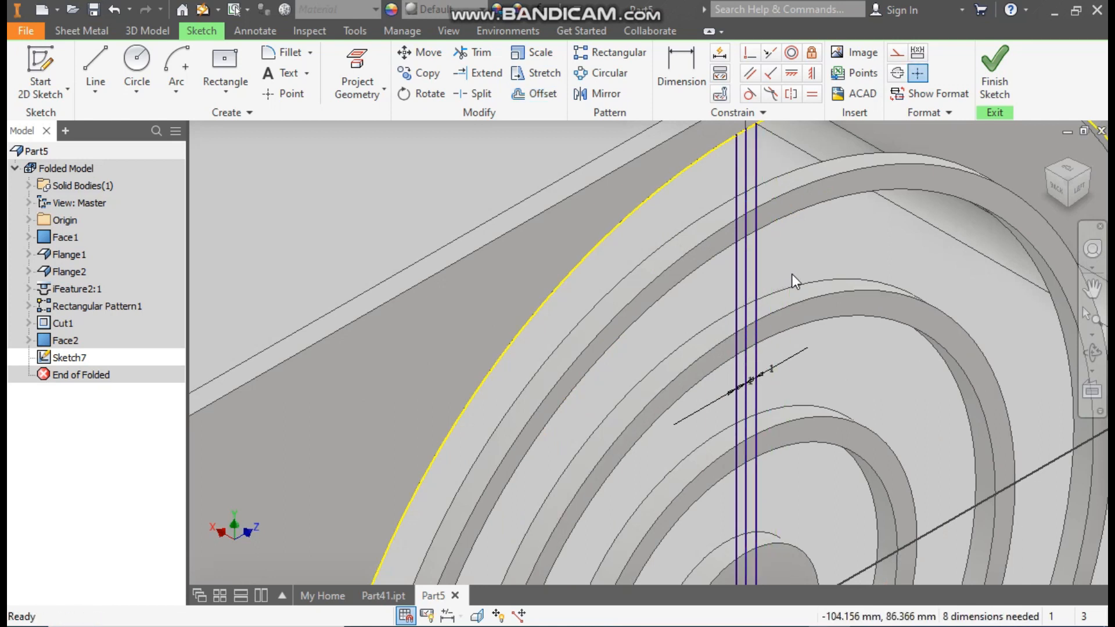
Draw a center-point arc around the grille's center to close the spoke outline's upper end along the circular opening
scroll(780, 386, "up", 2)
scroll(753, 342, "down", 5)
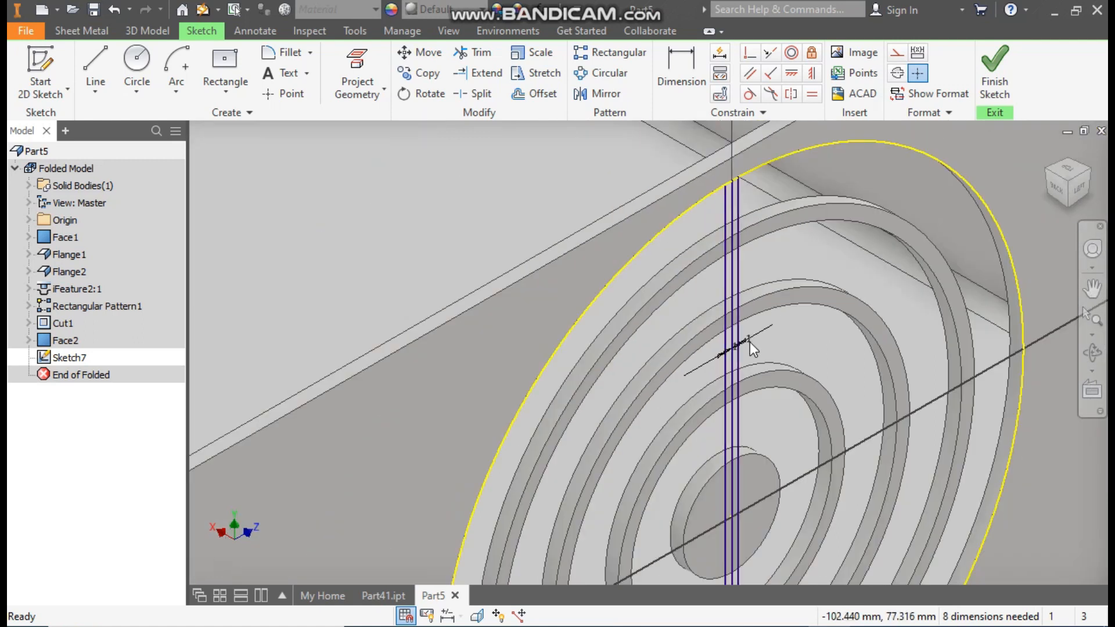
middle_click_drag(799, 224, 783, 227)
scroll(783, 227, "down", 1)
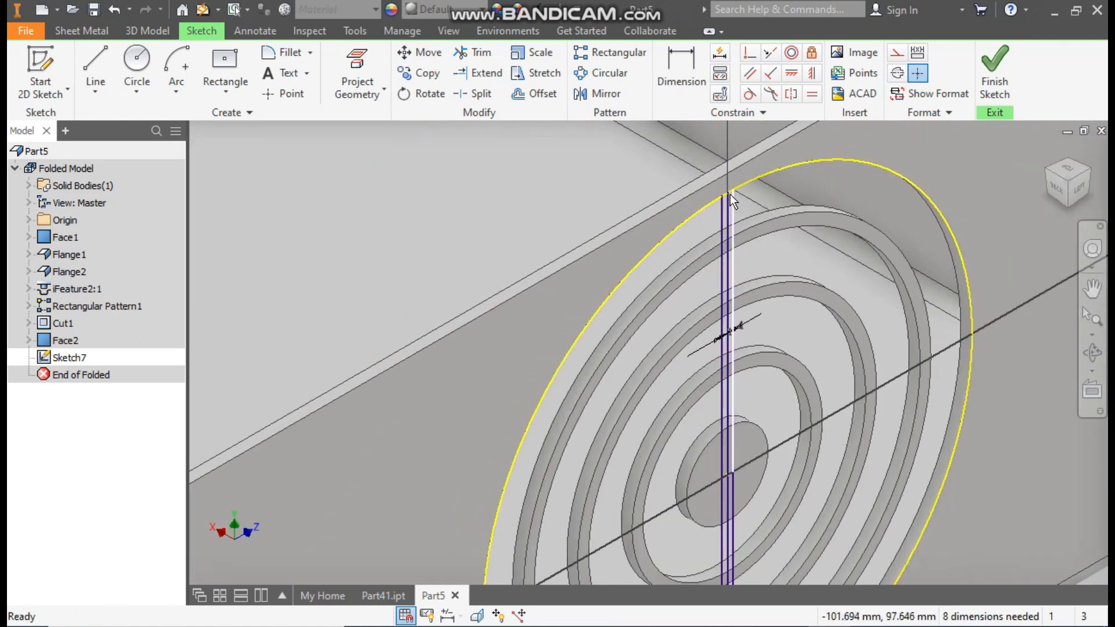
left_click(1079, 191)
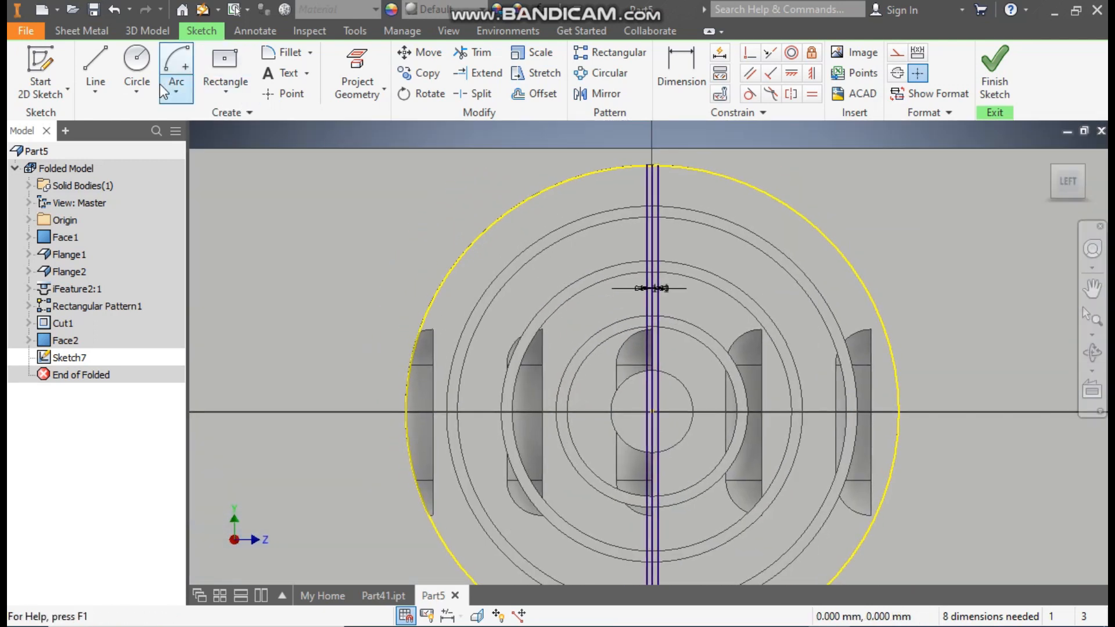
left_click(176, 82)
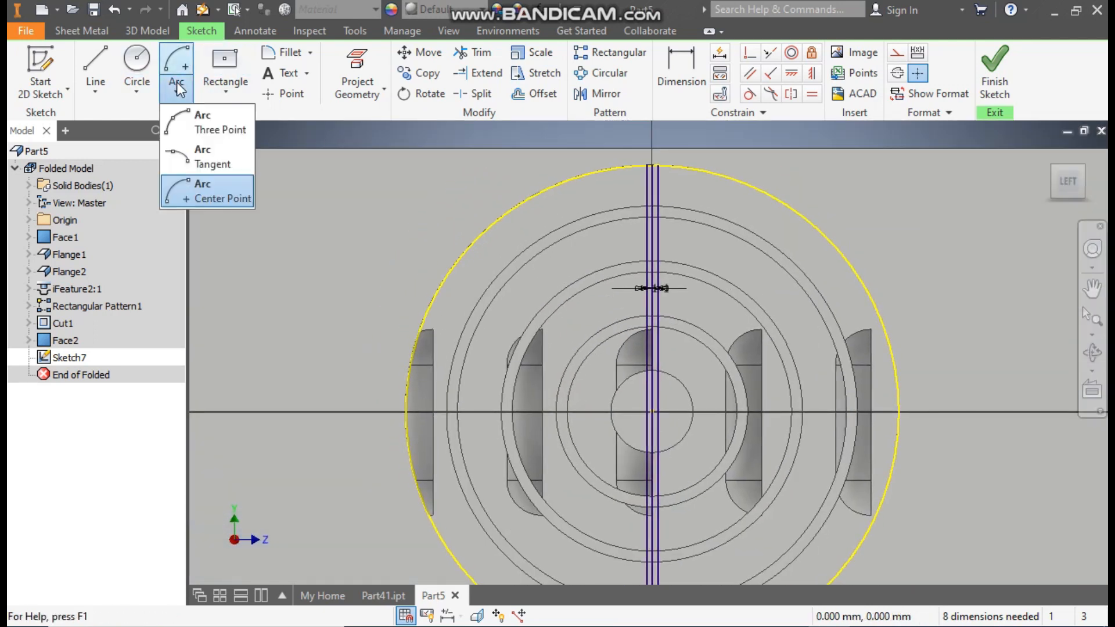
left_click(210, 188)
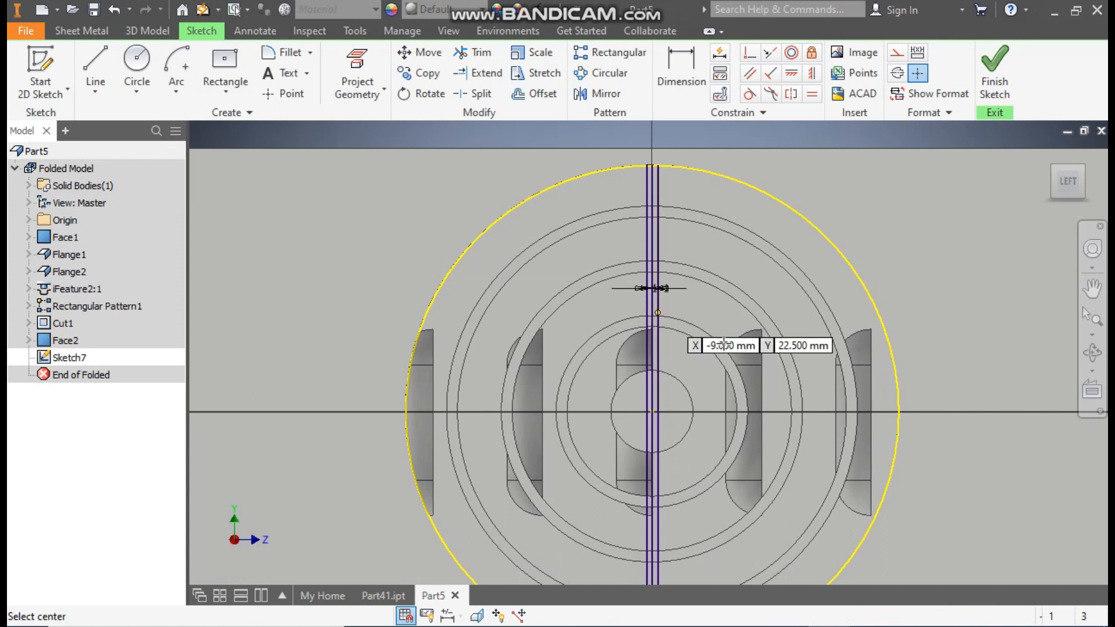
left_click(653, 413)
scroll(644, 169, "up", 5)
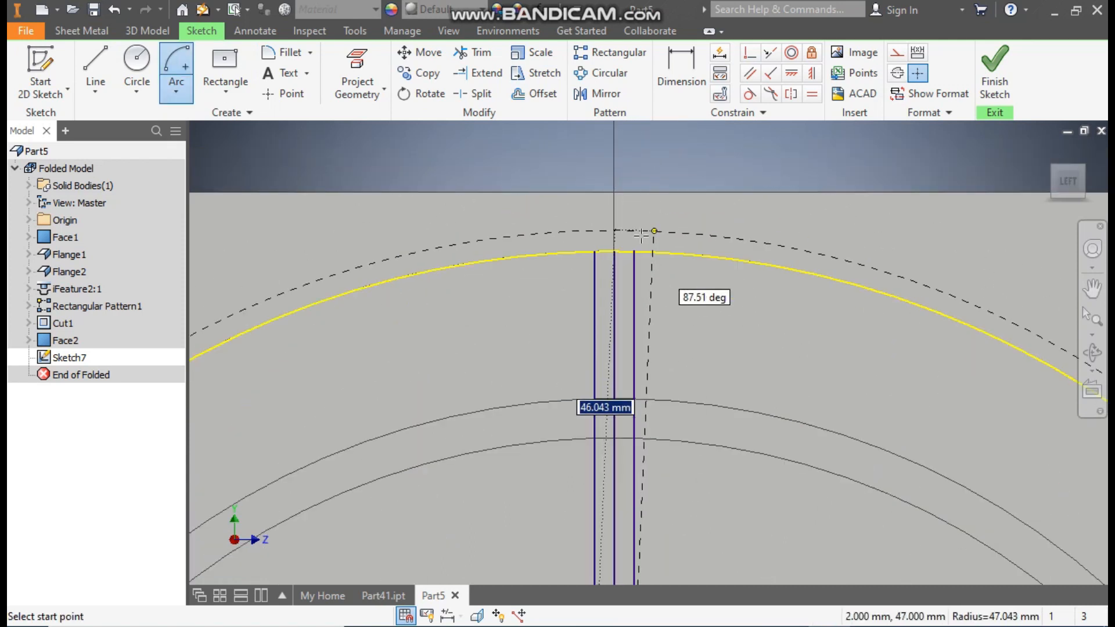
left_click(596, 252)
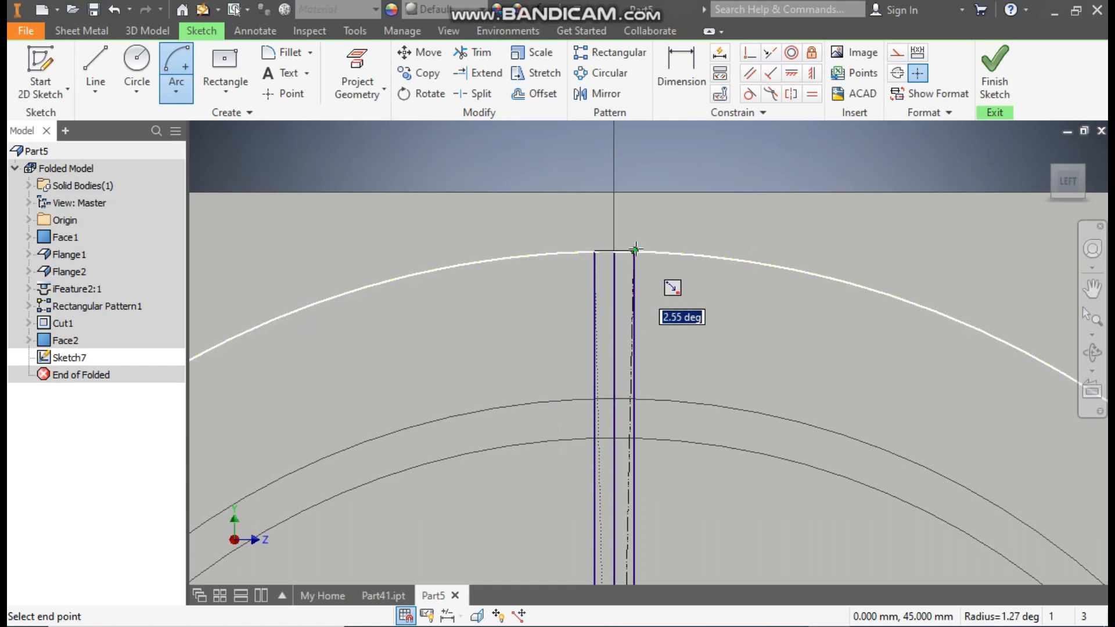
left_click(635, 249)
Close the spoke outline's lower end with a center-point arc around the grille's center, following the circular opening
scroll(639, 244, "down", 5)
scroll(639, 232, "up", 3)
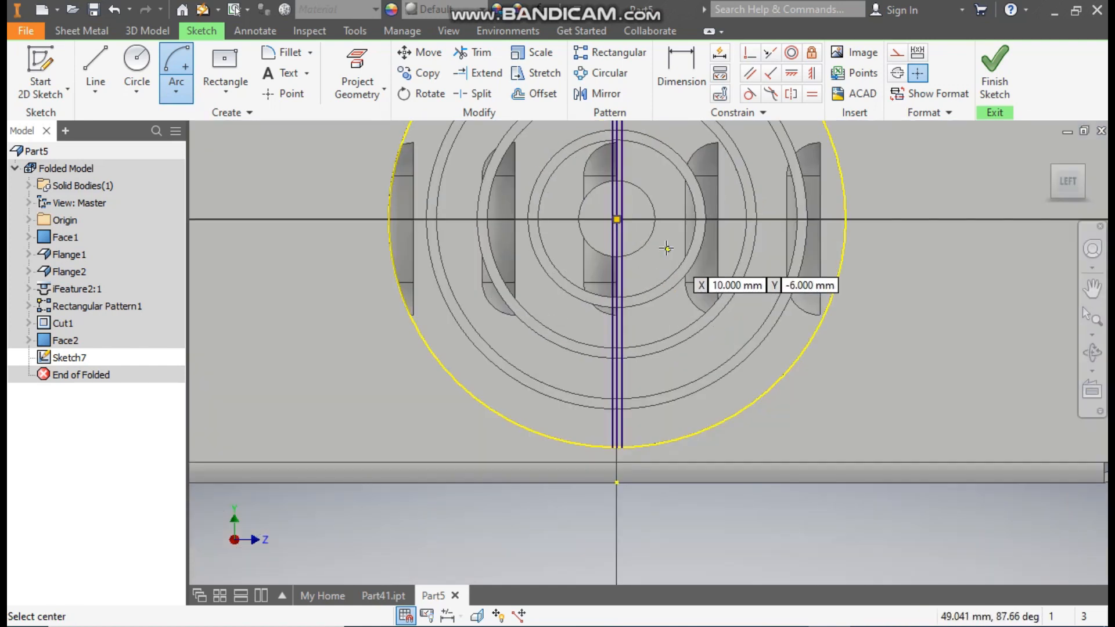
scroll(639, 228, "up", 2)
left_click(601, 214)
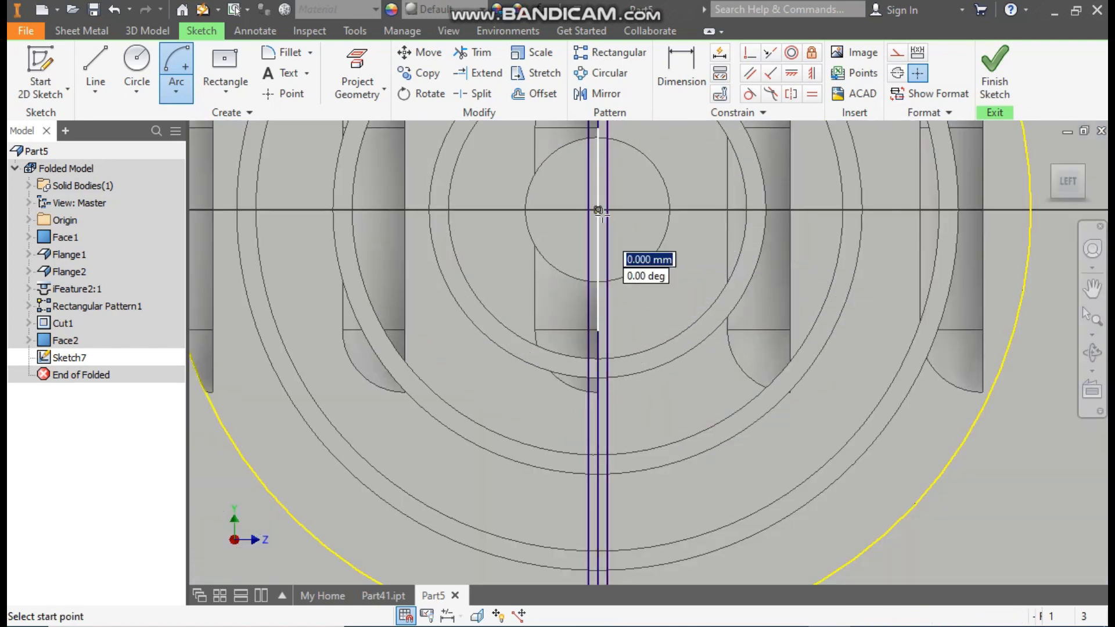
scroll(621, 244, "down", 3)
scroll(617, 390, "up", 4)
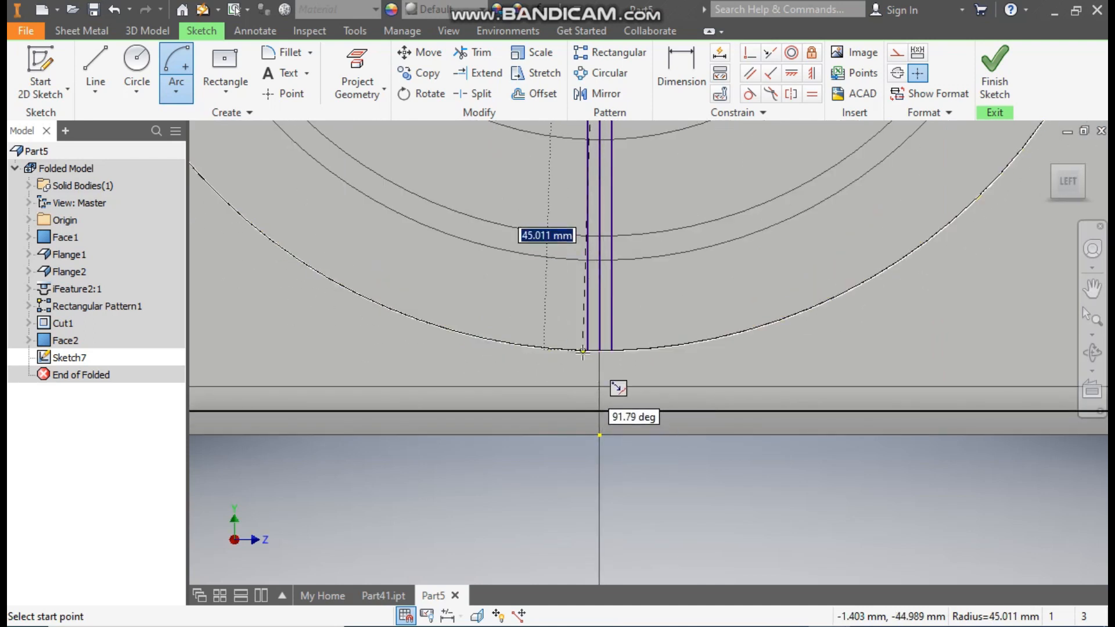
left_click(588, 351)
left_click(612, 350)
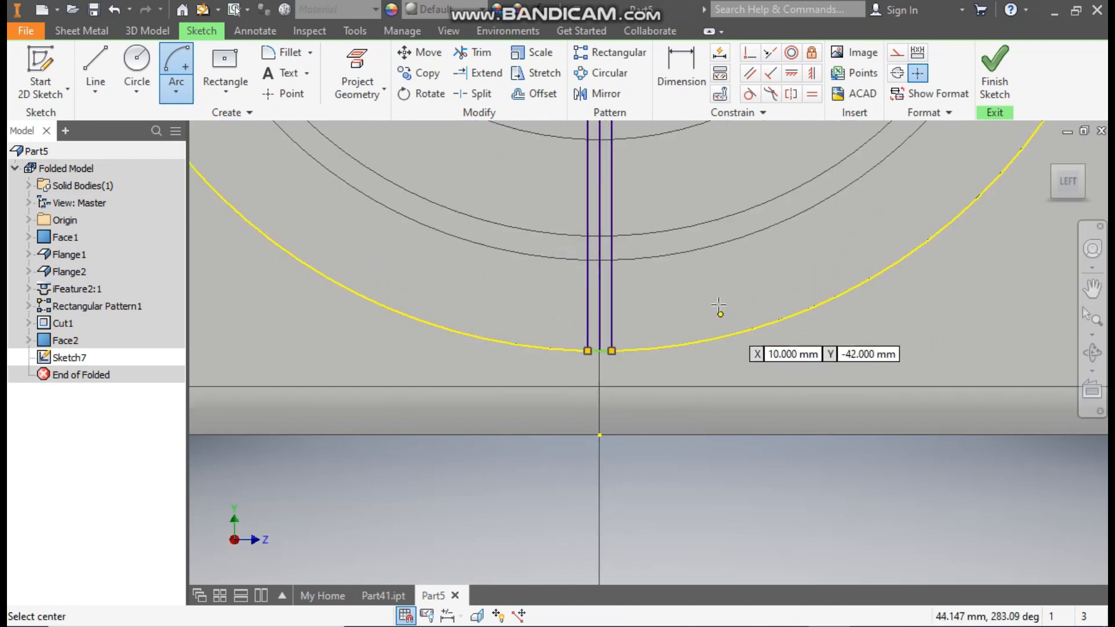
scroll(714, 299, "down", 2)
scroll(714, 299, "down", 4)
left_click(1005, 67)
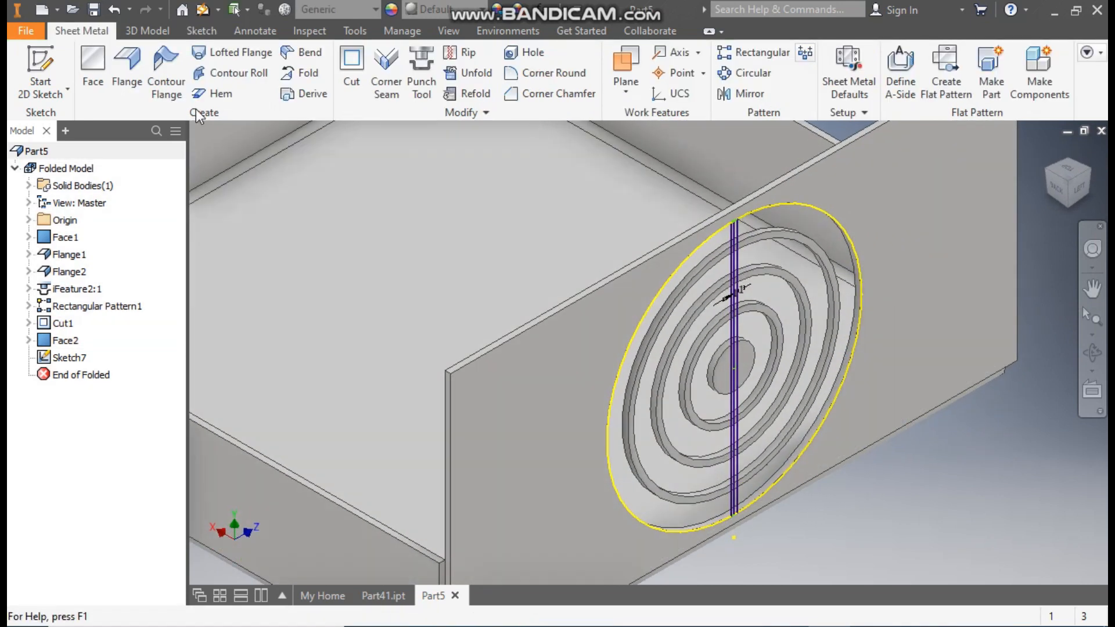
left_click(95, 65)
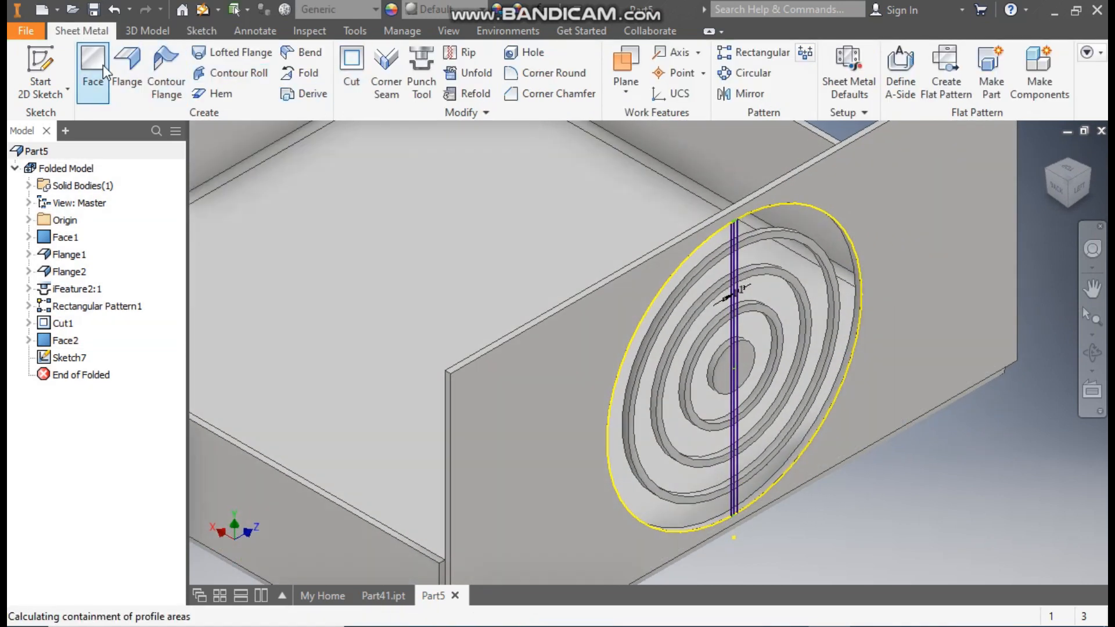
scroll(733, 228, "up", 5)
left_click(749, 214)
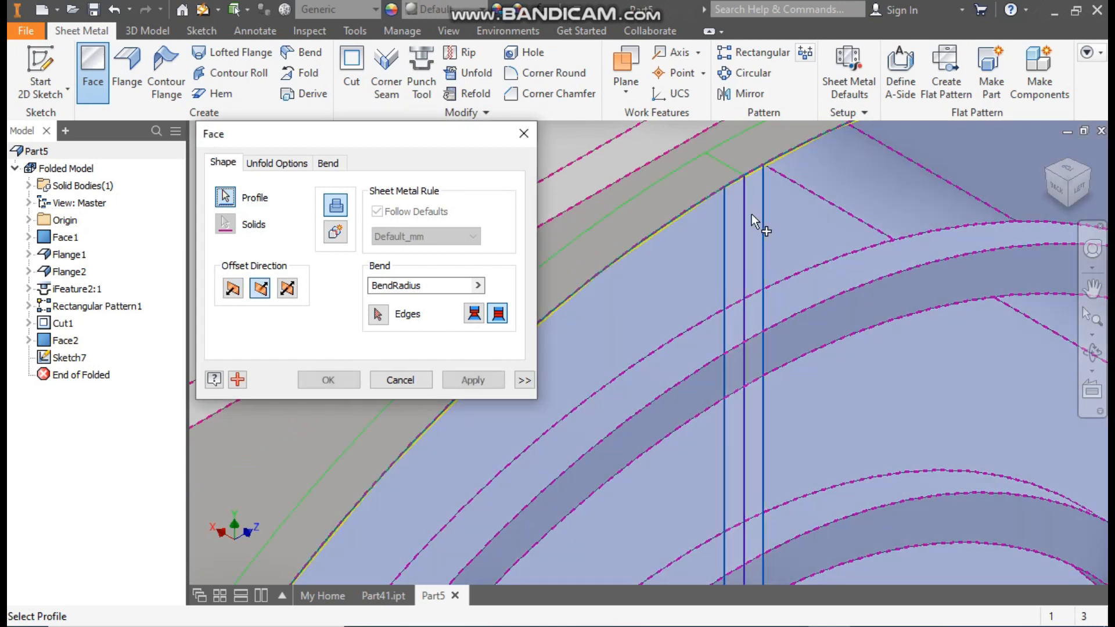
left_click(407, 382)
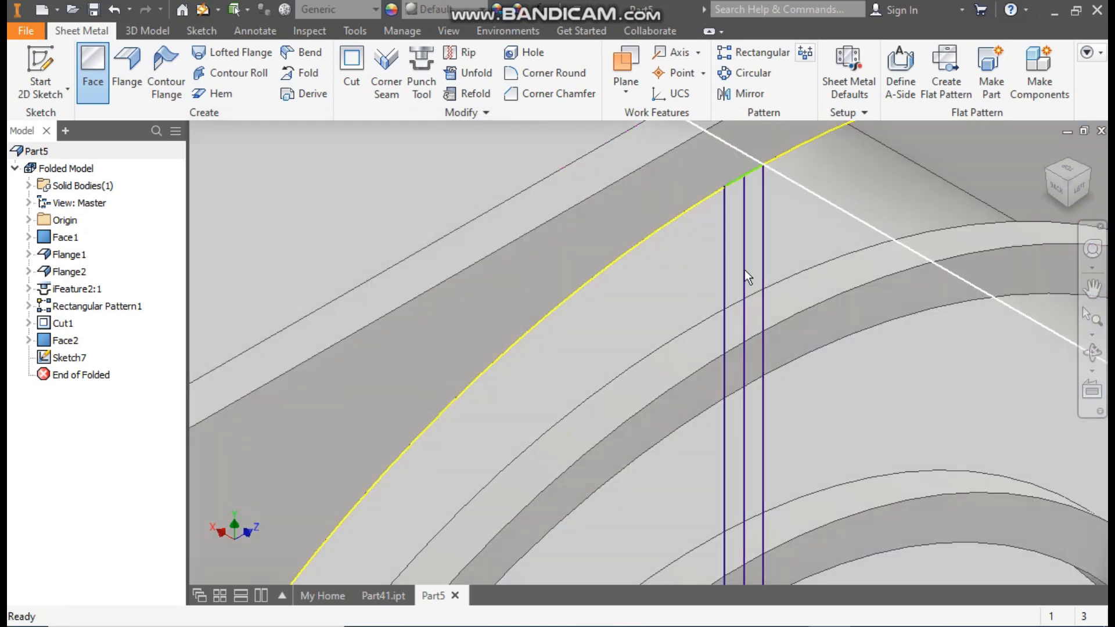
scroll(742, 183, "down", 4)
Reopen the spoke sketch and convert the projected circle of the grille opening to construction geometry
double_click(137, 357)
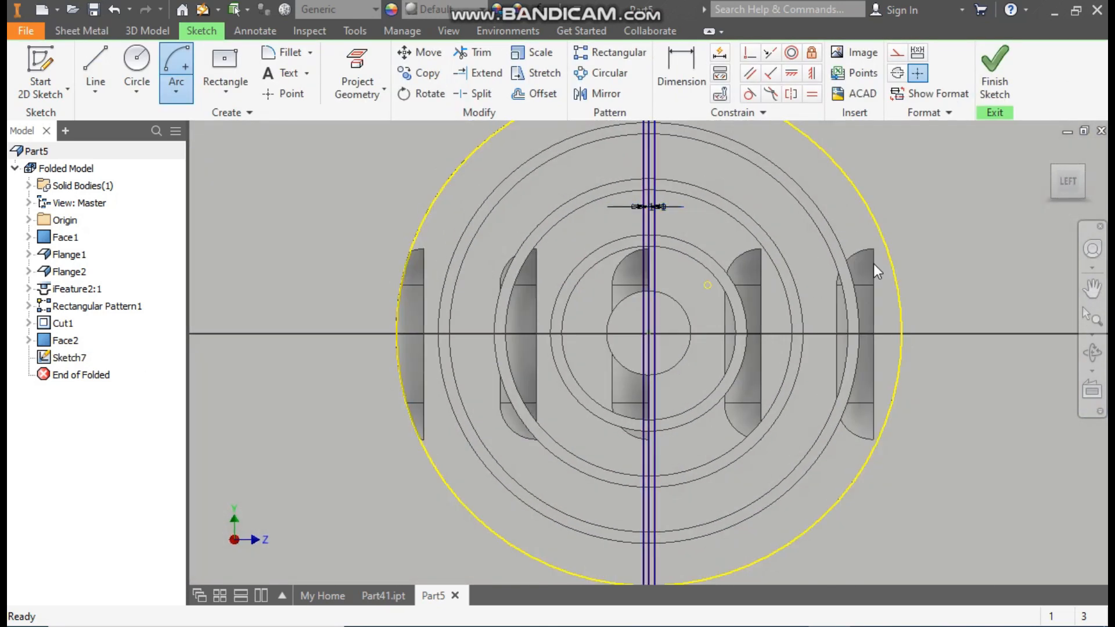
left_click(858, 189)
scroll(908, 227, "down", 1)
middle_click_drag(908, 227, 905, 254)
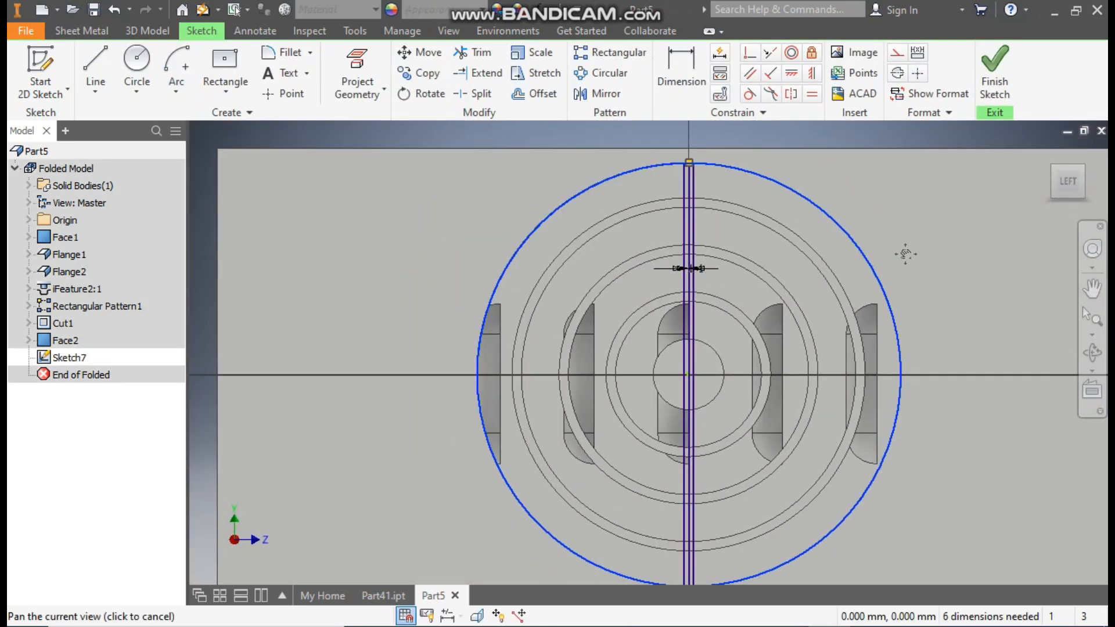
left_click(897, 55)
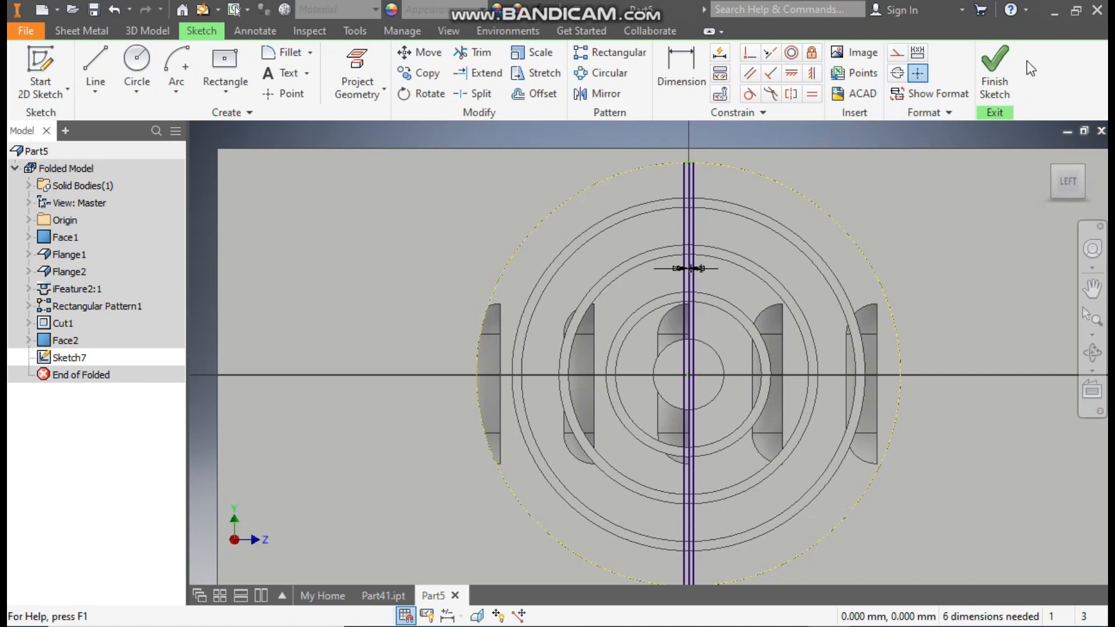
Finish the sketch and create a sheet metal Face from the vertical spoke profile across the grille
left_click(994, 67)
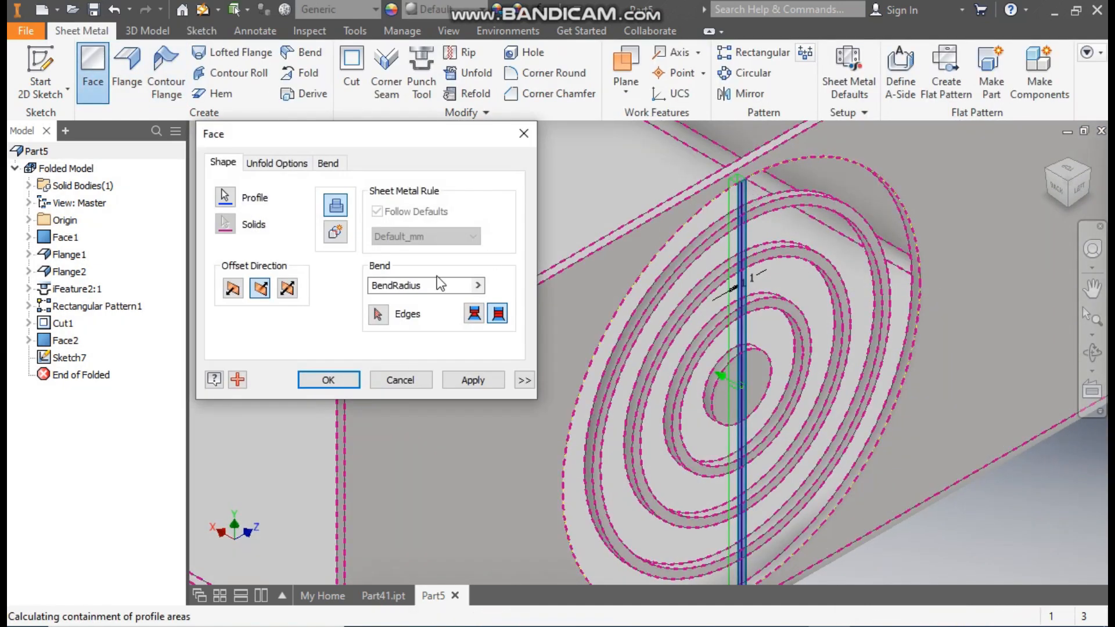
left_click(337, 381)
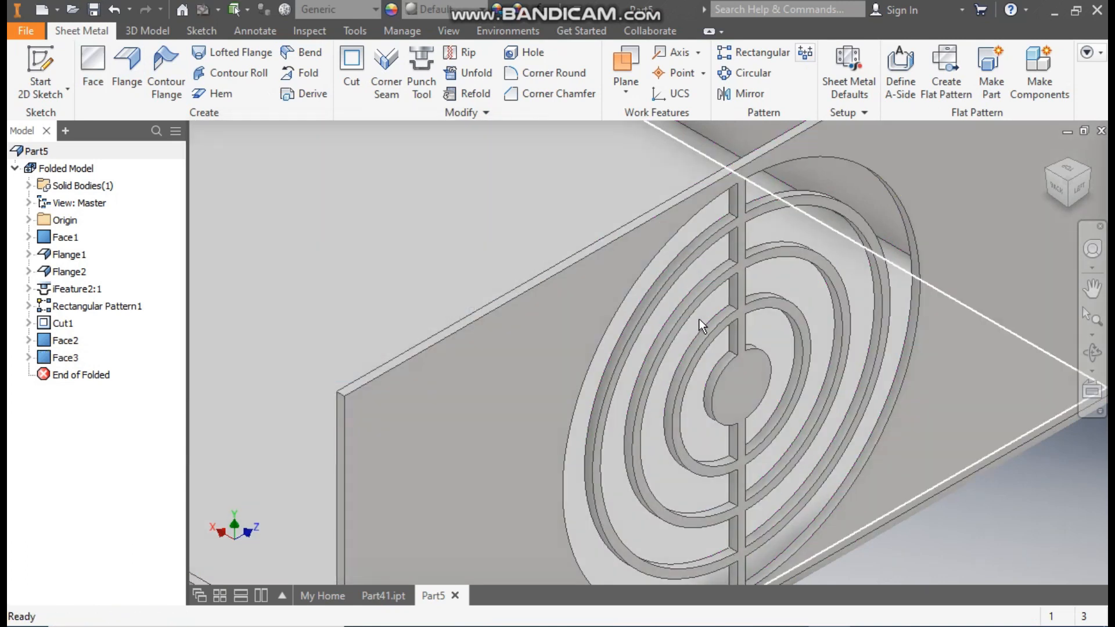
scroll(759, 264, "down", 4)
middle_click_drag(761, 264, 758, 238)
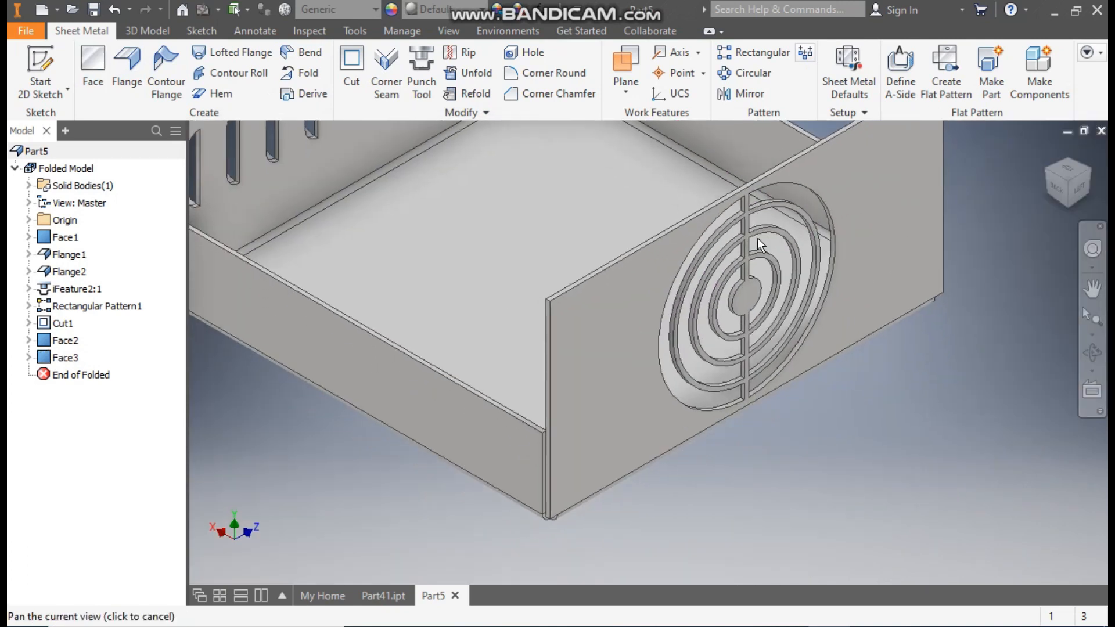
middle_click_drag(851, 451, 852, 500)
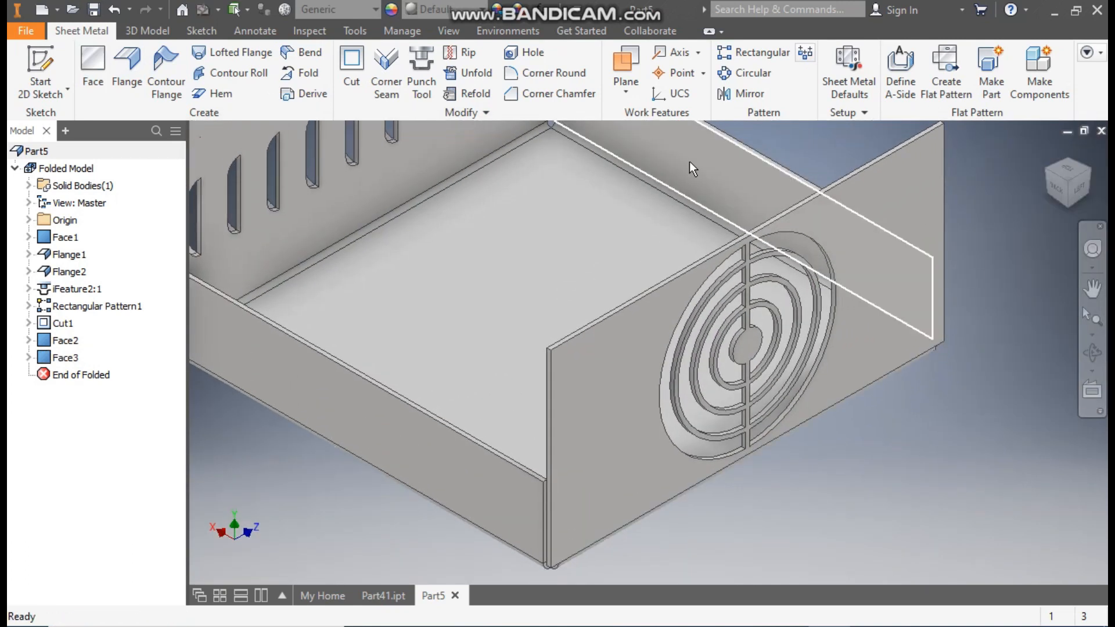
Create a circular pattern of the spoke face around the grille rings' axis with 8 occurrences over 360 deg
left_click(751, 73)
left_click(69, 357)
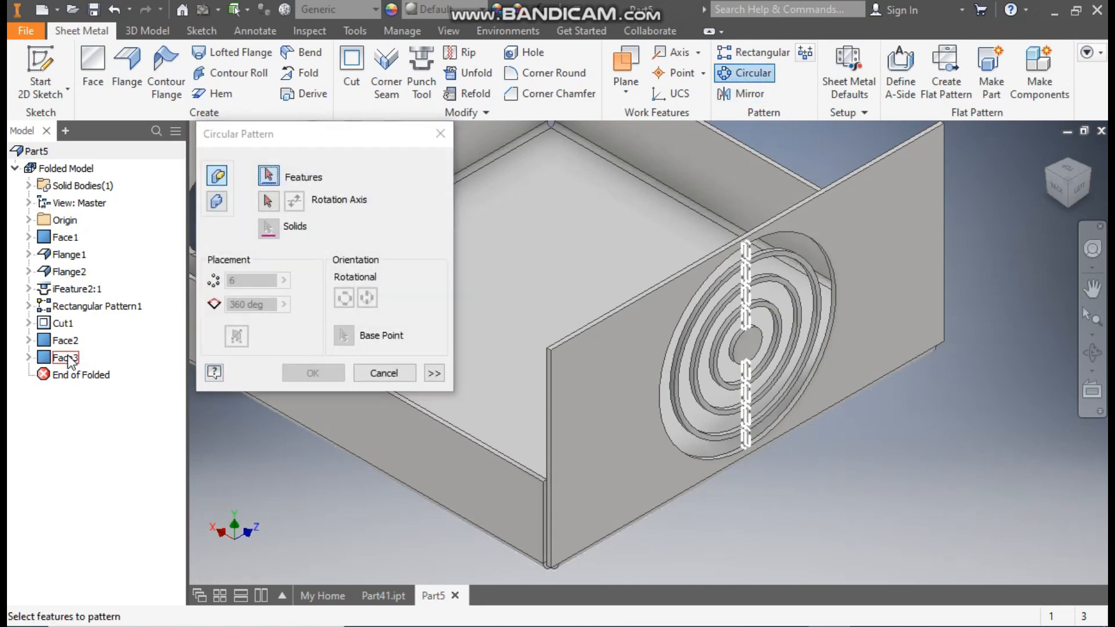
left_click(269, 202)
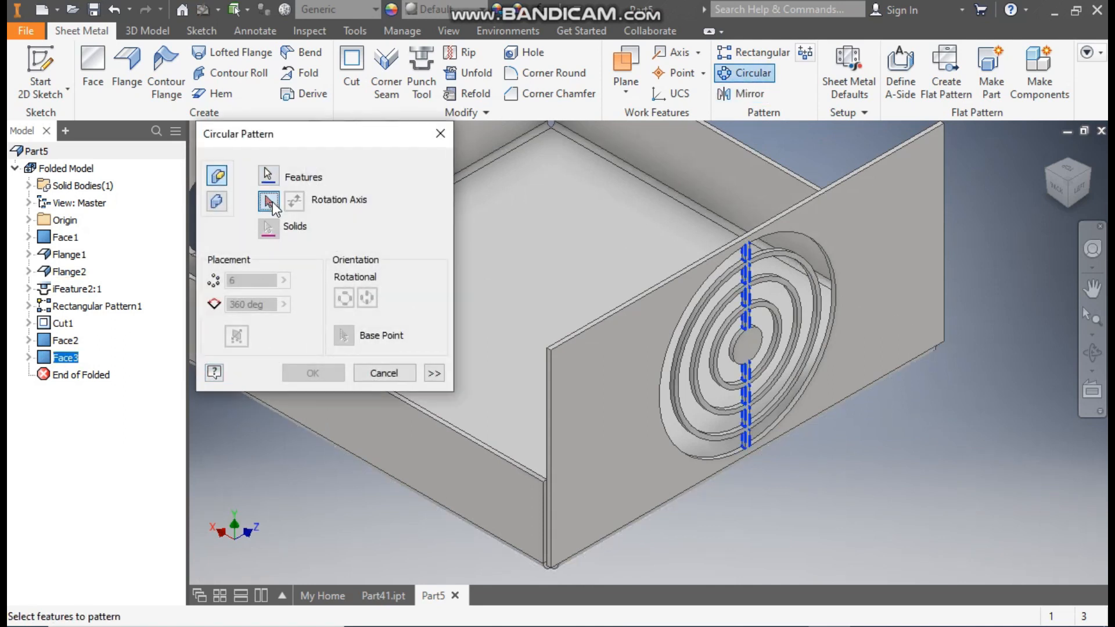
scroll(780, 259, "up", 4)
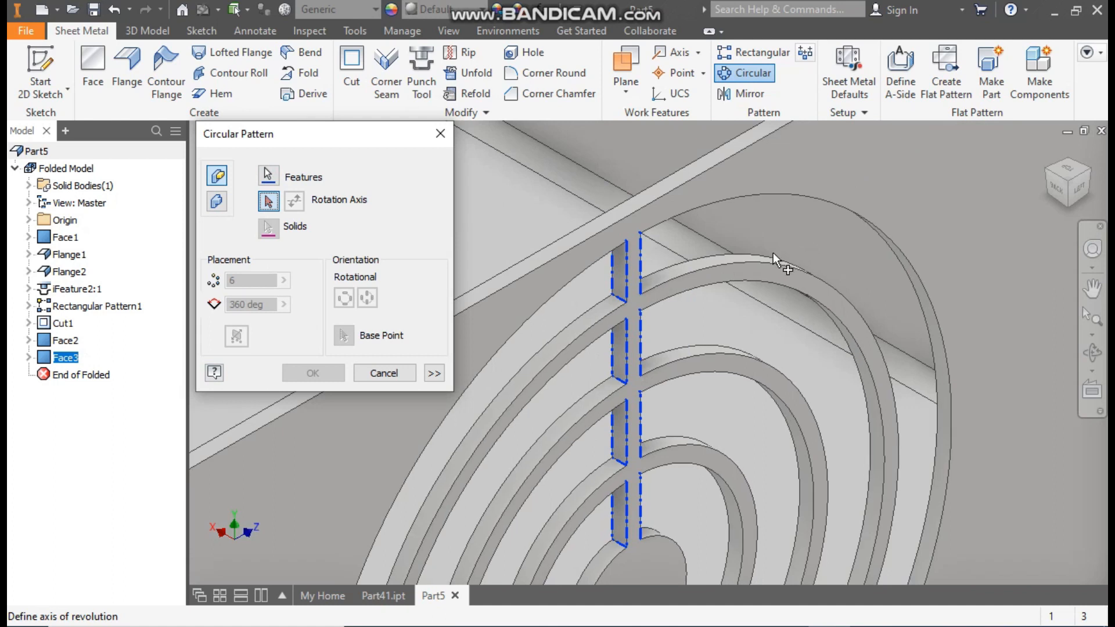
left_click(741, 259)
scroll(824, 240, "down", 4)
type("8")
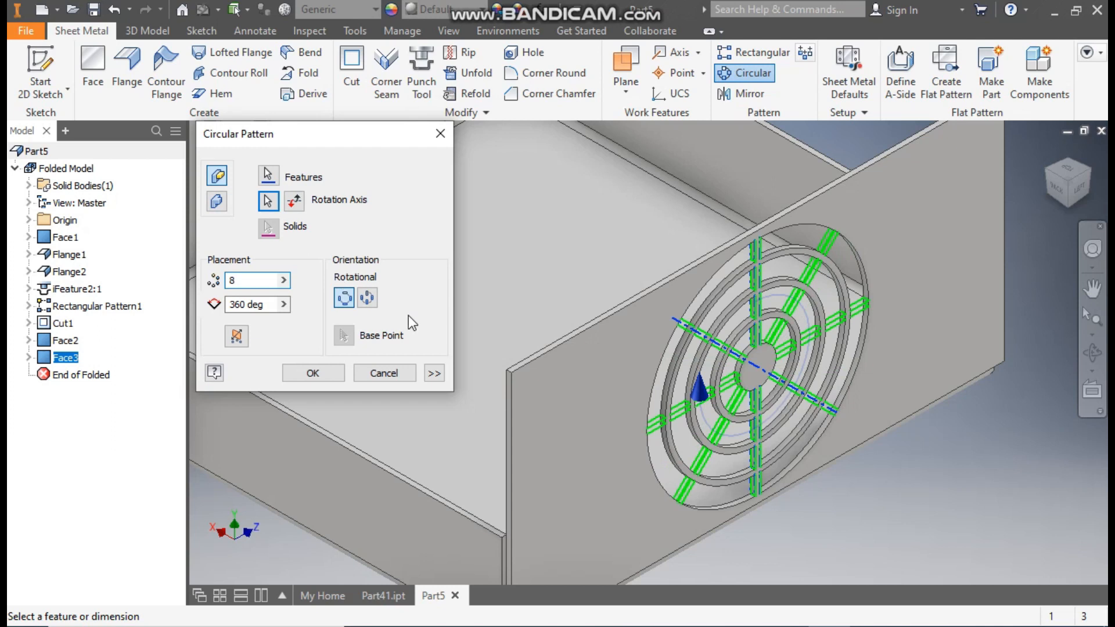
left_click(313, 373)
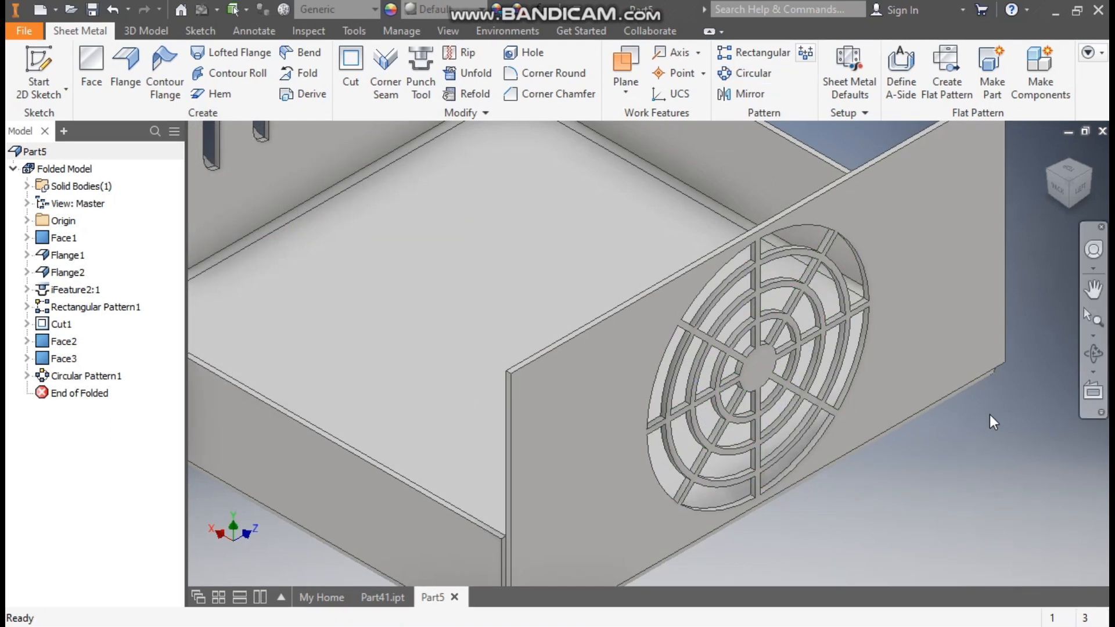
Inspect Part5 with its fan grille, and compare it with the remaining features of the Part41 reference
left_click(1094, 289)
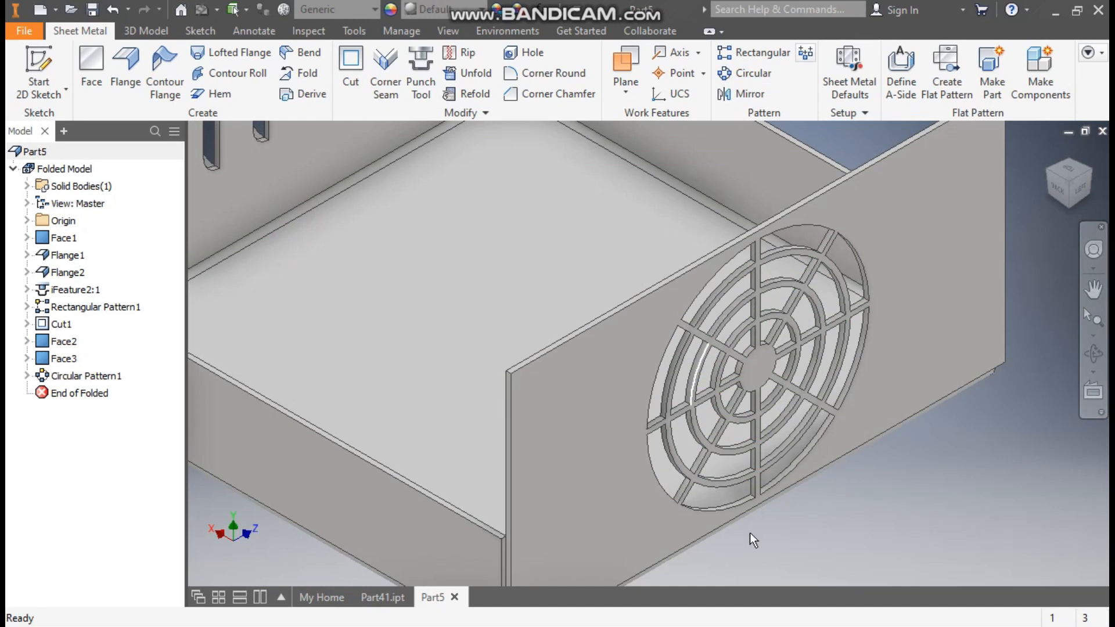
left_click_drag(895, 394, 901, 396)
scroll(901, 398, "up", 3)
middle_click_drag(900, 398, 931, 447)
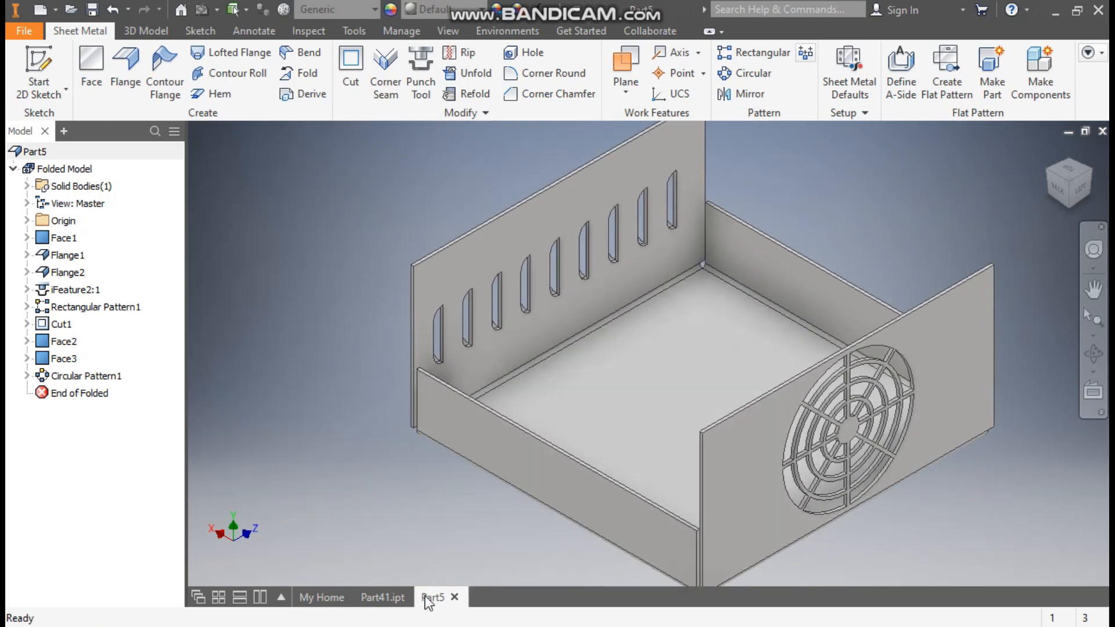
left_click(383, 597)
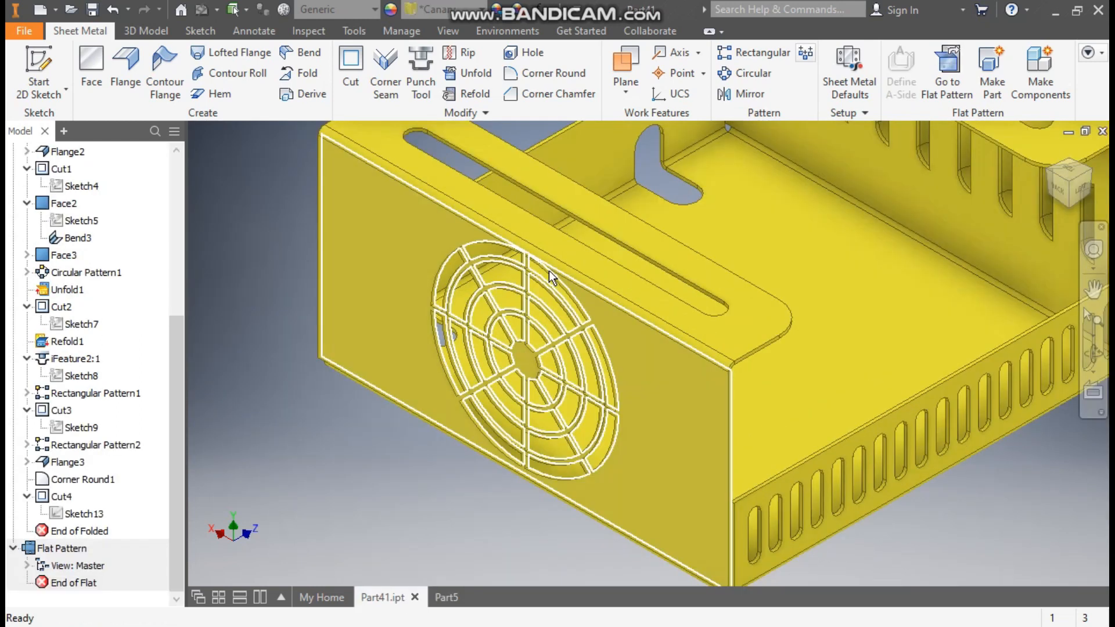
scroll(618, 382, "up", 3)
middle_click_drag(619, 382, 582, 426)
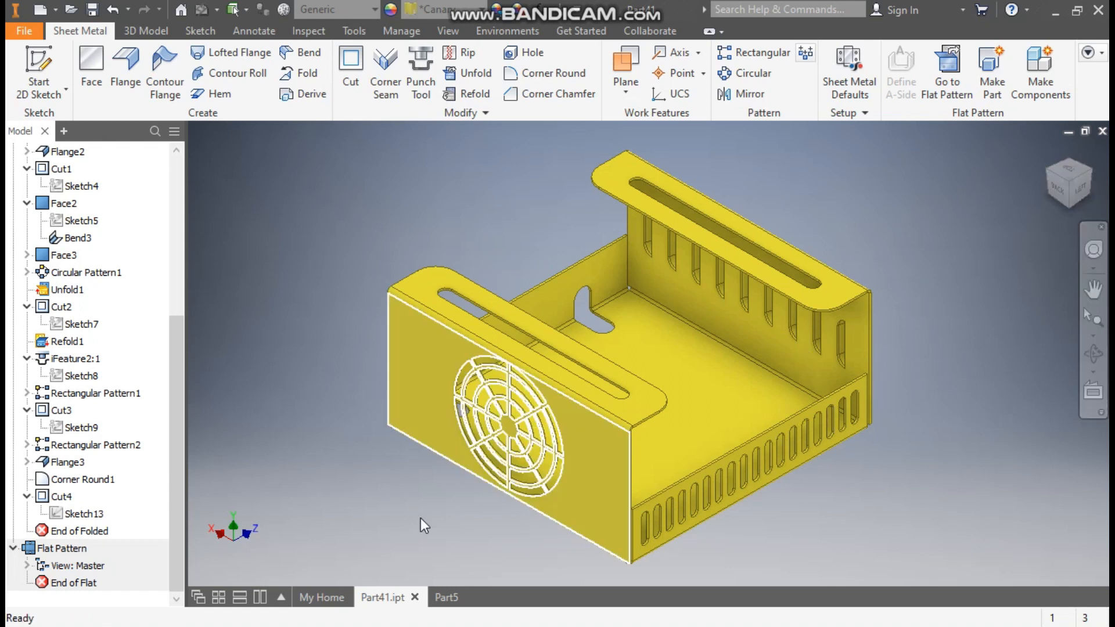
In Part5, start a sketch on the low back flange and draw a vertical center-to-center slot about 20 mm between centers near its end
left_click(443, 596)
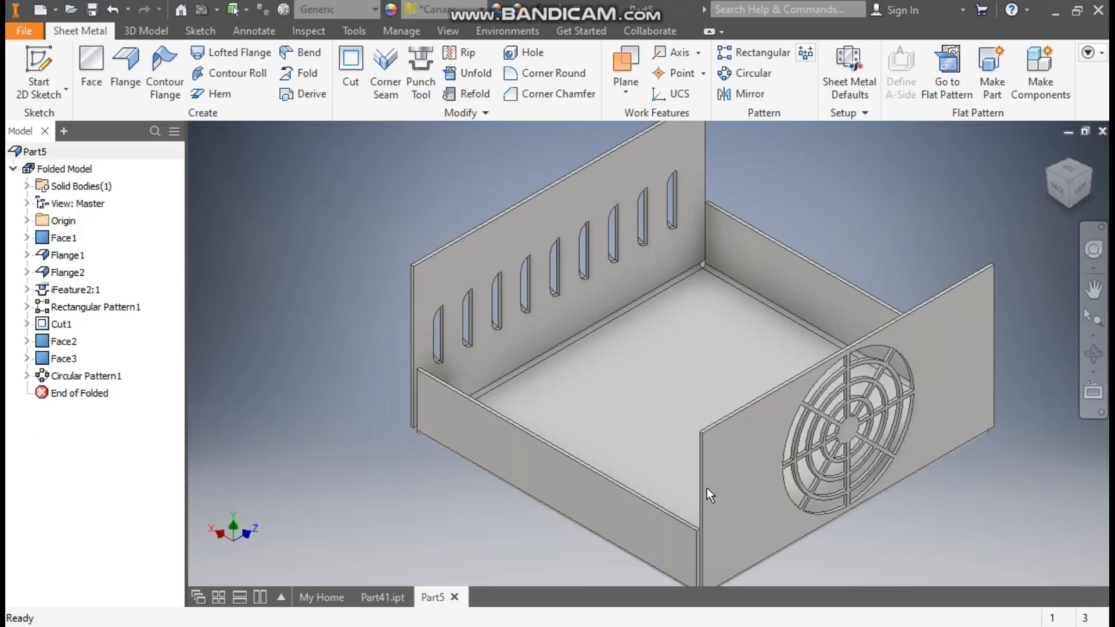
left_click(520, 475)
left_click(643, 462)
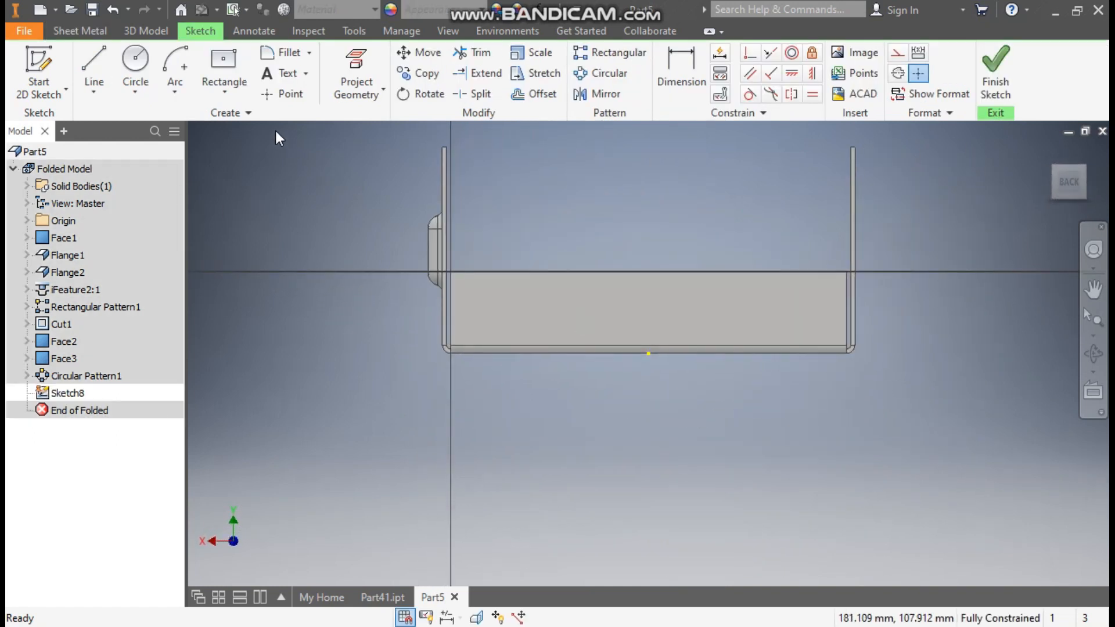
left_click(240, 94)
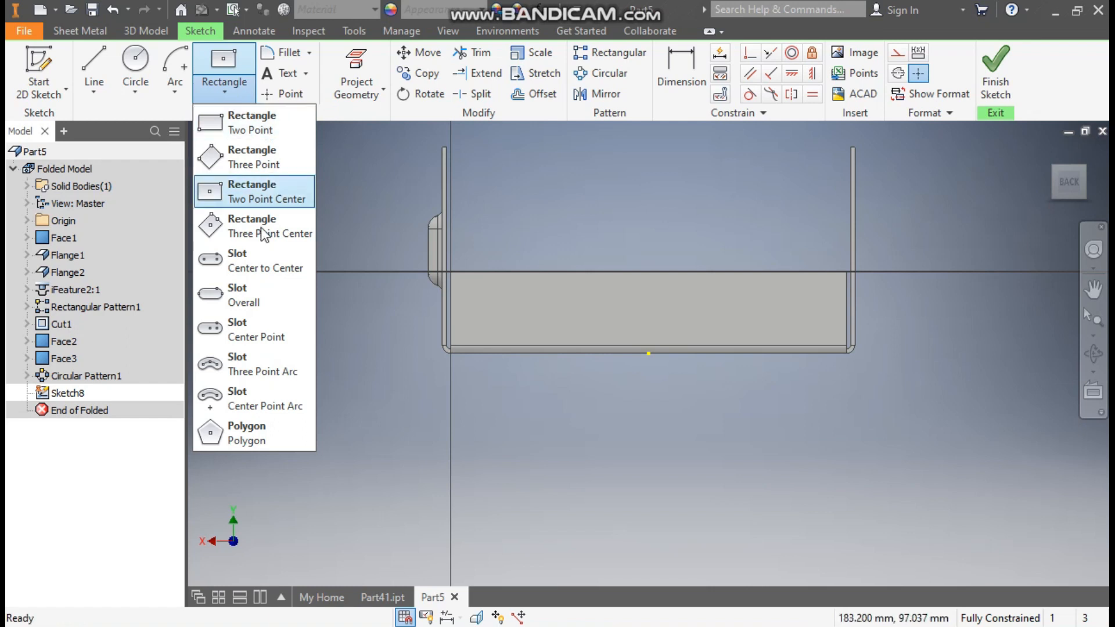
left_click(246, 264)
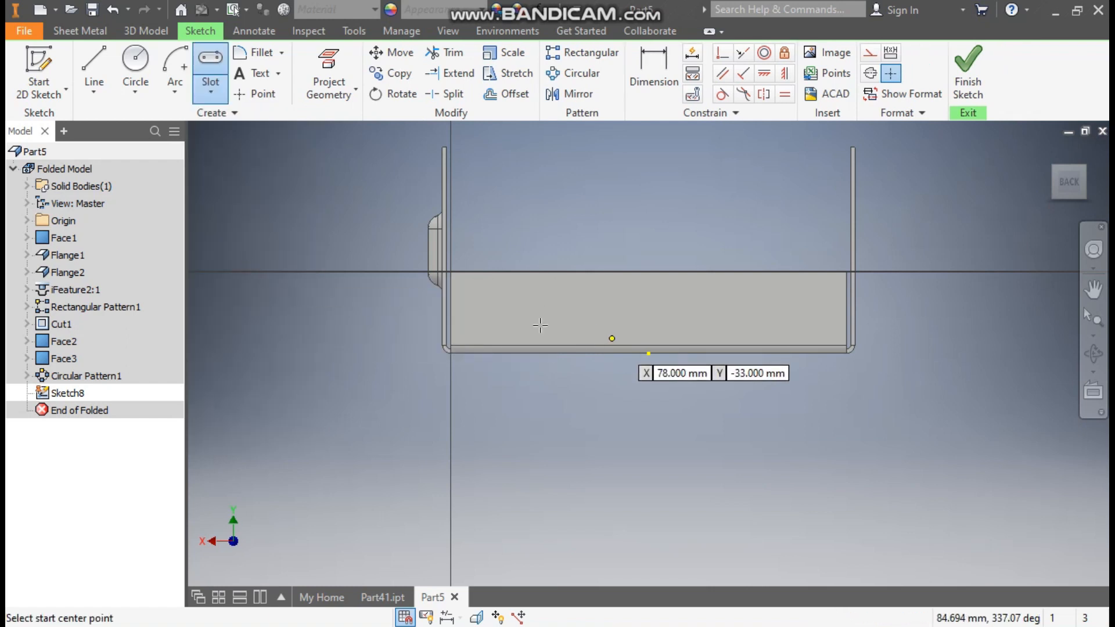
scroll(516, 300, "up", 3)
left_click(447, 319)
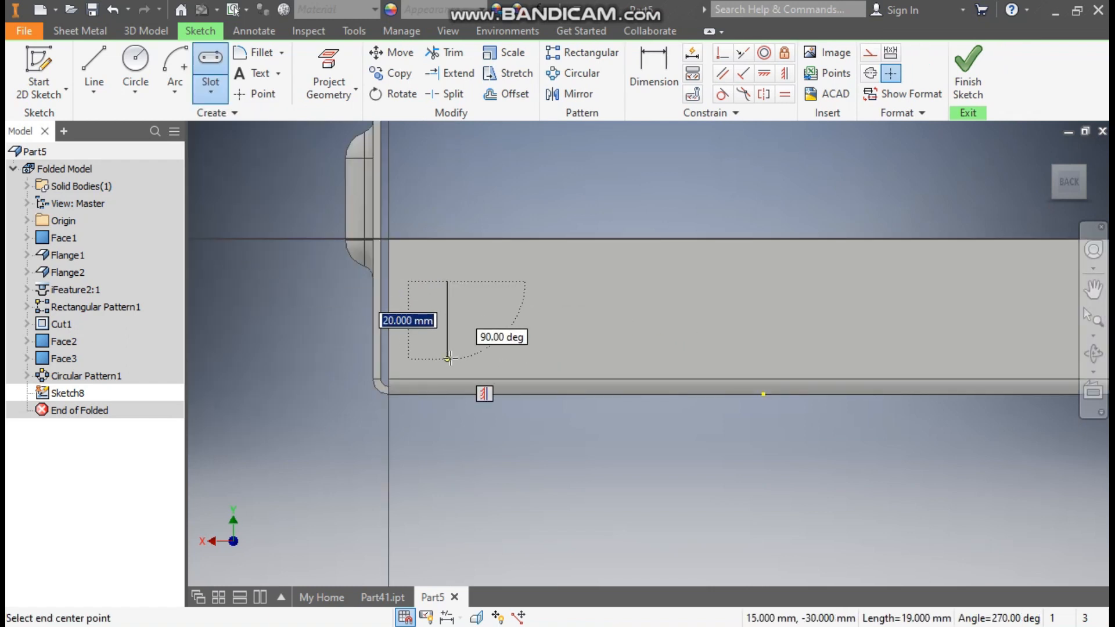
left_click(447, 359)
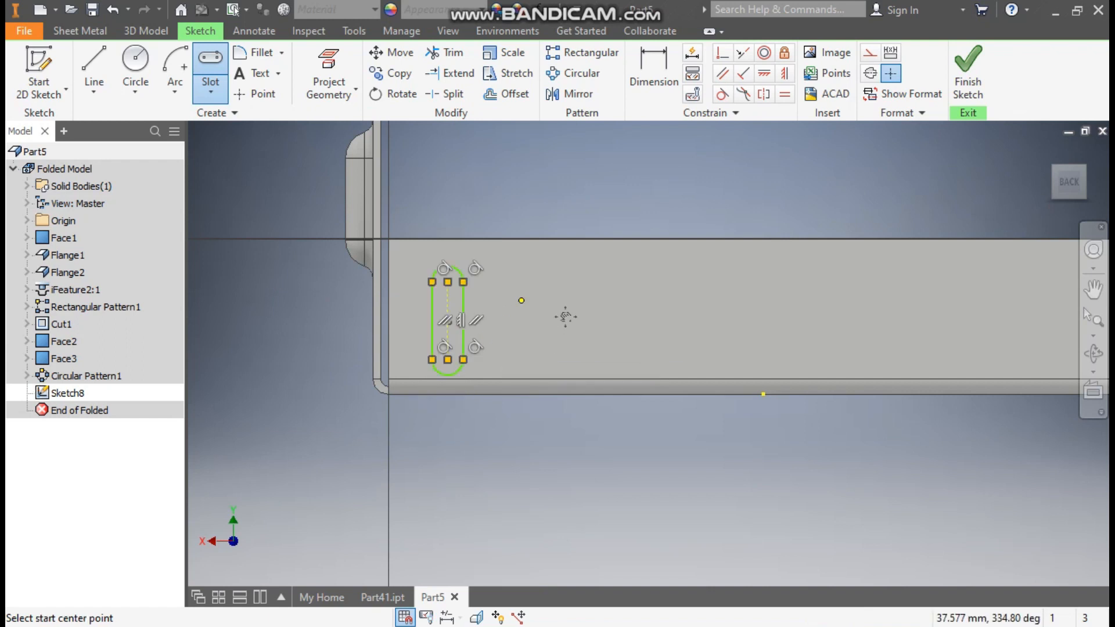
middle_click_drag(565, 316, 658, 358)
Dimension the slot with a 3 mm end radius and 18 mm between its arc centers
left_click(666, 71)
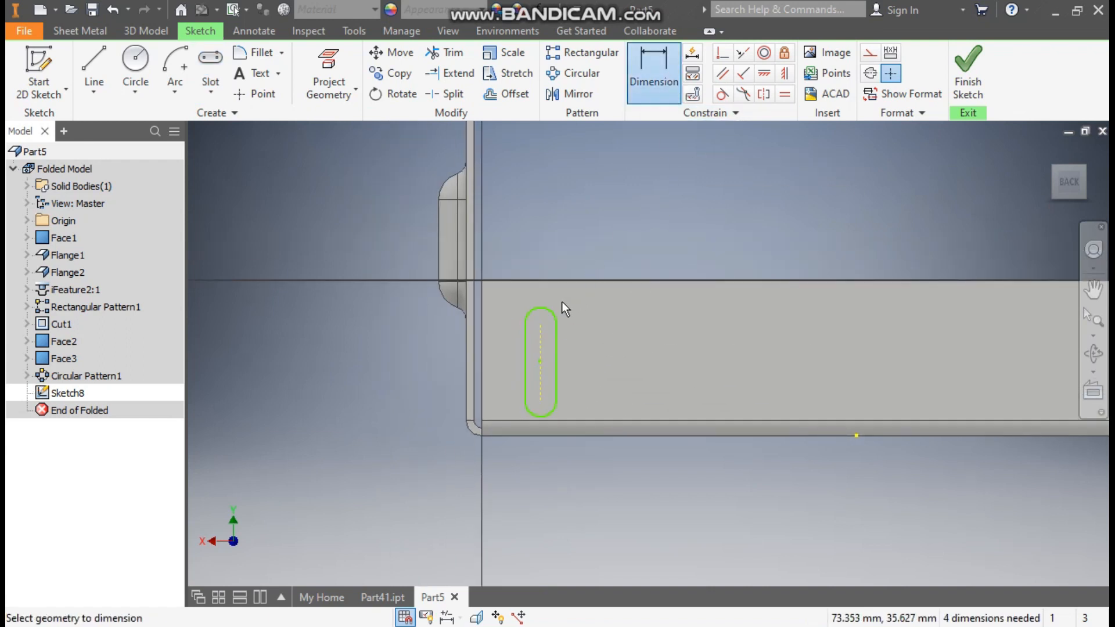
left_click(548, 310)
left_click(596, 213)
type("3")
key("Return")
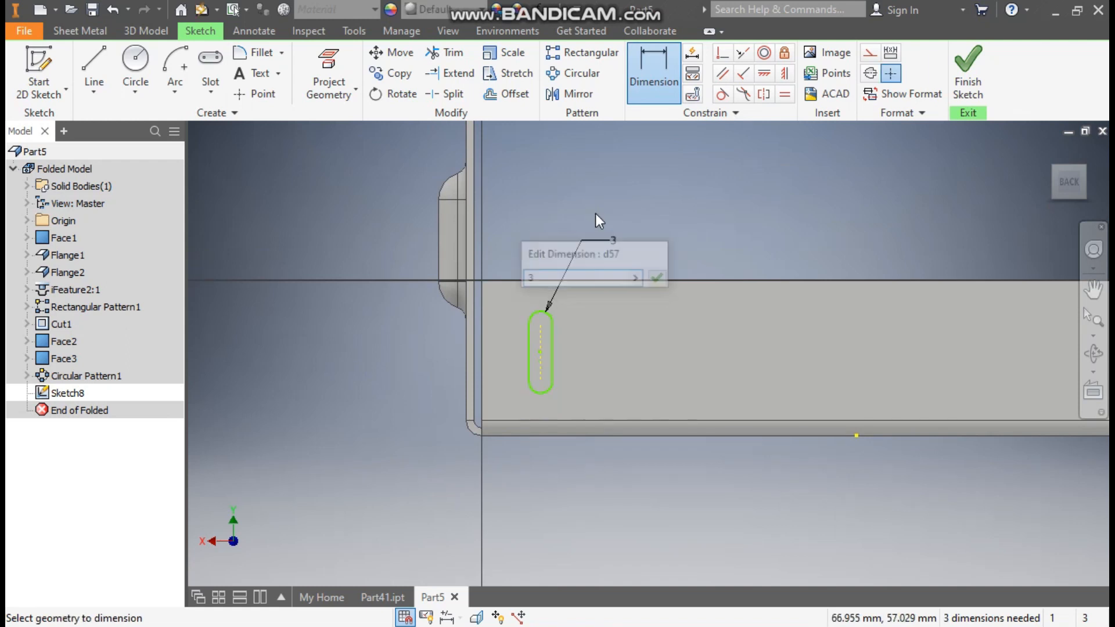
left_click(538, 333)
left_click(578, 346)
type("18")
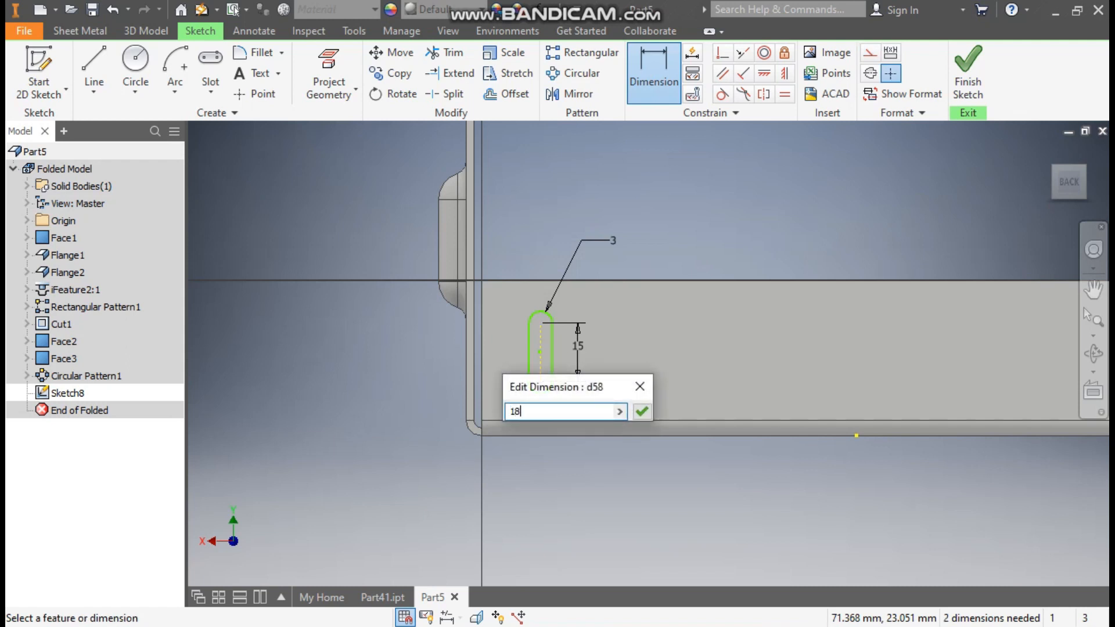
key("Return")
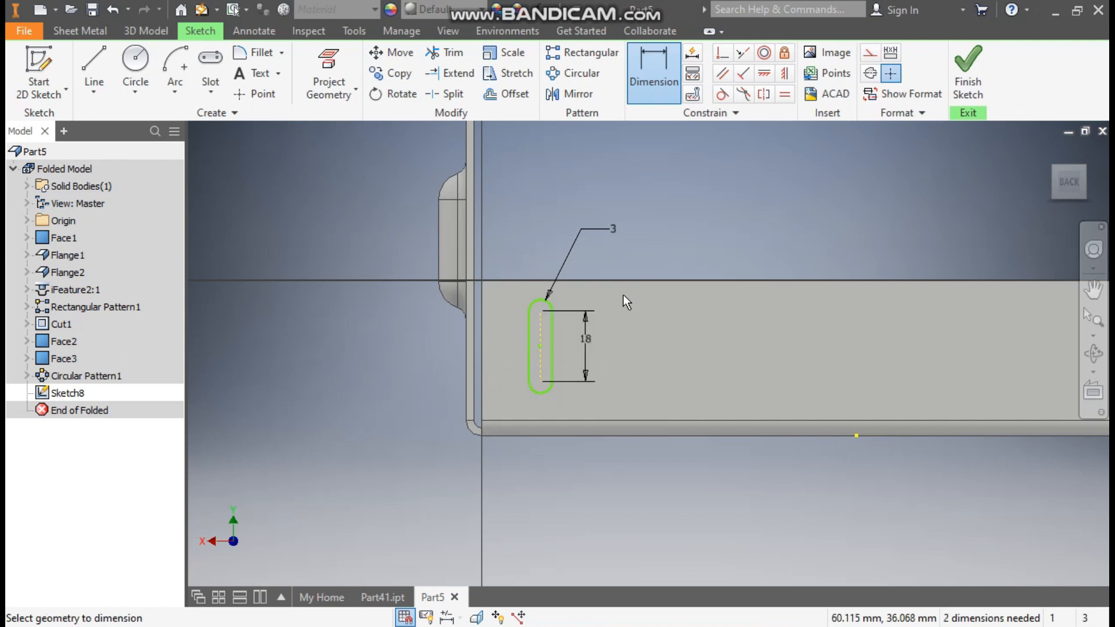
Dimension the slot's centerline 10 mm from the flange's nearest vertical edge
left_click(499, 335)
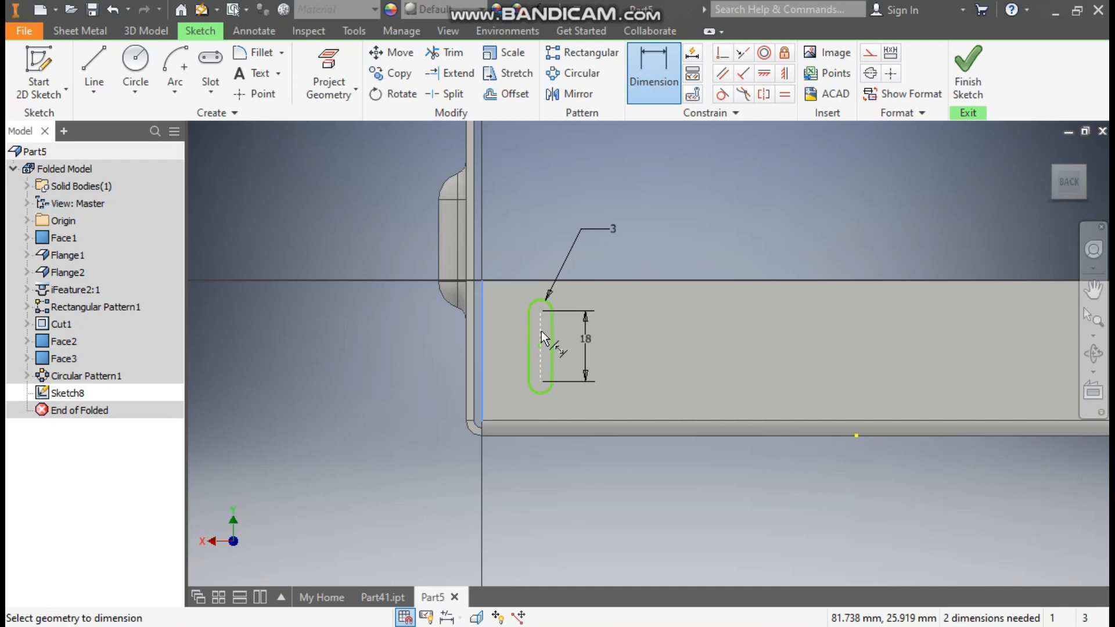
left_click(541, 331)
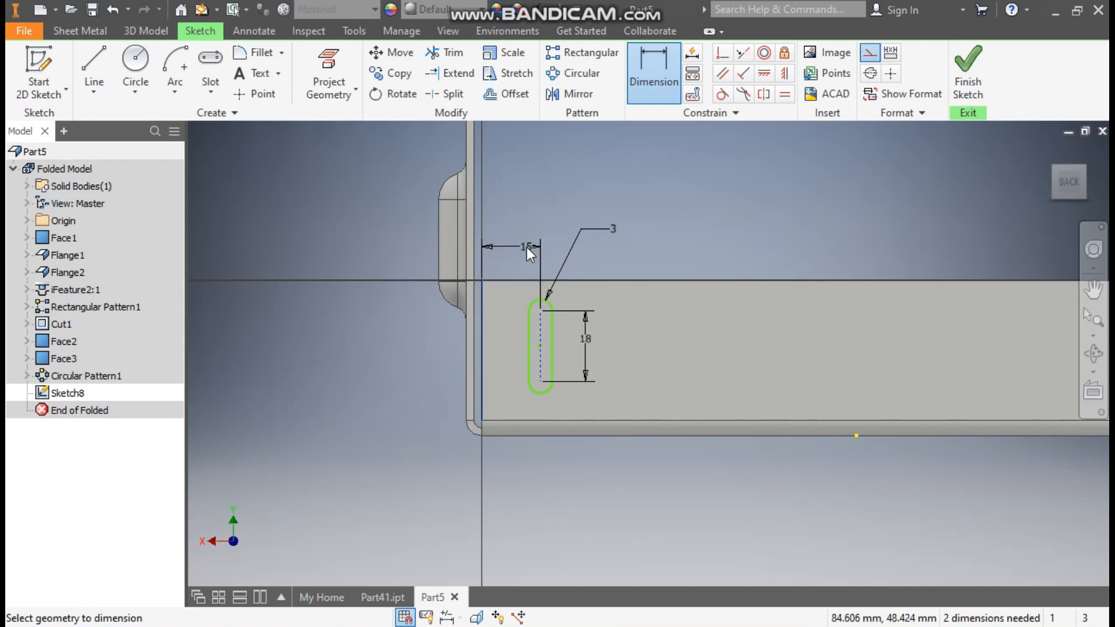
left_click(528, 246)
type("10")
key("Return")
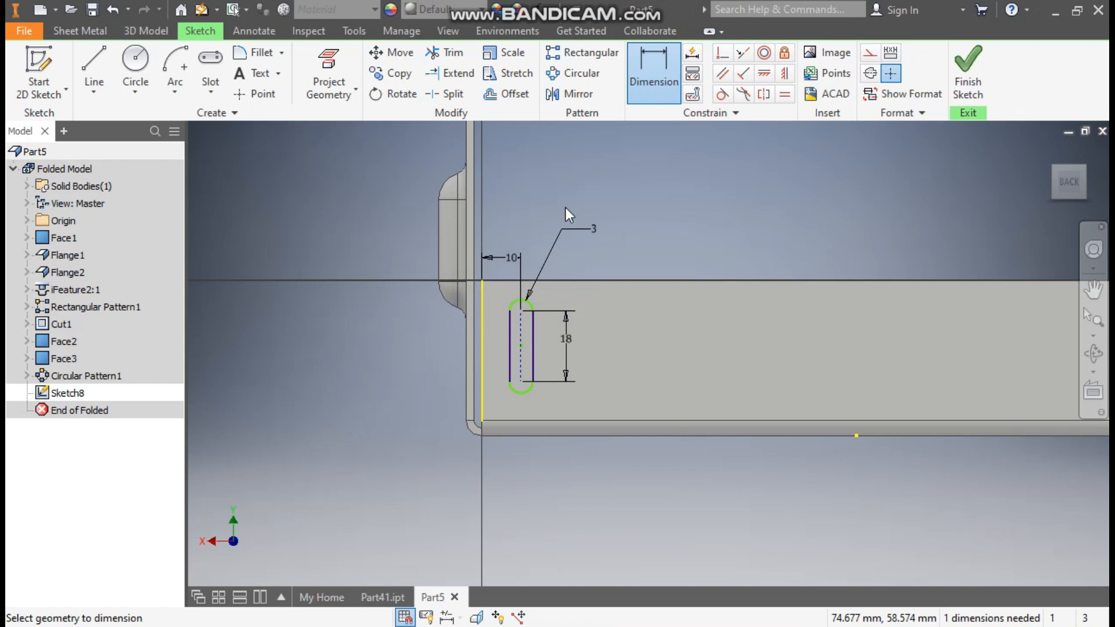
key("Escape")
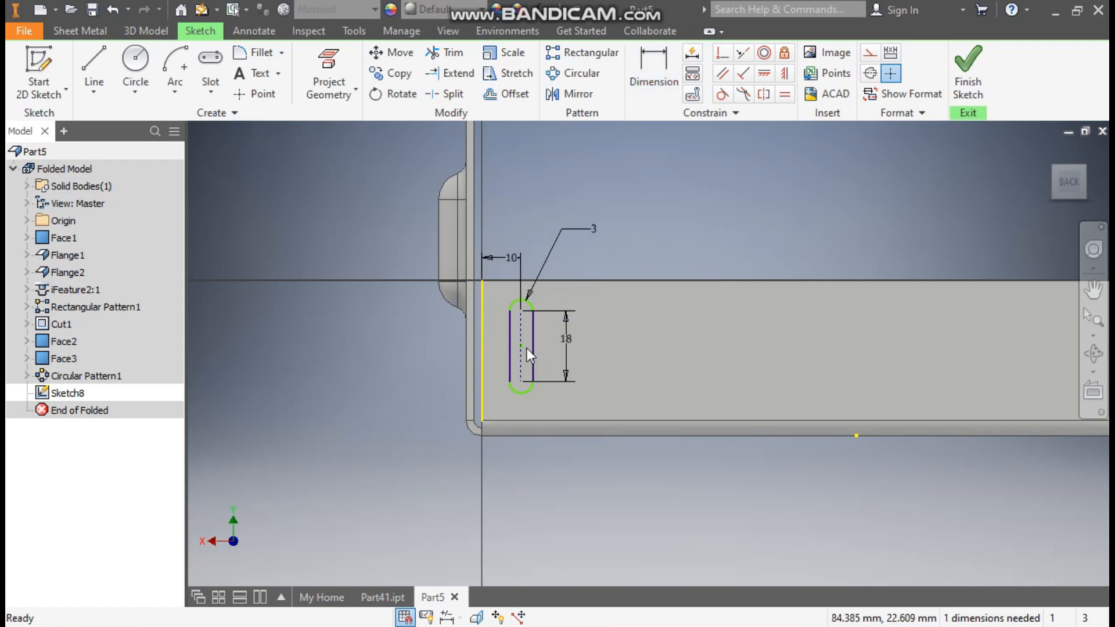
Align the slot's center horizontally with the midpoint of the flange's vertical edge and finish the sketch
mouse_move(522, 324)
left_mouse_down()
mouse_move(522, 362)
mouse_move(523, 341)
mouse_move(523, 350)
left_mouse_up()
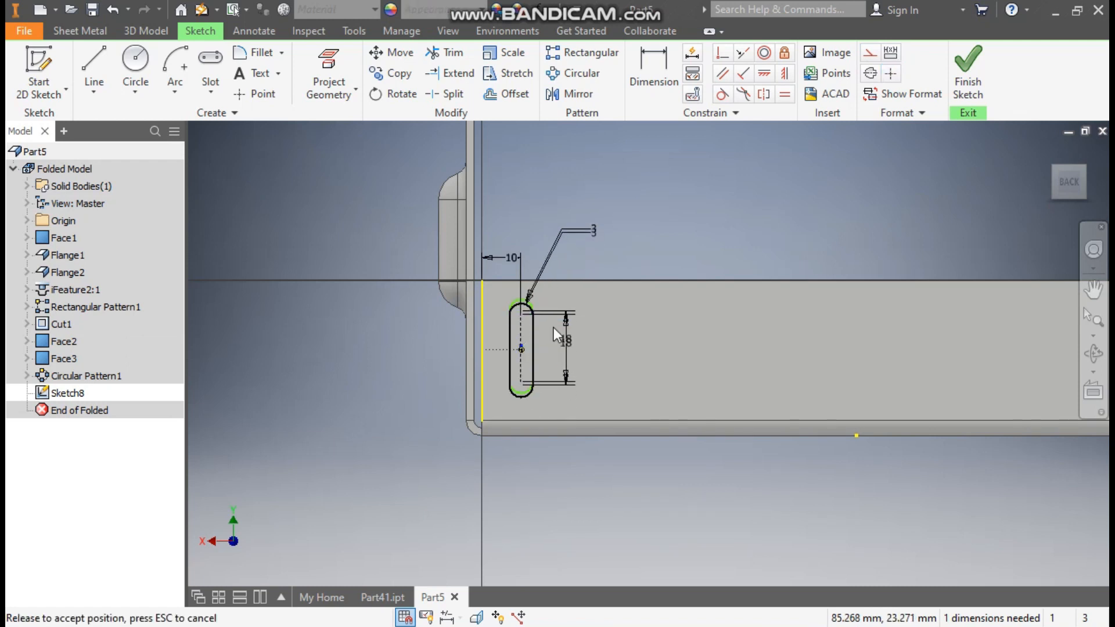
left_click(764, 74)
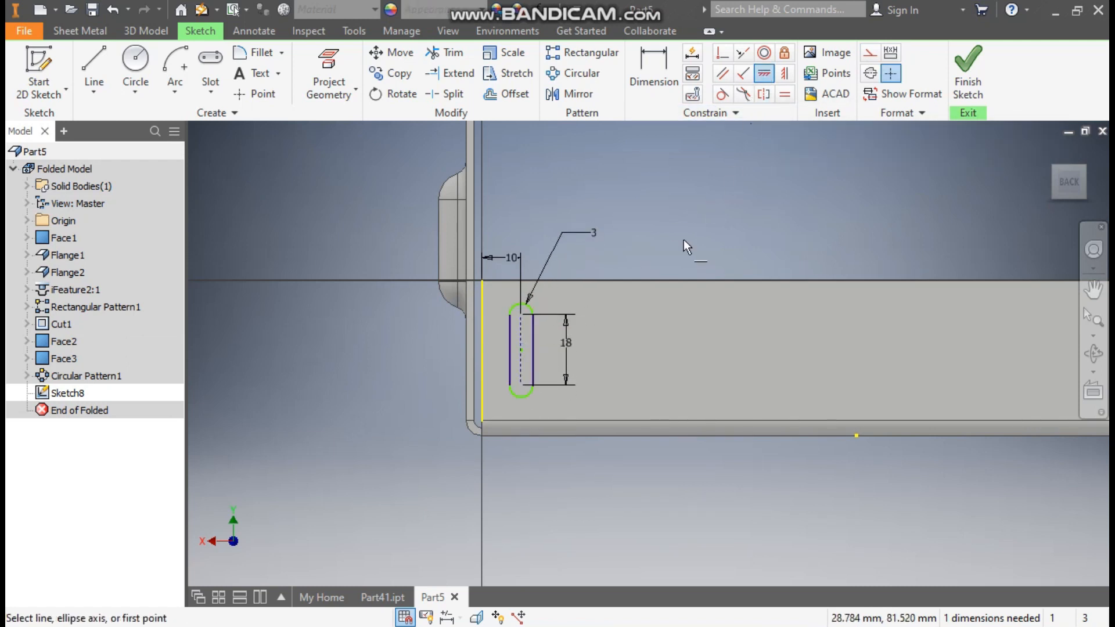
left_click(481, 350)
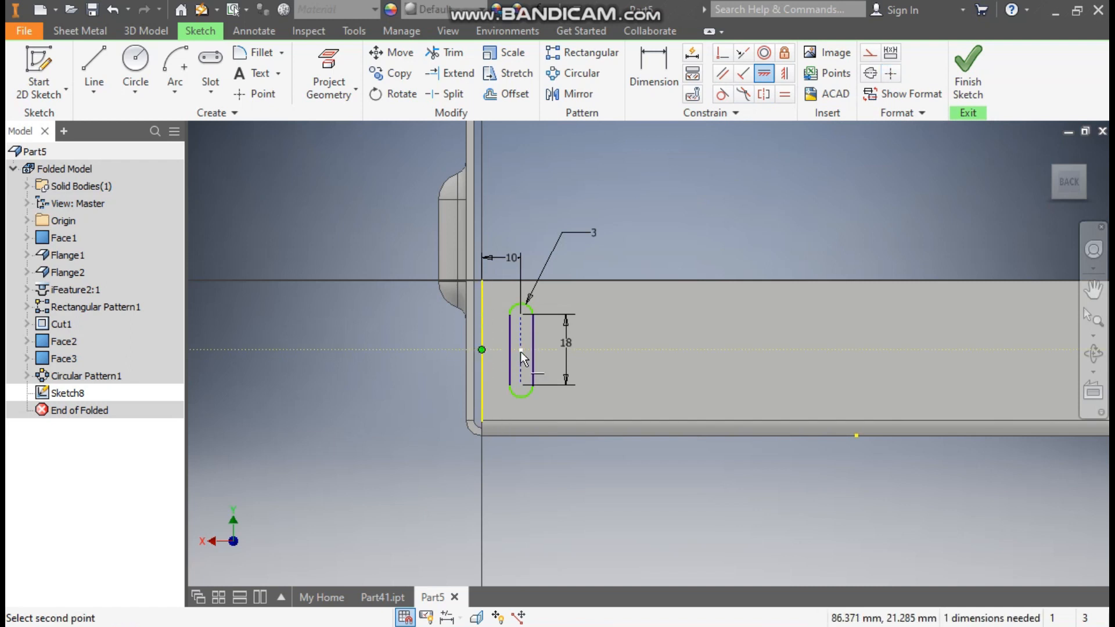
left_click(519, 351)
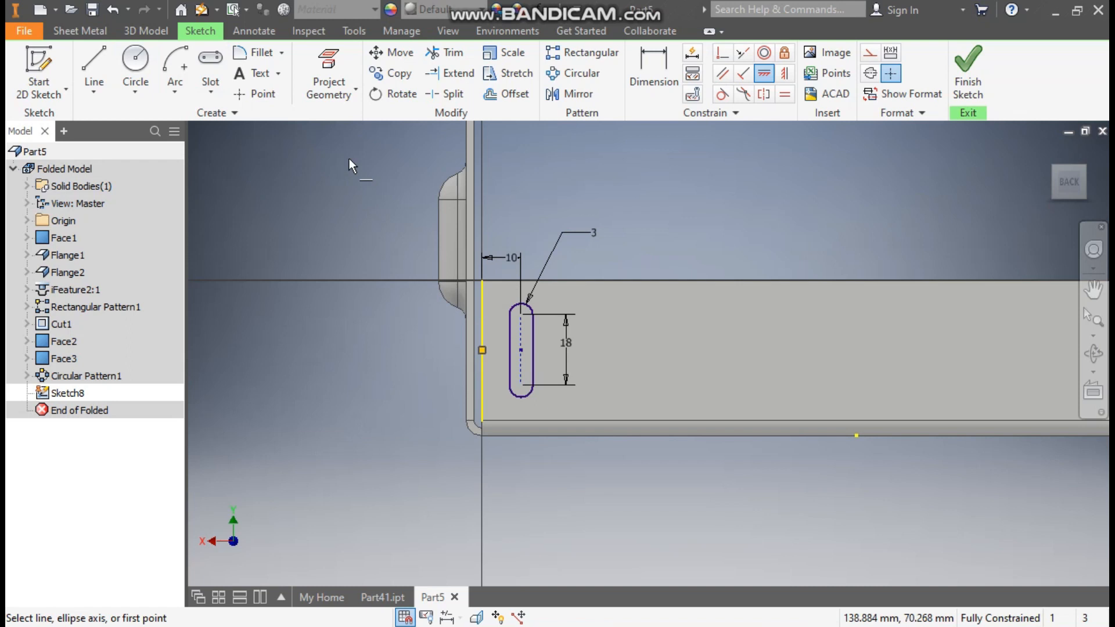
left_click(967, 69)
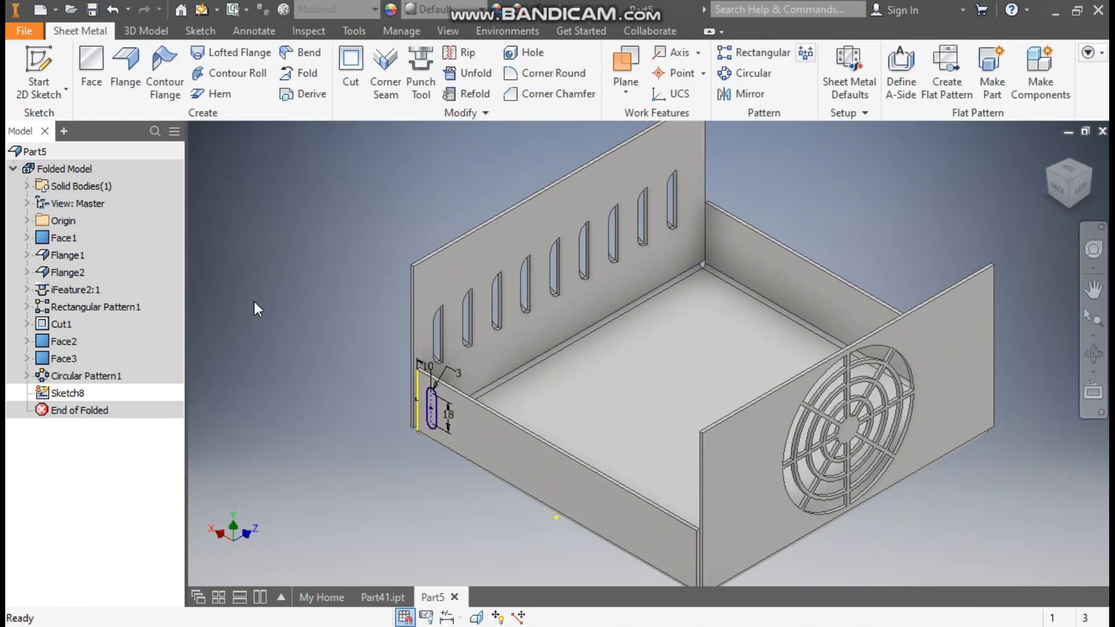
Cut the slot profile through the back flange to a distance of Thickness
left_click(351, 67)
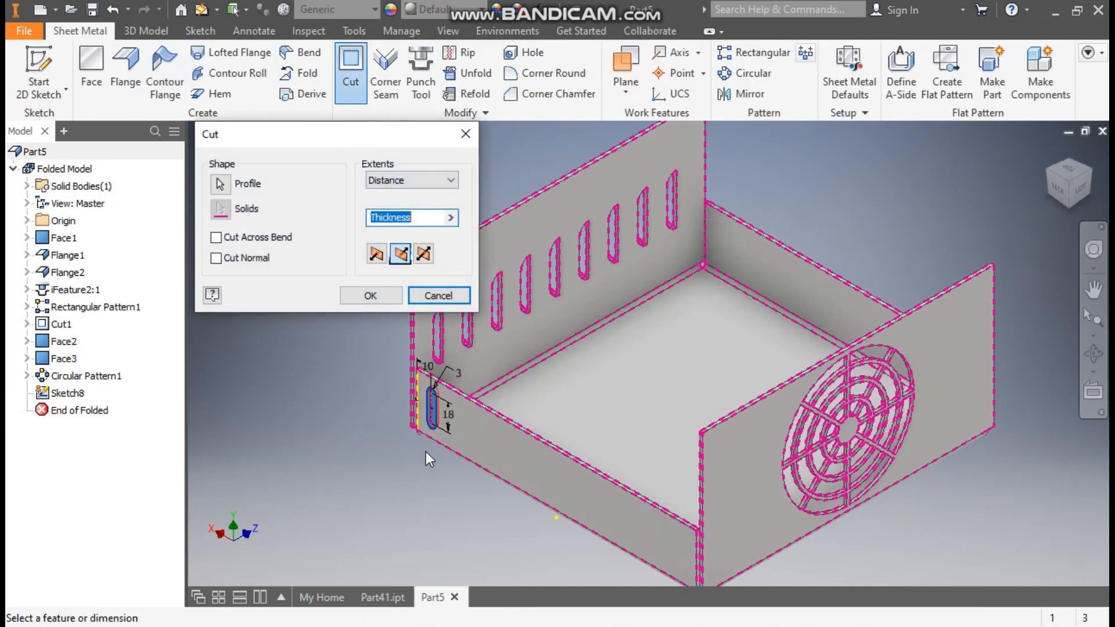
scroll(428, 456, "up", 5)
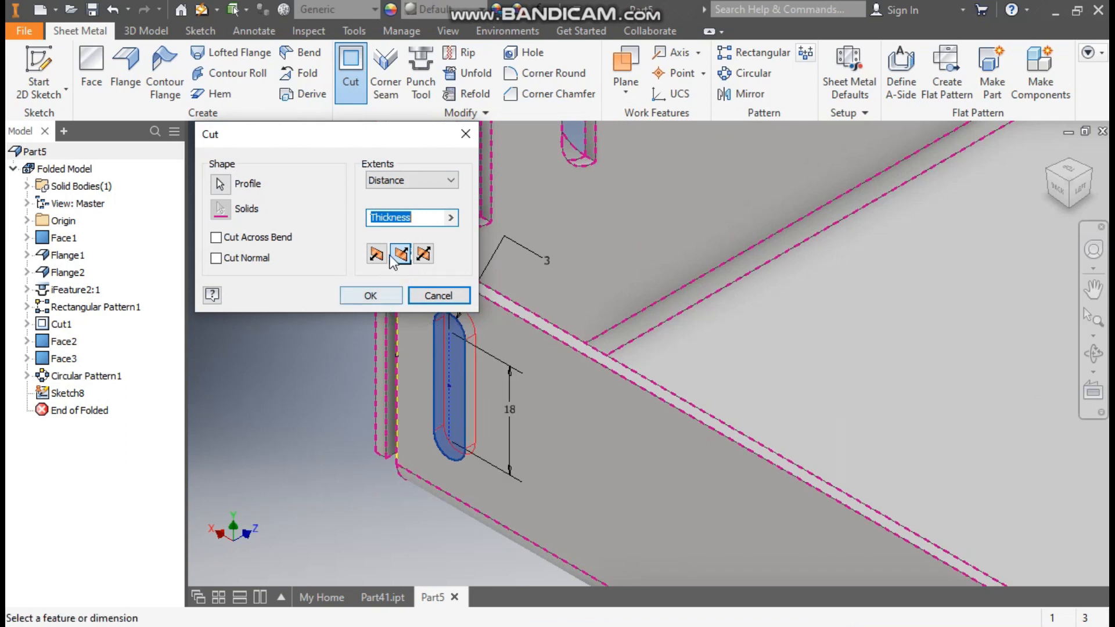
left_click(372, 295)
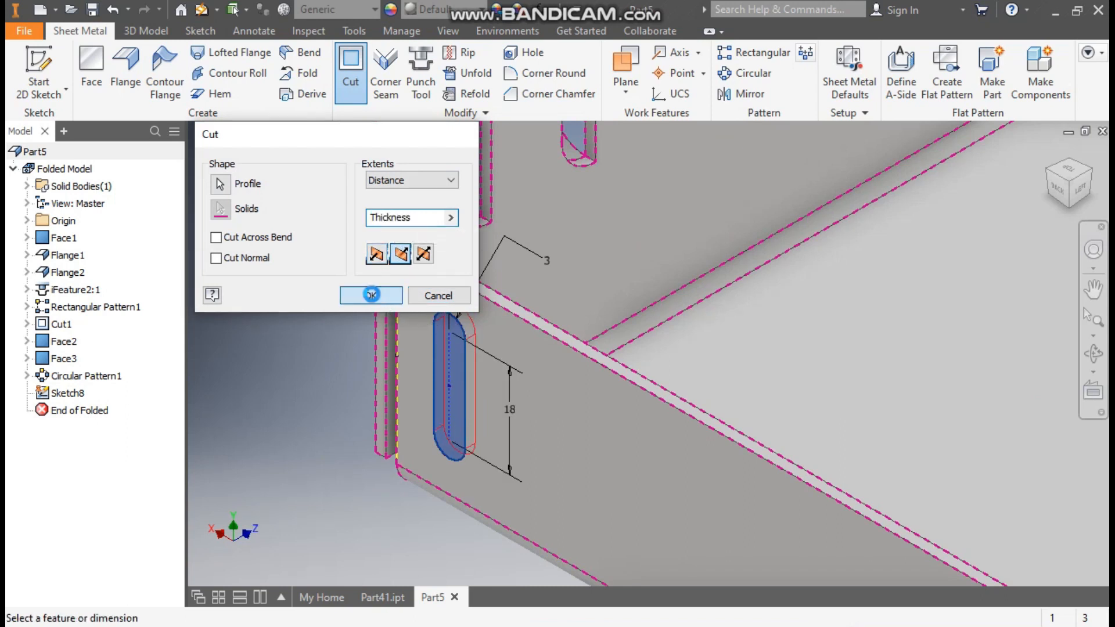
scroll(521, 408, "down", 4)
middle_click_drag(521, 407, 539, 341)
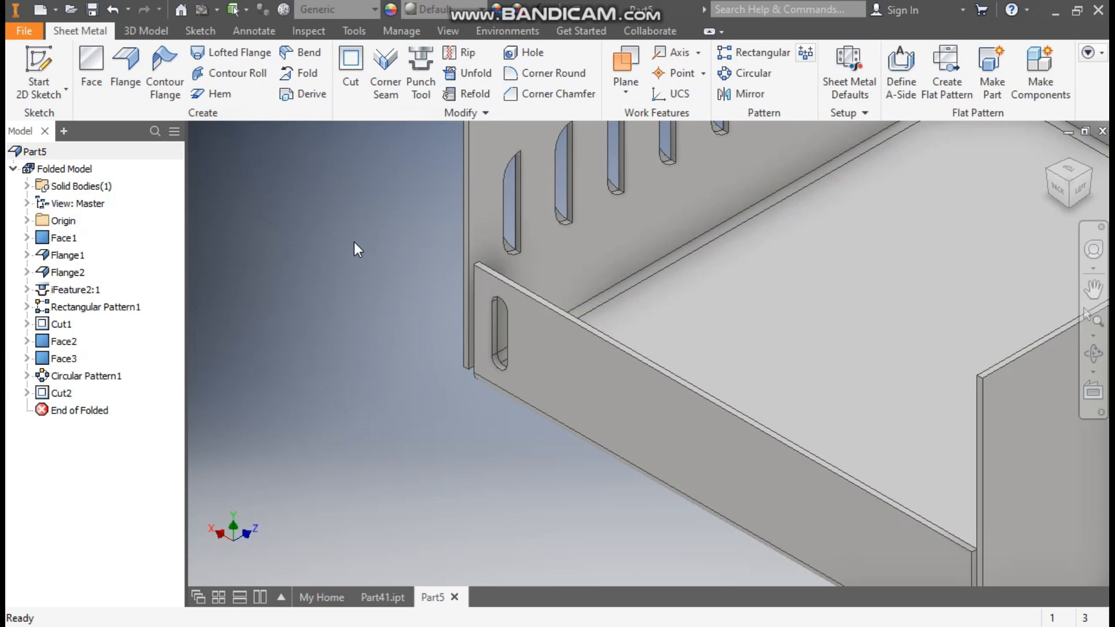
Create a rectangular pattern of the slot cut along the flange's upper edge with 18 occurrences spaced 10.2 mm
left_click(750, 54)
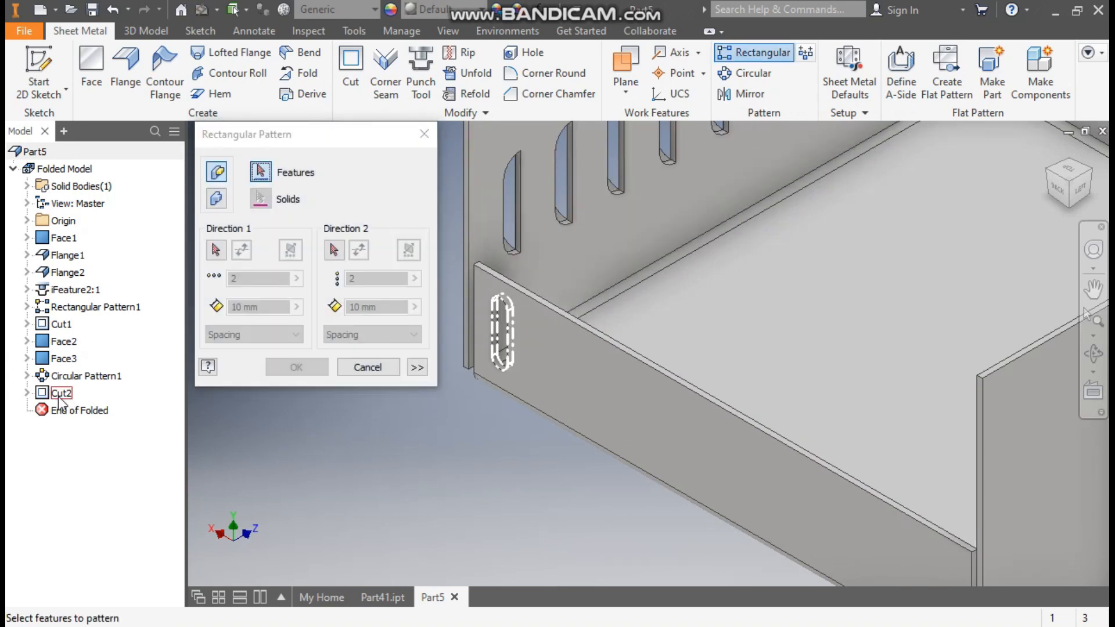
left_click(59, 395)
left_click(216, 250)
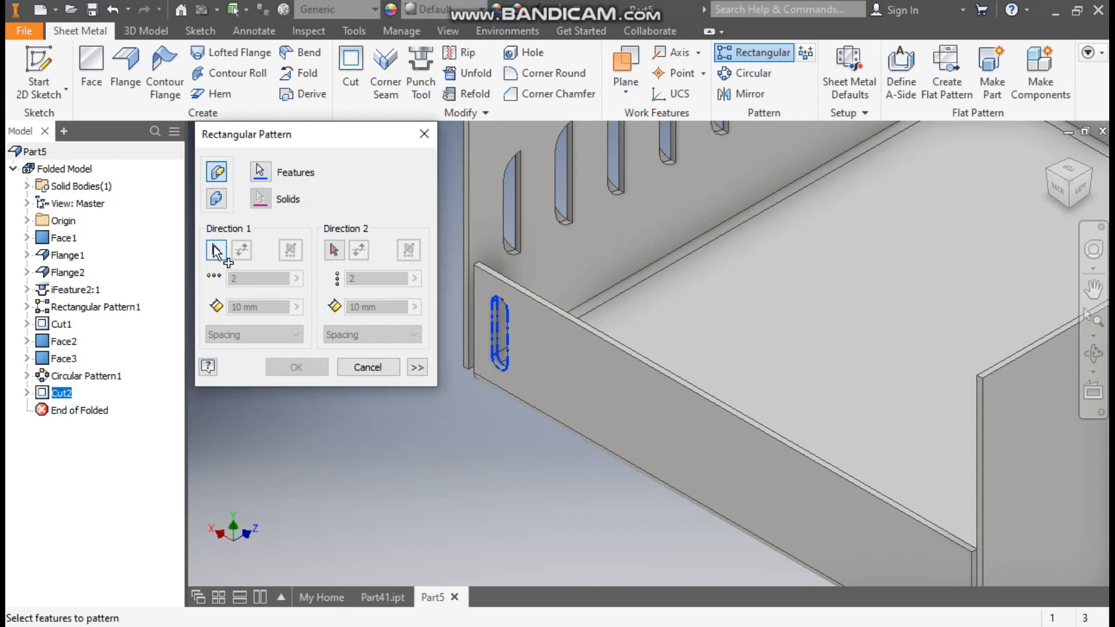
left_click(215, 250)
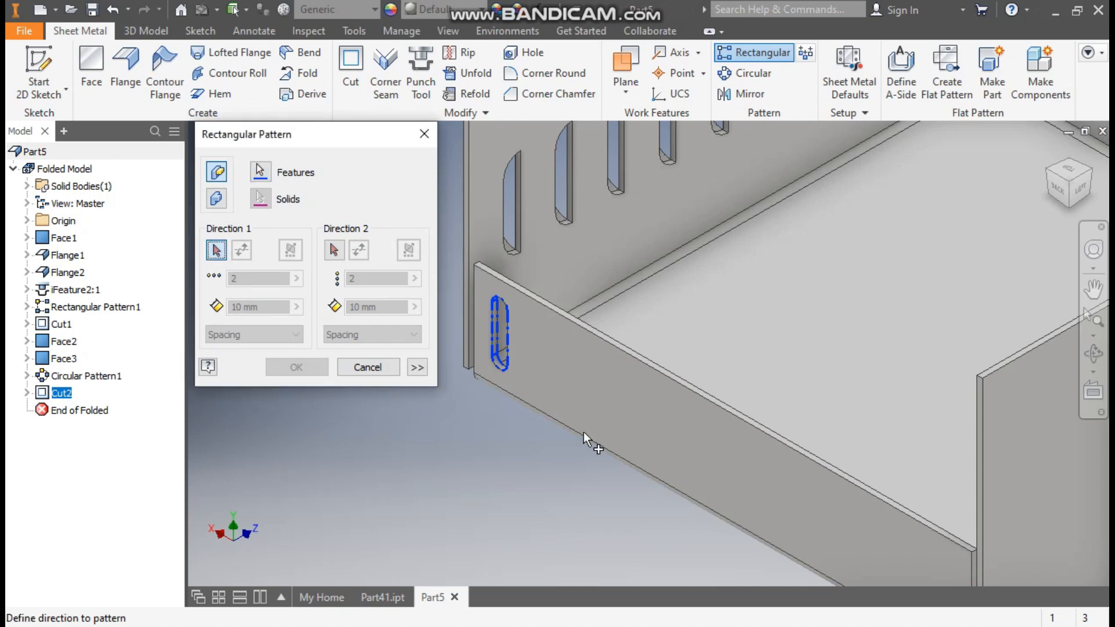
left_click(609, 344)
left_click(261, 306)
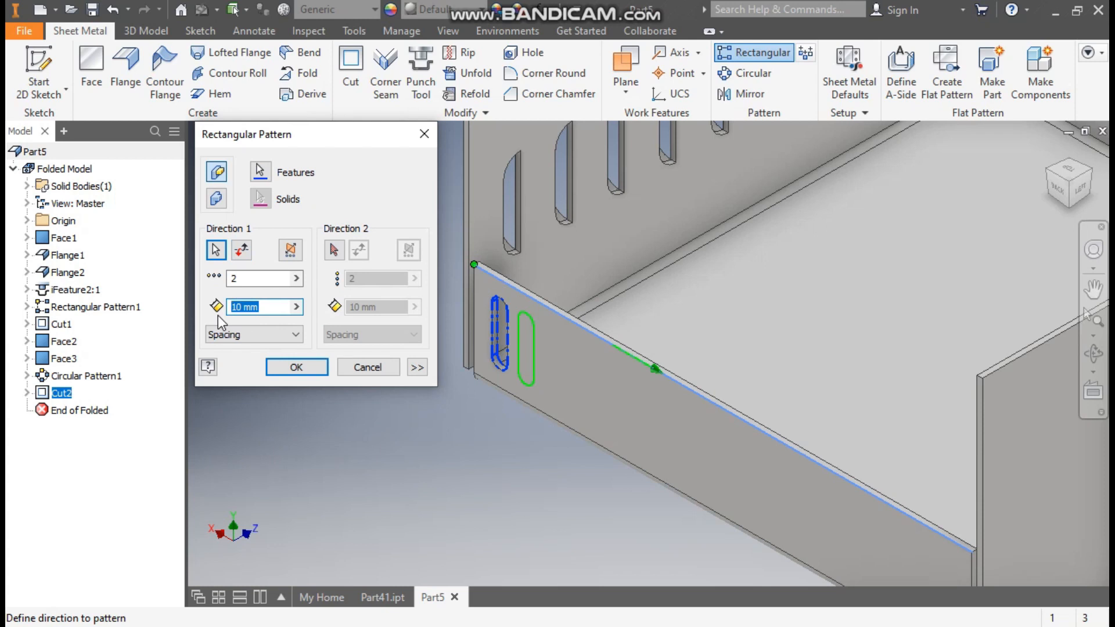
type("10.2")
left_click(261, 279)
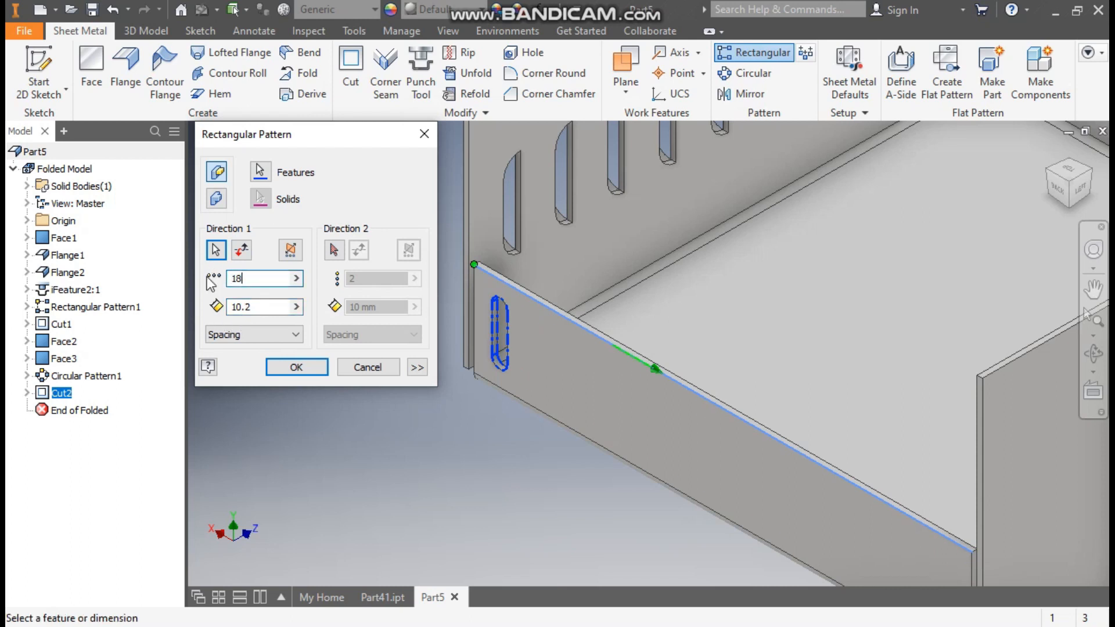
middle_click_drag(813, 389, 712, 256)
left_click(297, 367)
middle_click_drag(513, 393, 531, 496)
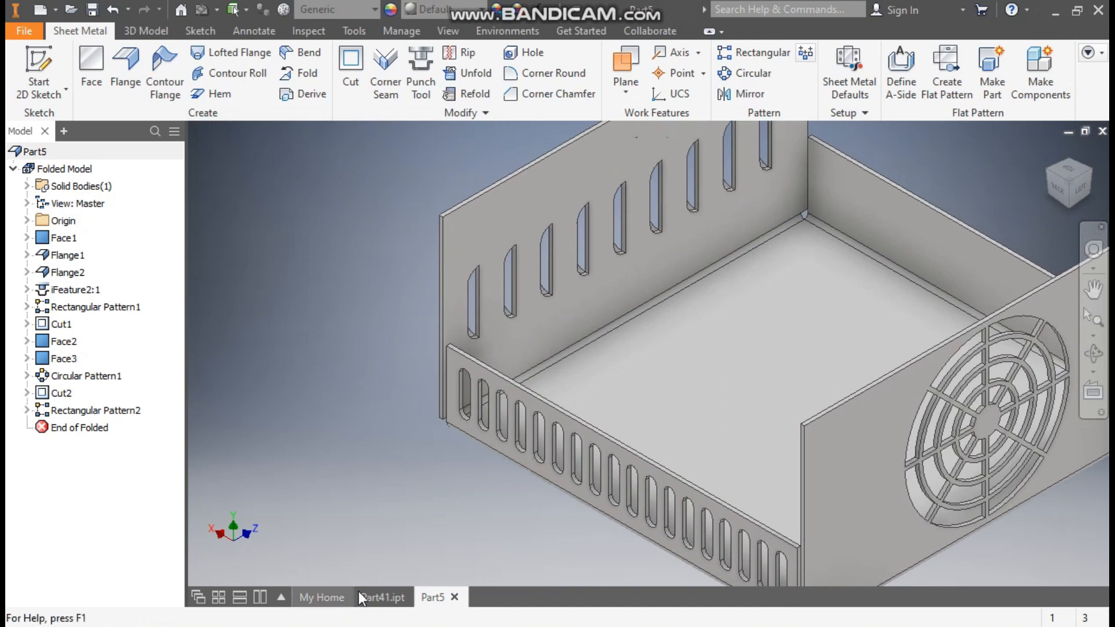
Examine the Part41 reference from several sides for the notches in the opposite low flange and the top flanges, and return to Part5
left_click(393, 590)
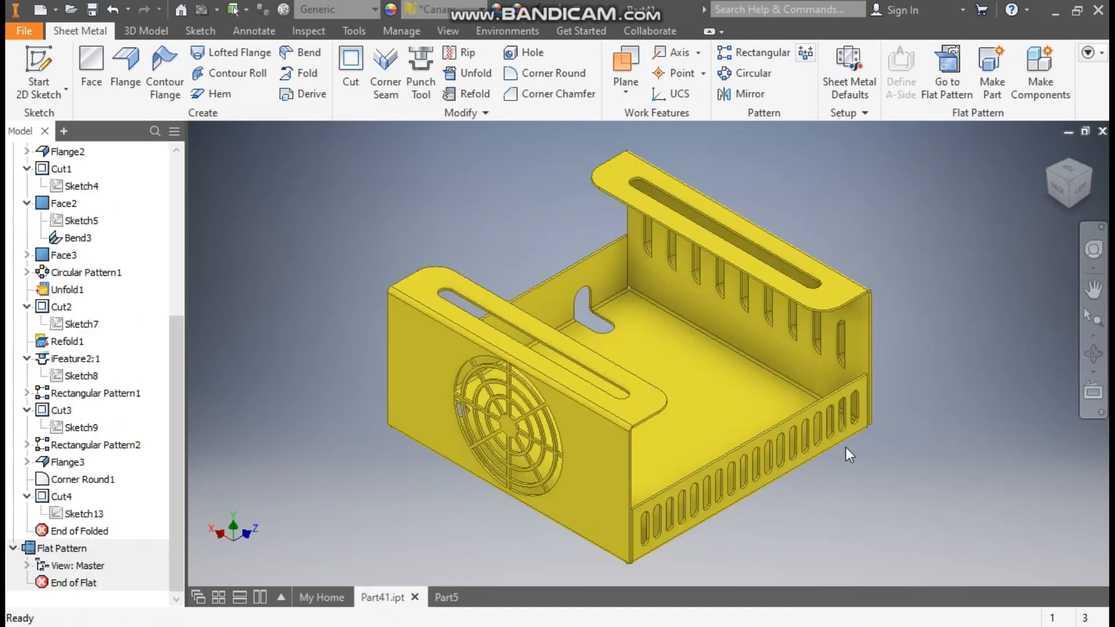
left_click(1049, 170)
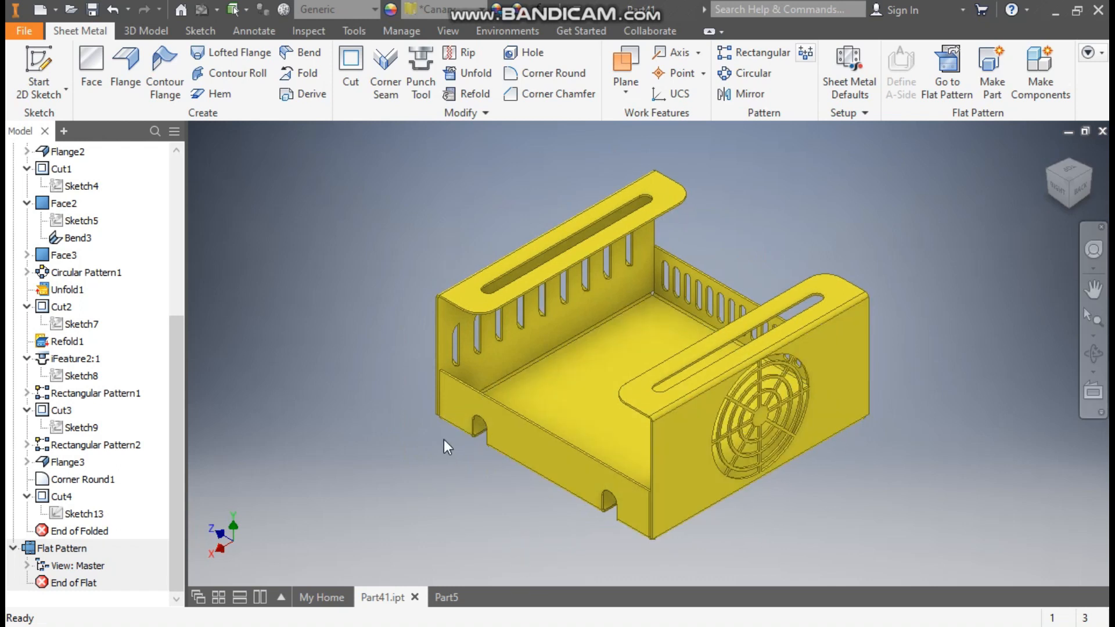
left_click(1054, 193)
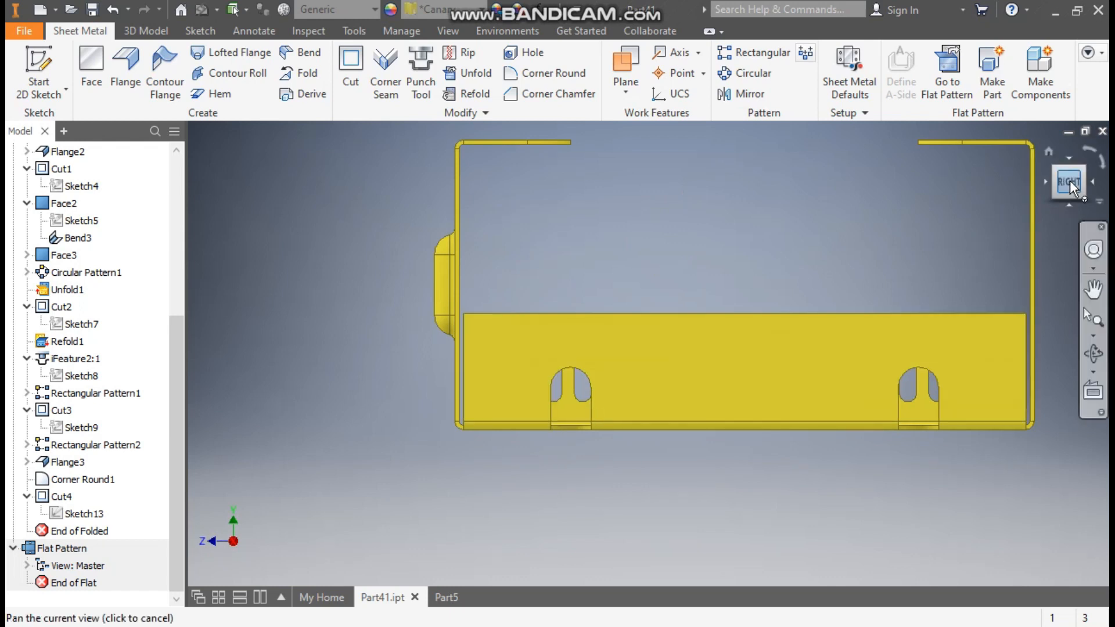
left_click(1068, 159)
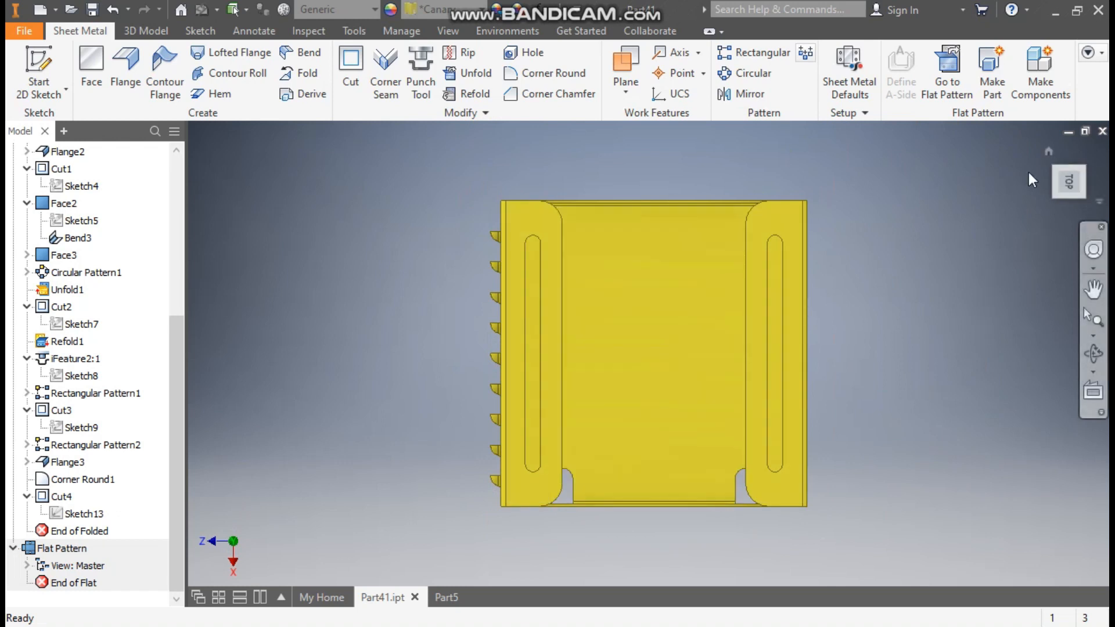
left_click(1041, 160)
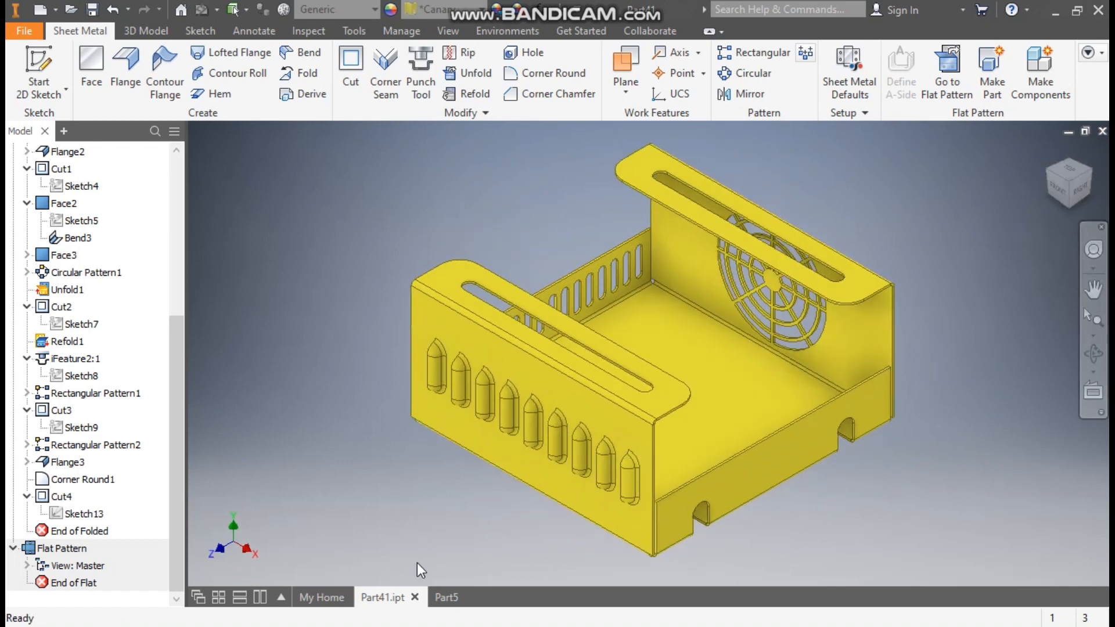
left_click(443, 597)
key("F2")
middle_click_drag(653, 360, 623, 397)
scroll(654, 364, "up", 1)
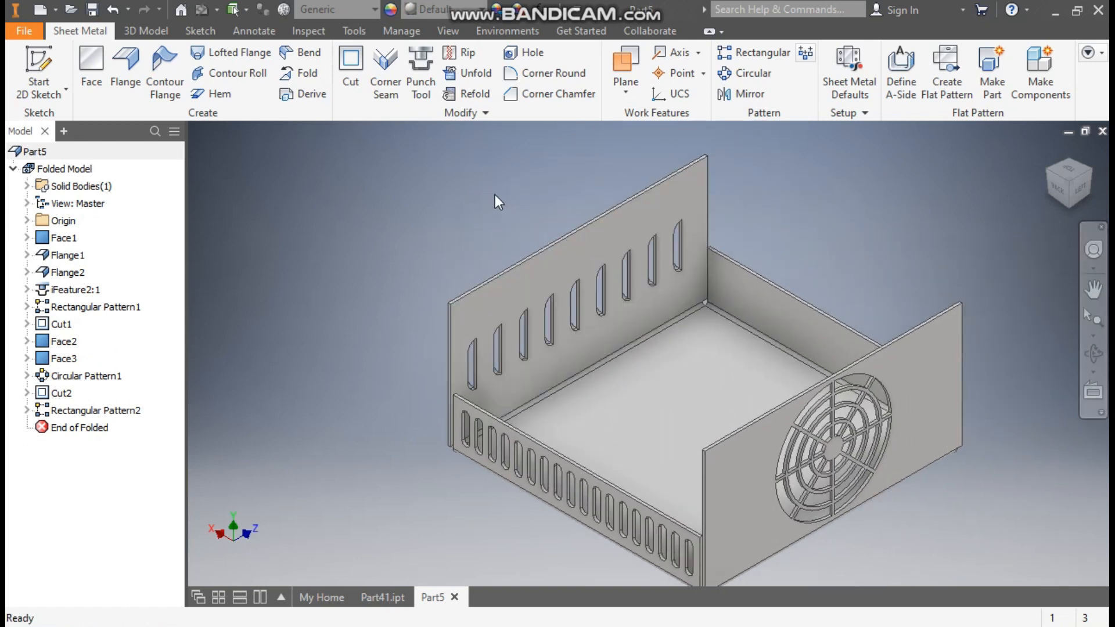
Unfold all bends of the enclosure with the large base face as the stationary reference
left_click(470, 76)
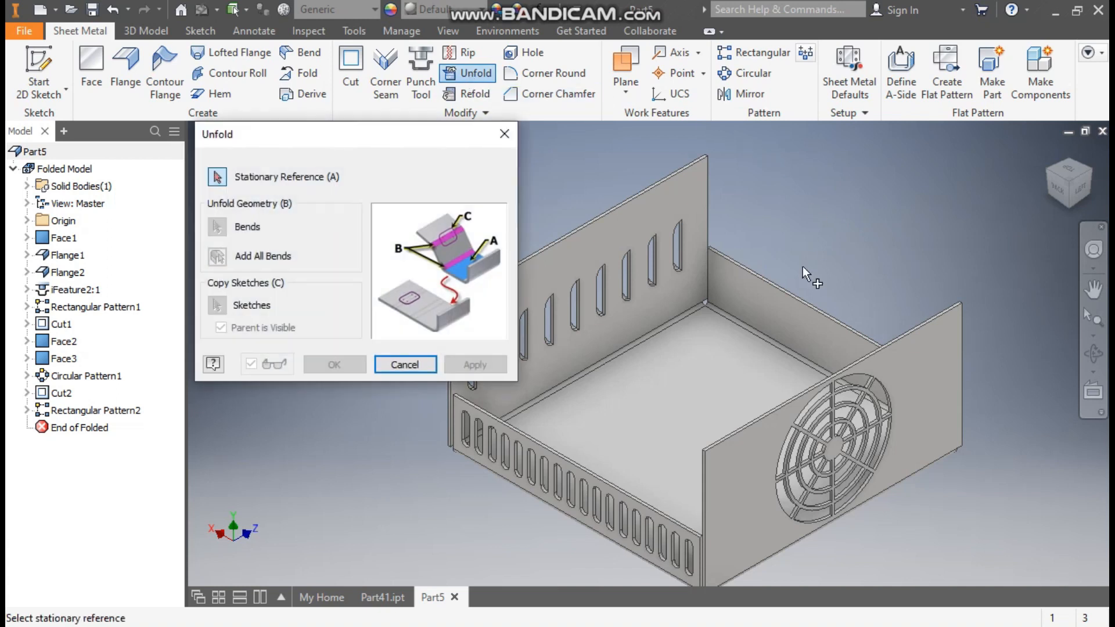
left_click(681, 377)
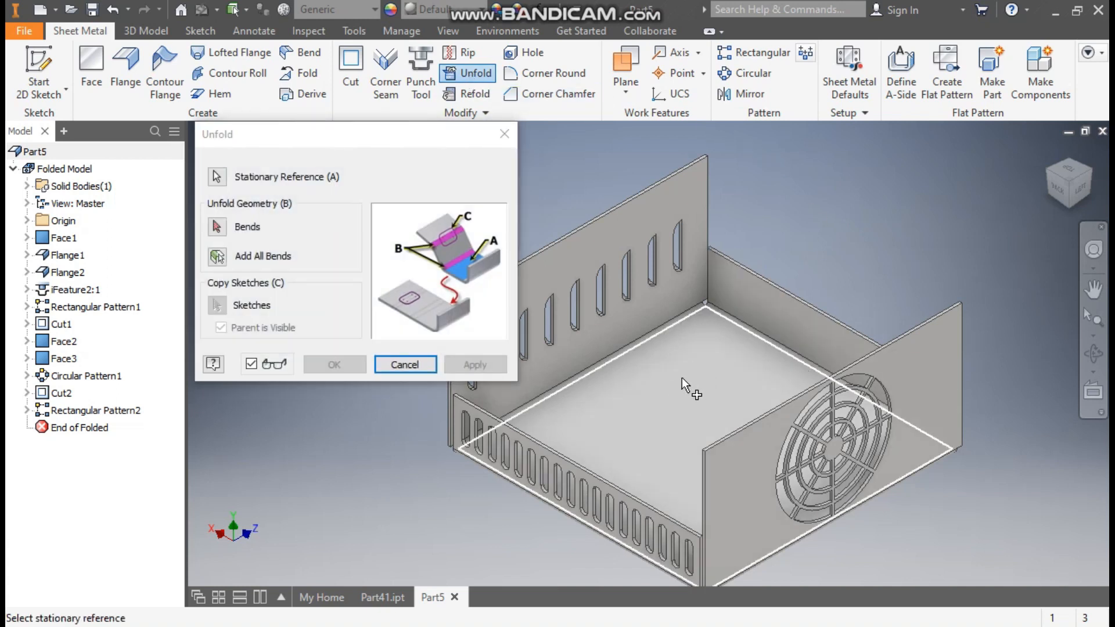
left_click(219, 258)
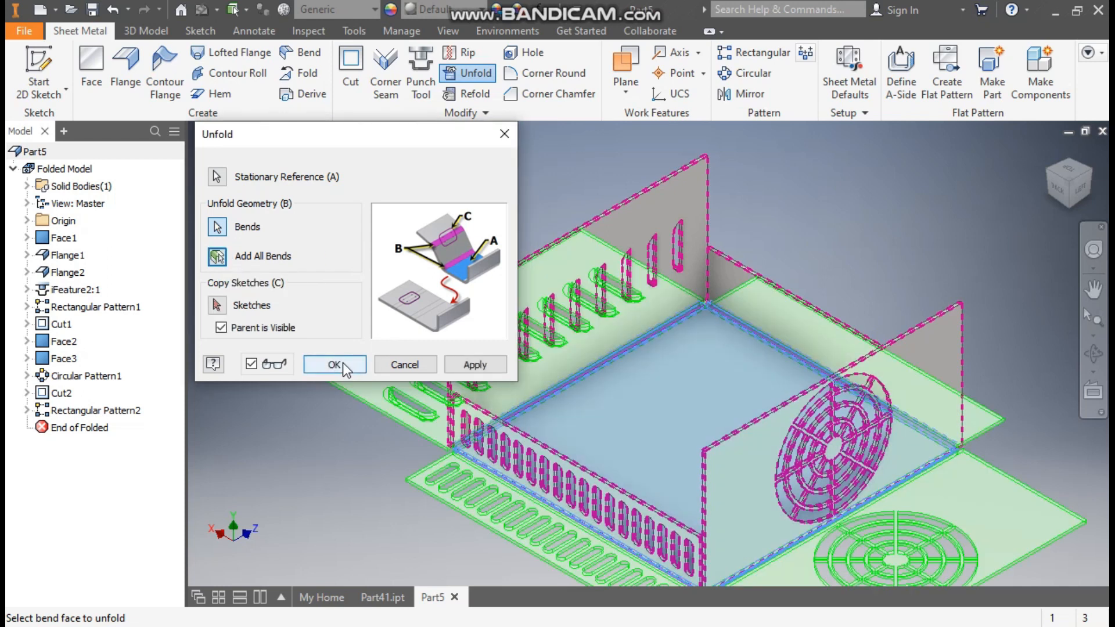
left_click(342, 363)
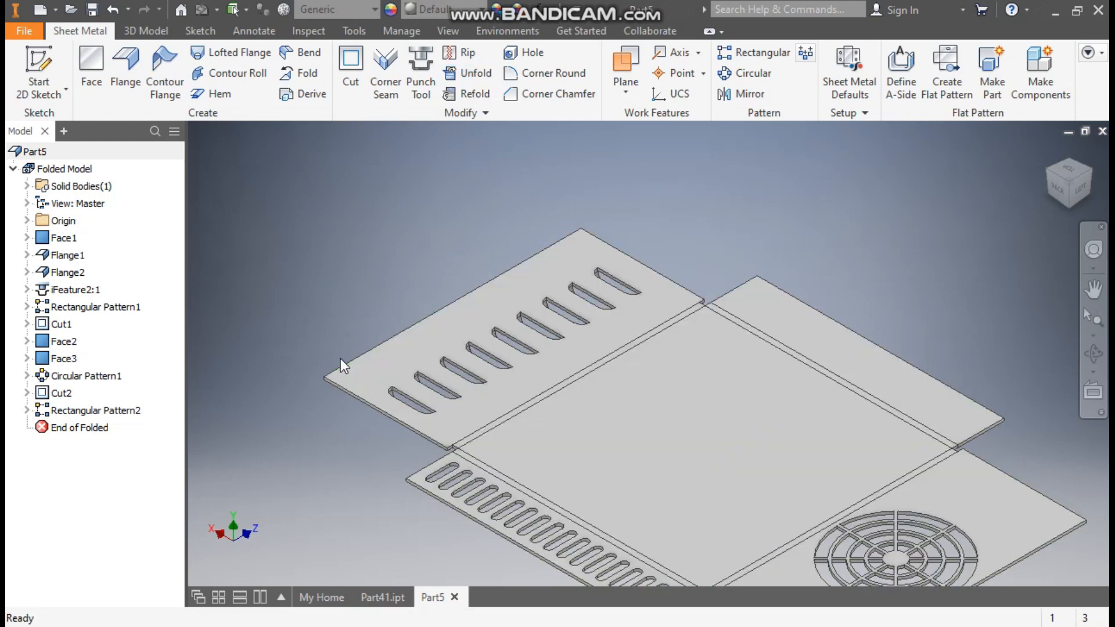
On the unfolded plain low flange, sketch a vertical center-to-center slot about 16 mm wide across the bend, near the flange's louver-side end
middle_click_drag(1040, 486, 993, 375)
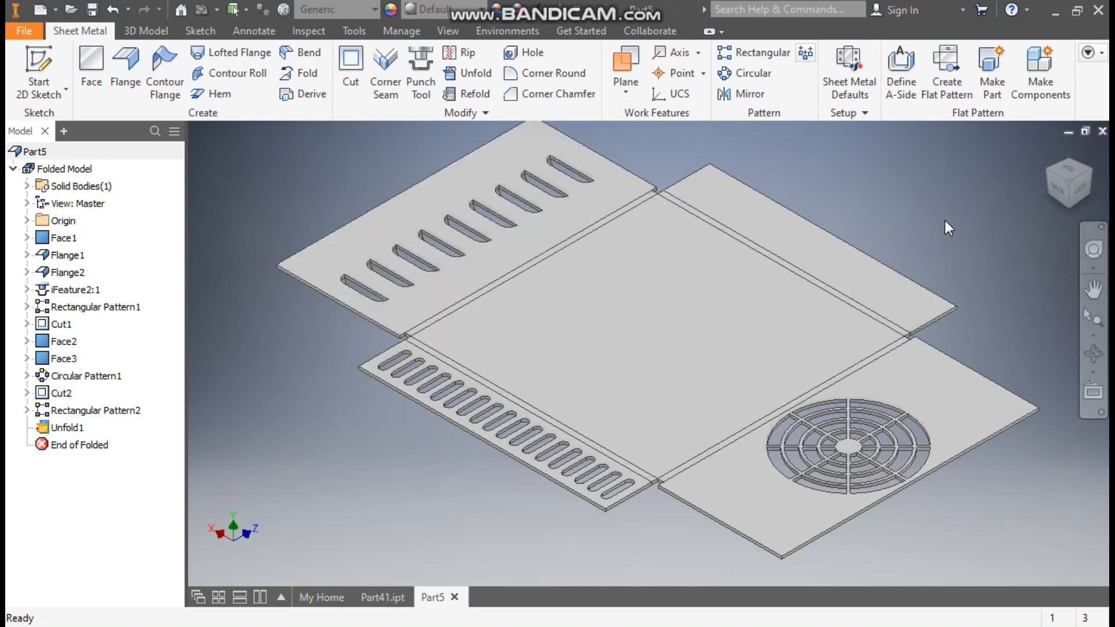
left_click(789, 235)
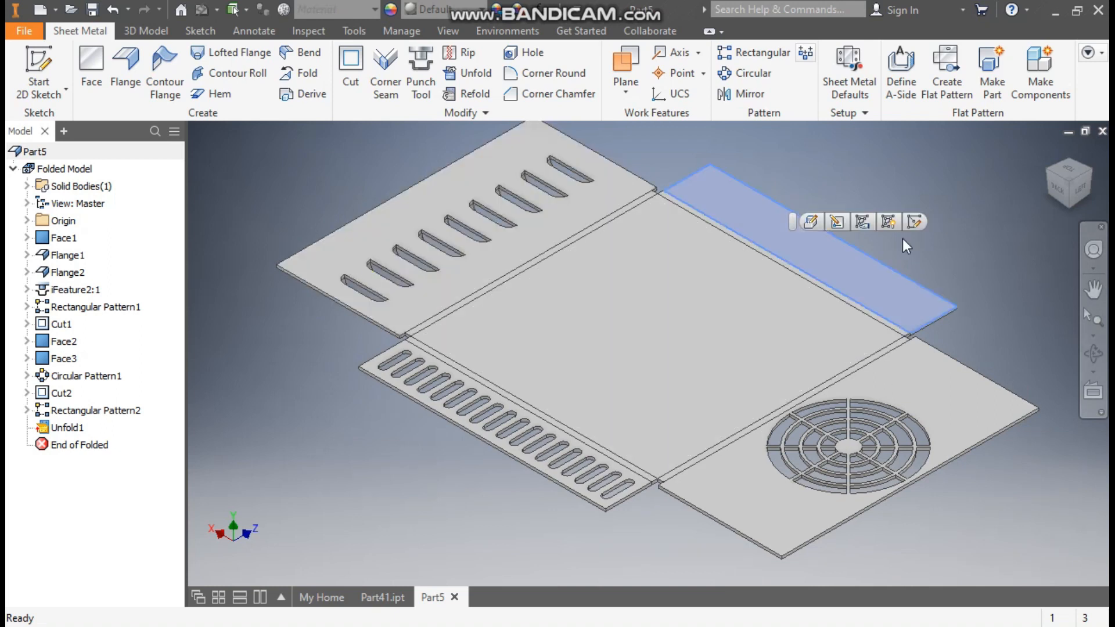
key("s")
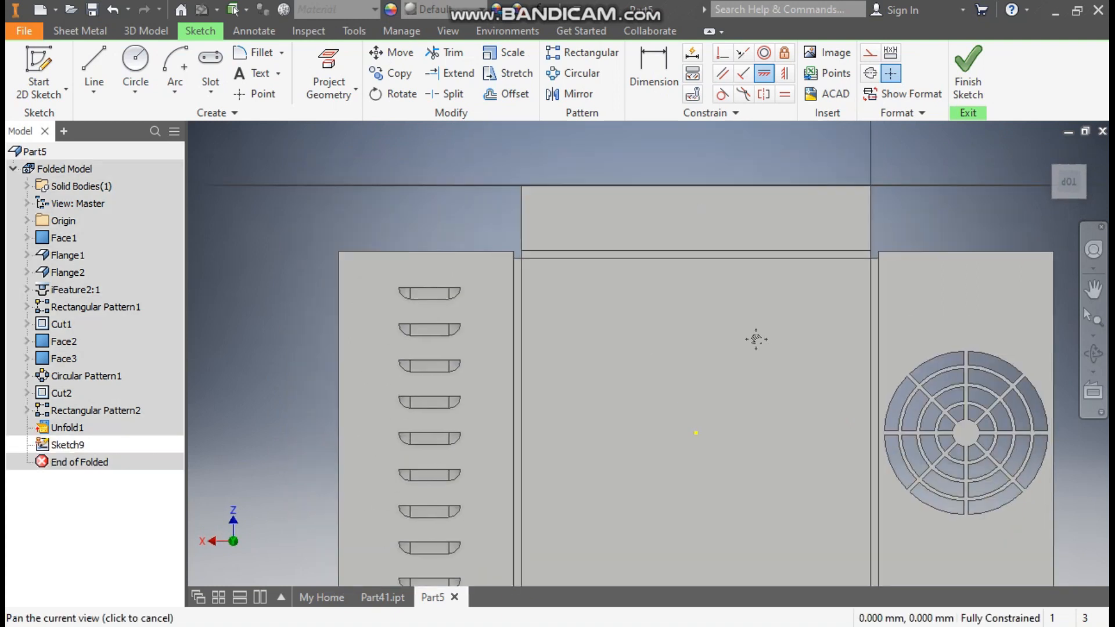
left_click(215, 94)
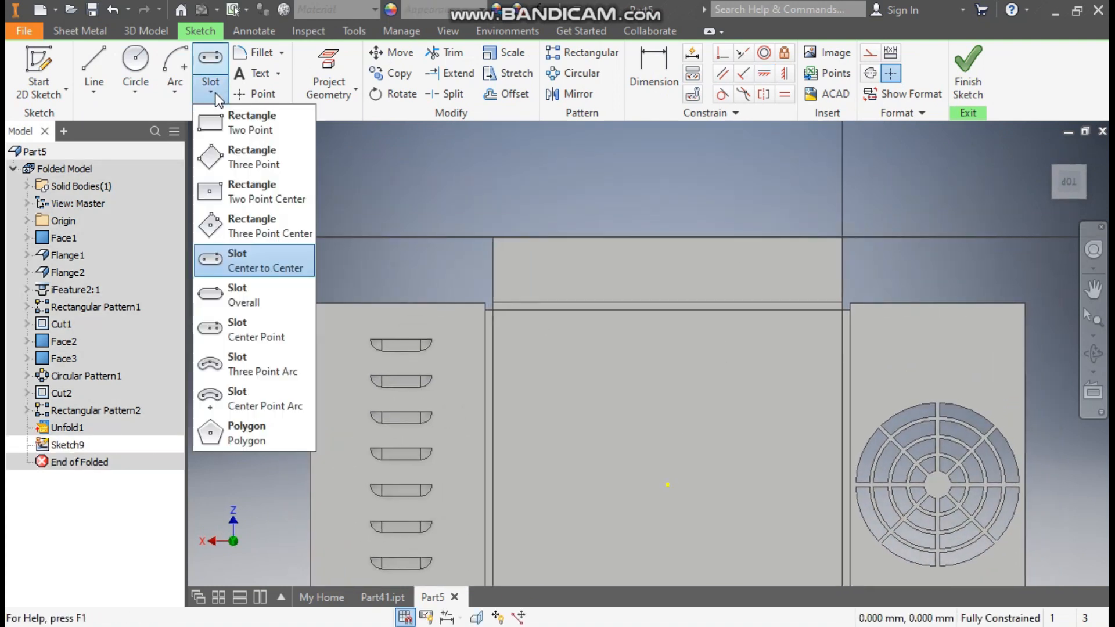
left_click(268, 268)
left_click(547, 269)
left_click(546, 343)
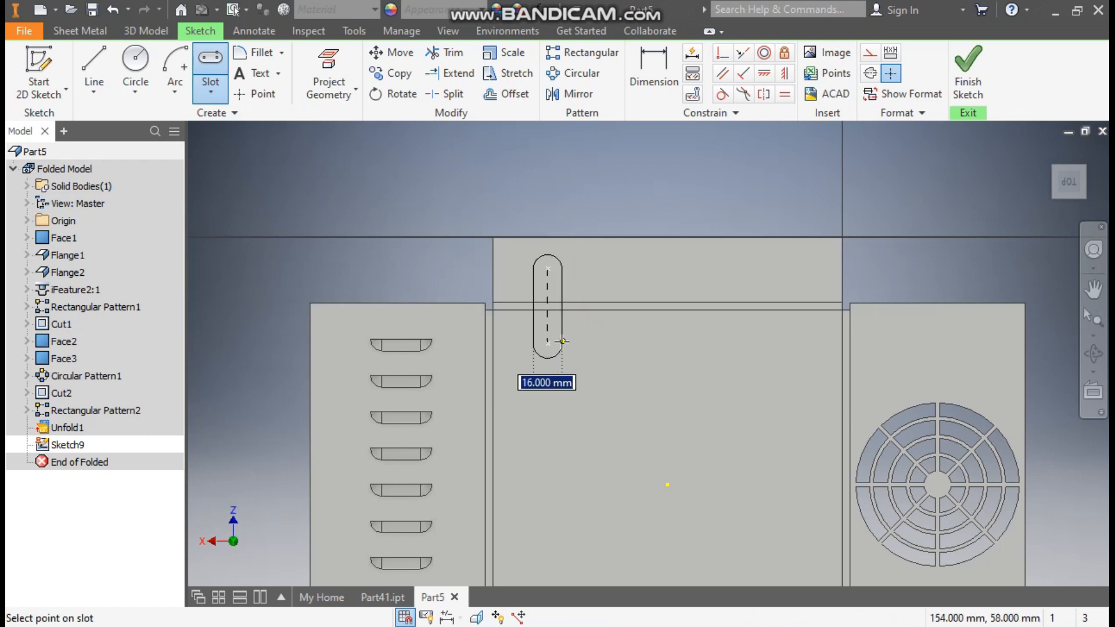
left_click(562, 341)
Set the slot's center-to-center length to 30 mm and its end radius to 7 mm
left_click(672, 73)
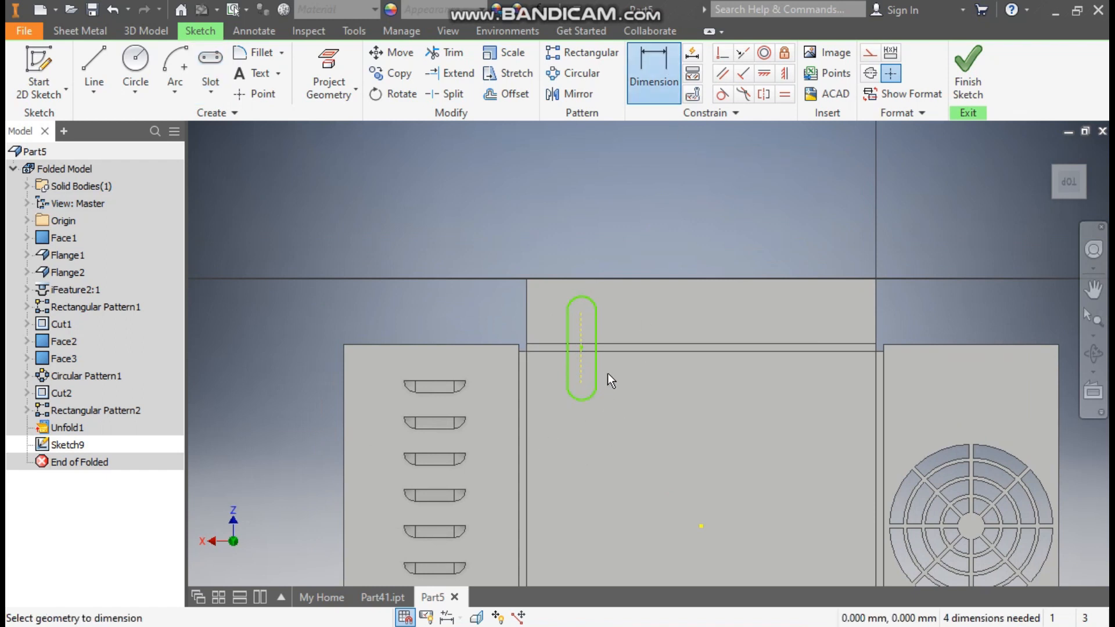
scroll(546, 327, "down", 3)
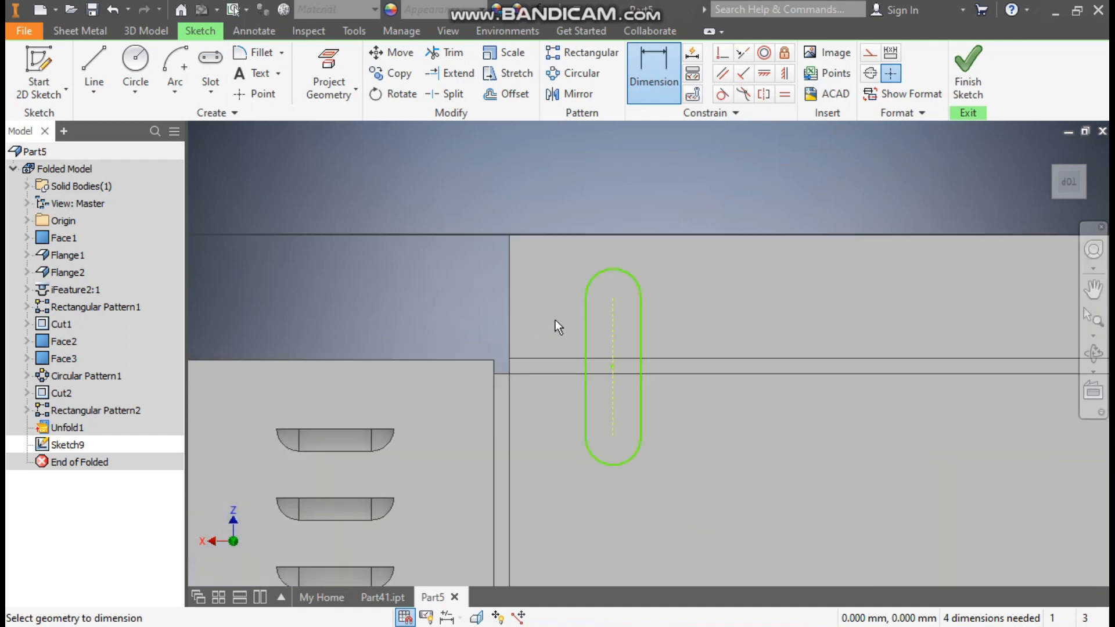
left_click(612, 315)
left_click(549, 336)
type("30")
key("Return")
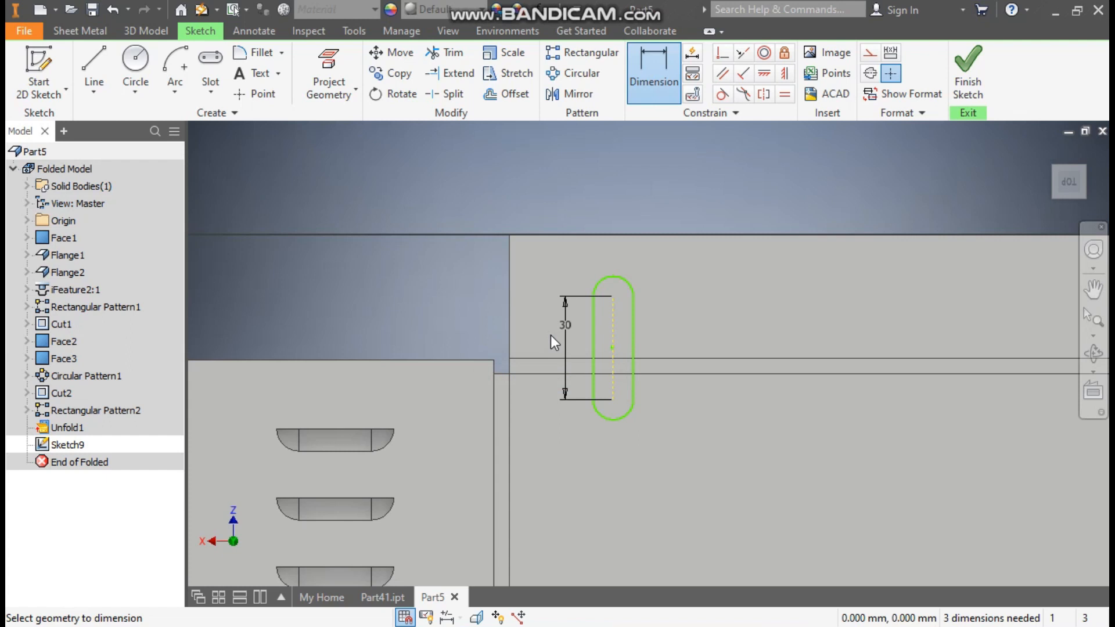
left_click(627, 282)
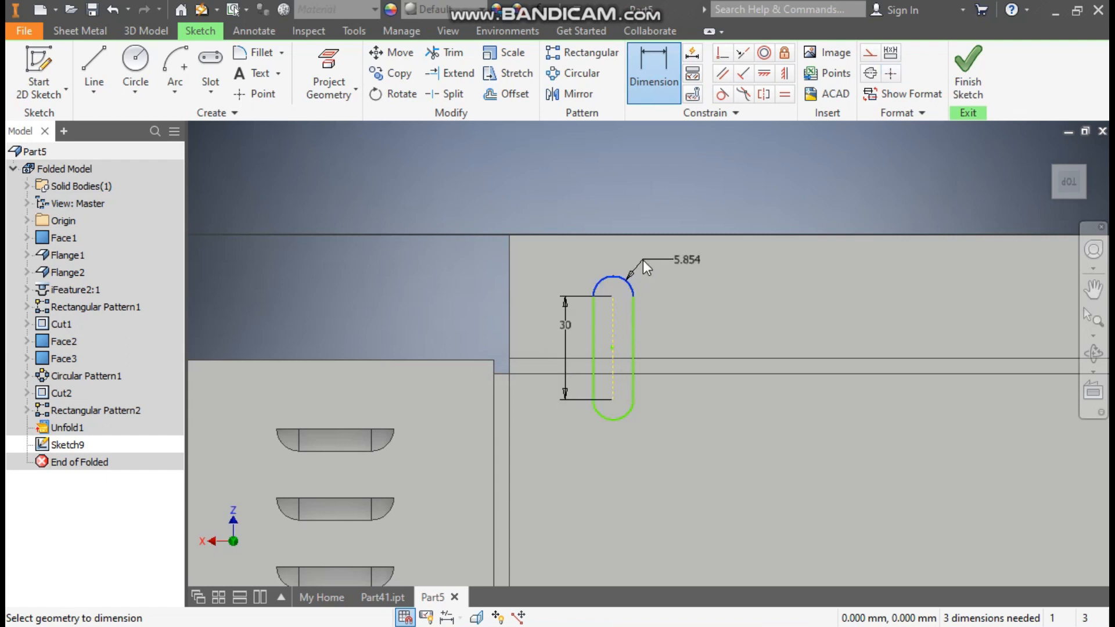
left_click(643, 260)
type("7")
key("Return")
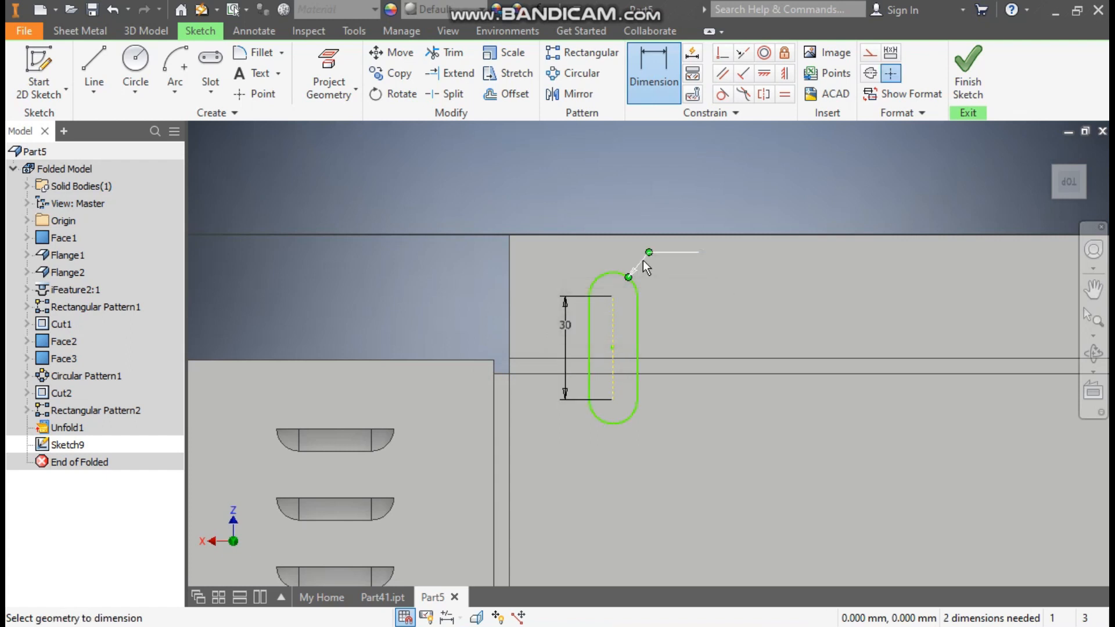
Set the distance from the flange's side edge to the slot's nearest straight side to 30 mm
left_click(510, 323)
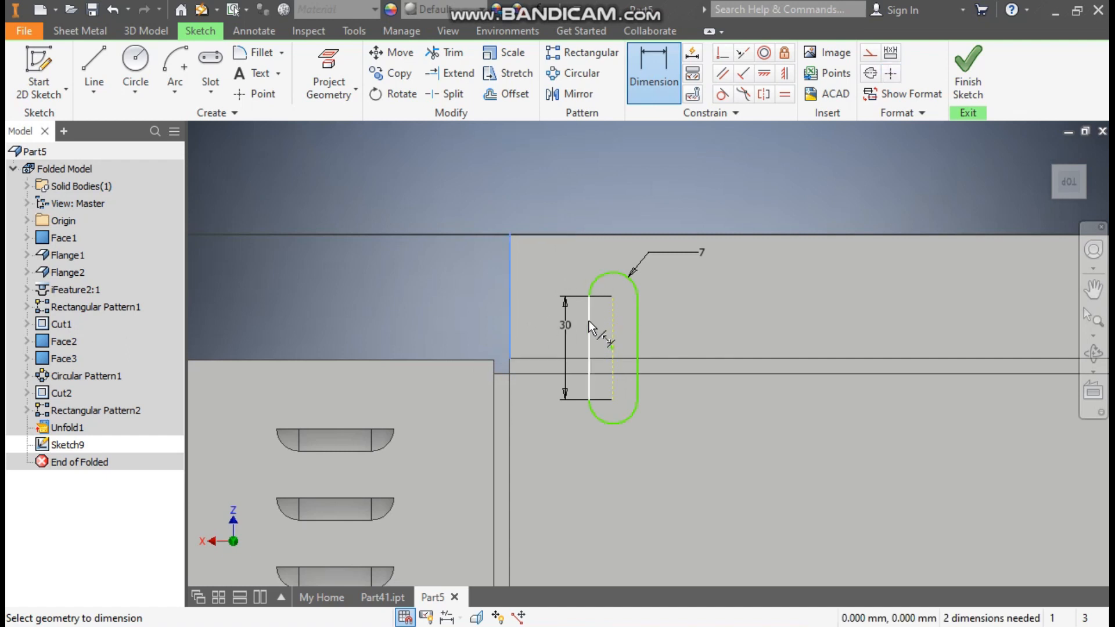
left_click(589, 322)
left_click(553, 192)
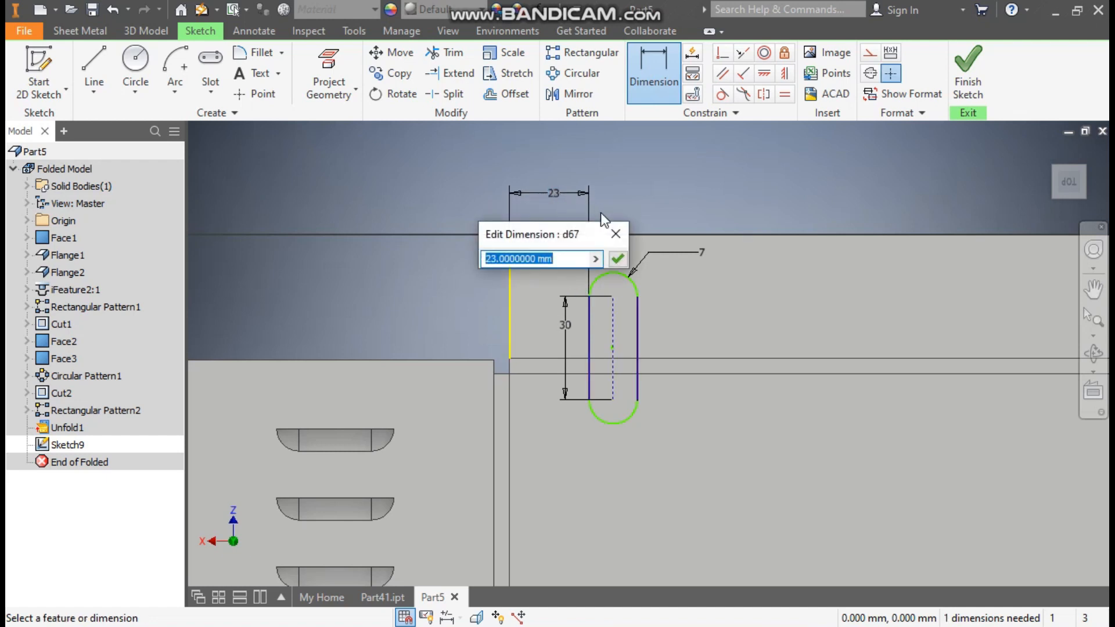
type("30")
key("Return")
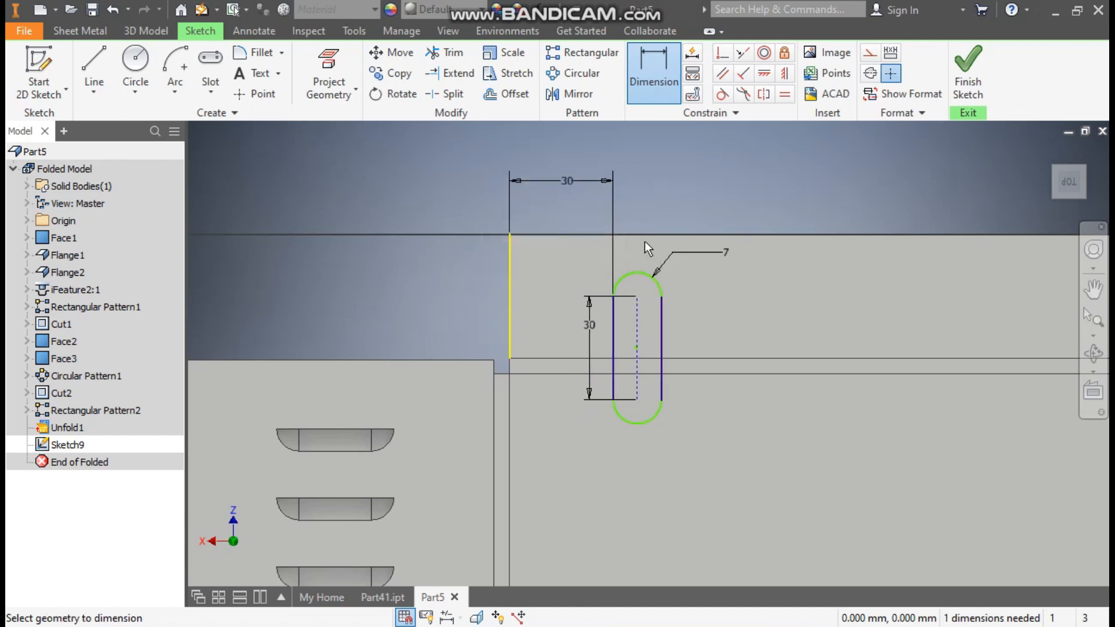
Constrain the slot's center point coincident with the bend line that borders the base face
left_click(722, 54)
left_click(637, 347)
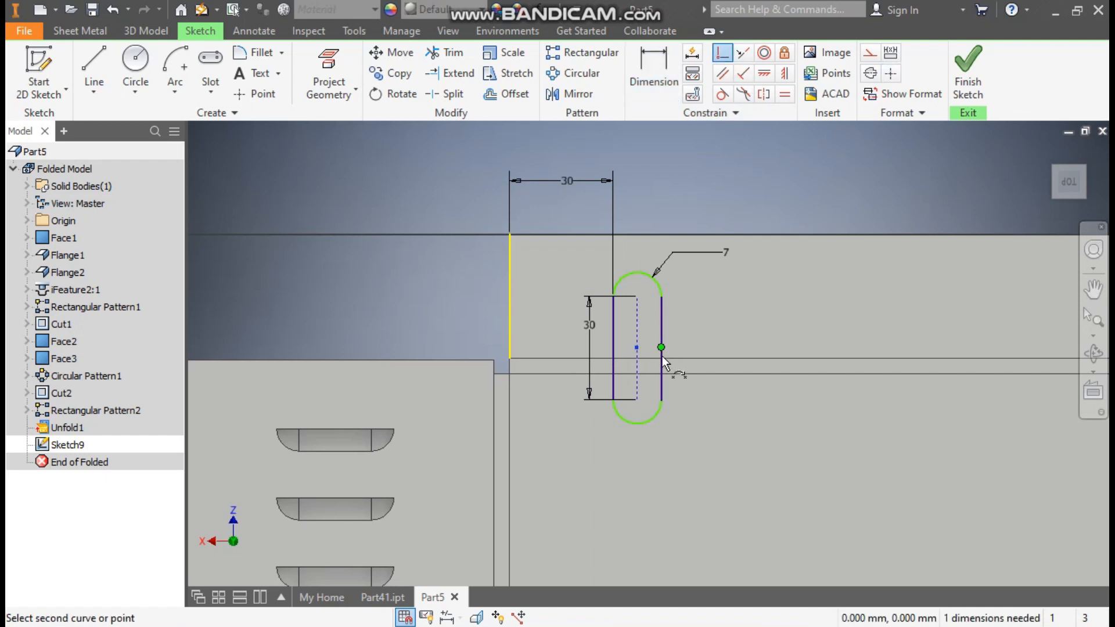
left_click(653, 374)
Draw a vertical line from the sketch origin to beyond the flange's outer edge and convert it to construction geometry
scroll(742, 272, "down", 2)
mouse_move(742, 273)
middle_mouse_down()
mouse_move(554, 259)
mouse_move(585, 265)
middle_mouse_up()
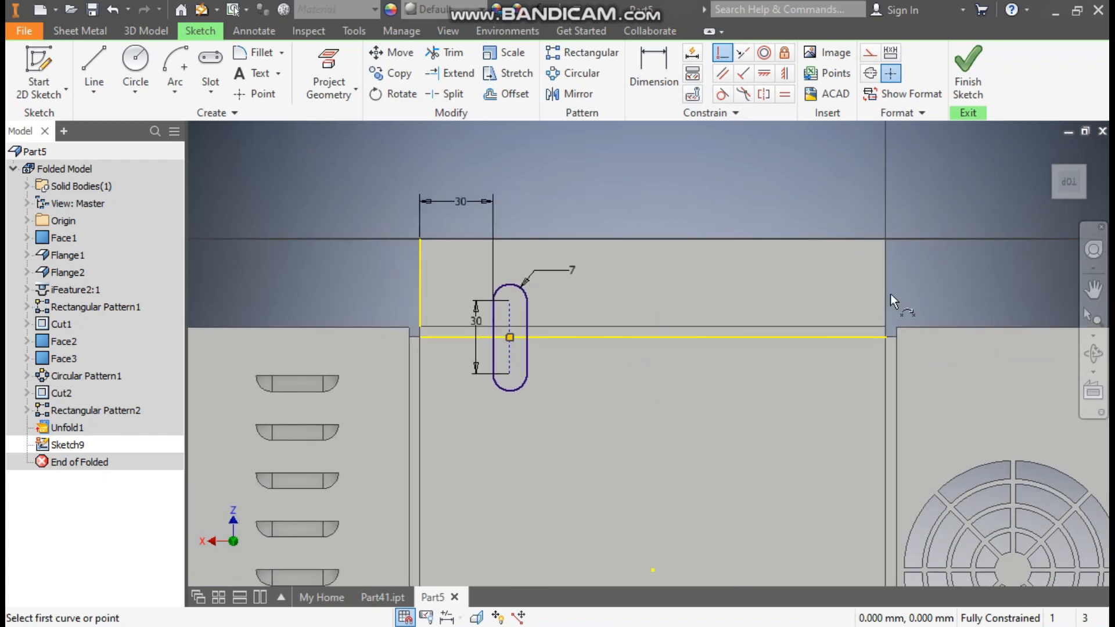
left_click(94, 64)
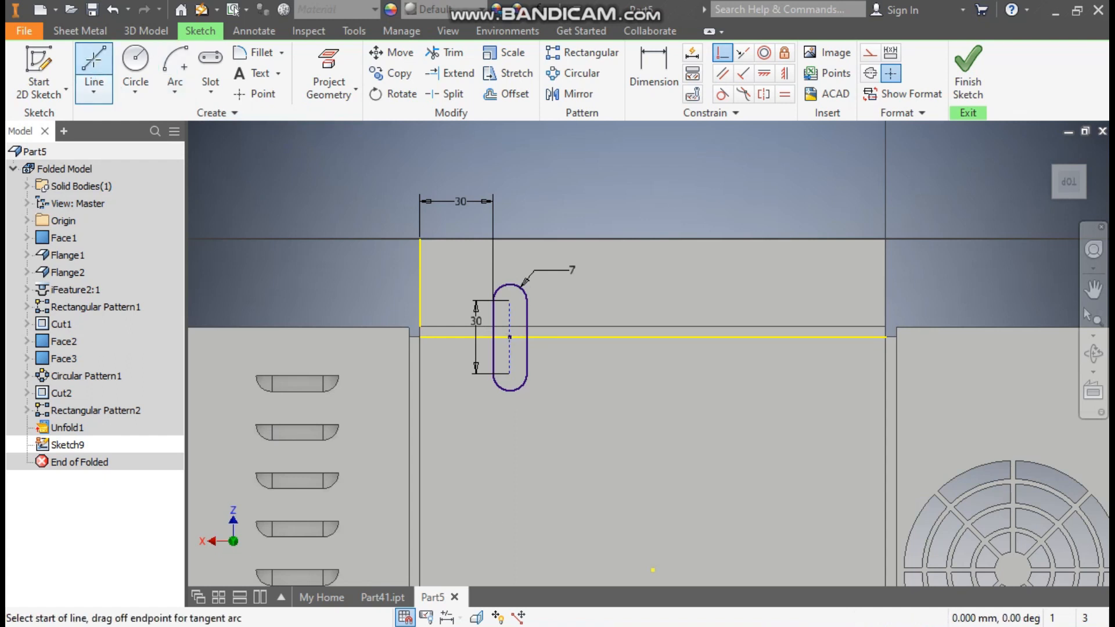
left_click(653, 569)
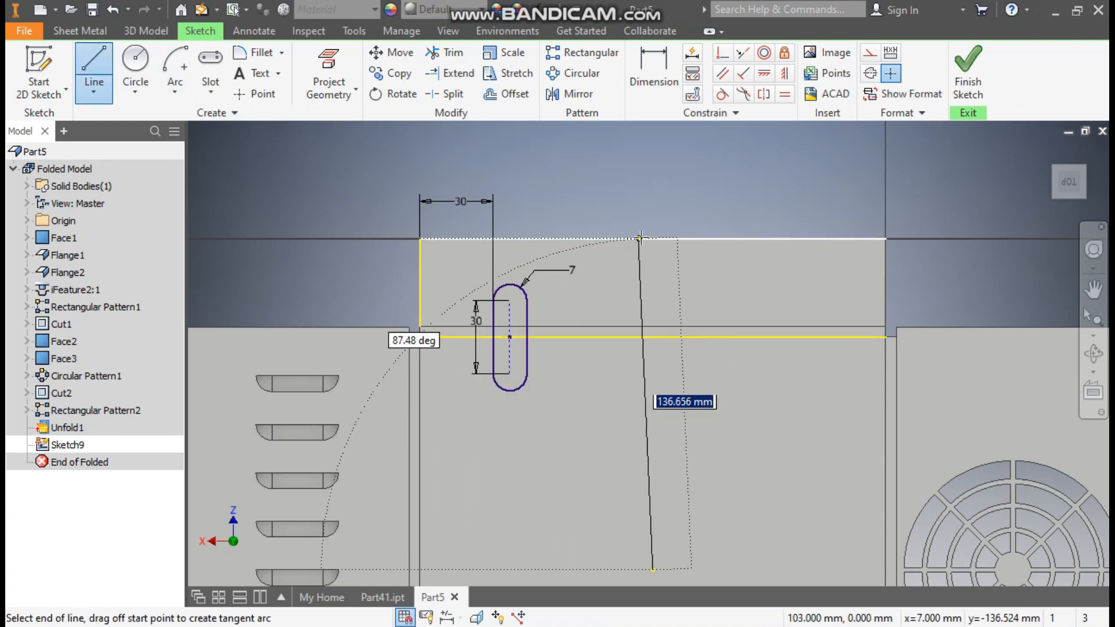
left_click(653, 186)
key("Escape")
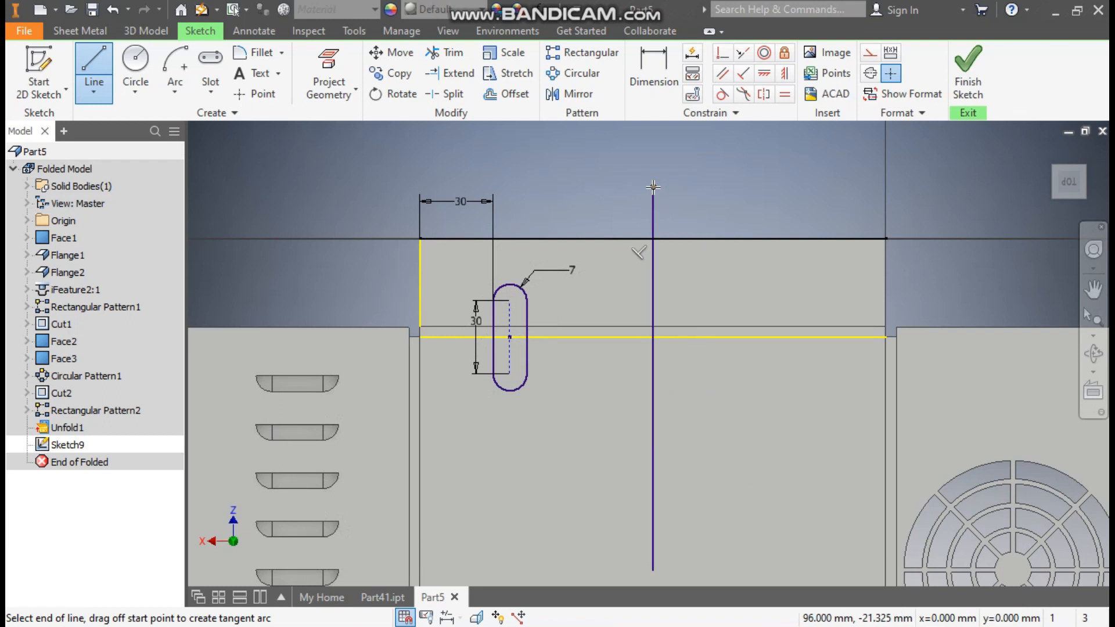
left_click(653, 201)
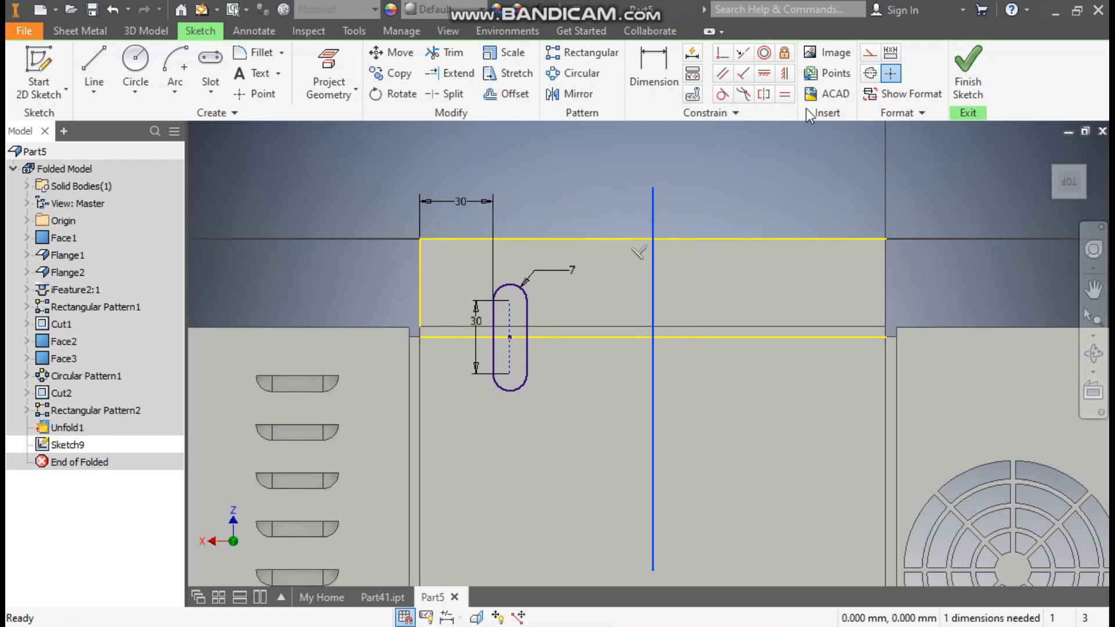
left_click(869, 53)
left_click(771, 166)
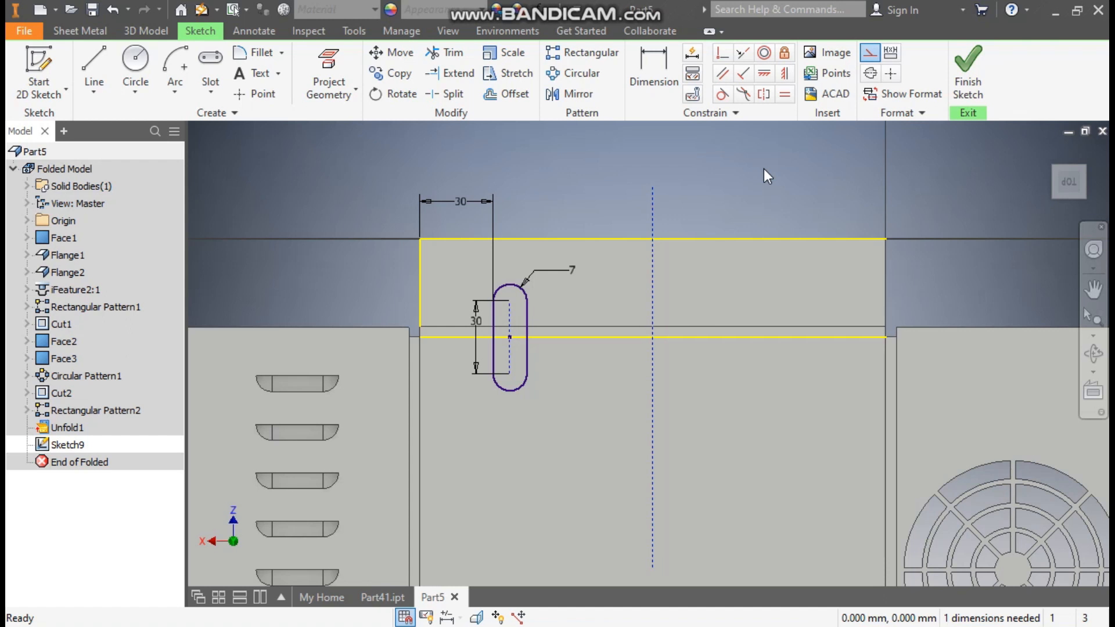
Mirror the complete slot profile about the vertical construction line
left_click(569, 94)
left_click_drag(571, 267, 480, 326)
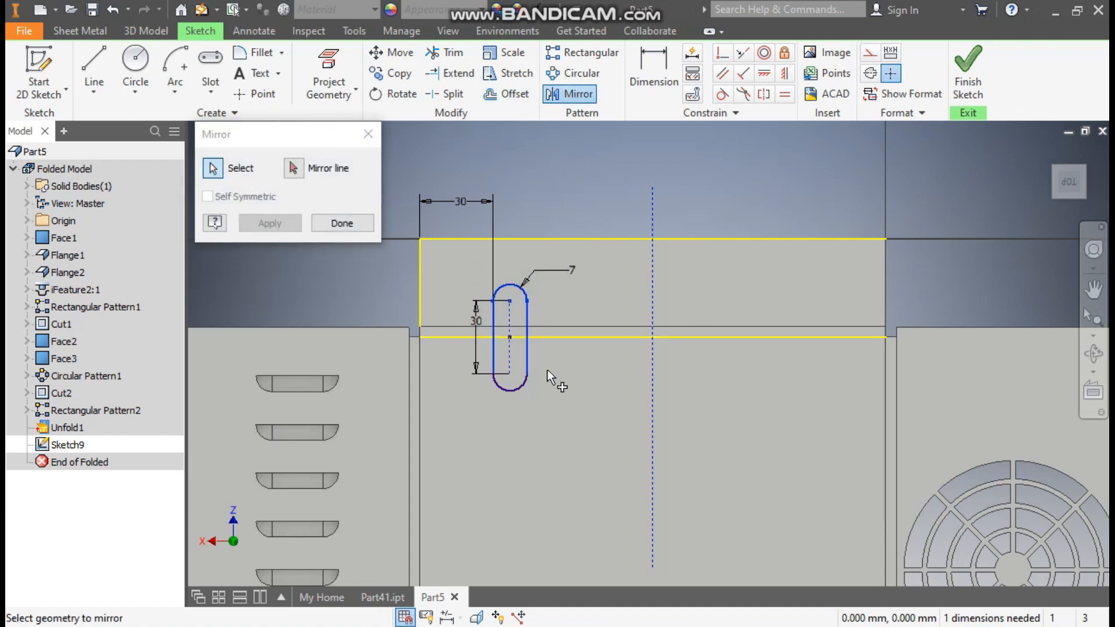
left_click(521, 386)
left_click(293, 168)
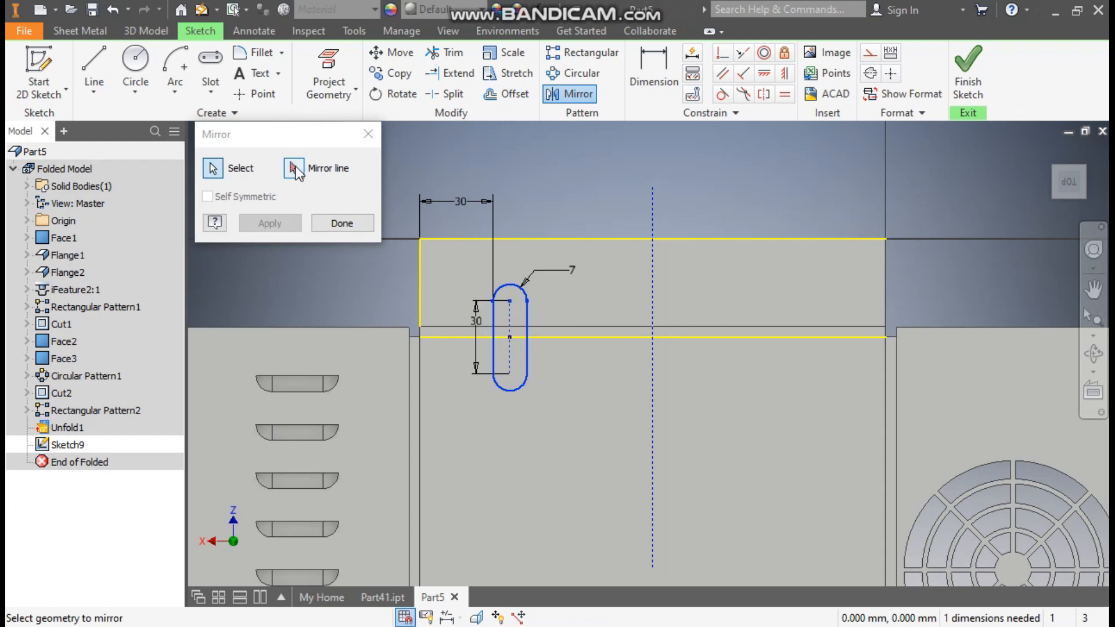
left_click(653, 253)
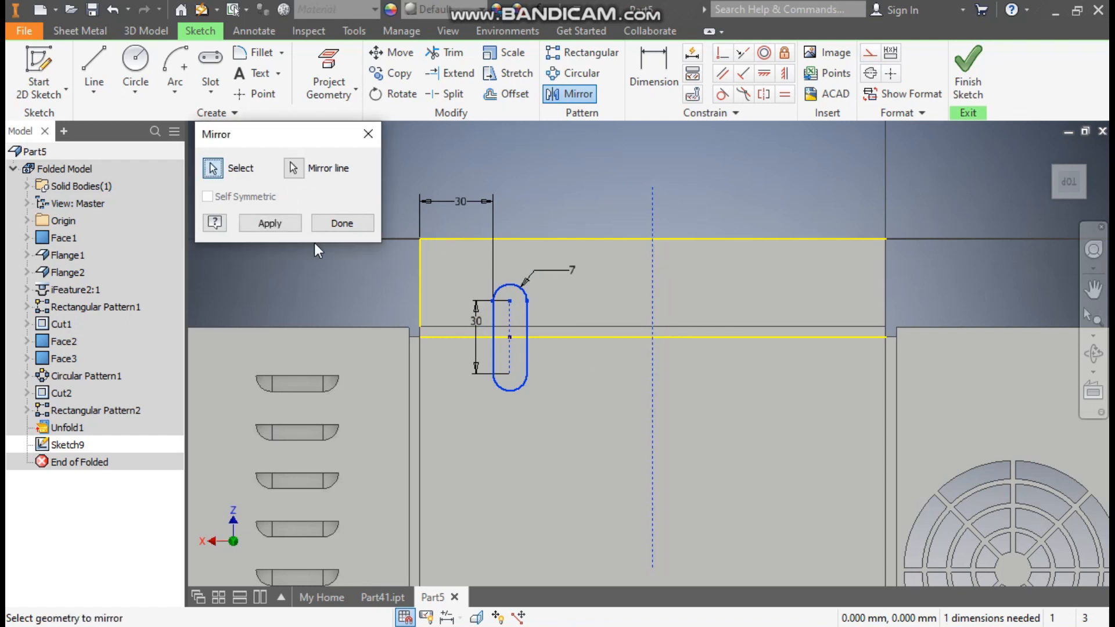
left_click(278, 225)
left_click(339, 223)
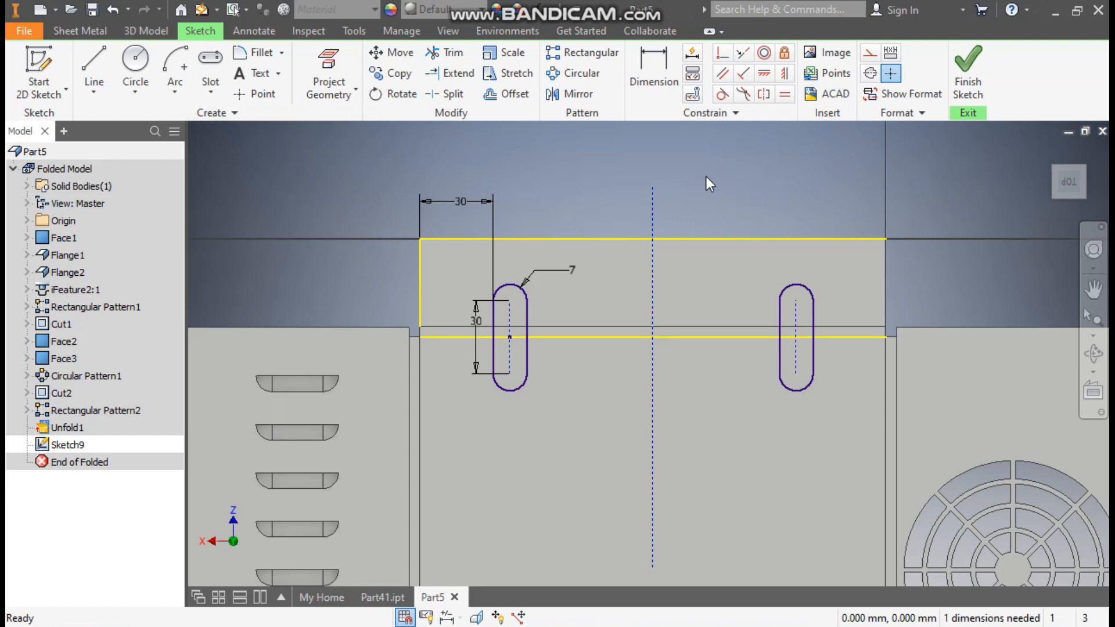
Cut both slot profiles through the unfolded sheet to a distance of Thickness
left_click(81, 31)
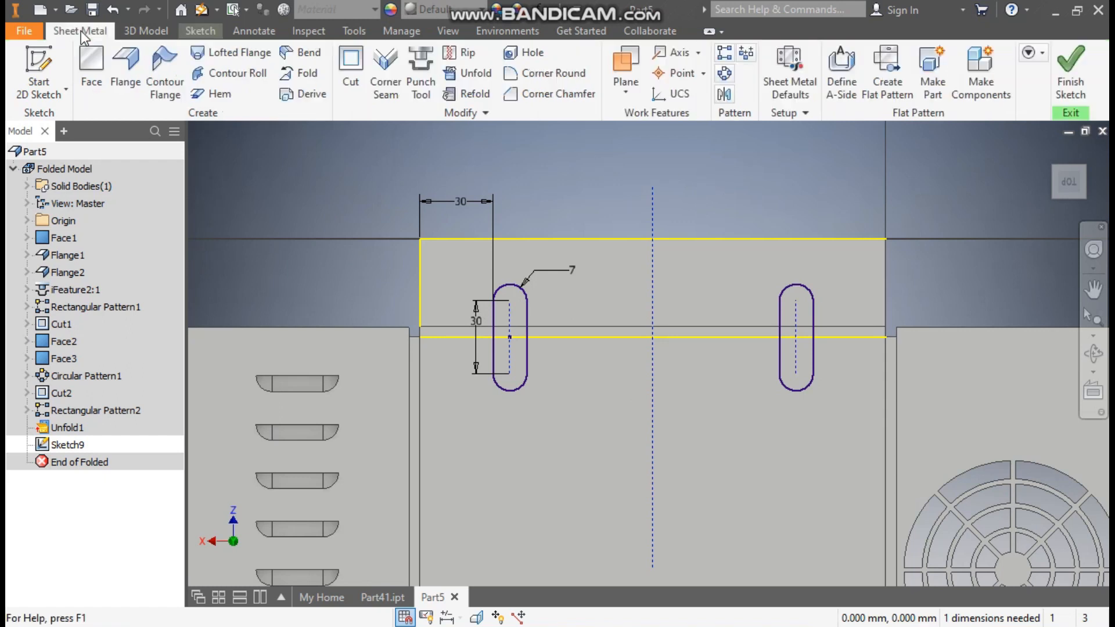
left_click(352, 73)
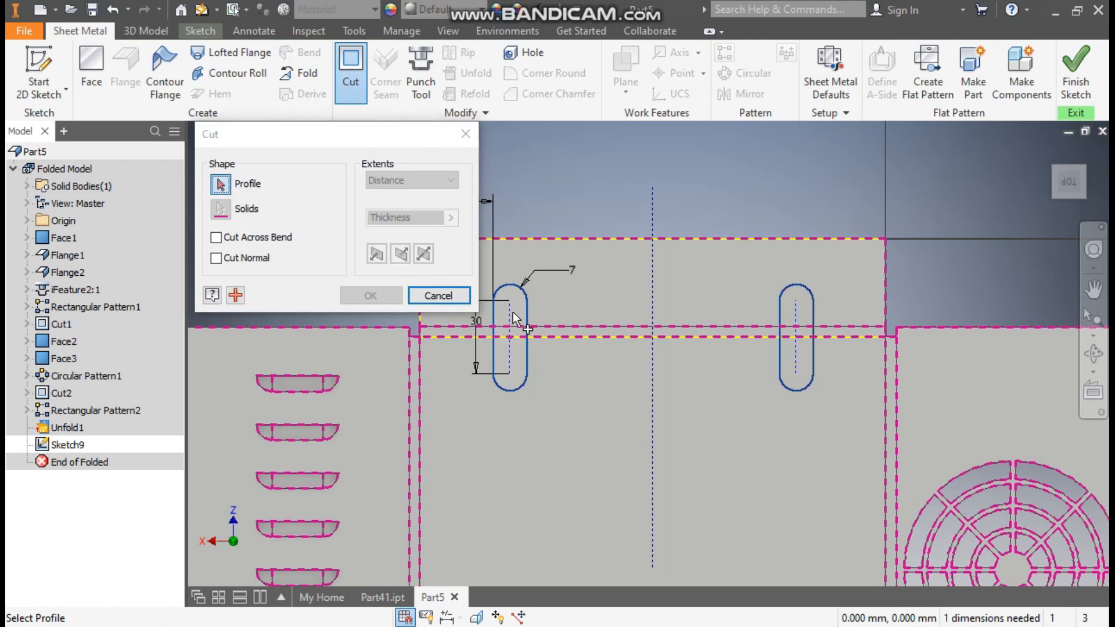
left_click(796, 314)
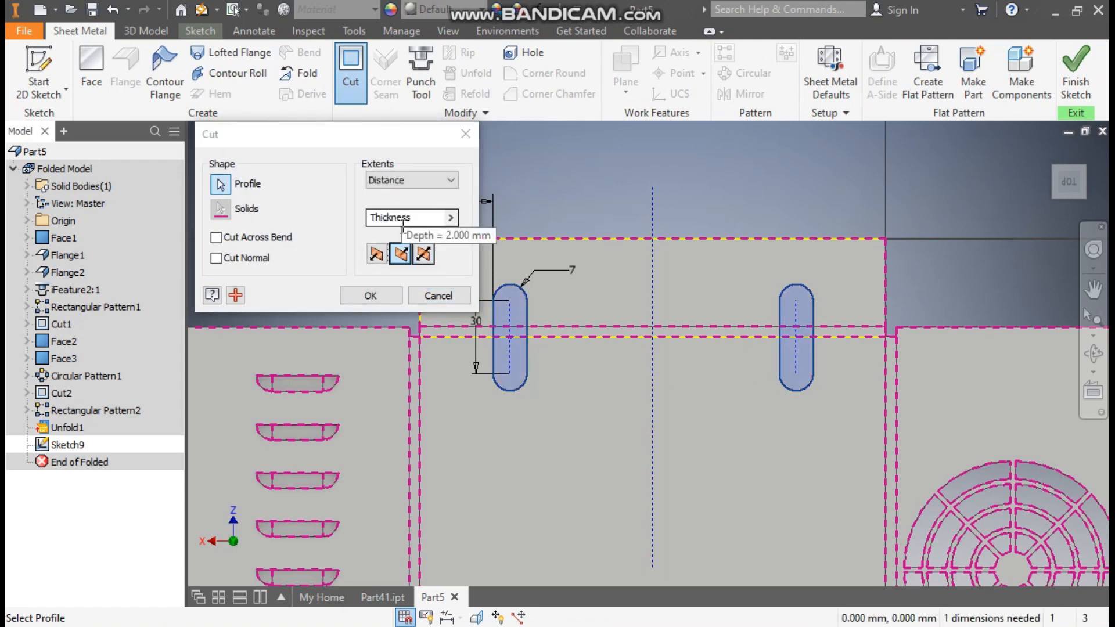
left_click(385, 296)
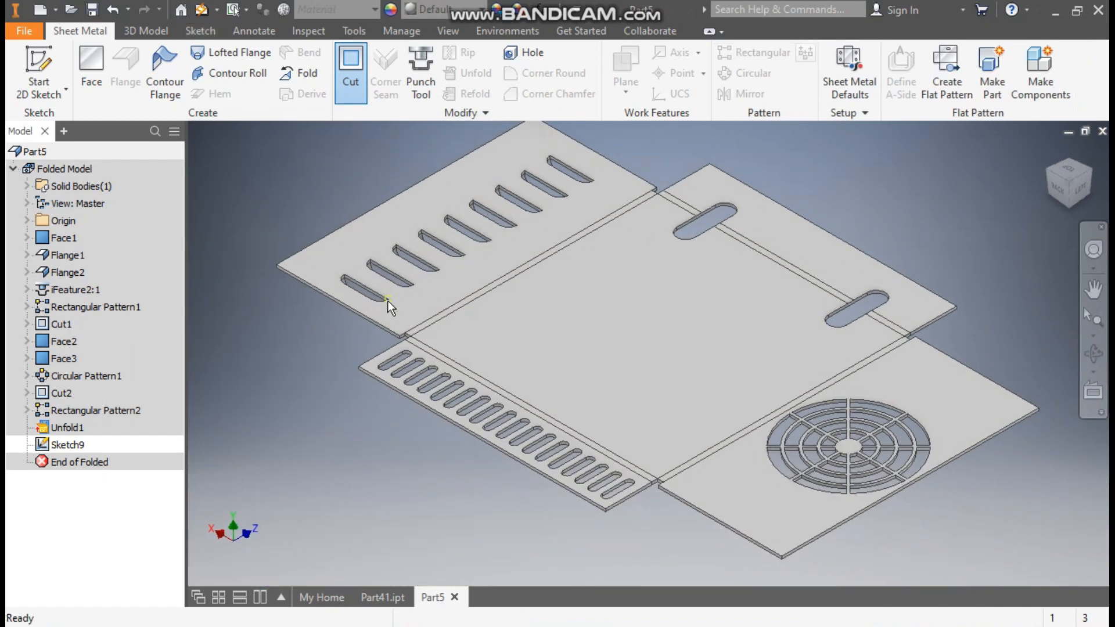
Refold all bends of the unfolded sheet, using the base face as the stationary reference
scroll(702, 210, "down", 3)
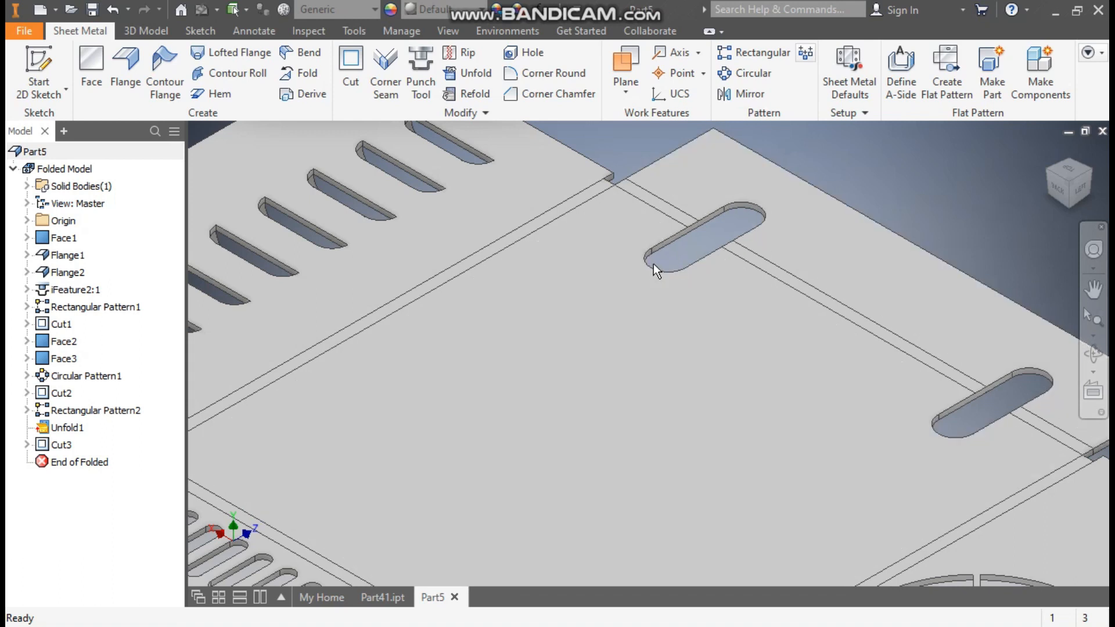
scroll(875, 230, "up", 4)
middle_click_drag(860, 252, 788, 261)
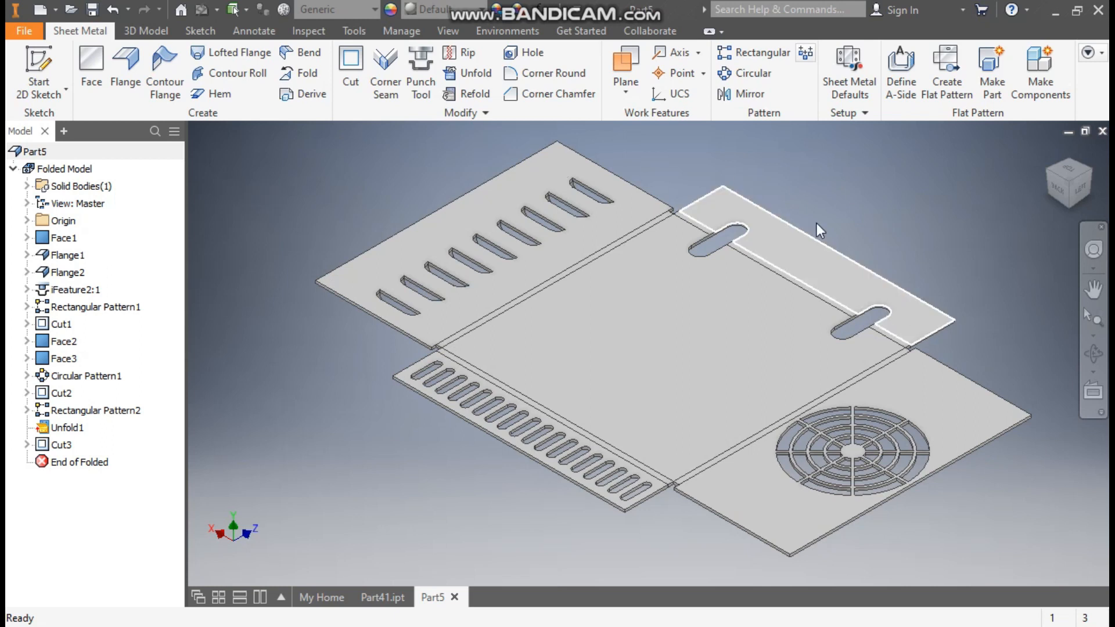
left_click(468, 97)
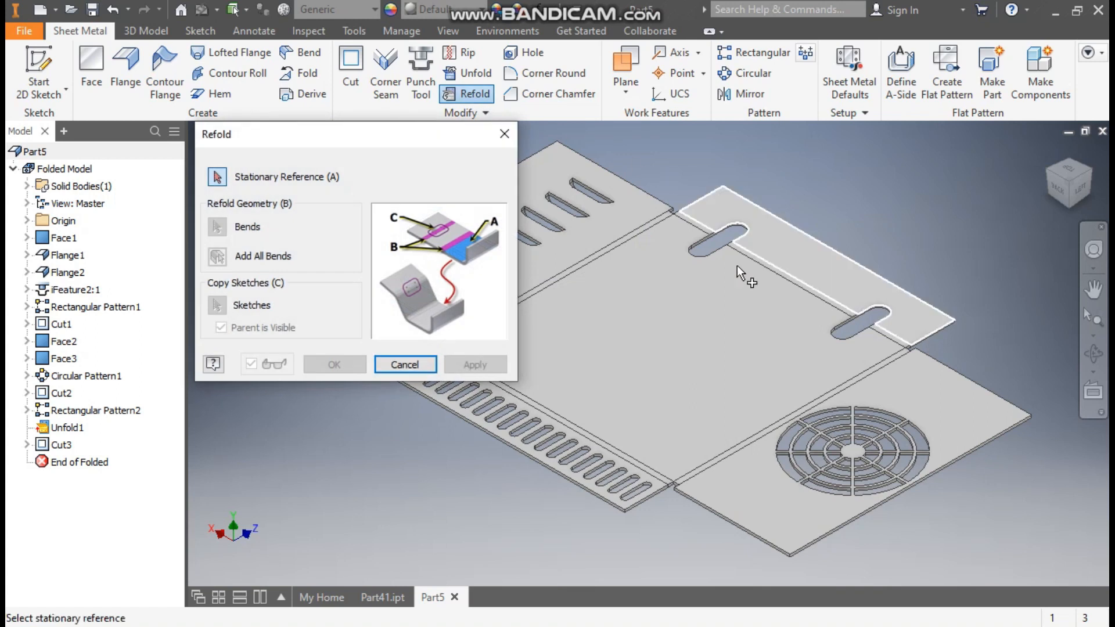
left_click(666, 322)
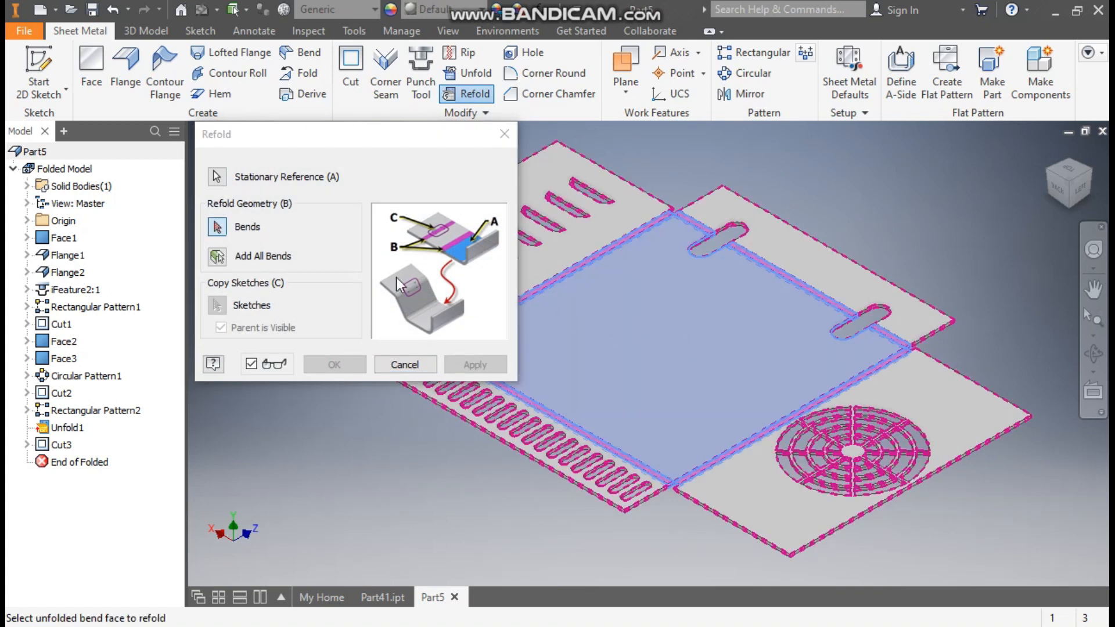
left_click(220, 259)
left_click(219, 260)
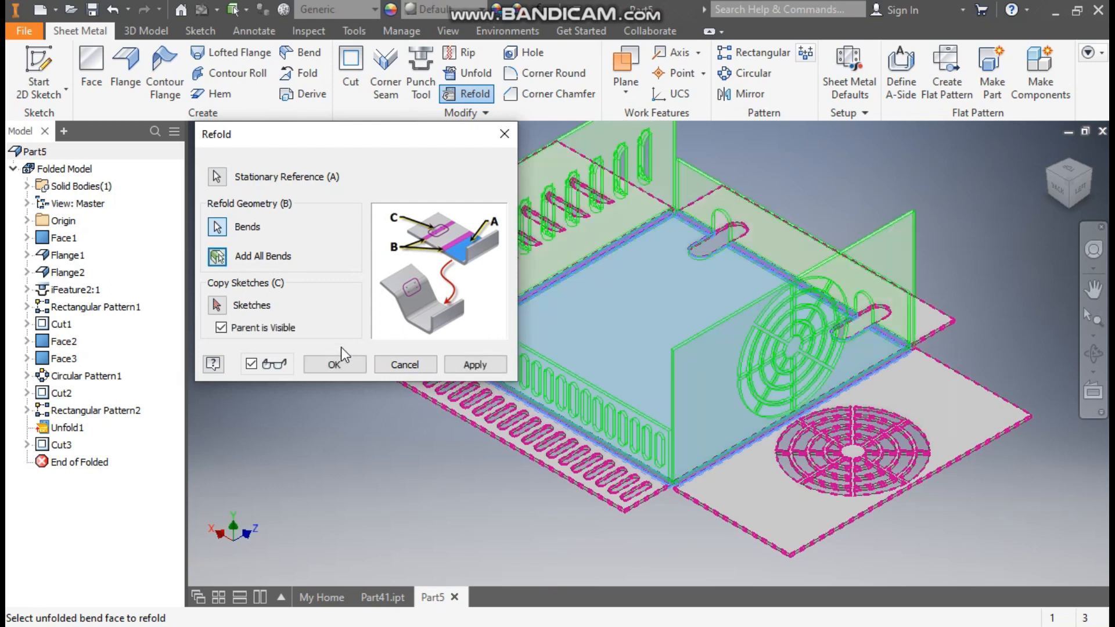
left_click(334, 364)
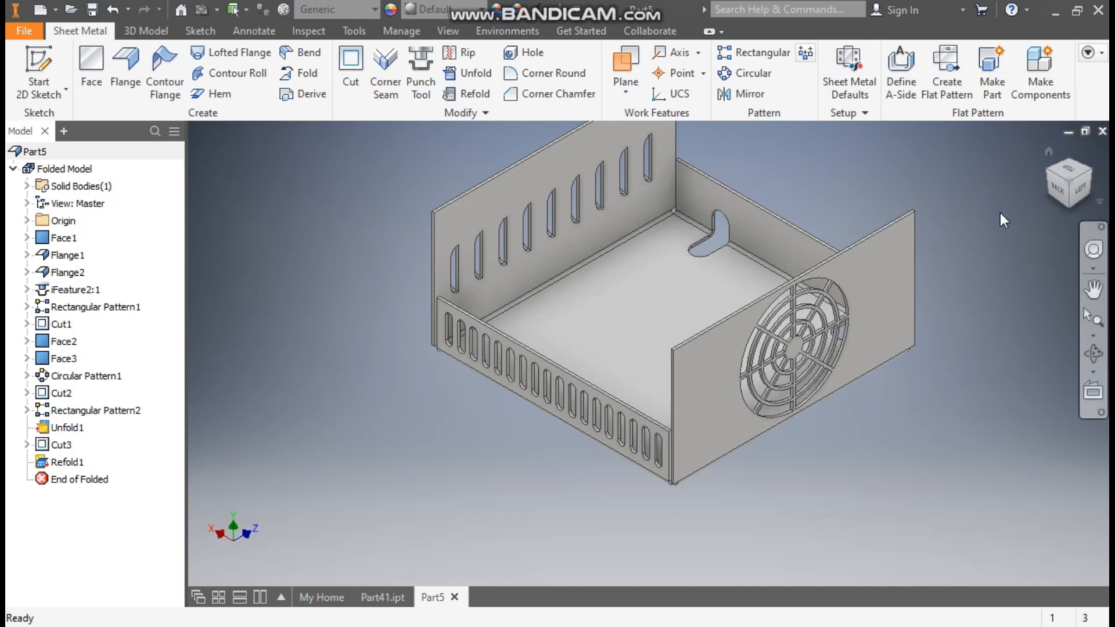
Add 40 mm flanges at 90 degrees along the outer upper edges of the louvered and fan grille walls, matching the Part41 reference
left_click(1045, 173)
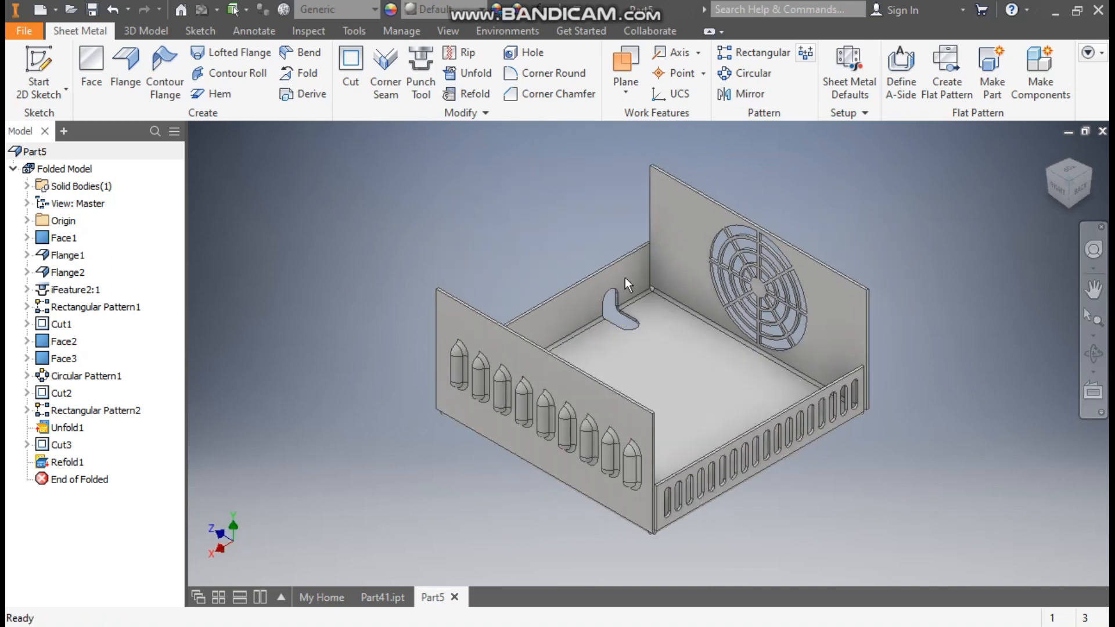
left_click(1089, 172)
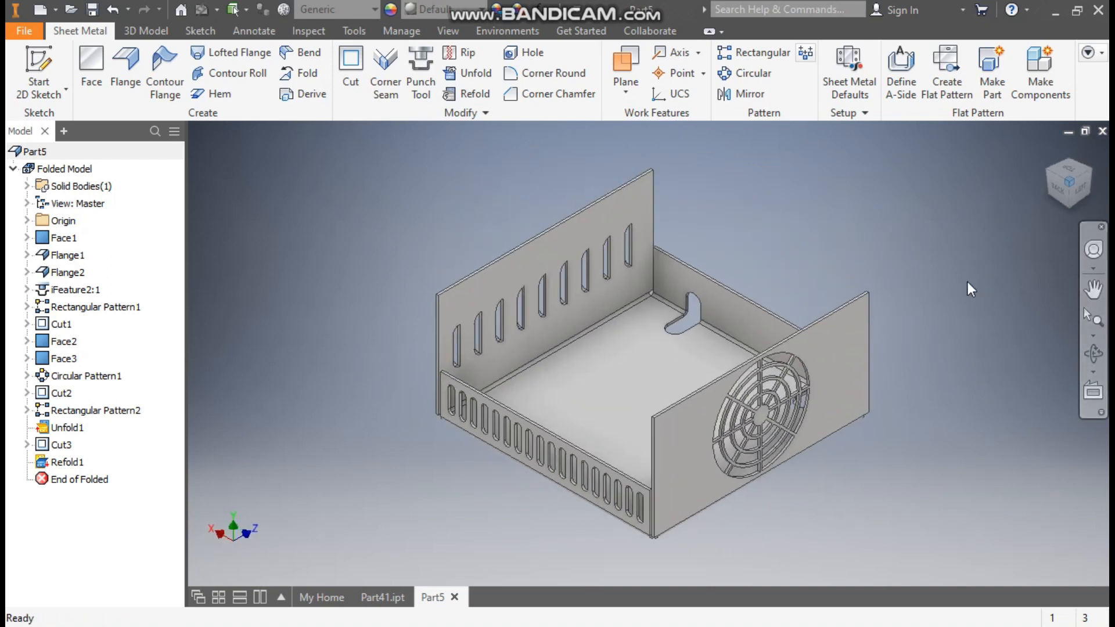
left_click(382, 597)
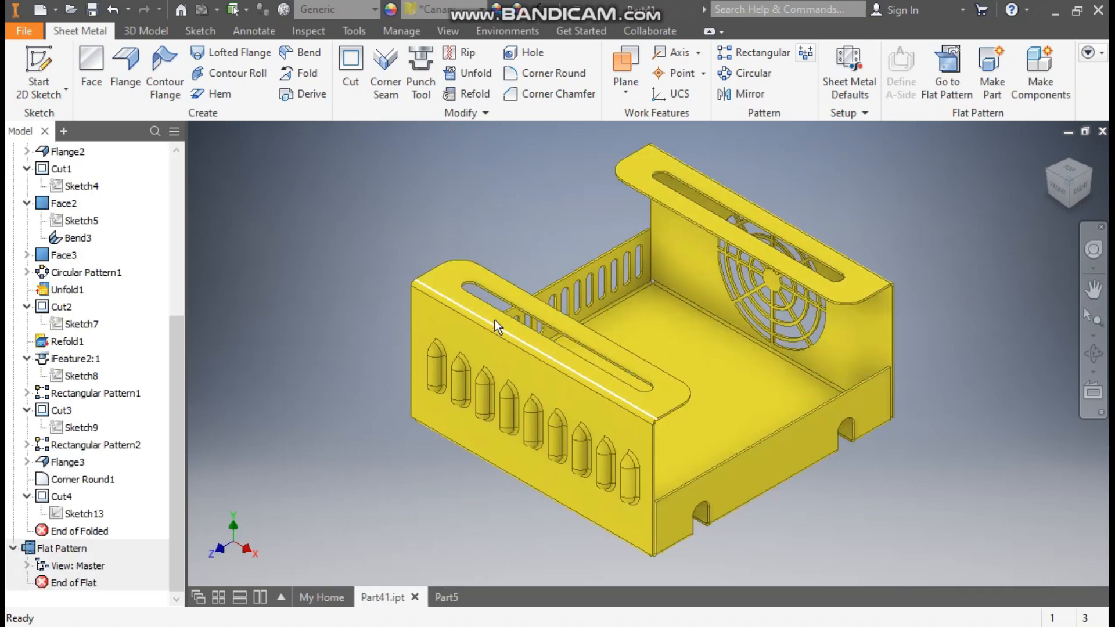
left_click(434, 599)
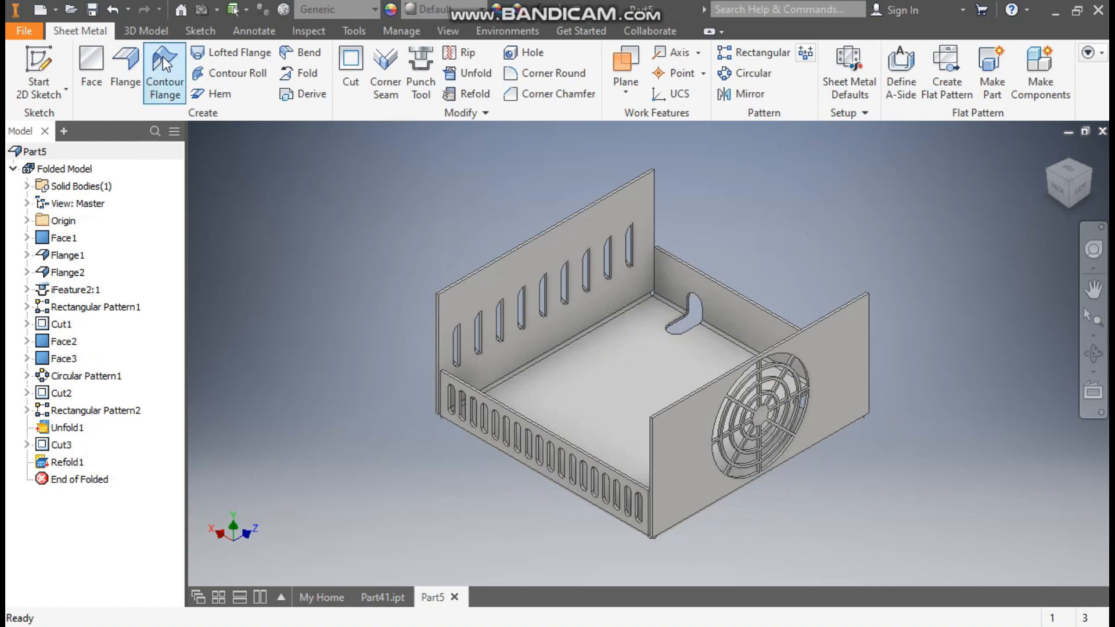
left_click(135, 66)
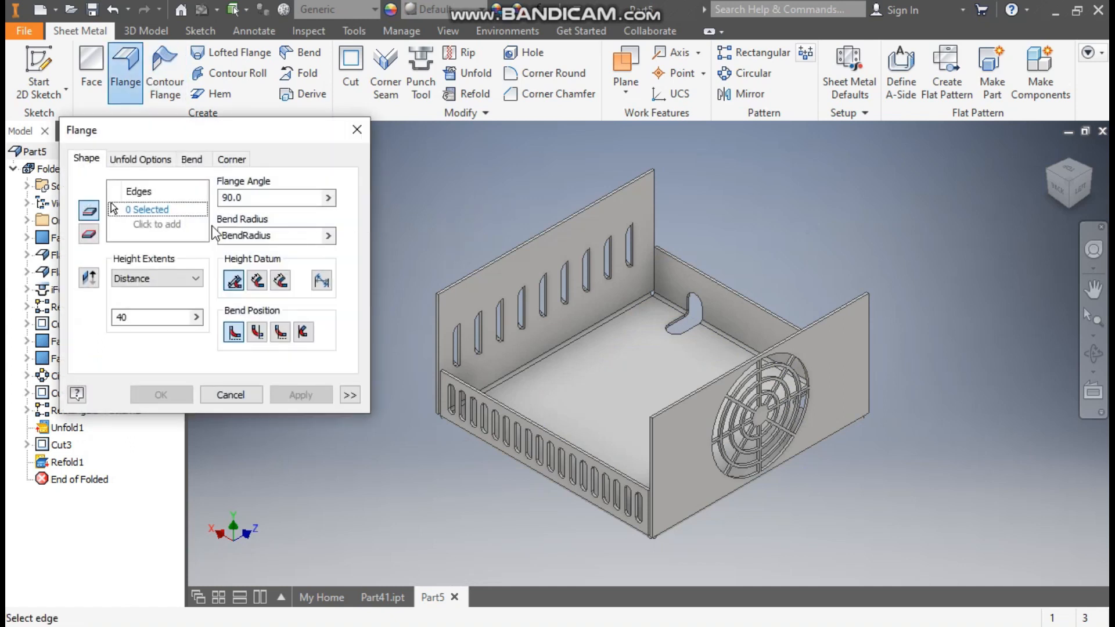
left_click(529, 241)
scroll(702, 390, "up", 5)
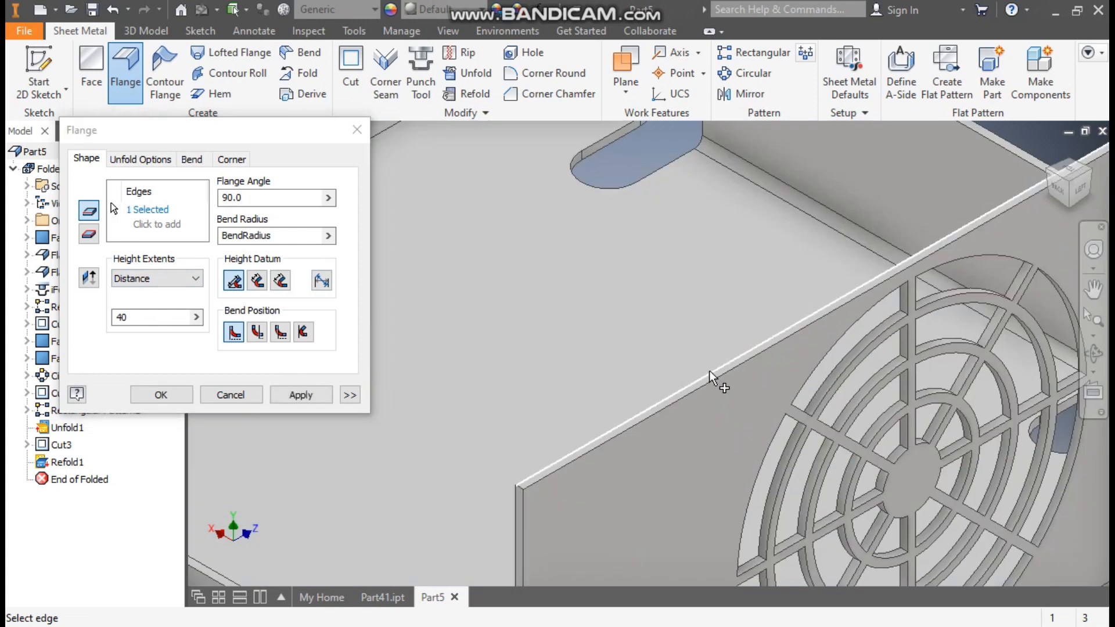
left_click(709, 371)
scroll(735, 310, "down", 5)
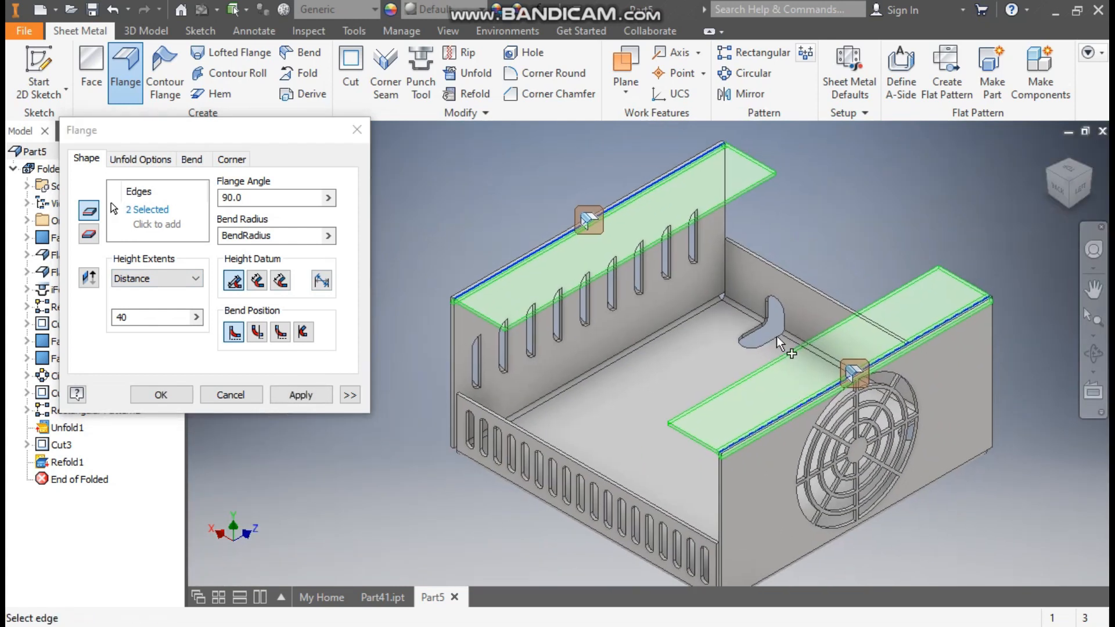
left_click(140, 318)
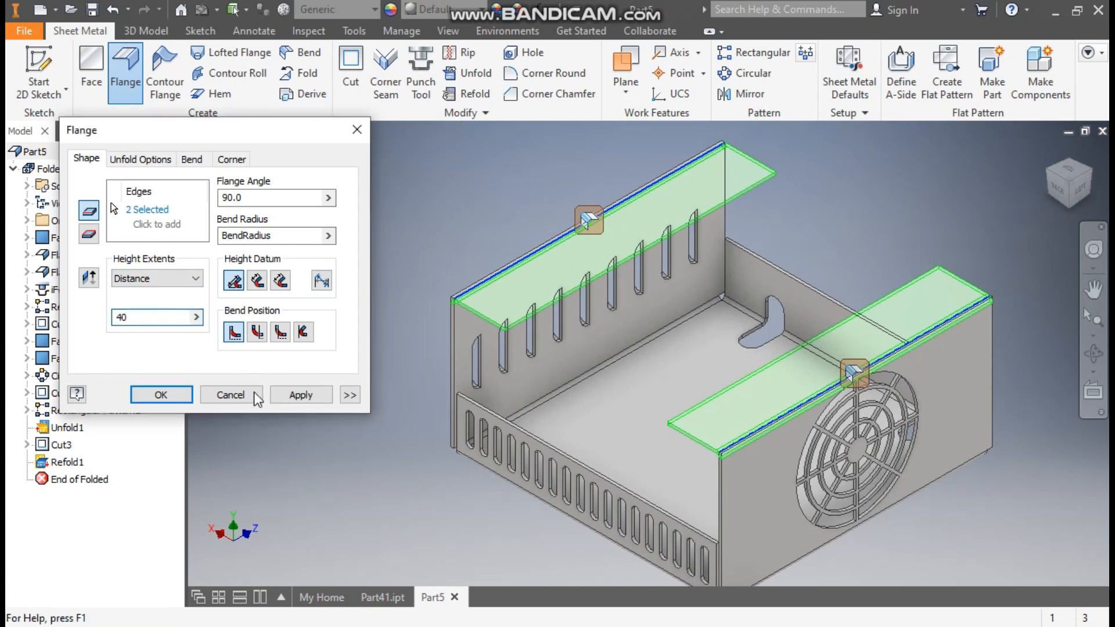
left_click(173, 397)
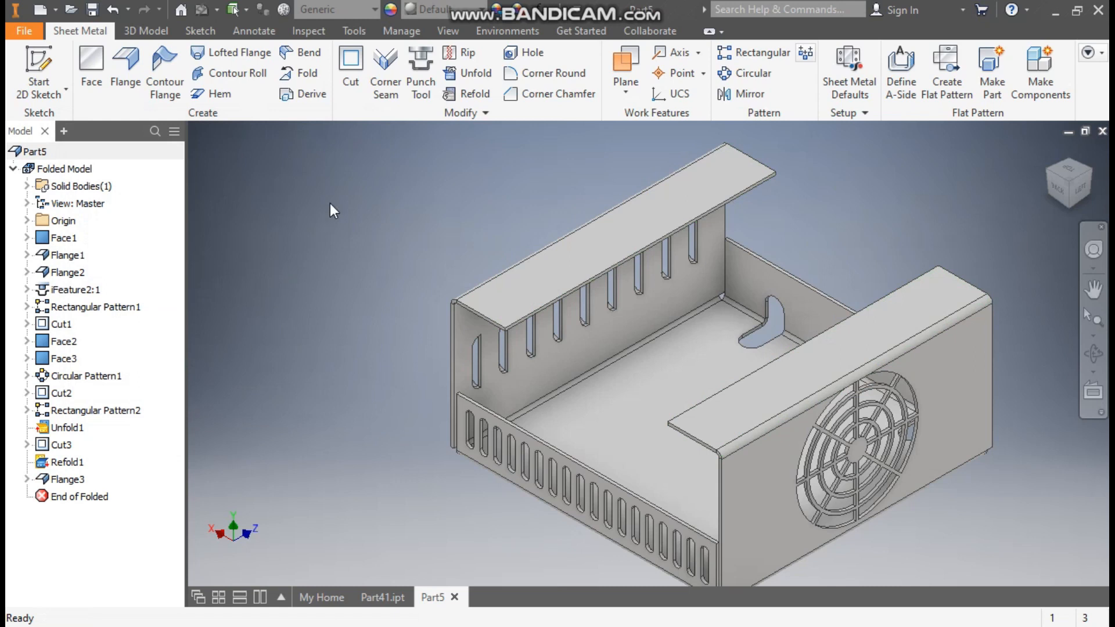
Sketch a lengthwise center-to-center slot, about 84 mm between centers with about 9 mm end radius, on the flange above the louvered wall
left_click(655, 229)
left_click(781, 216)
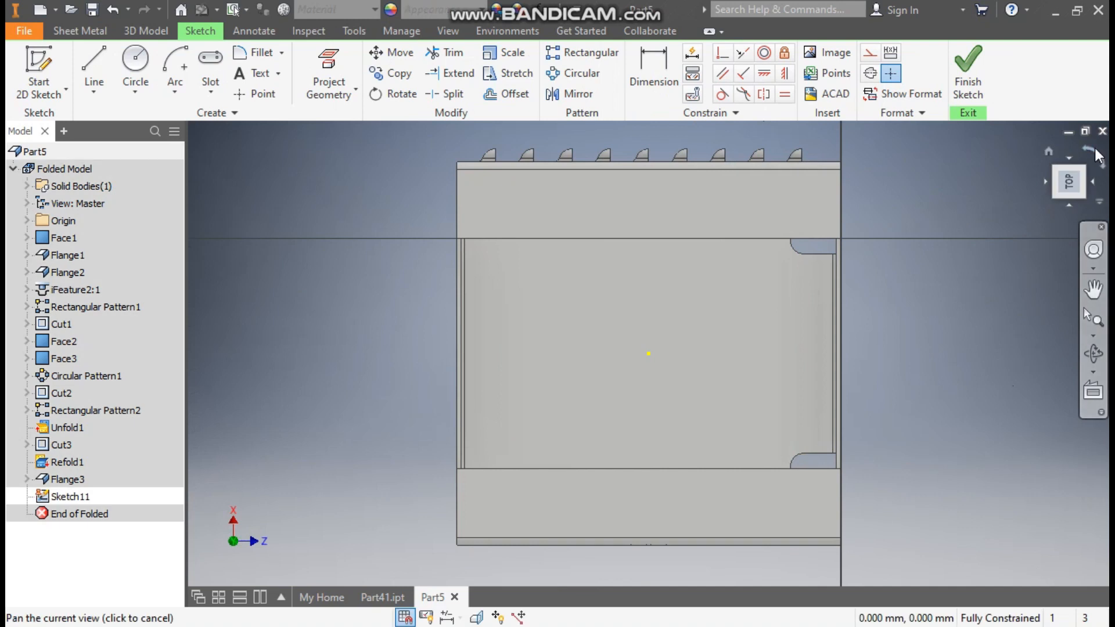
left_click(1094, 152)
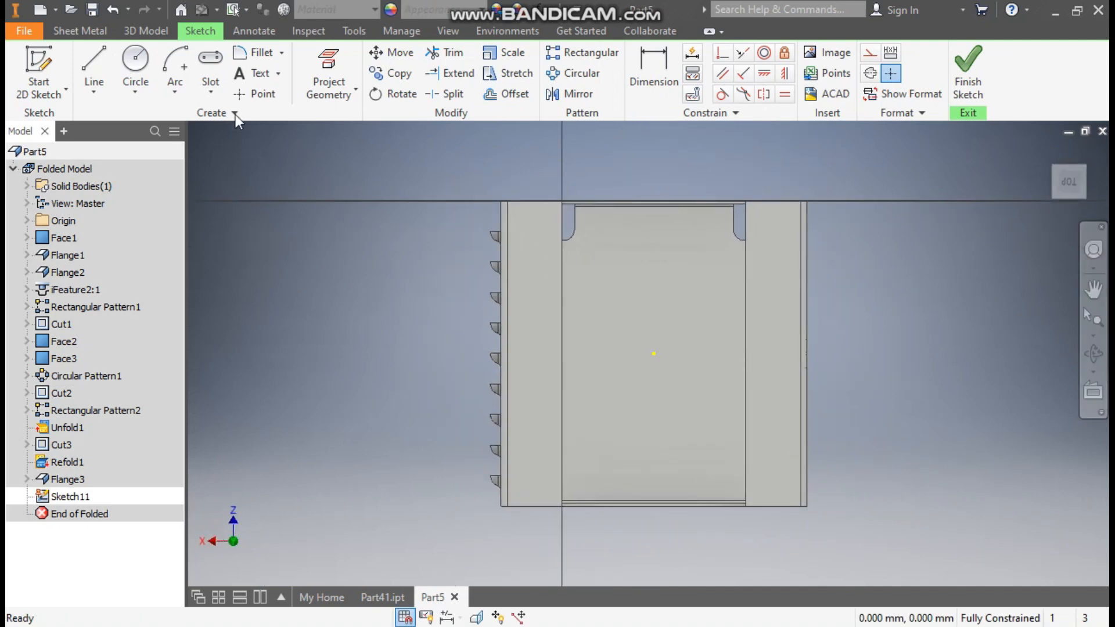
left_click(217, 87)
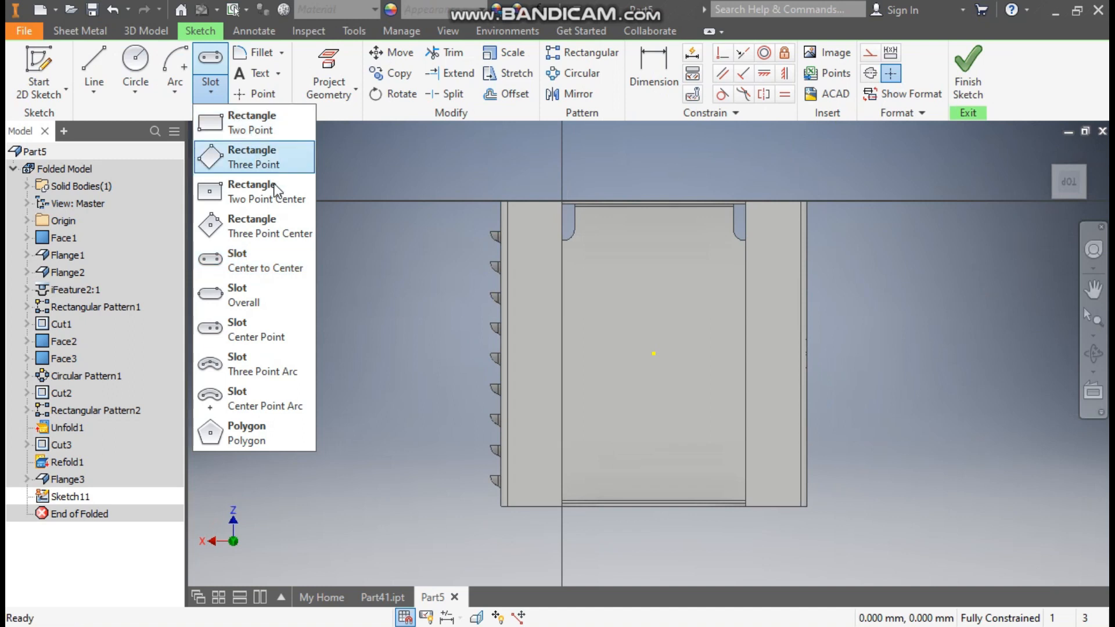
left_click(258, 261)
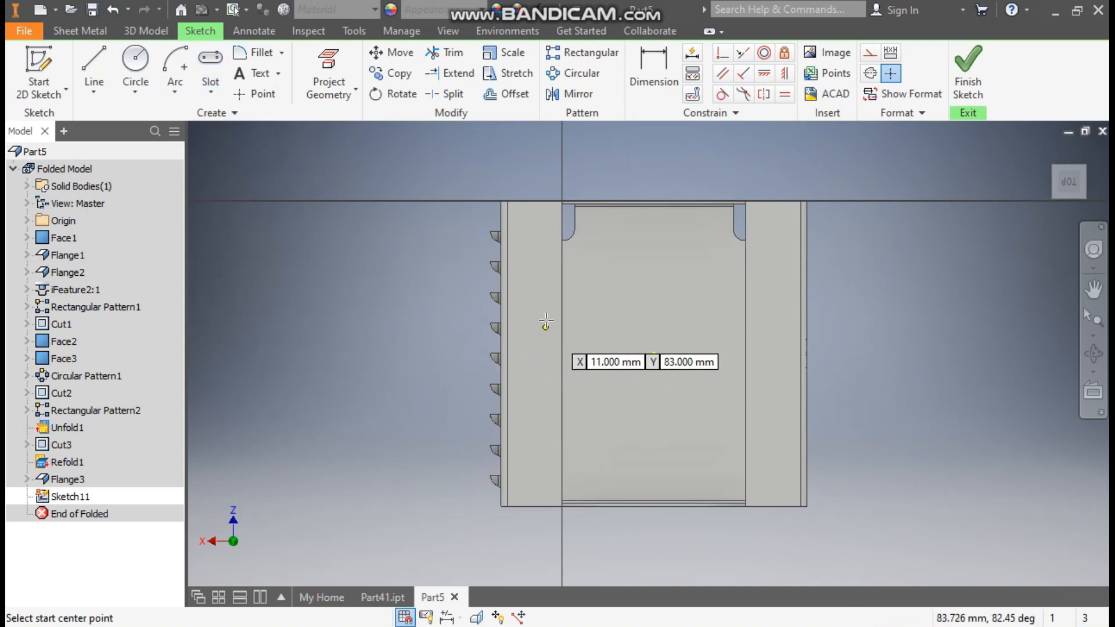
left_click(535, 354)
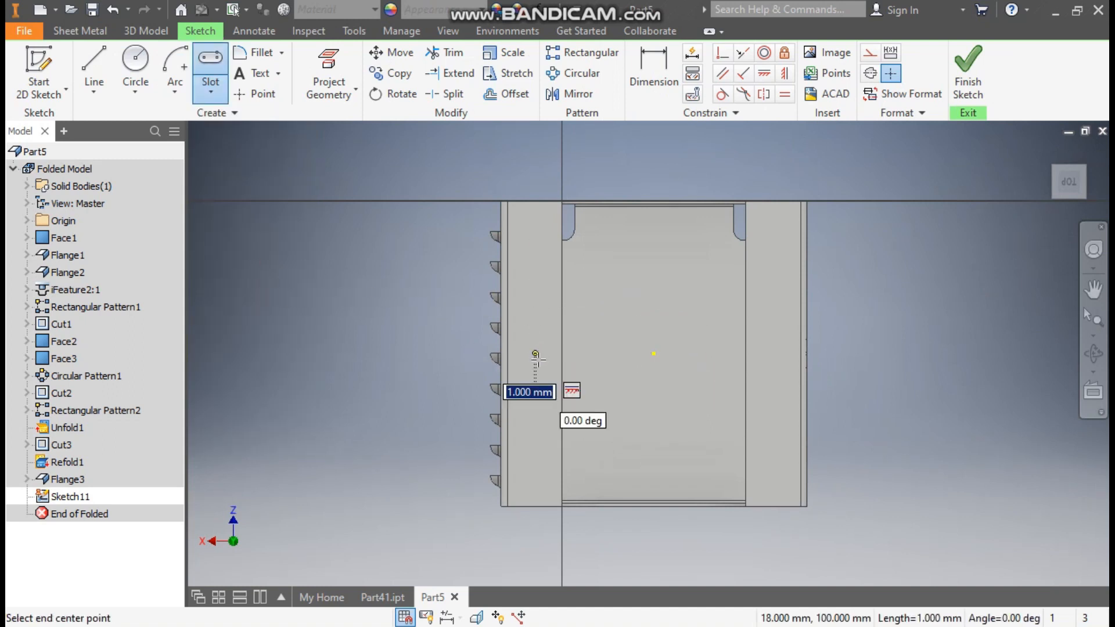
left_click(537, 483)
left_click(550, 473)
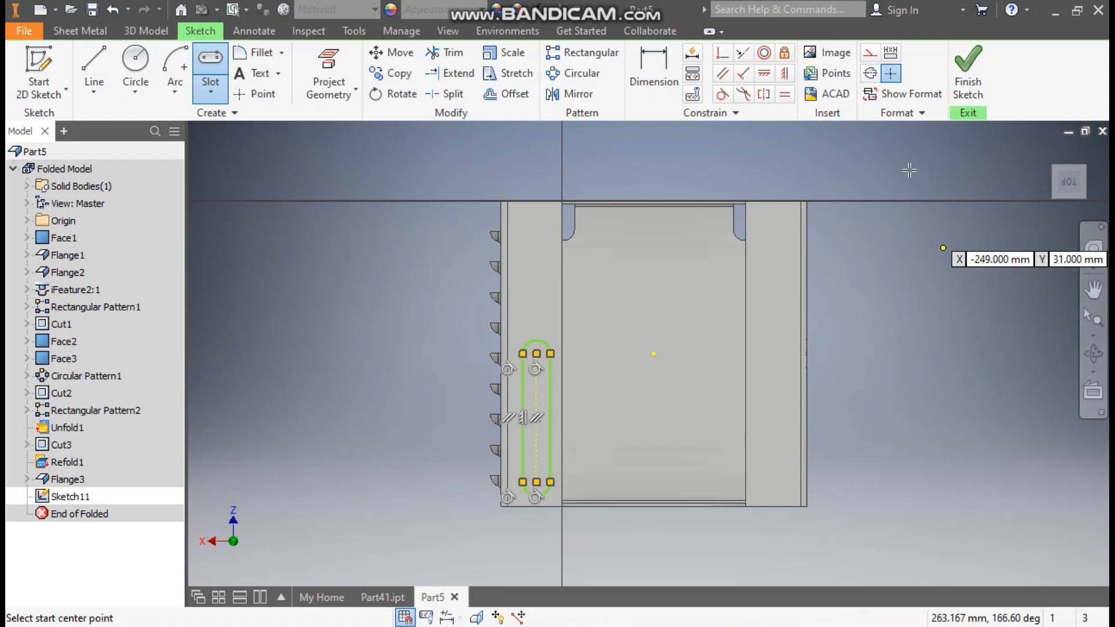
Align the slot's center point horizontally with the projected origin point
left_click(768, 76)
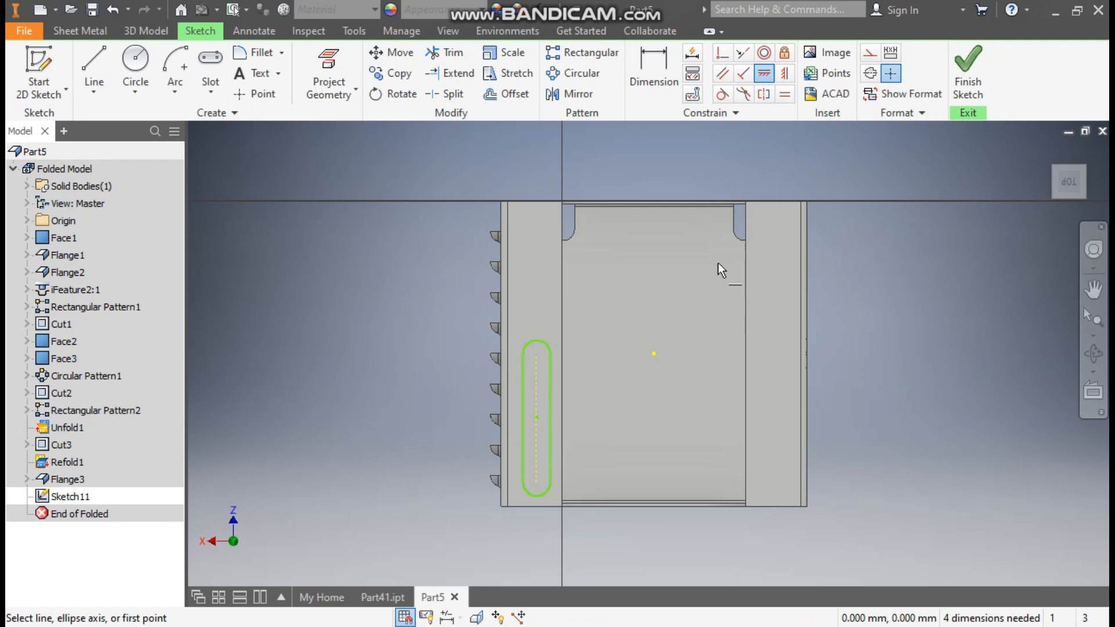
left_click(655, 354)
left_click(536, 417)
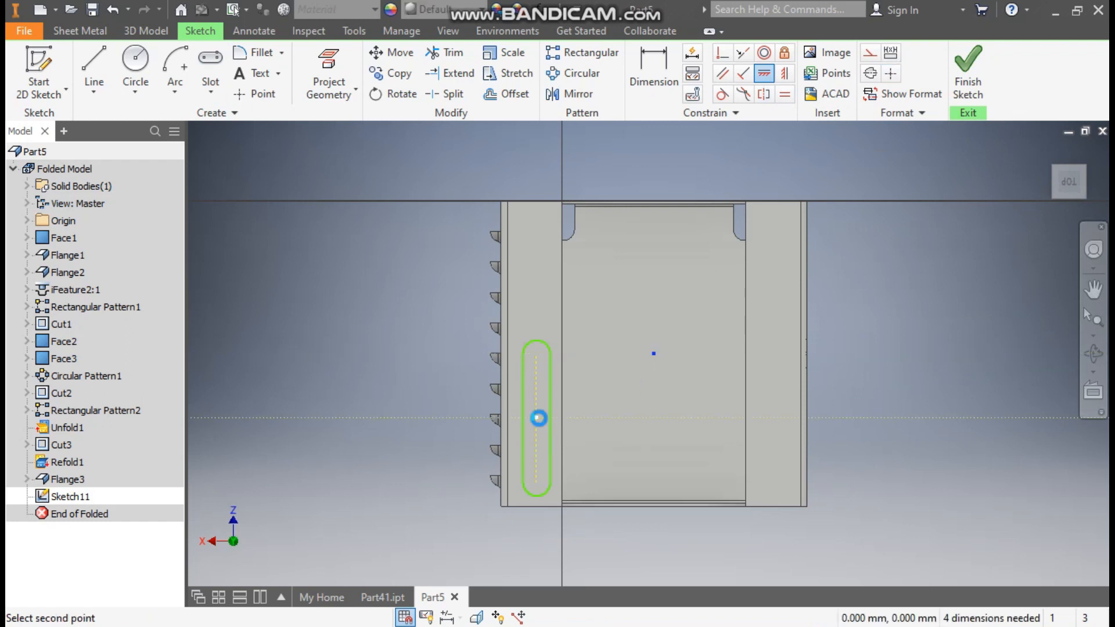
Dimension the slot to 145 mm between its arc centers and set its end radius to 5 mm
left_click(653, 65)
left_click(534, 323)
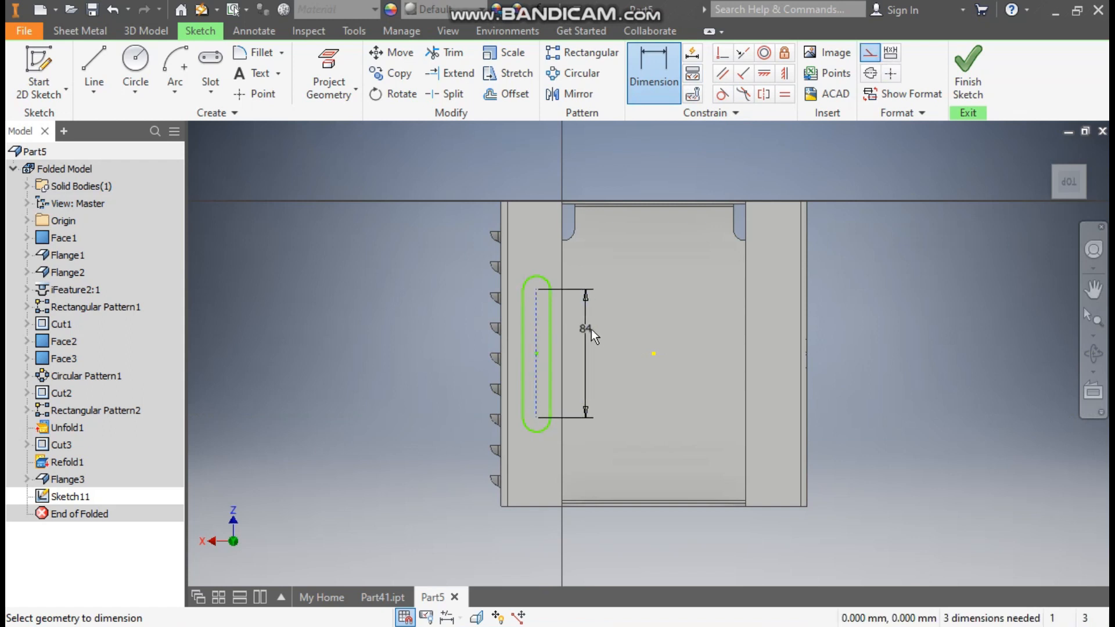
left_click(597, 331)
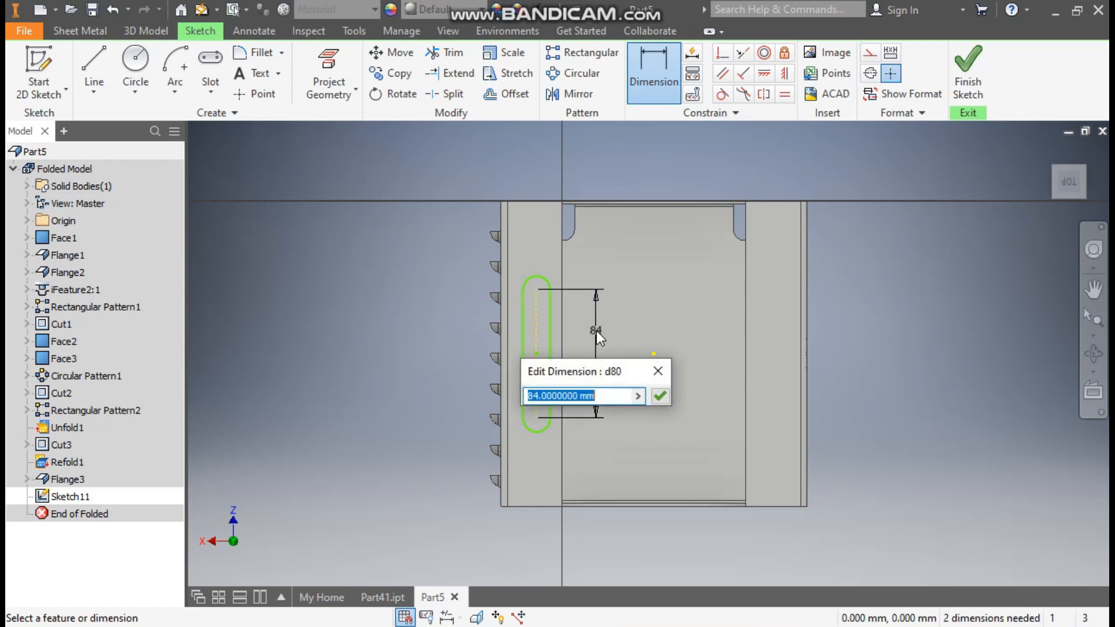
type("145")
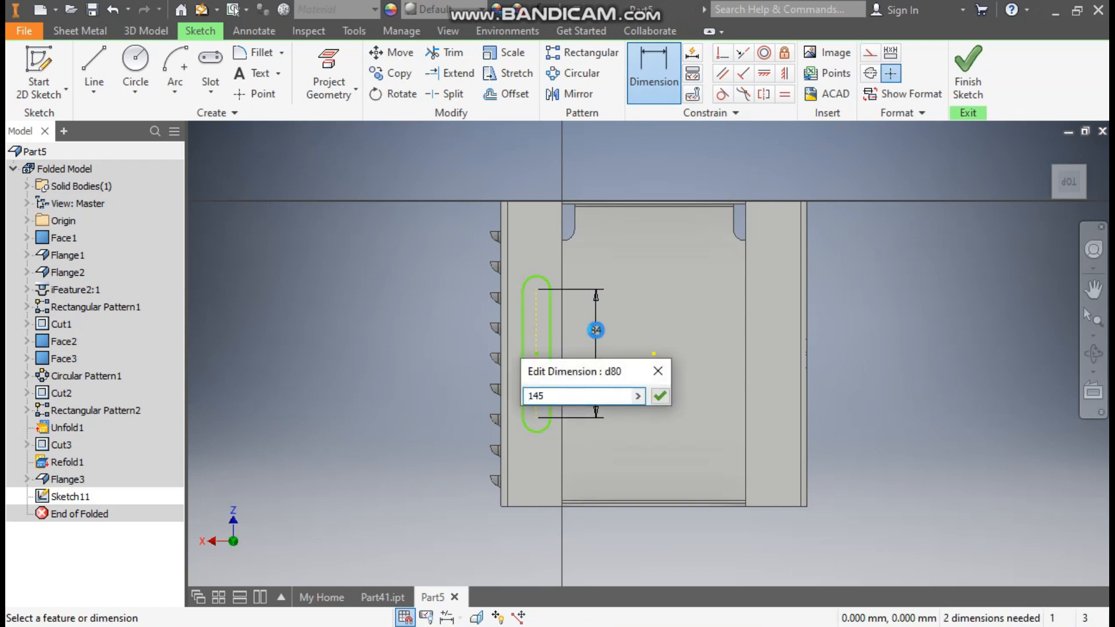
key("Return")
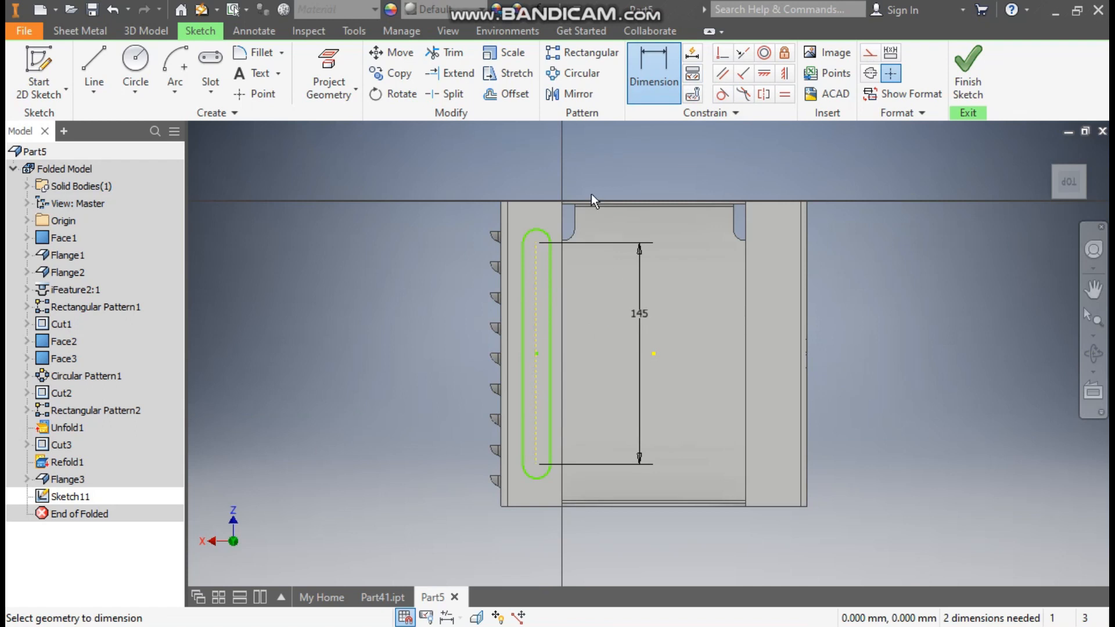
left_click(542, 229)
left_click(527, 167)
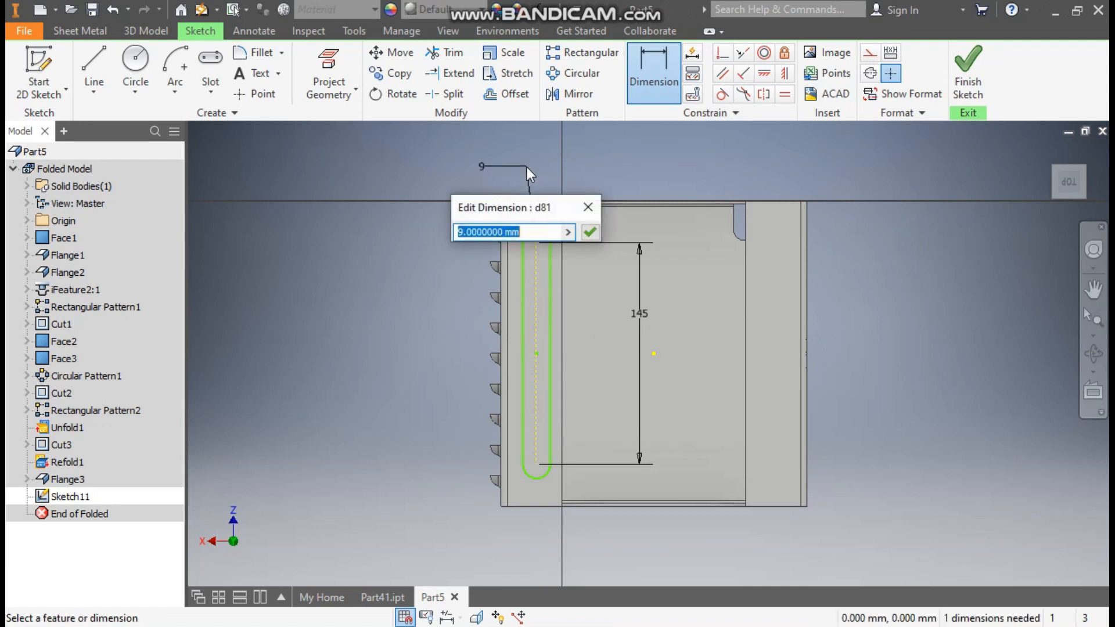
type("5")
key("Return")
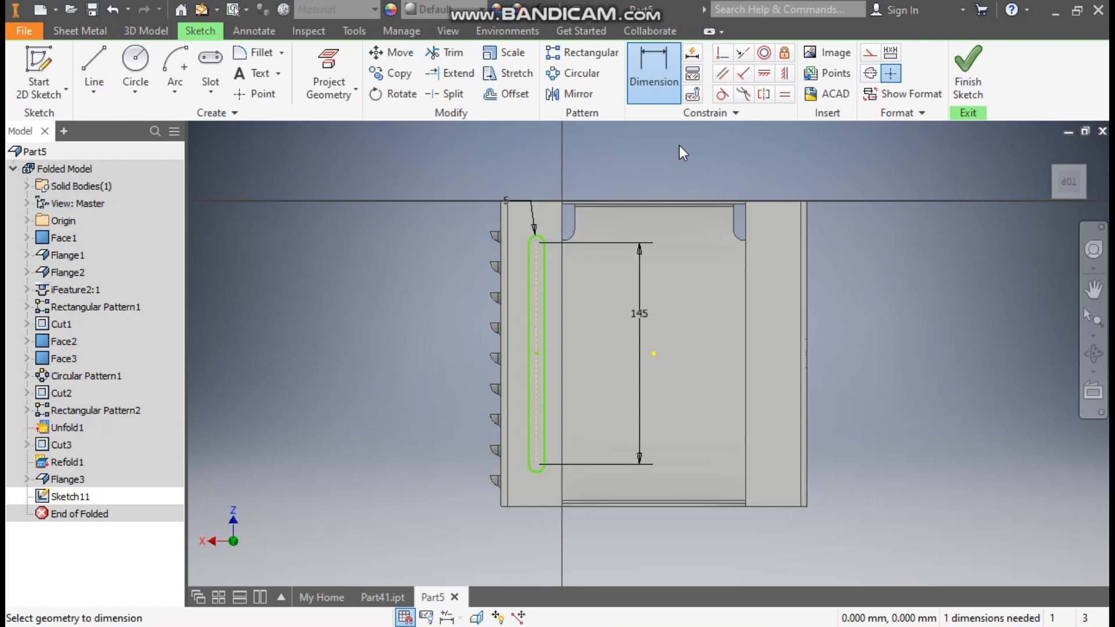
Align the slot's center point vertically with the midpoint of the flange's short end edge
left_click(785, 74)
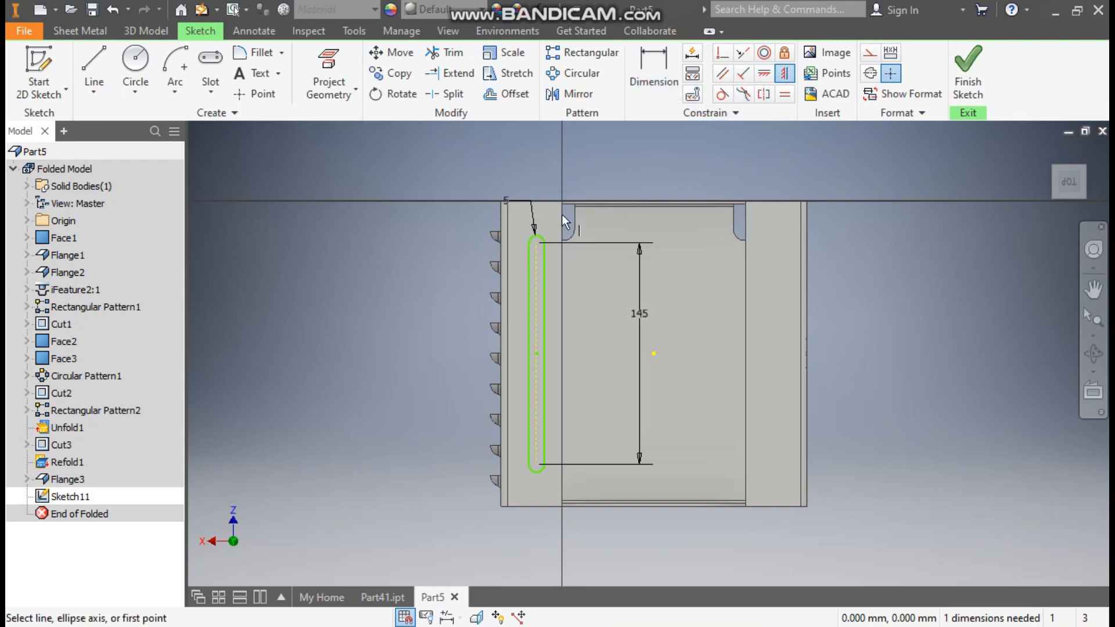
left_click(535, 201)
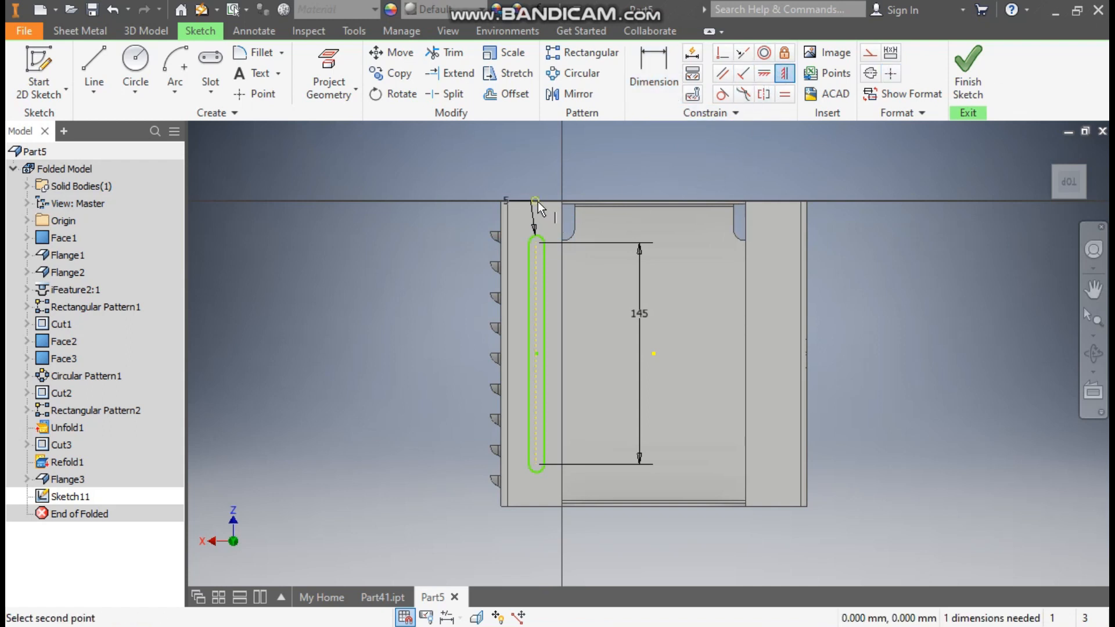
left_click(537, 353)
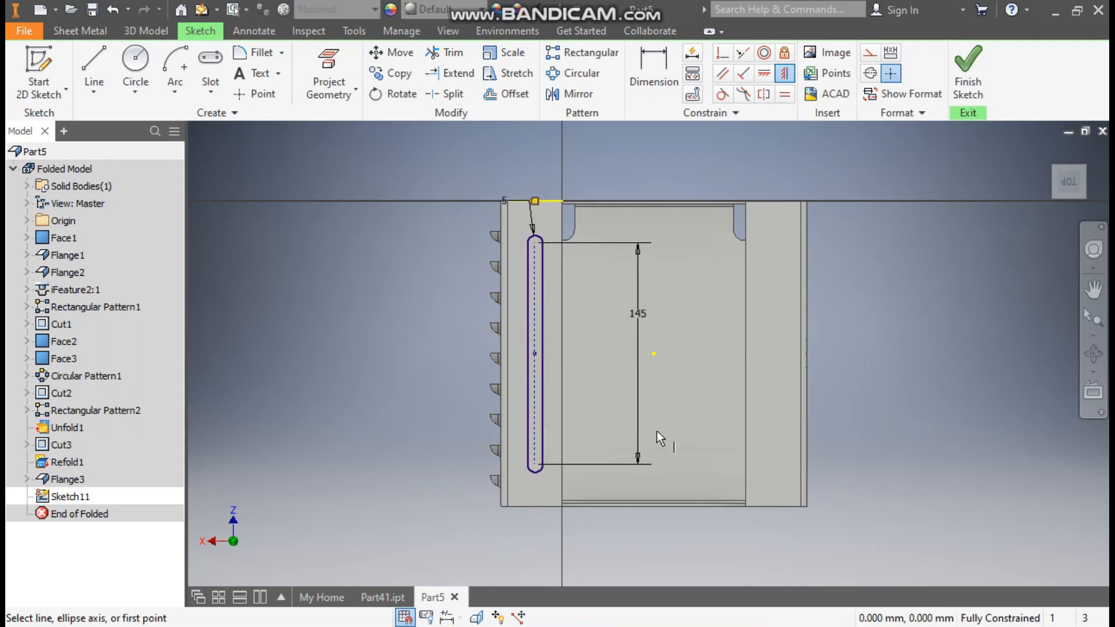
Draw a vertical line about 86 mm long from the projected origin point toward the wall with the bend slots
left_click(94, 64)
left_click(654, 354)
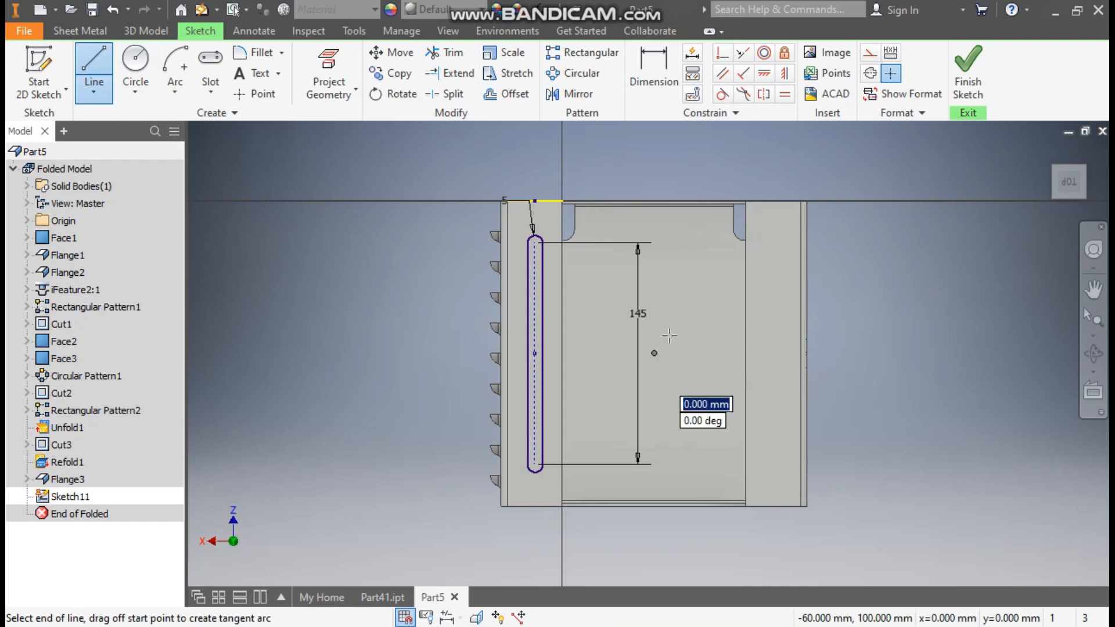
left_click(653, 221)
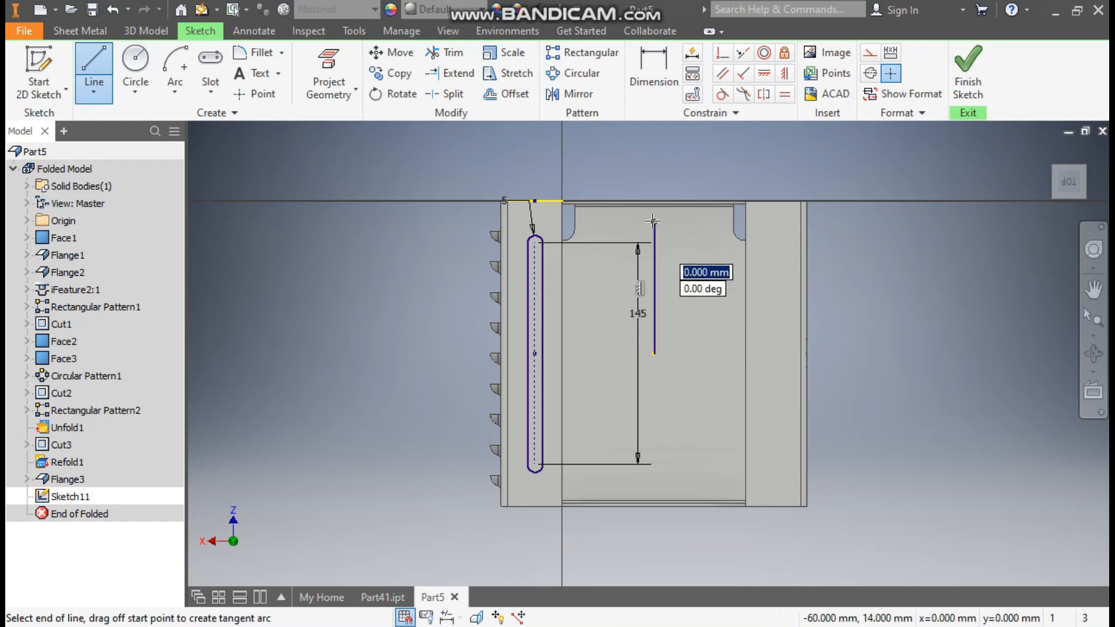
key("Escape")
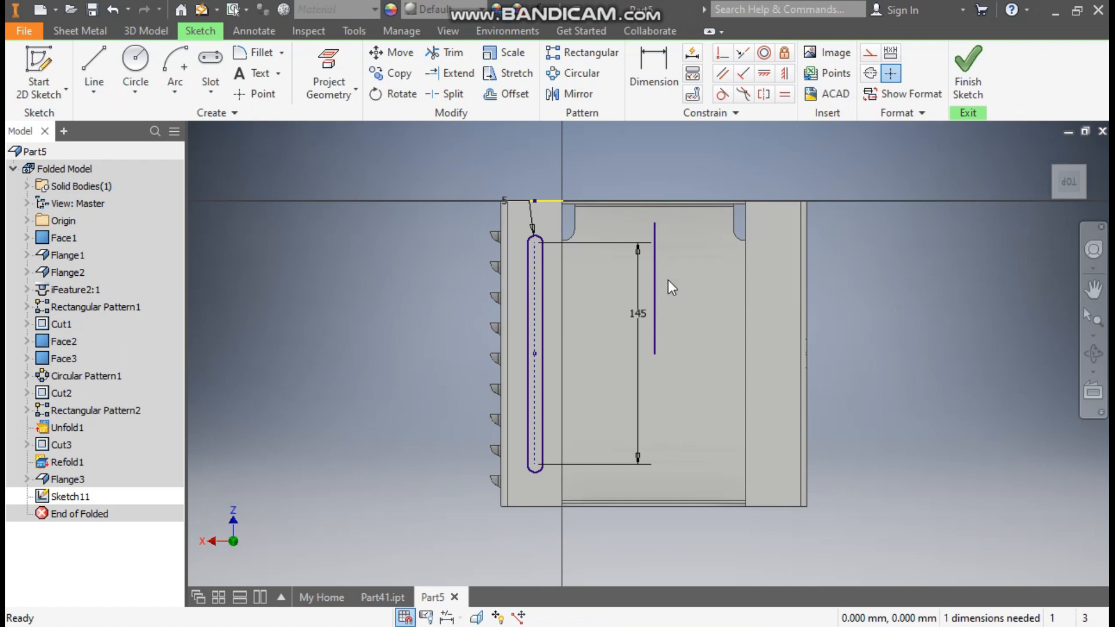
Convert the vertical line to construction geometry and mirror the slot about it onto the opposite top flange
left_click(655, 271)
left_click(869, 54)
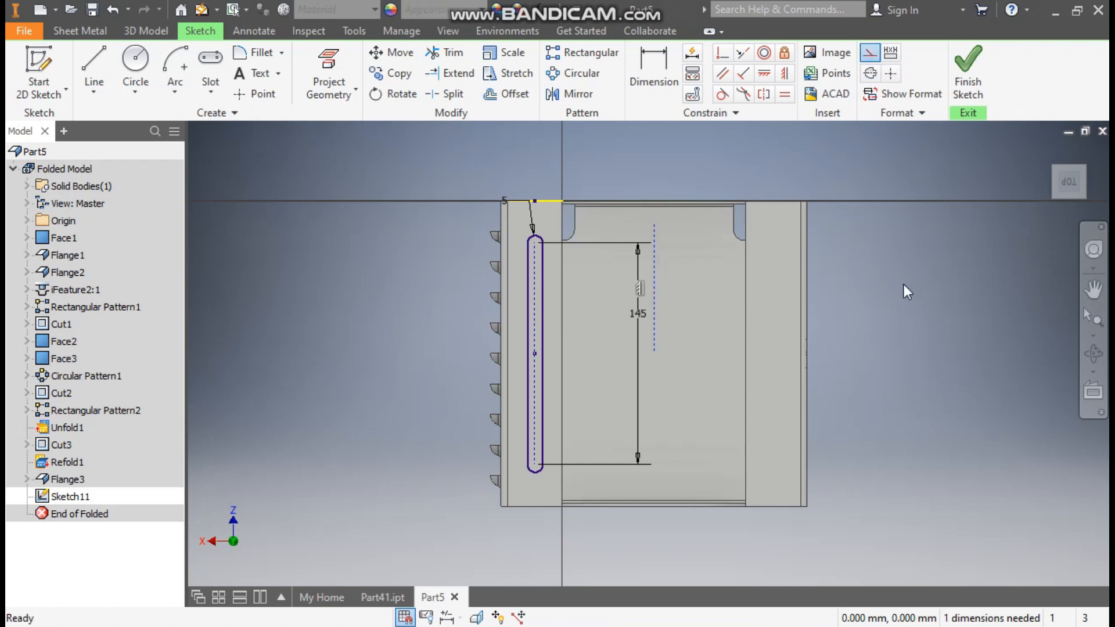
left_click(571, 93)
left_click_drag(554, 221, 518, 480)
left_click(293, 168)
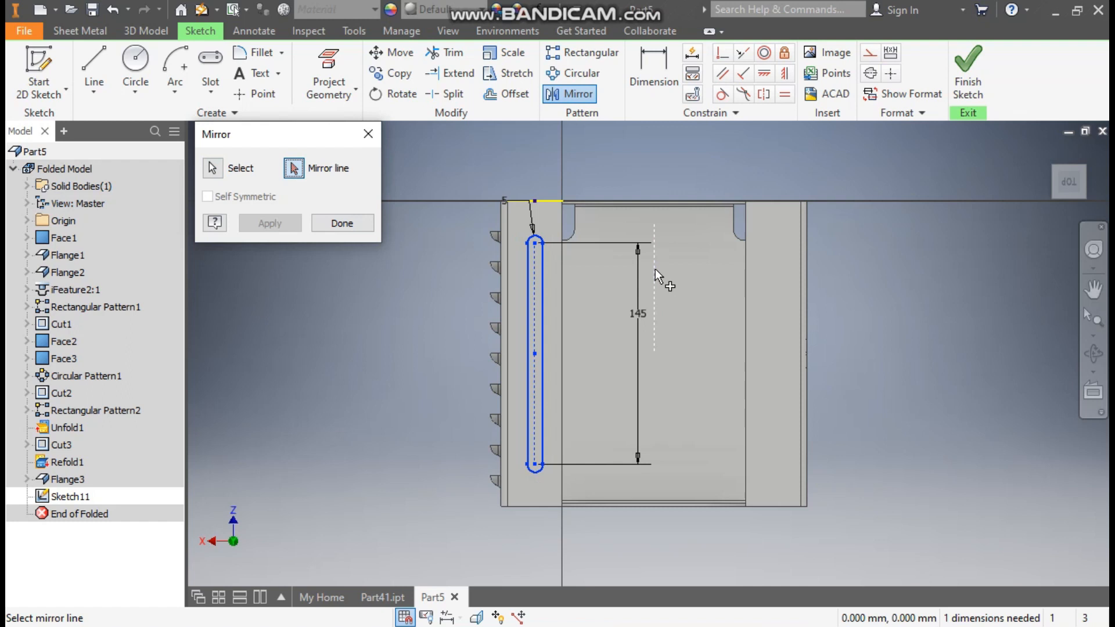
left_click(655, 288)
left_click(278, 231)
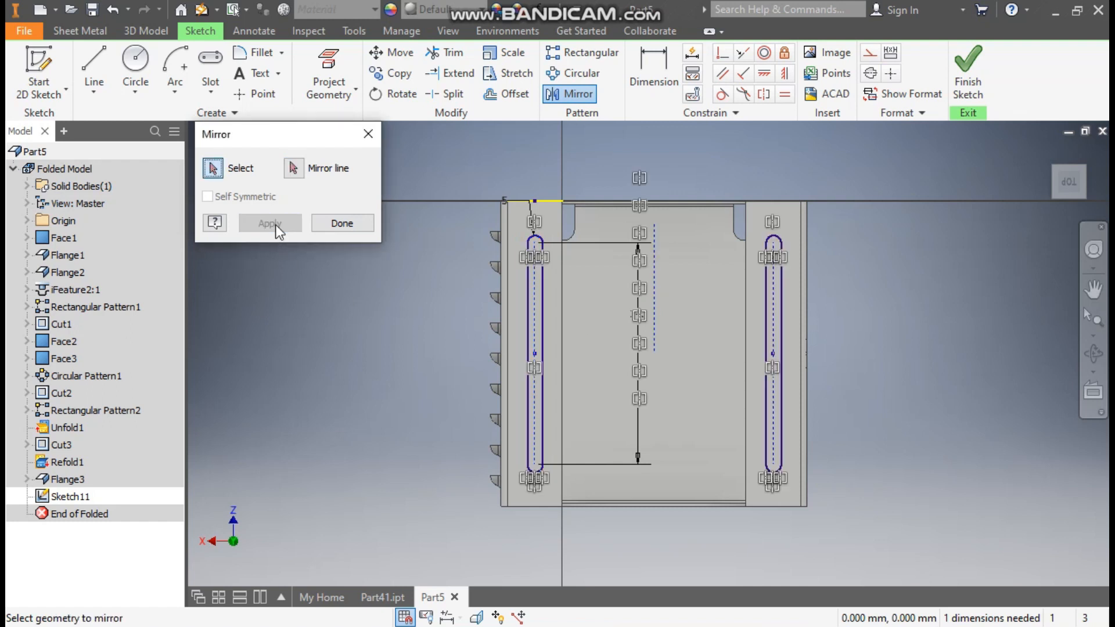
left_click(340, 225)
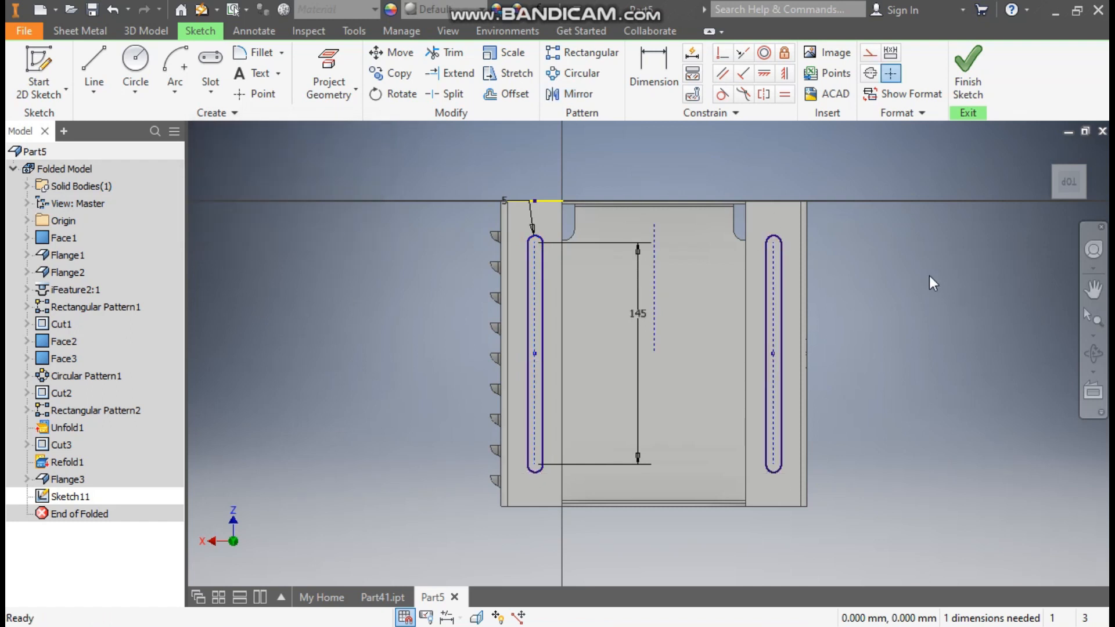
Finish the sketch and cut both slots through the top flanges with a distance equal to the sheet Thickness
left_click(966, 65)
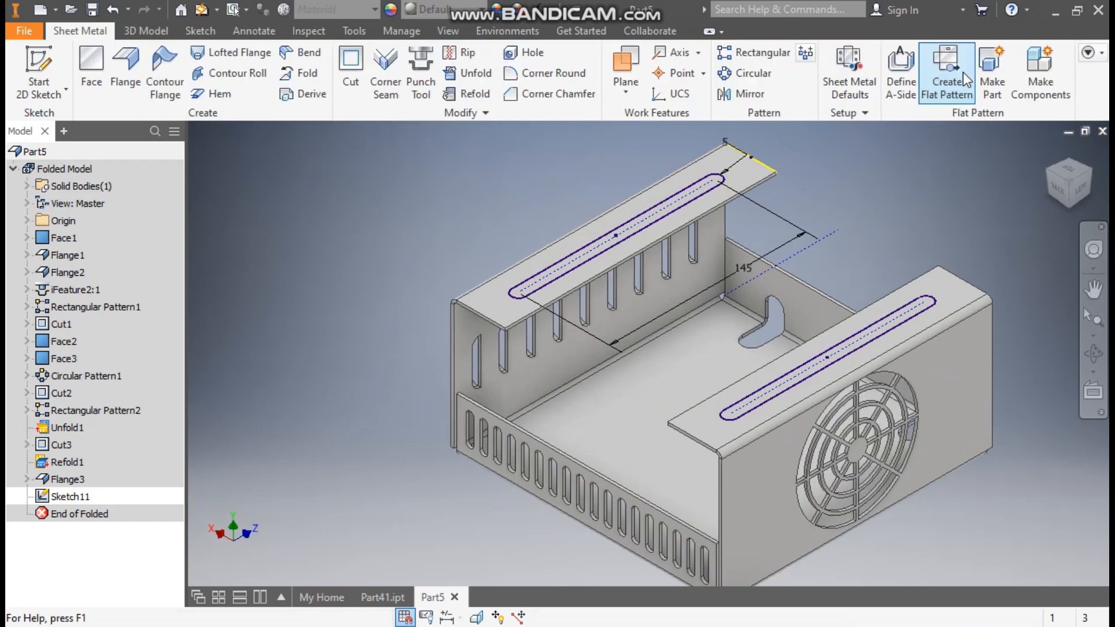
left_click(347, 69)
left_click(678, 200)
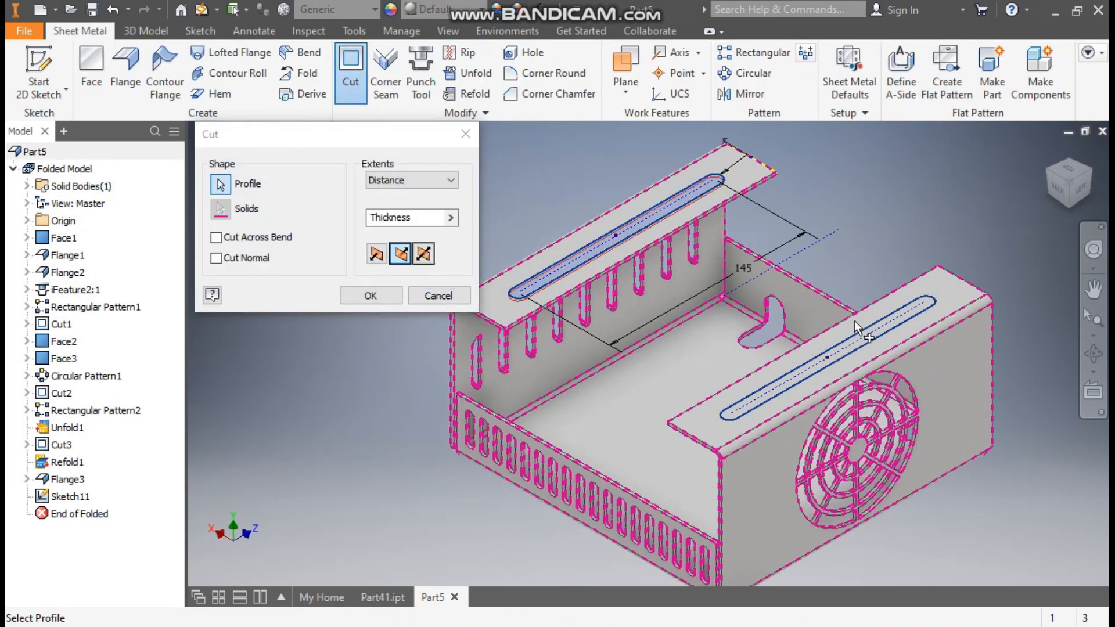
left_click(858, 339)
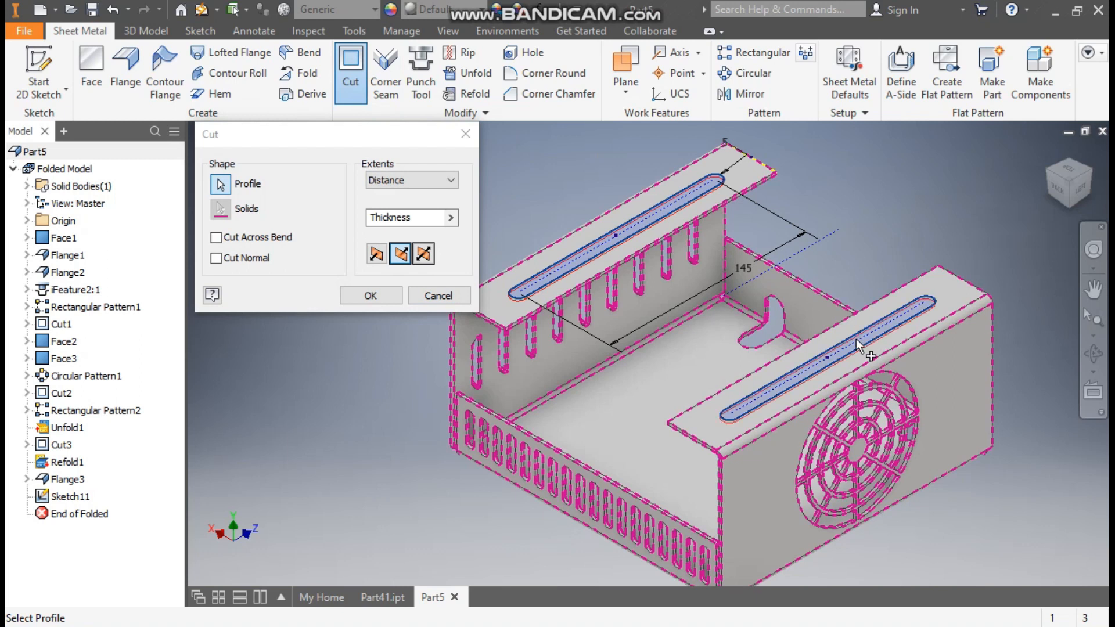
left_click(392, 299)
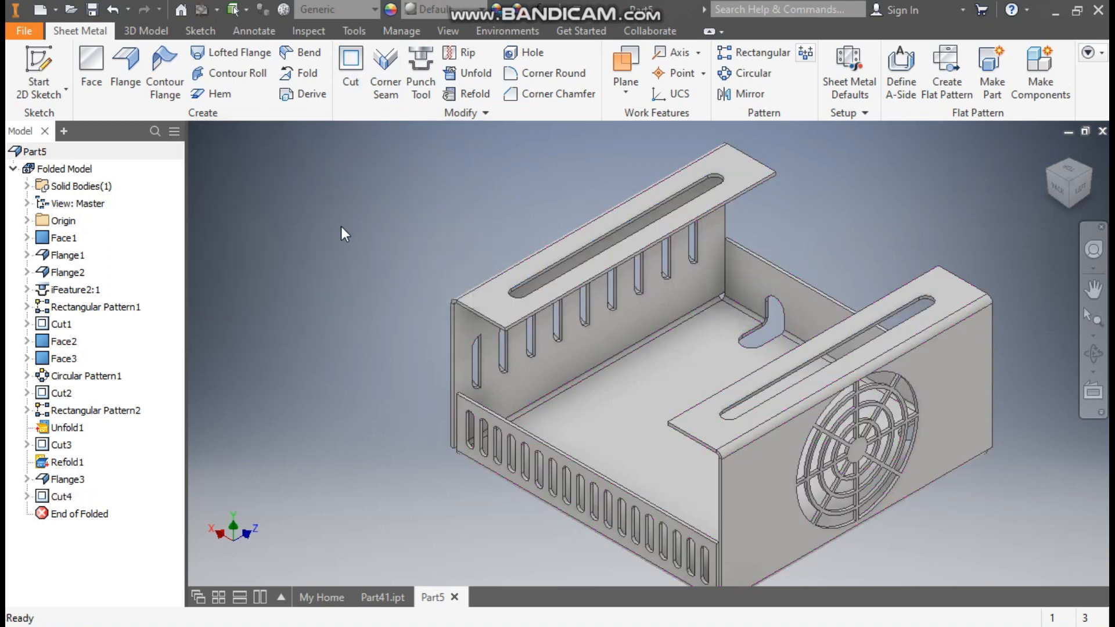
Set up a Corner Round with a 15 mm radius on both free corners of the top flange above the louvered wall
scroll(513, 340, "up", 5)
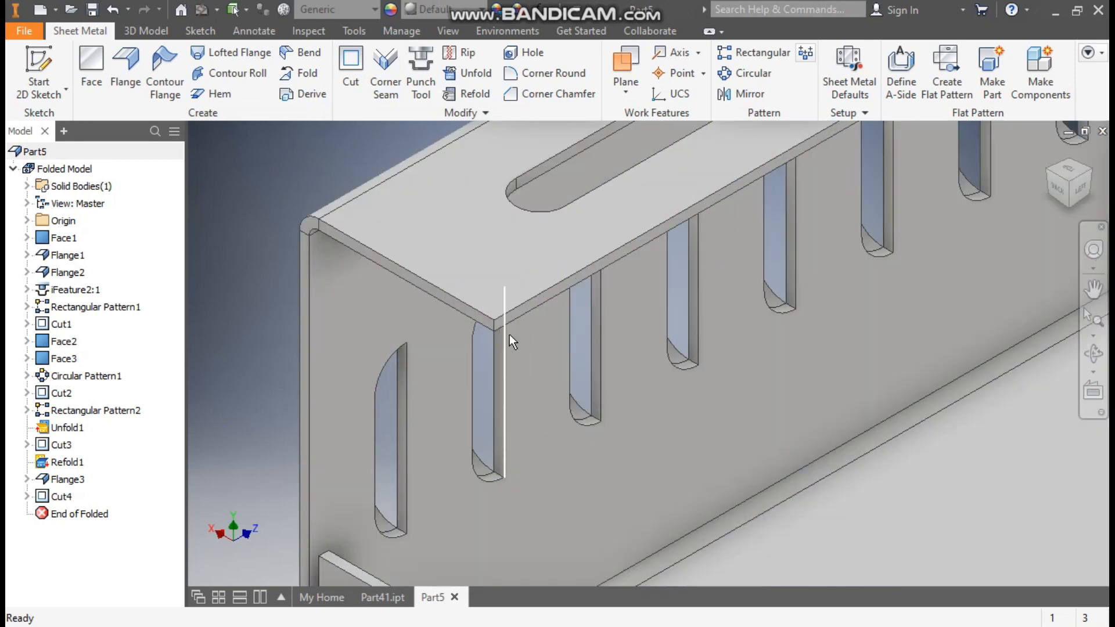
scroll(494, 325, "down", 4)
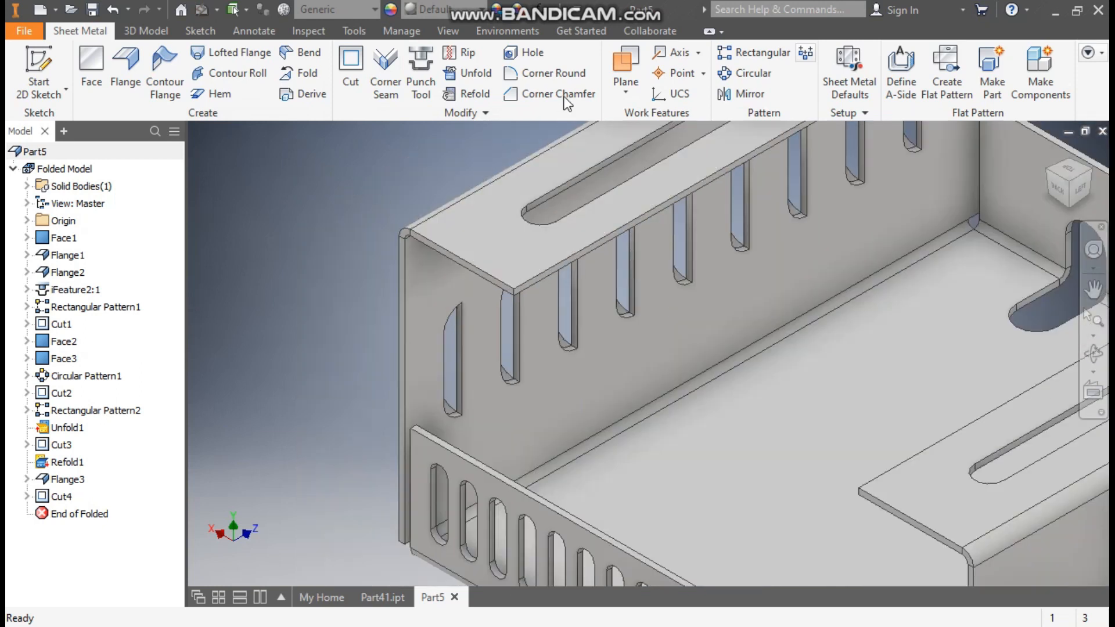
left_click(552, 76)
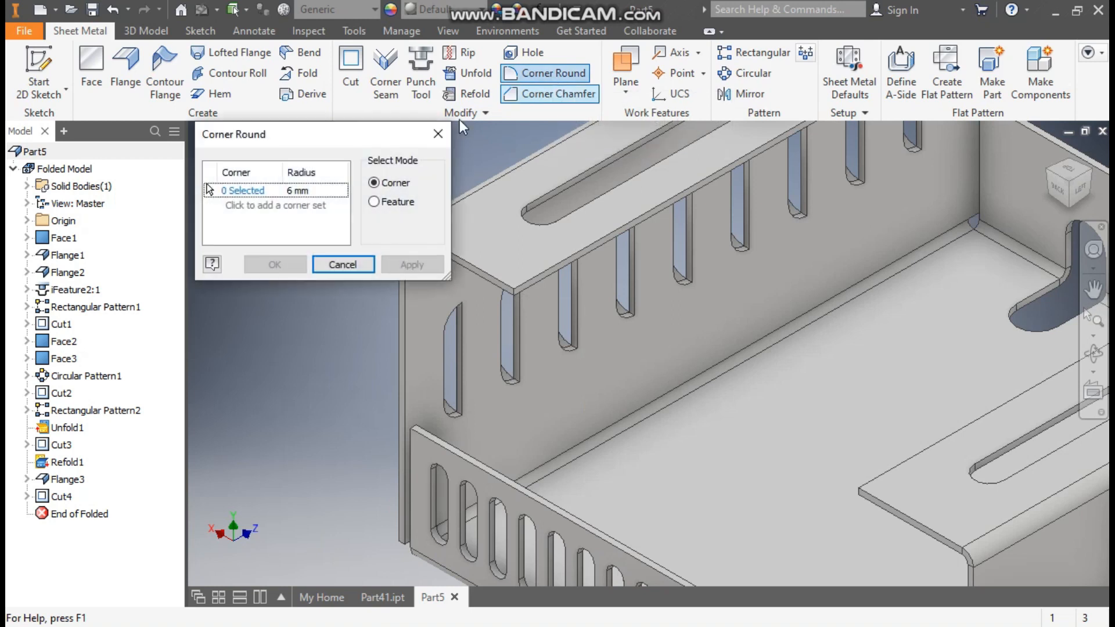
type("15")
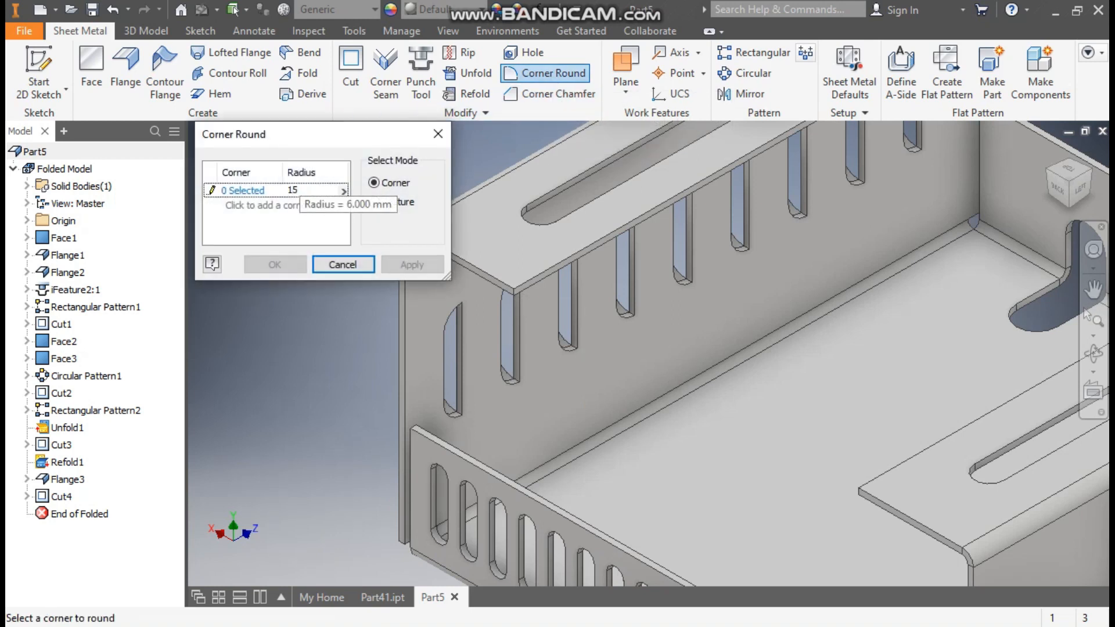
left_click(257, 193)
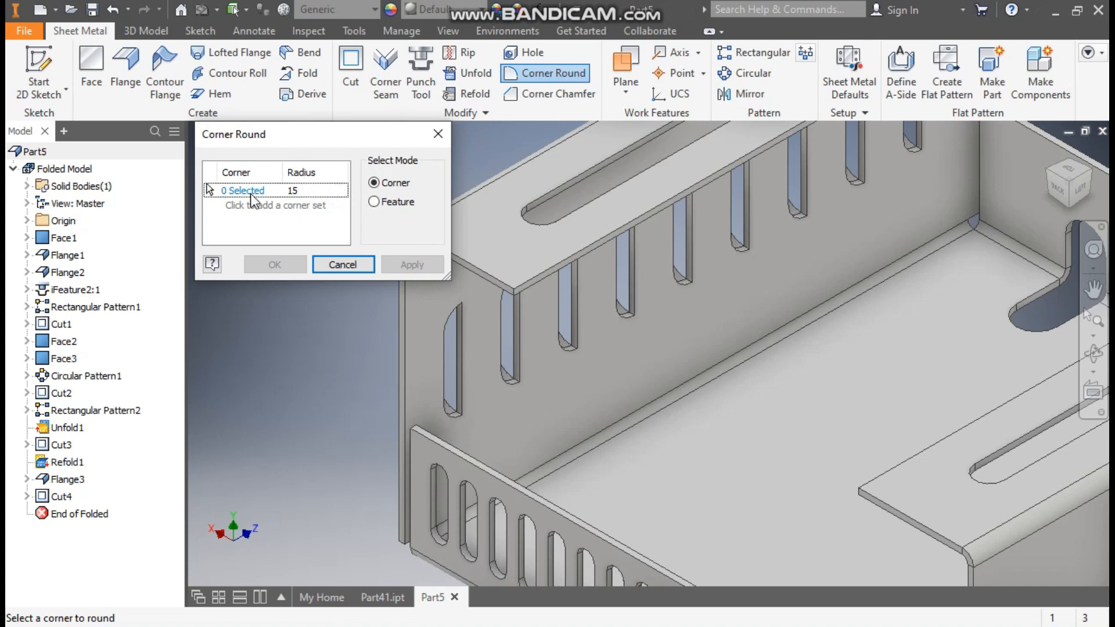
left_click(512, 293)
scroll(685, 334, "up", 1)
middle_click_drag(687, 337, 572, 487)
scroll(571, 487, "up", 1)
left_click(842, 220)
Add both free corners of the top flange above the fan grille to the corner set and apply the Corner Round
middle_click_drag(820, 536, 796, 350)
left_click(699, 405)
middle_click_drag(871, 308, 799, 324)
scroll(666, 429, "up", 1)
scroll(849, 315, "down", 5)
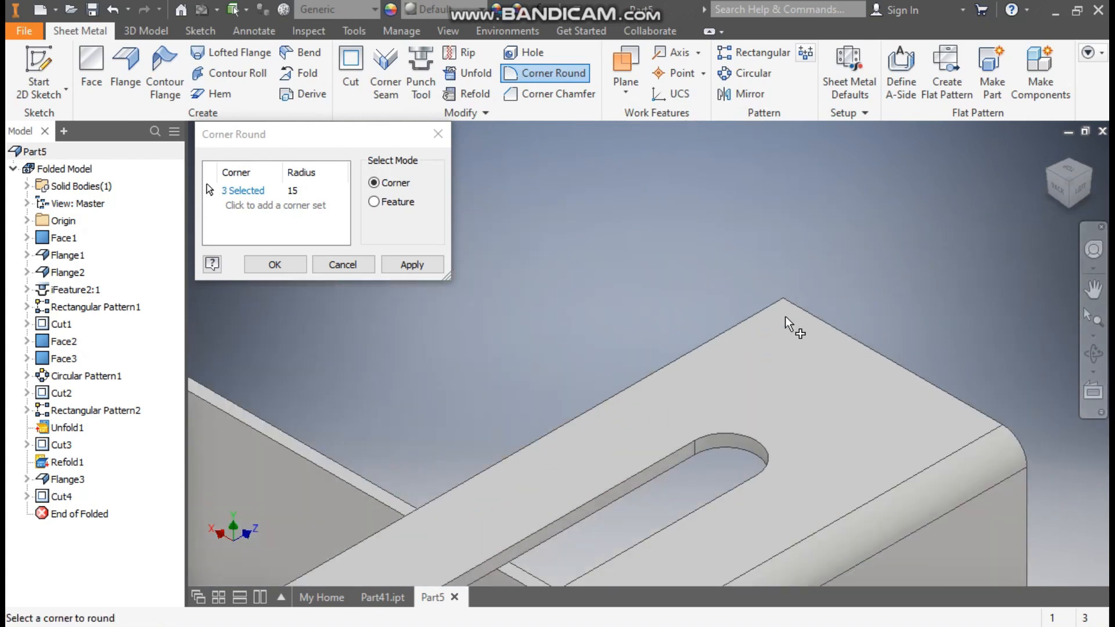
left_click(782, 312)
scroll(908, 219, "up", 5)
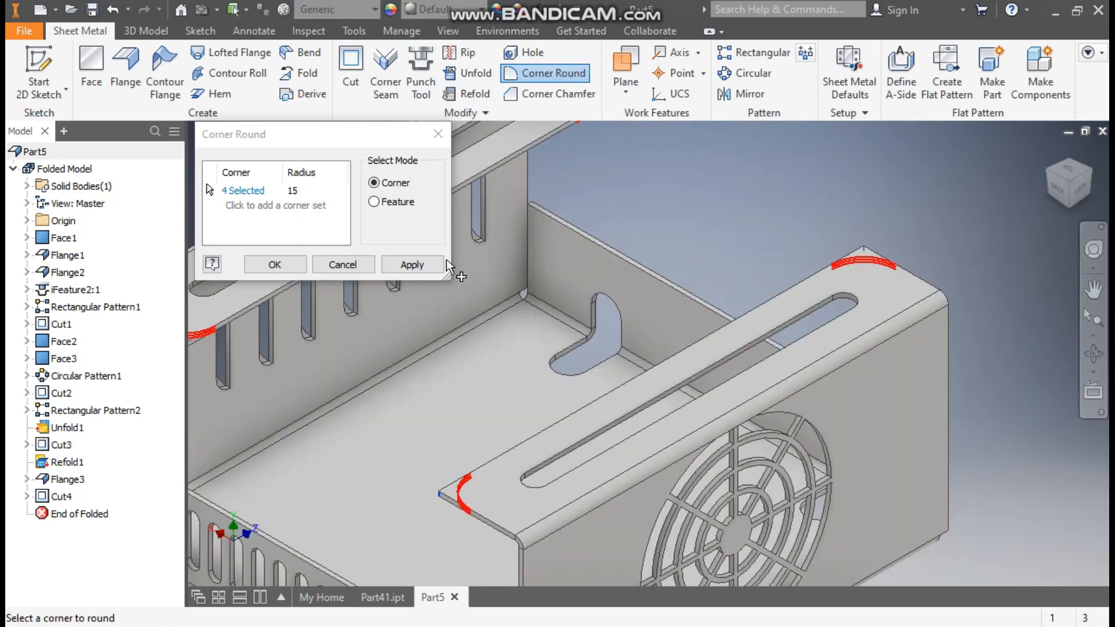
left_click(280, 267)
Change the enclosure's appearance to Canary from the Inventor Material Library
scroll(855, 253, "up", 3)
mouse_move(854, 253)
middle_mouse_down()
mouse_move(838, 269)
mouse_move(854, 250)
middle_mouse_up()
scroll(838, 269, "down", 1)
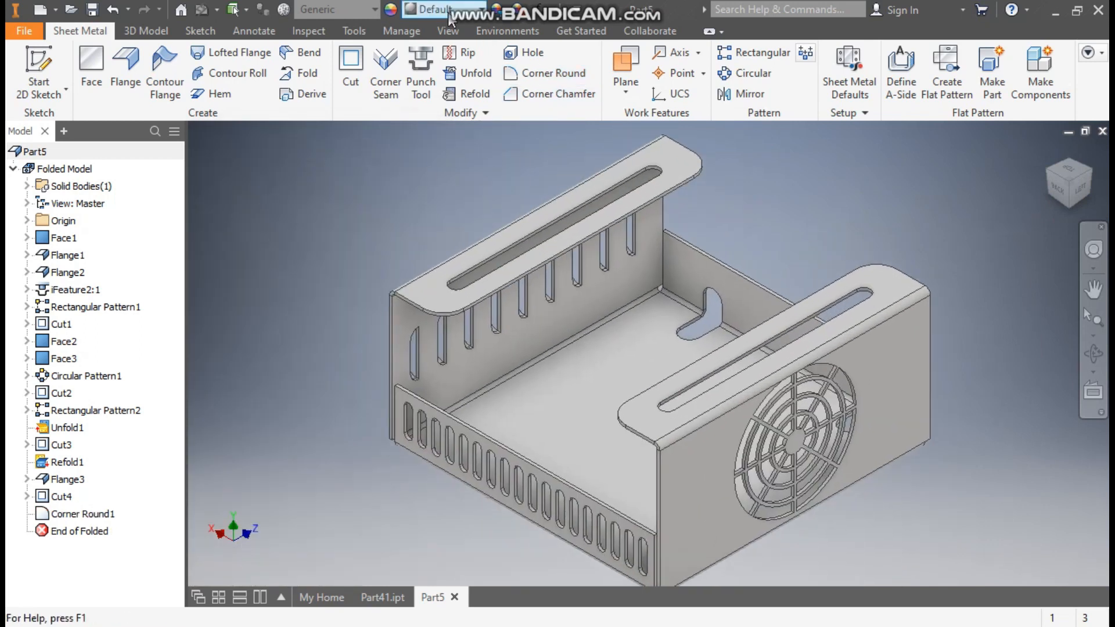
left_click(450, 16)
scroll(489, 241, "up", 7)
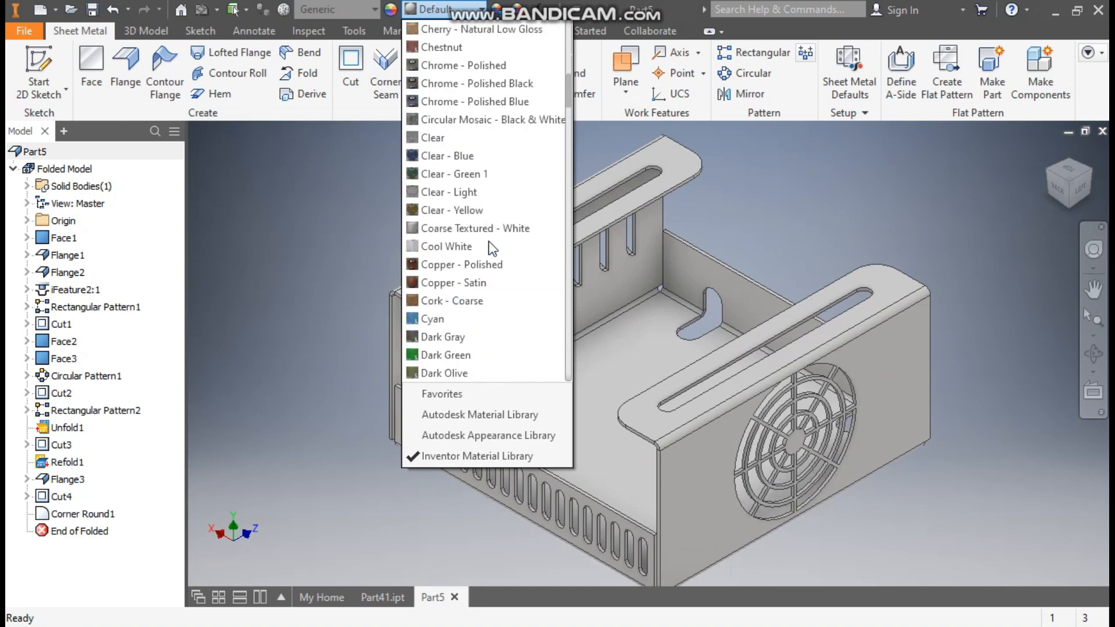
scroll(489, 242, "up", 2)
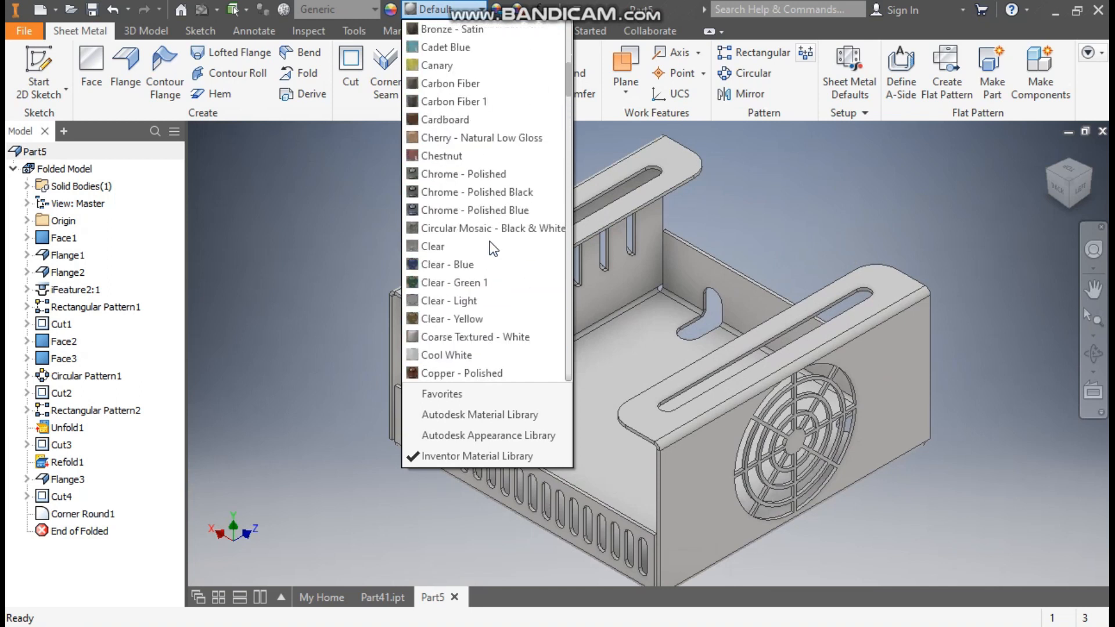
left_click(438, 65)
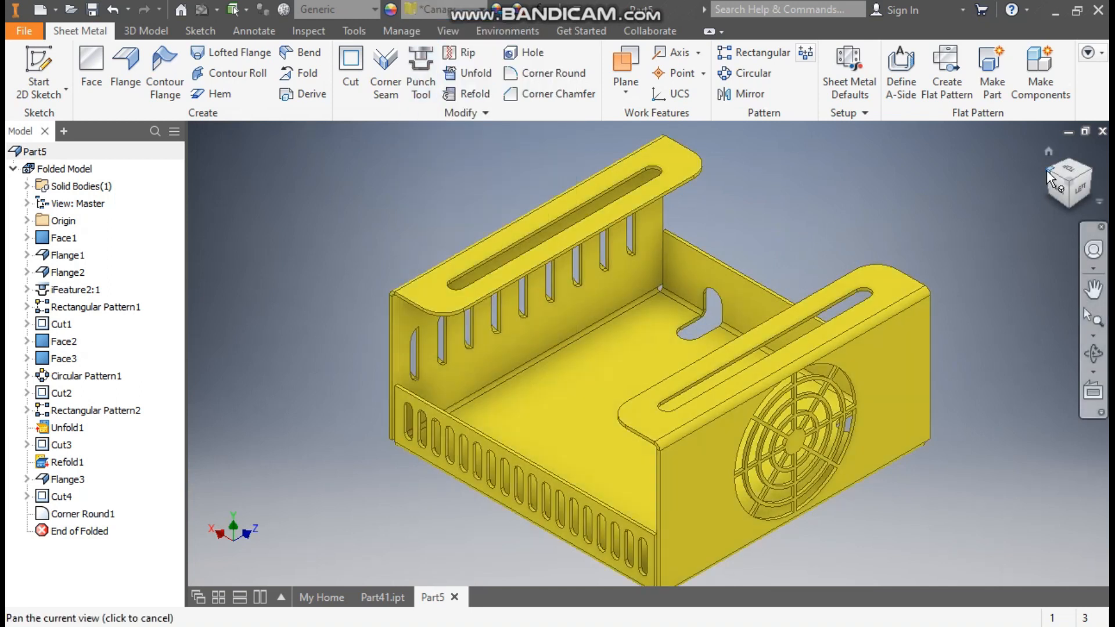
Compare the finished enclosure with the Part41 reference from the louvered side
left_click(1046, 169)
middle_click_drag(960, 404, 962, 405)
left_click(398, 597)
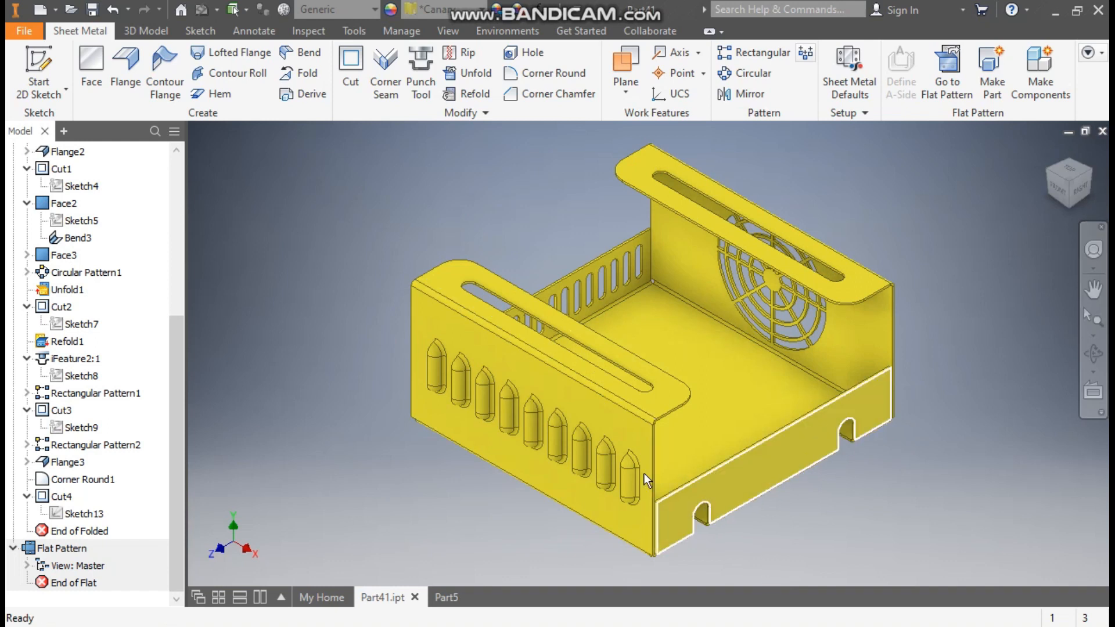
left_click(449, 597)
middle_click_drag(966, 272, 880, 182, "shift")
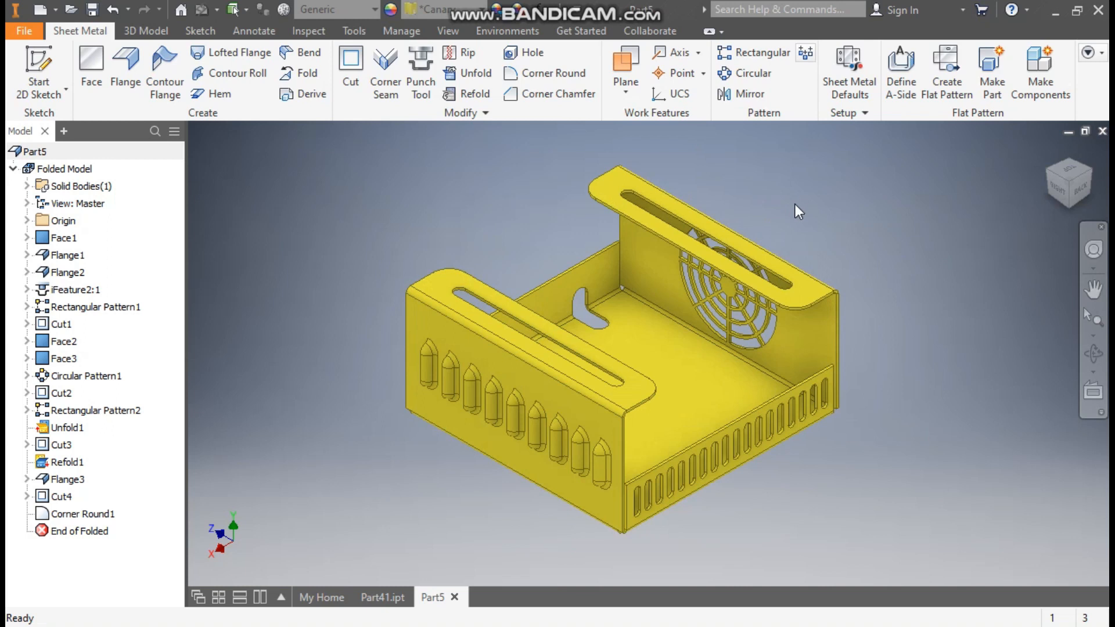
Create the enclosure's flat pattern and return to the folded part
left_click(950, 68)
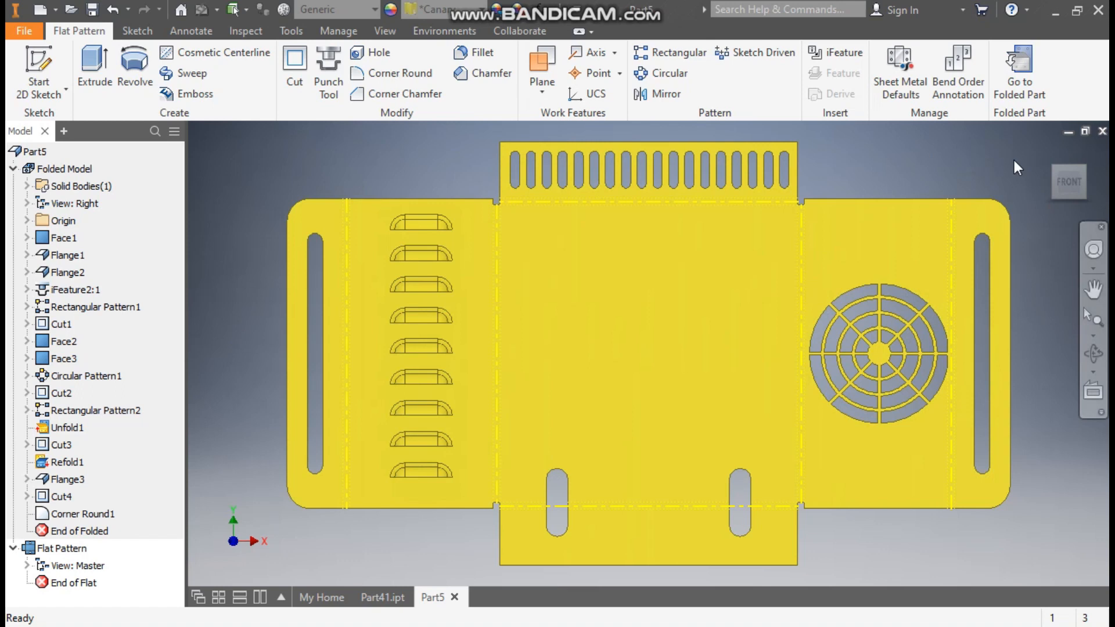
left_click(1029, 78)
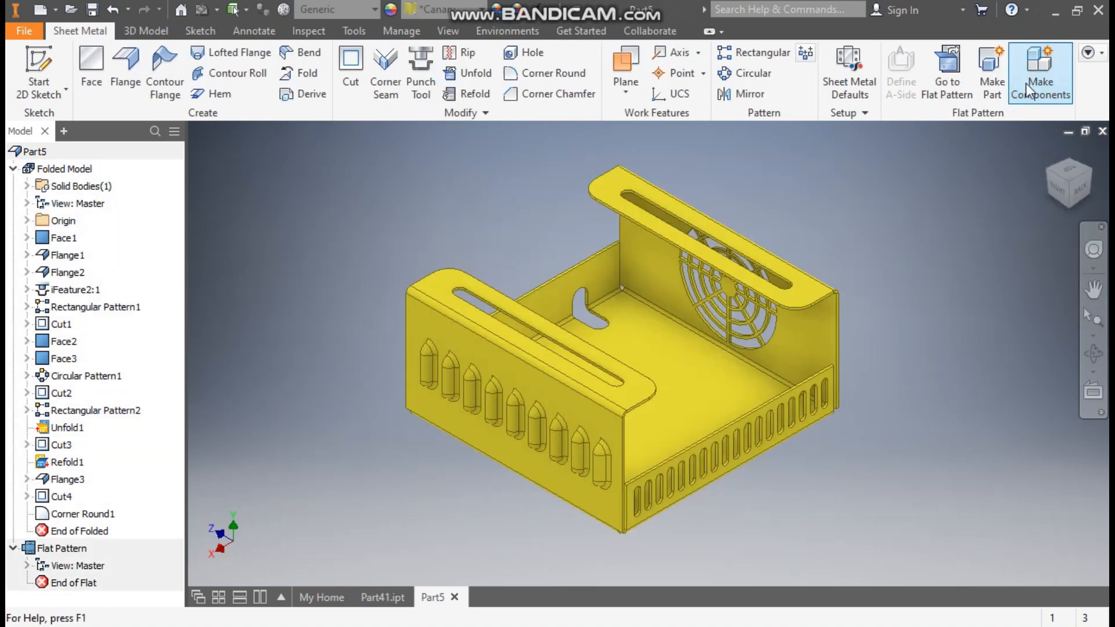
scroll(940, 348, "down", 3)
scroll(940, 348, "down", 1)
middle_click_drag(940, 348, 933, 346)
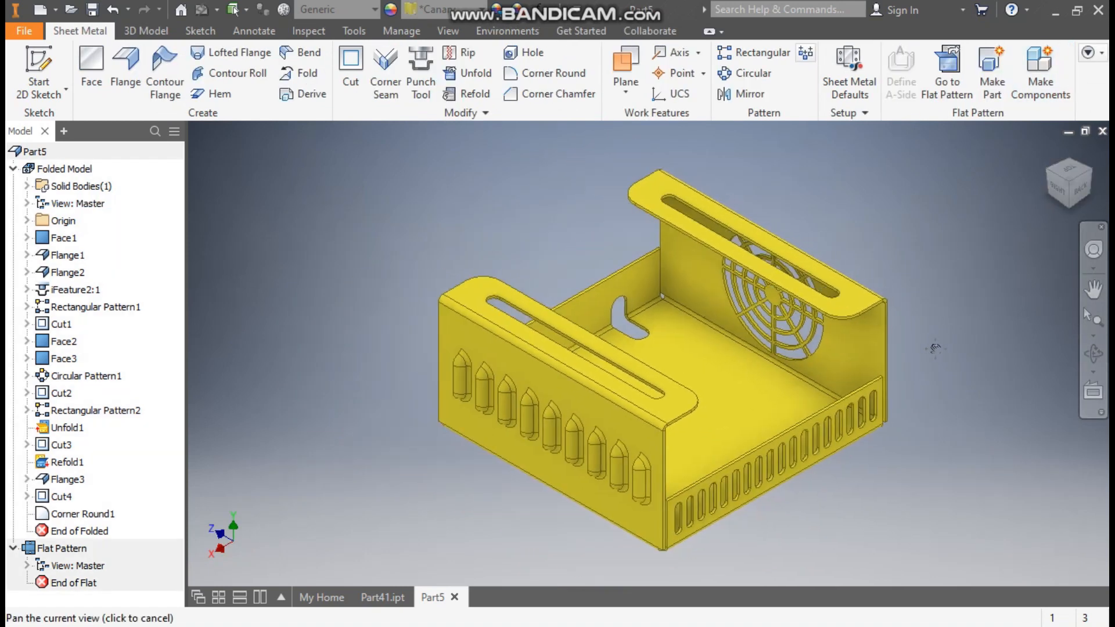